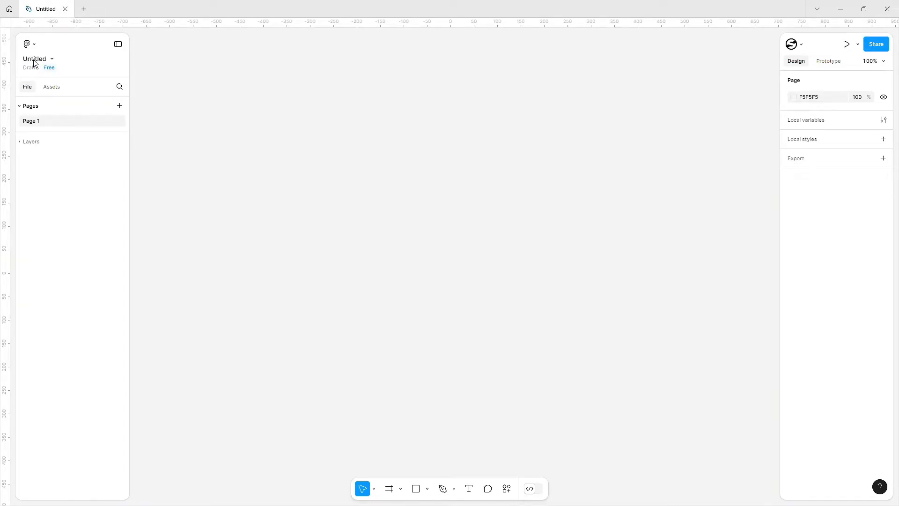
- Rename the file as "Figma Para Iniciantes 2024"
left_click(38, 59)
type("Figma Para Iniciantes 2024")
key("Return")
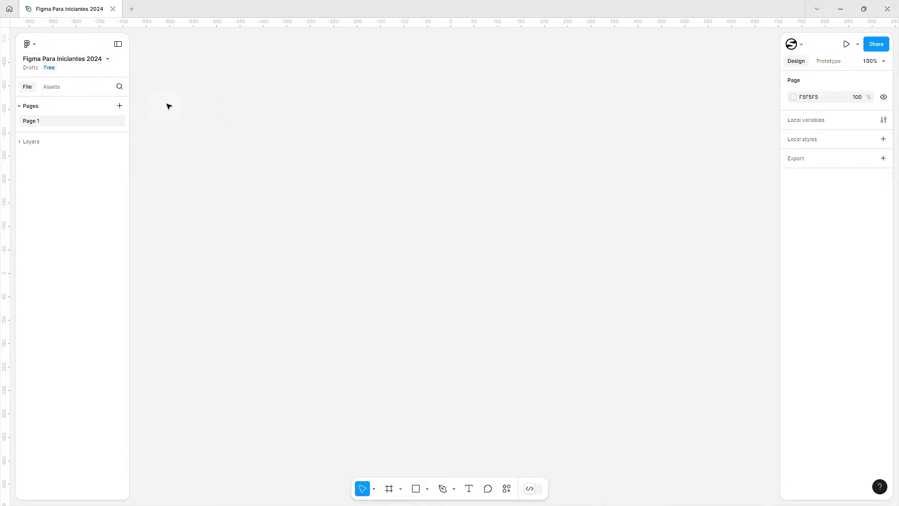
- Switch the interface theme to Dark in the preferences
left_click(32, 46)
left_click(66, 187)
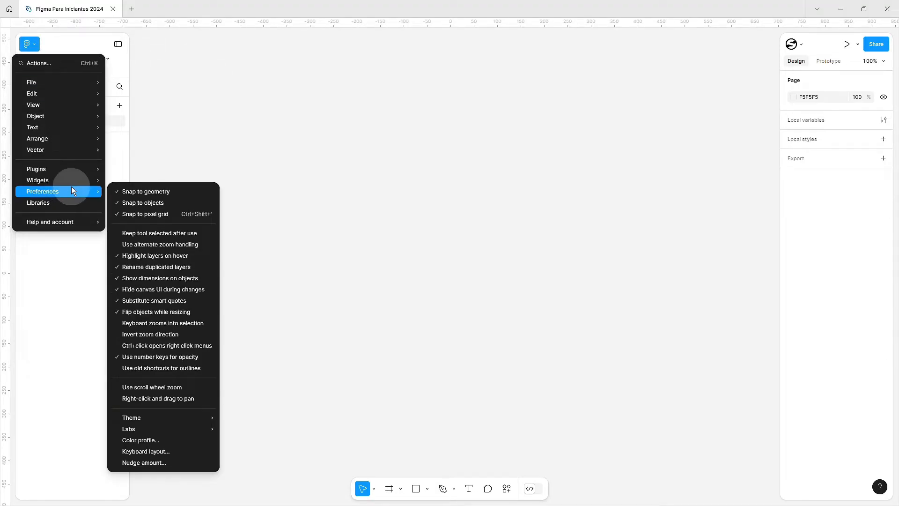
mouse_move(155, 421)
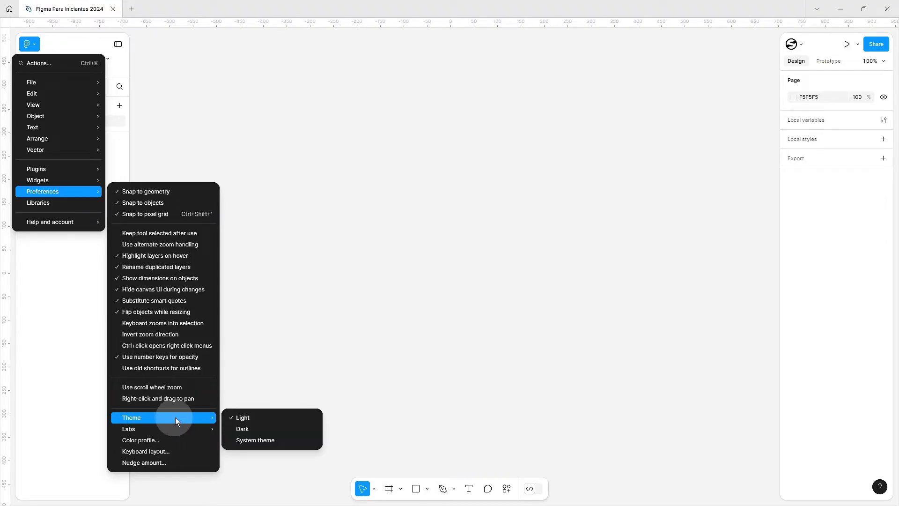
left_click(265, 427)
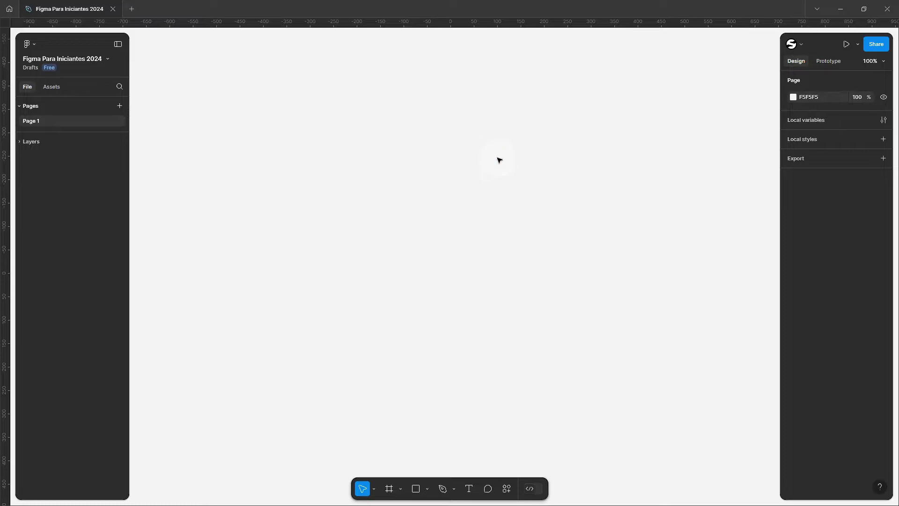
- Set the page background colour to the grey 686868
left_click(793, 97)
left_click_drag(681, 195, 626, 187)
left_click(442, 185)
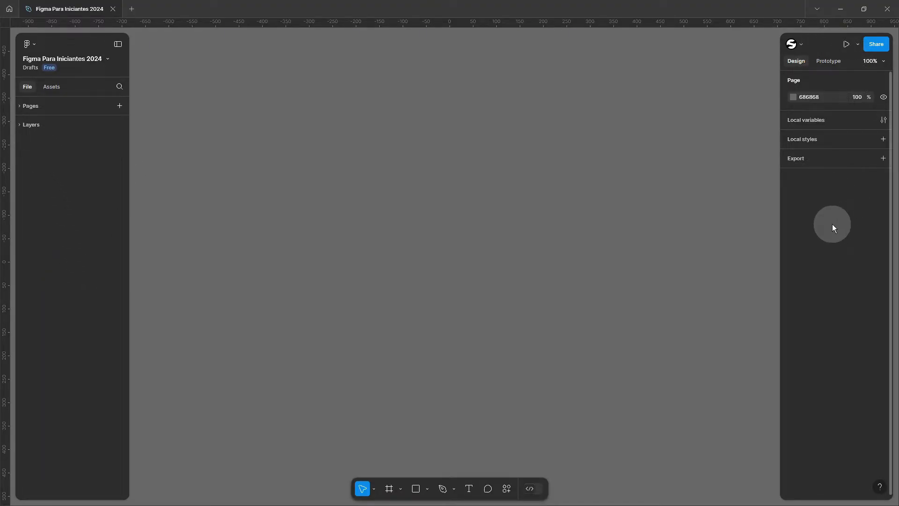
- Check the prototype settings, return to the design properties, and draw a frame about 596 × 551 on the canvas
left_click(828, 62)
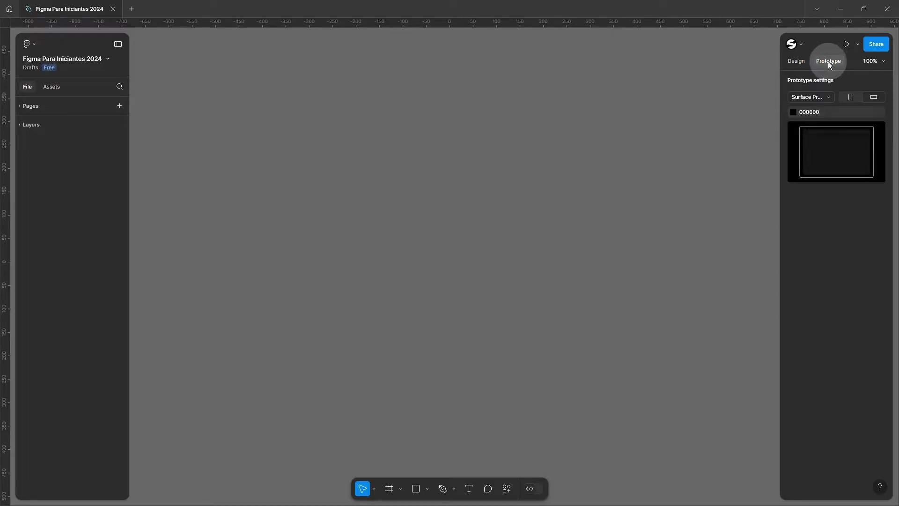
left_click(797, 61)
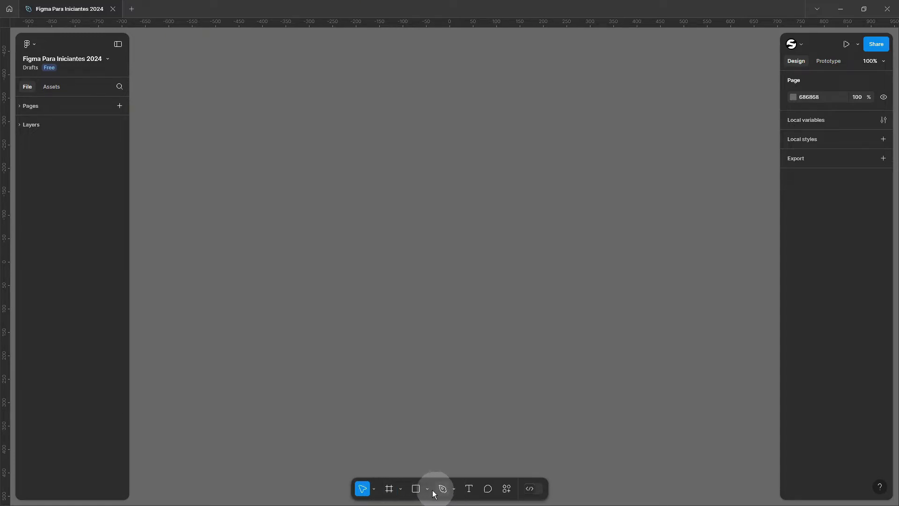
left_click(389, 489)
left_click_drag(300, 116, 580, 374)
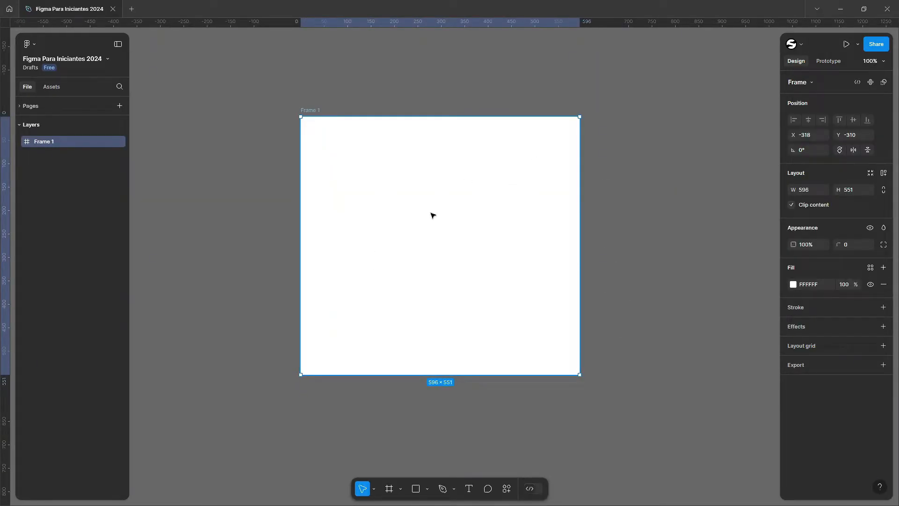
- Try out the Rectangle tool on the canvas and undo the drawn shape
left_click(416, 489)
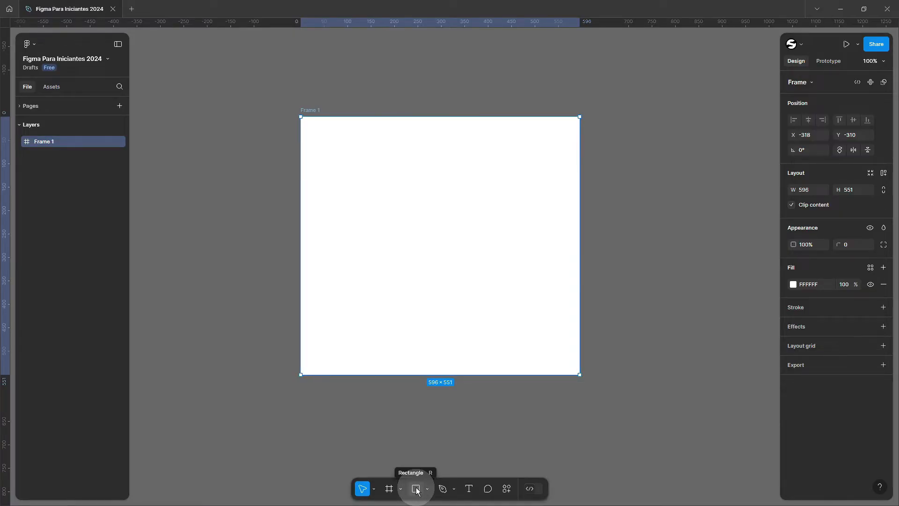
left_click(428, 489)
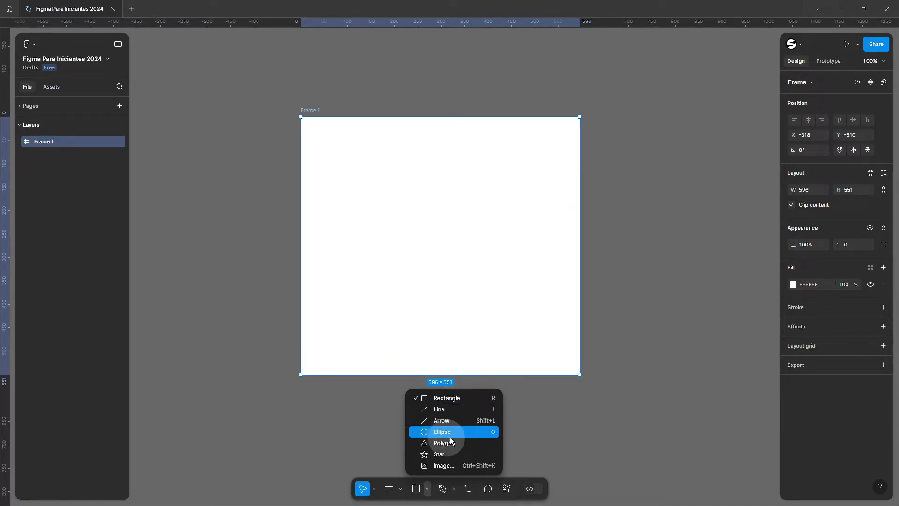
left_click(467, 398)
left_click_drag(634, 339, 372, 349)
left_click_drag(384, 178, 633, 359)
key("ctrl+z")
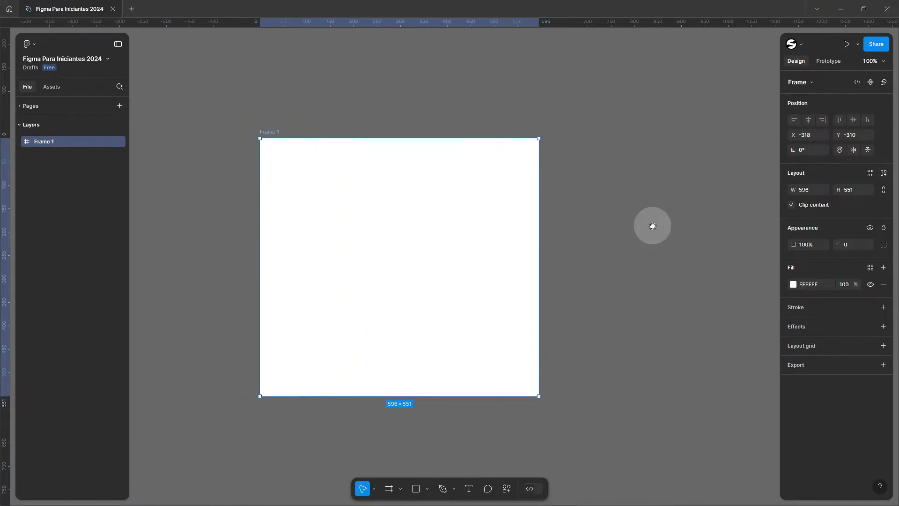
- Draw a rectangle about 312 × 199 inside the frame and undo it
left_click(419, 490)
left_click_drag(282, 197, 429, 290)
scroll(381, 217, "up", 3)
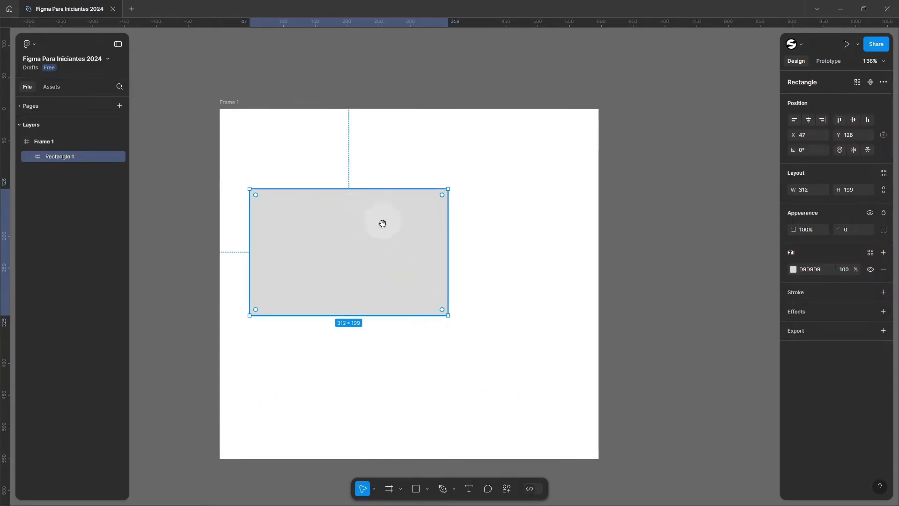
scroll(401, 187, "down", 2)
key("ctrl+z")
- Draw a closed curved vector shape about 275 × 257 beside the frame with the Pen tool
key("p")
scroll(421, 232, "right", 5)
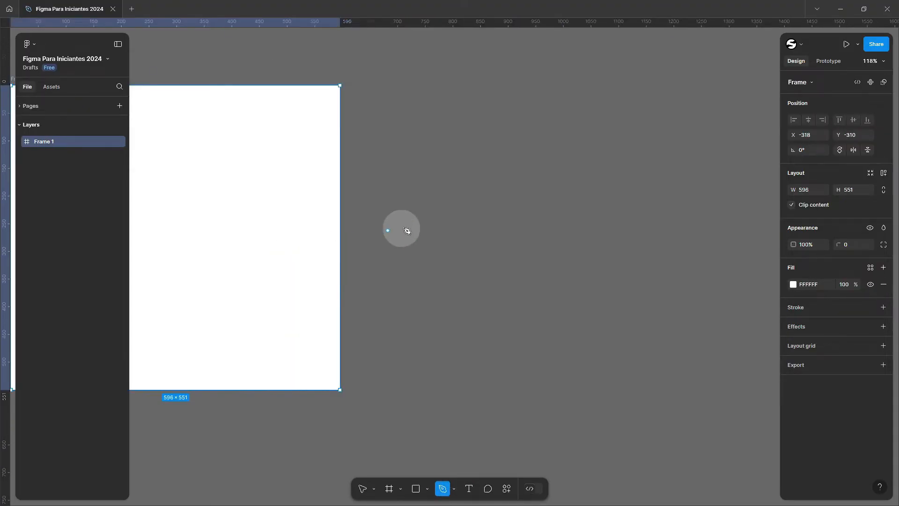
left_click(439, 206)
left_click(439, 282)
left_click_drag(563, 294, 586, 247)
left_click_drag(585, 216, 491, 176)
left_click(447, 205)
left_click(437, 205)
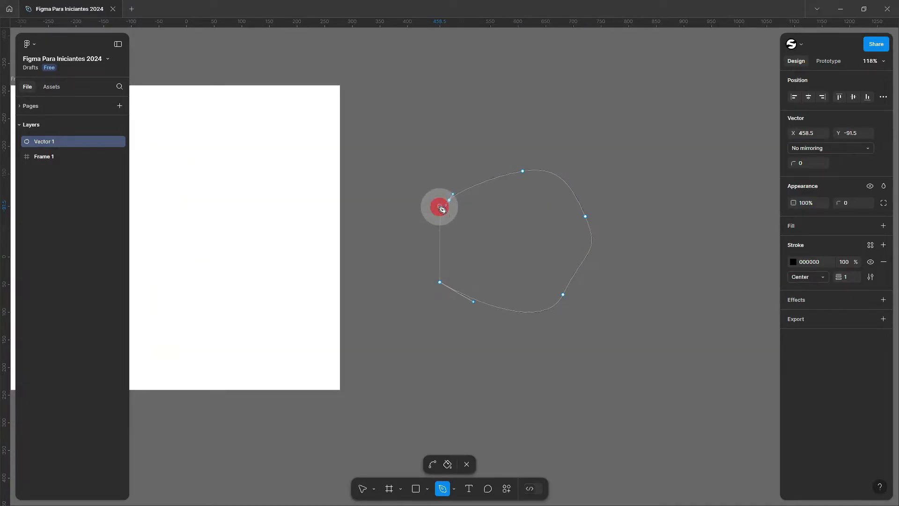
scroll(626, 241, "up", 3)
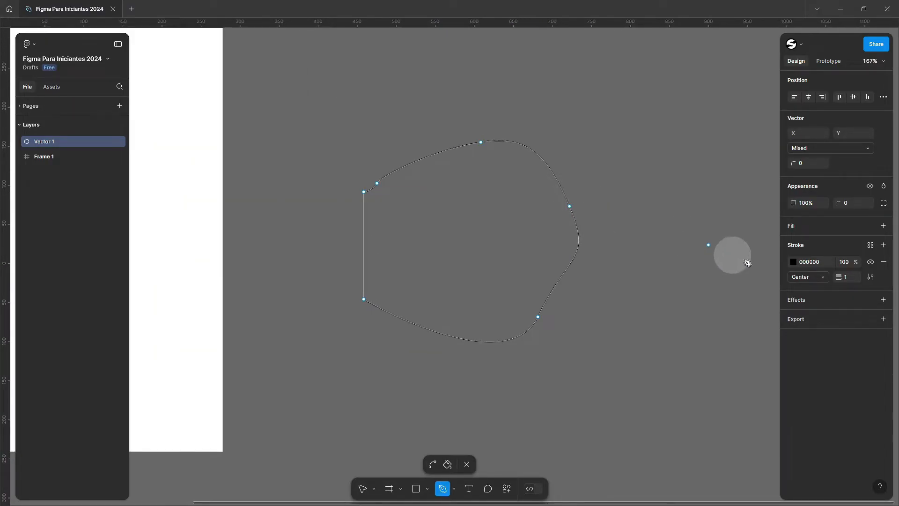
- Add a D9D9D9 fill to the pen-drawn vector shape
left_click(791, 225)
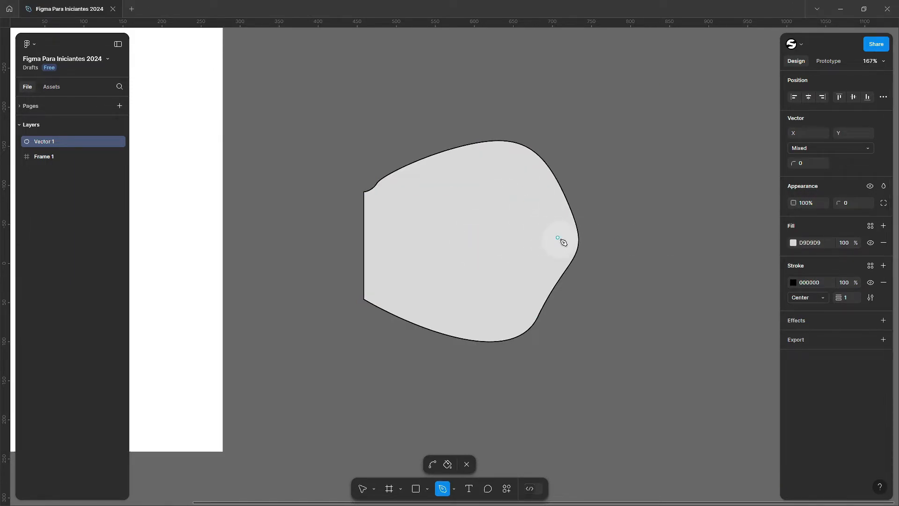
scroll(538, 286, "up", 10)
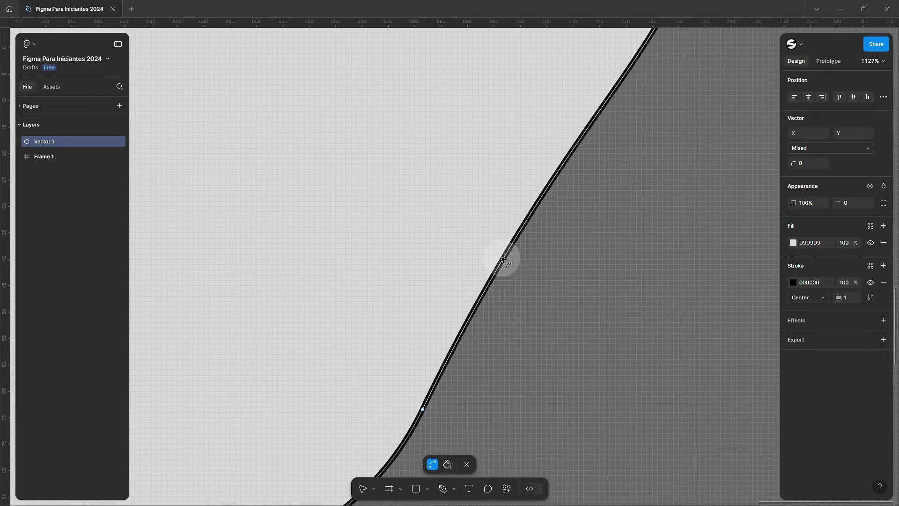
scroll(501, 268, "down", 10)
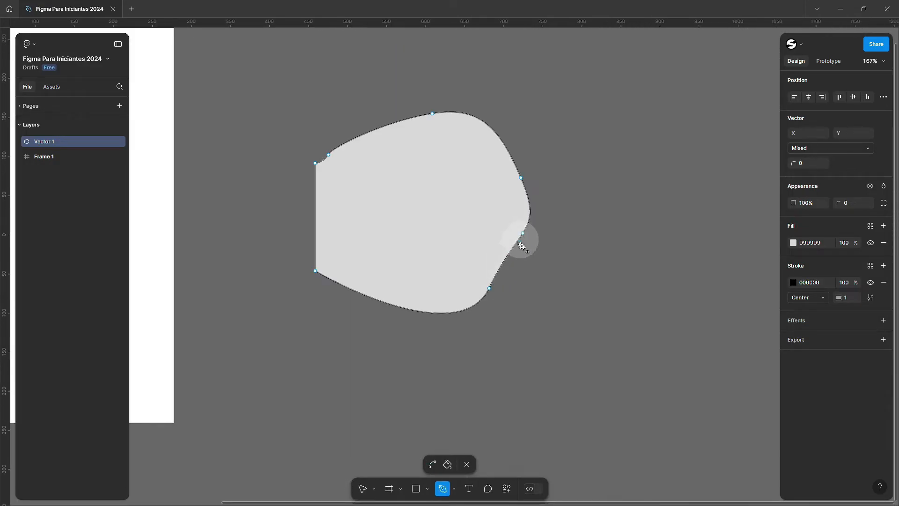
scroll(508, 265, "up", 3)
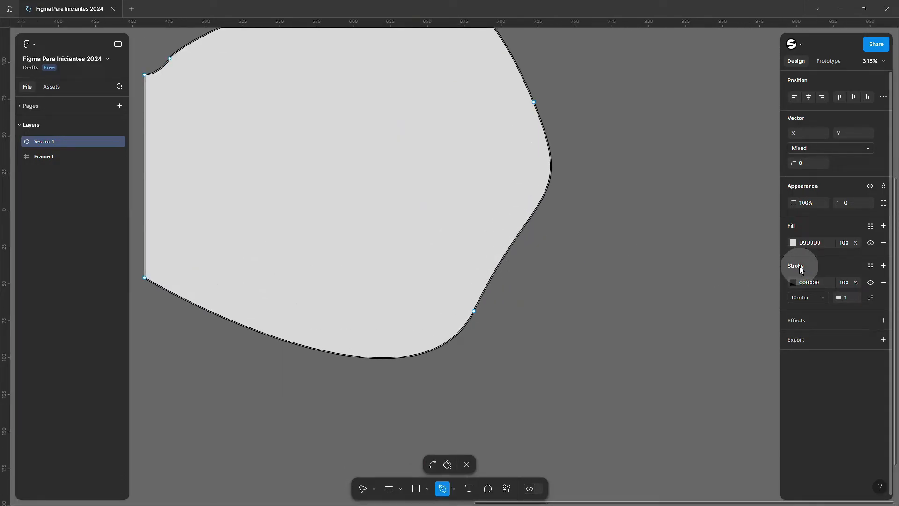
- Remove the vector shape's stroke and change its fill to the pink E98F8F
left_click(883, 283)
scroll(645, 268, "down", 3)
left_click(793, 242)
scroll(593, 216, "down", 2)
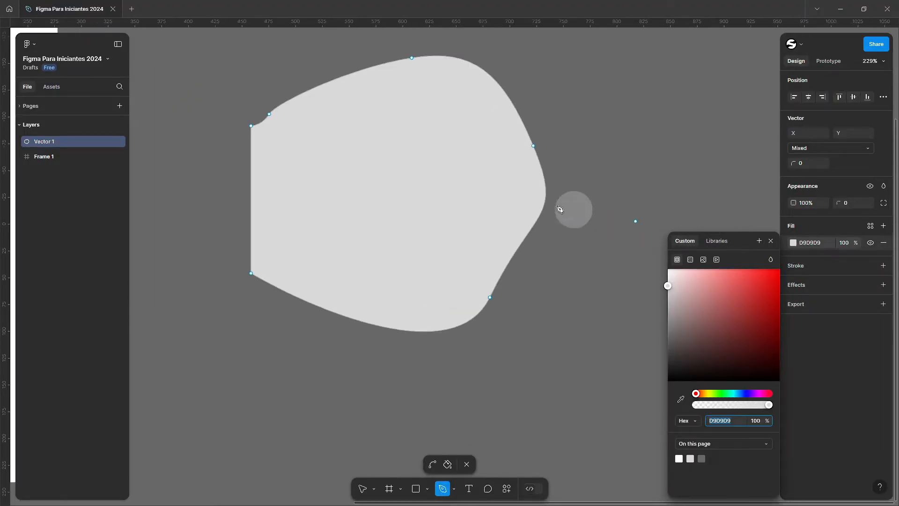
left_click_drag(684, 331, 710, 278)
scroll(596, 229, "down", 2)
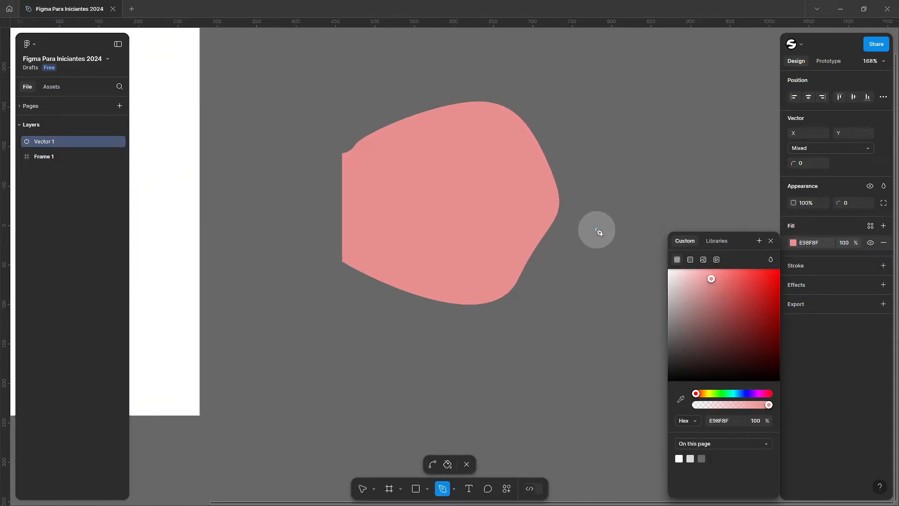
scroll(413, 219, "up", 1)
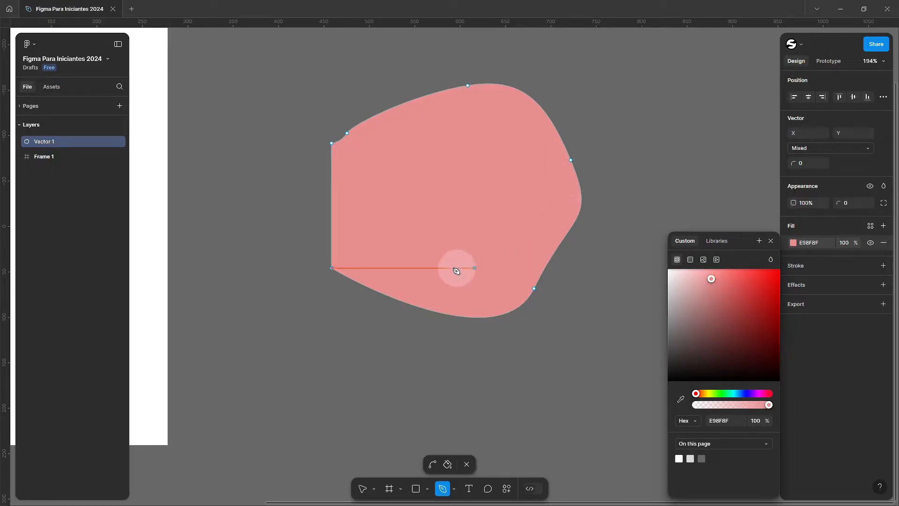
- Exit vector editing and delete the pink vector shape from the canvas
key("v")
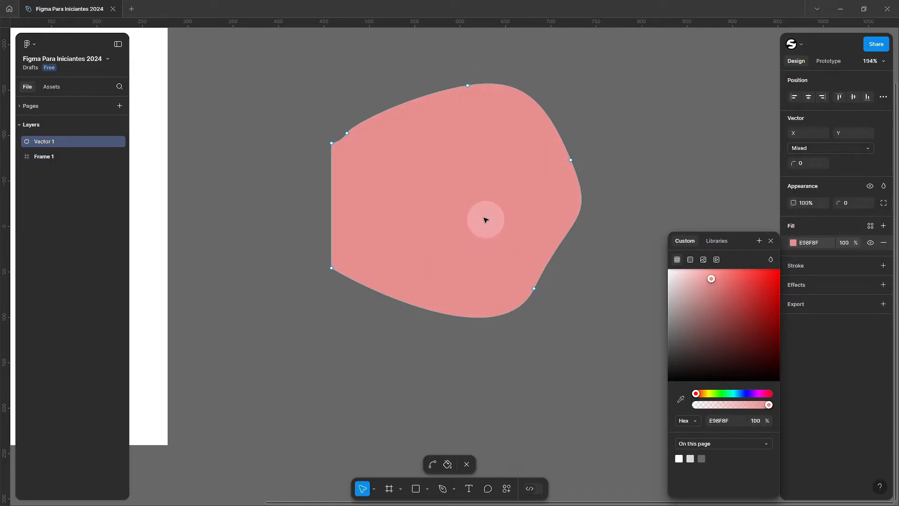
key("Escape")
scroll(670, 150, "left", 3)
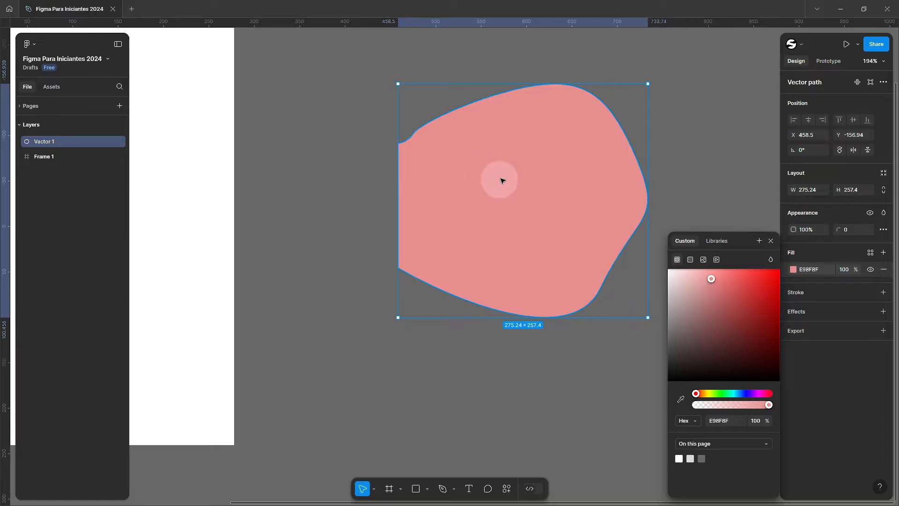
scroll(529, 183, "down", 2)
left_click_drag(561, 182, 545, 162)
scroll(470, 190, "down", 2)
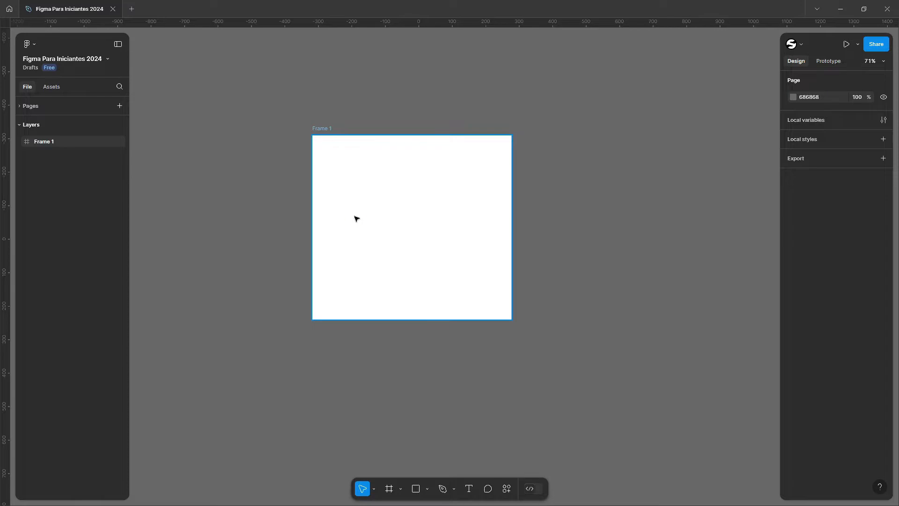
- Rename the white frame as "Desktop"
left_click(339, 155)
key("shift+2")
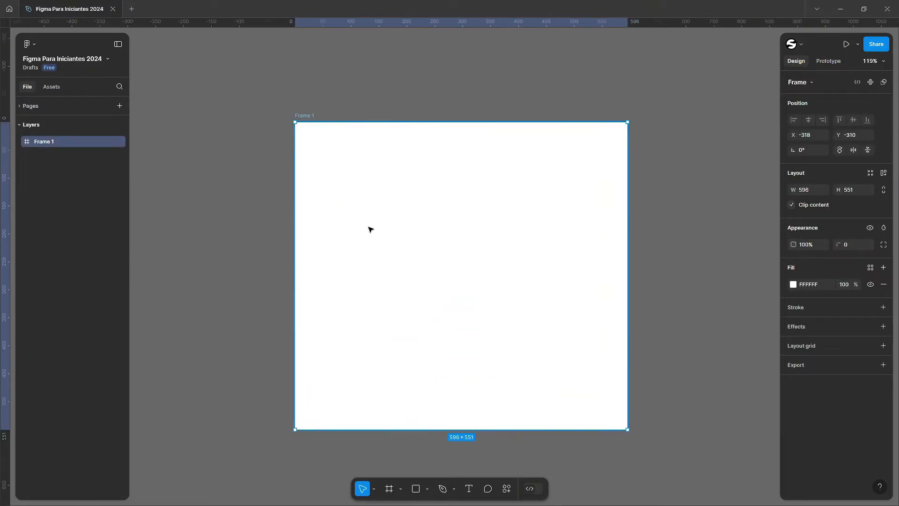
scroll(384, 215, "down", 1)
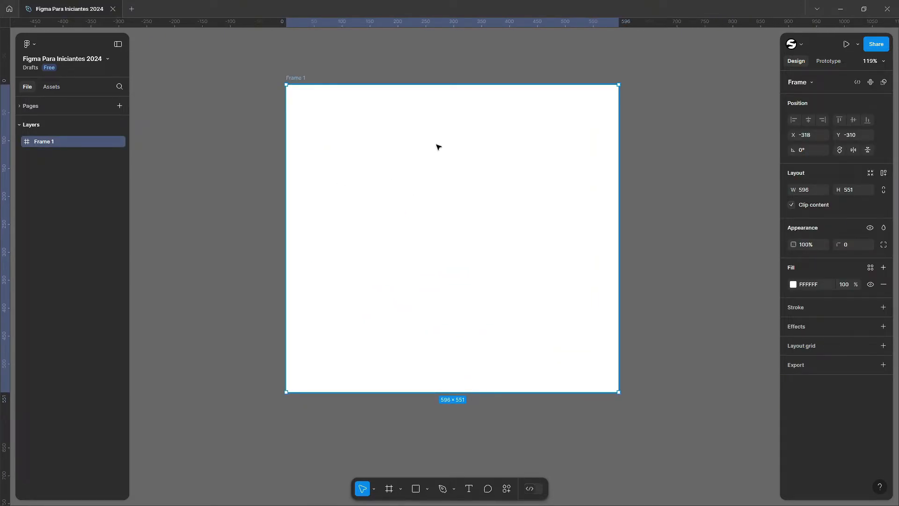
left_click(375, 88)
left_click(296, 82)
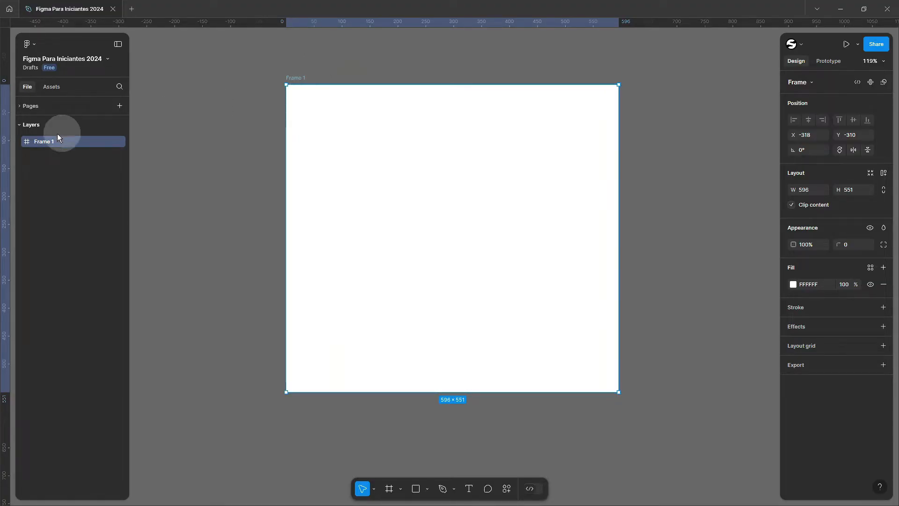
double_click(296, 77)
type("Desktop")
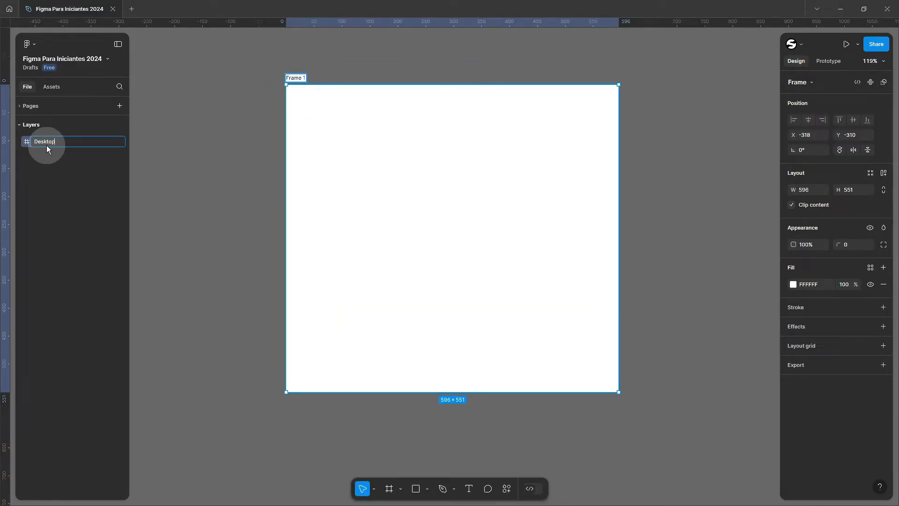
key("Return")
left_click(653, 141)
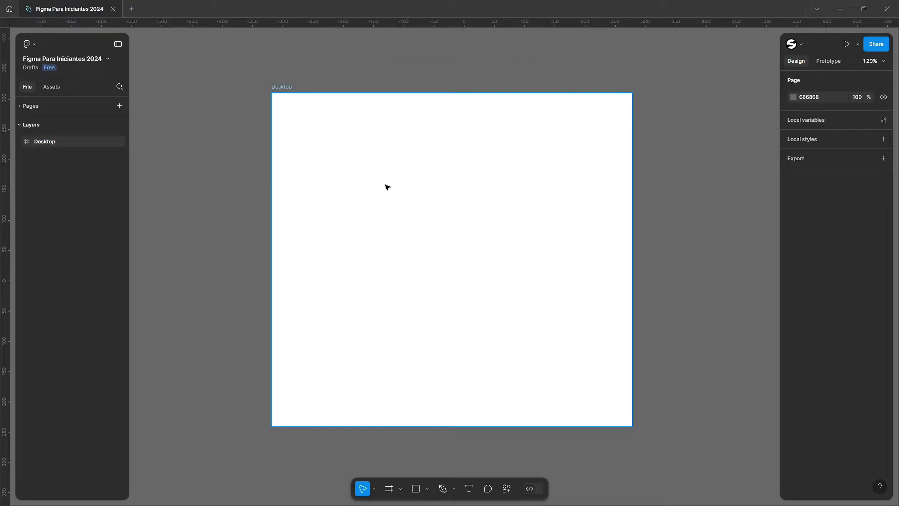
- Change the Desktop frame's fill to the dark red 1F0909
left_click(410, 168)
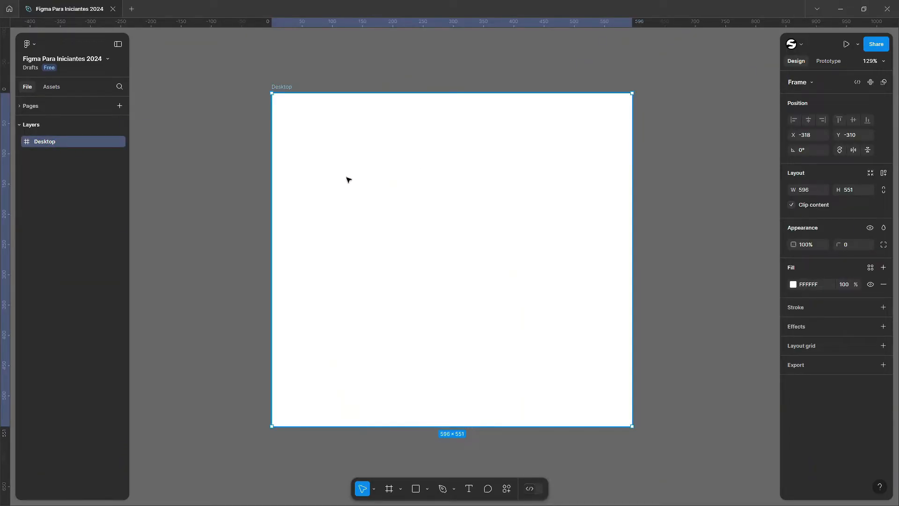
left_click(683, 182)
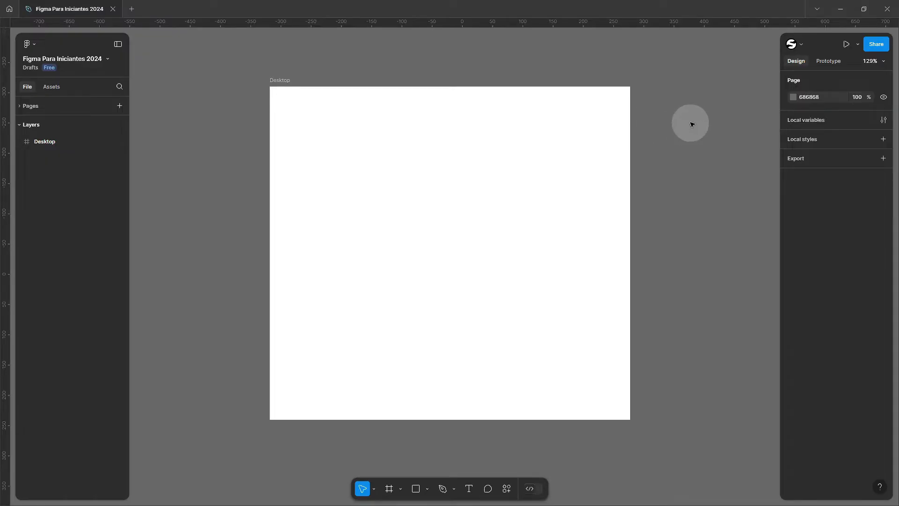
left_click(276, 80)
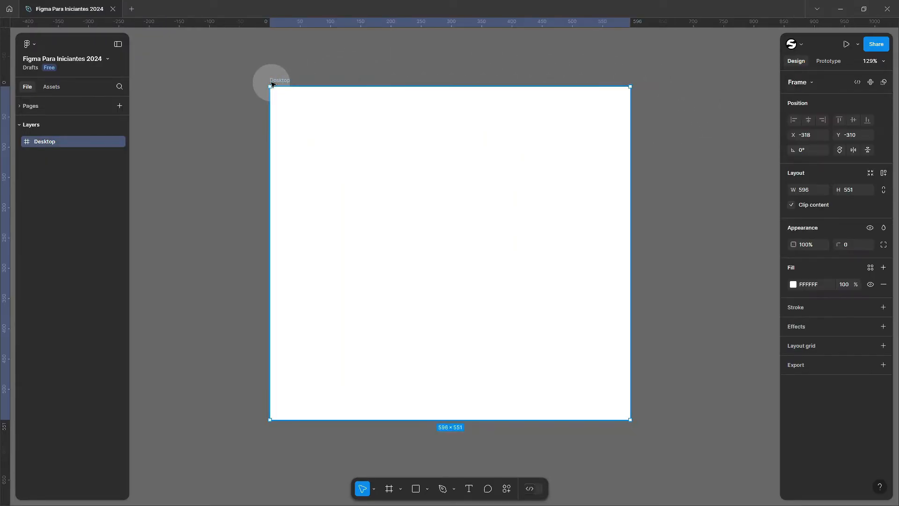
left_click(793, 284)
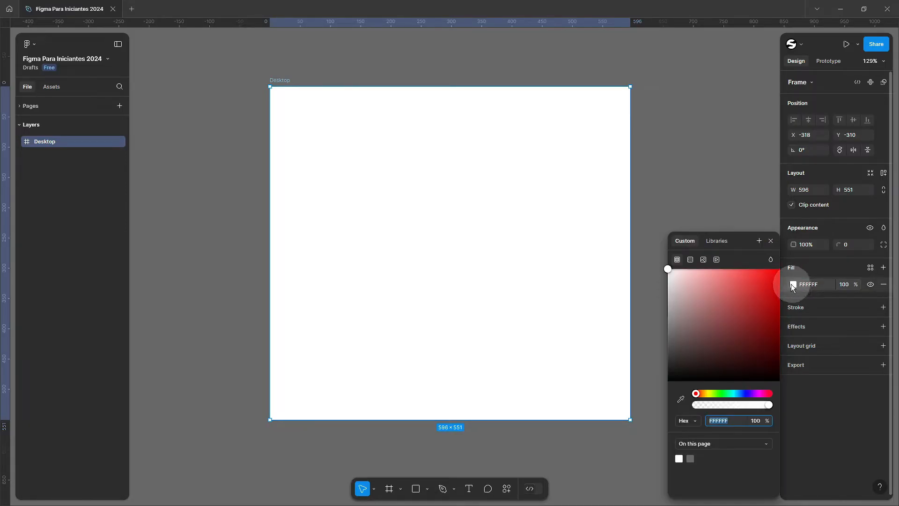
left_click_drag(749, 347, 749, 373)
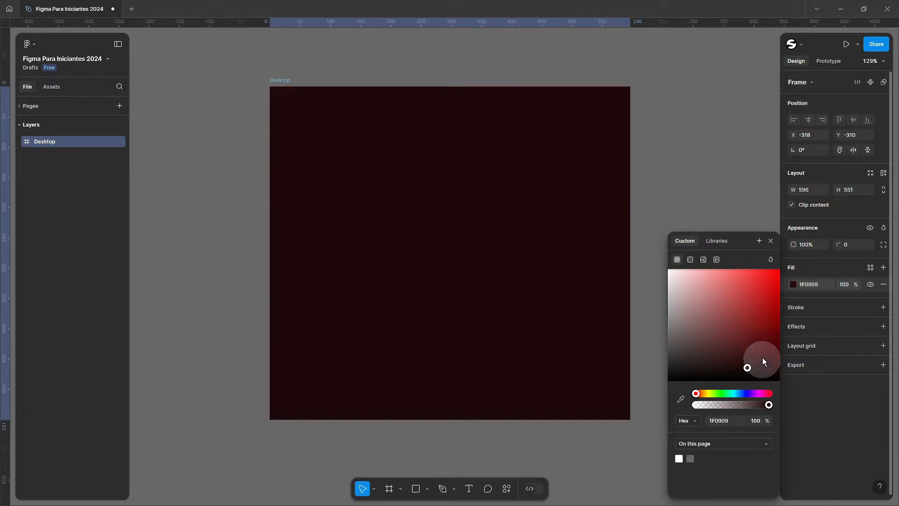
- Set the Desktop frame's fill to the near-black 010004
left_click(809, 286)
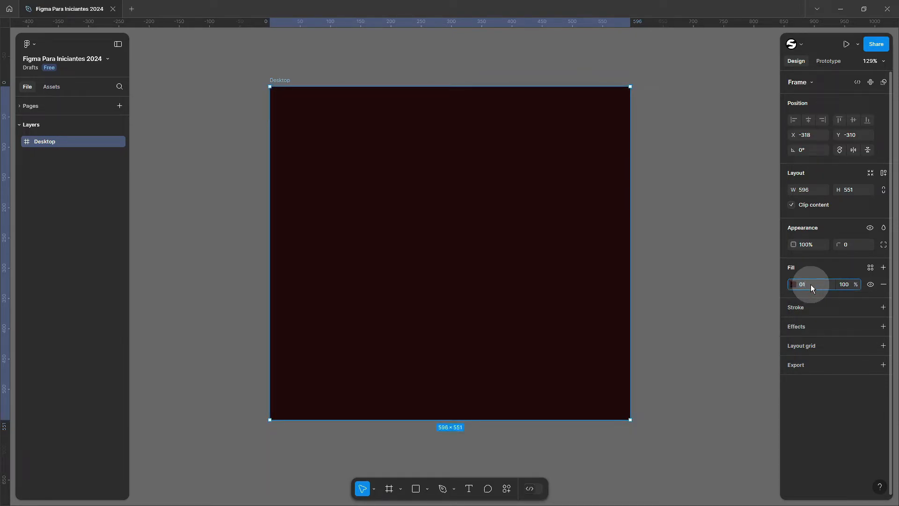
type("010004")
key("Return")
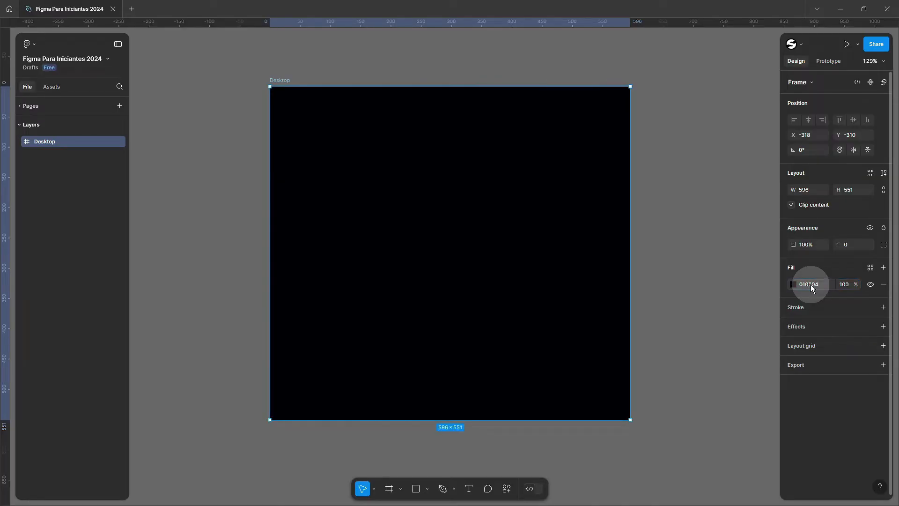
scroll(491, 280, "down", 1)
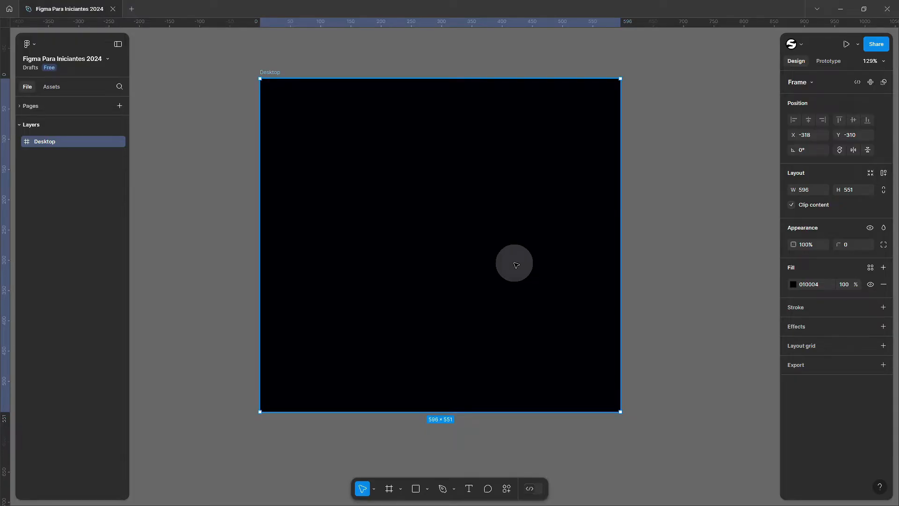
left_click(646, 190)
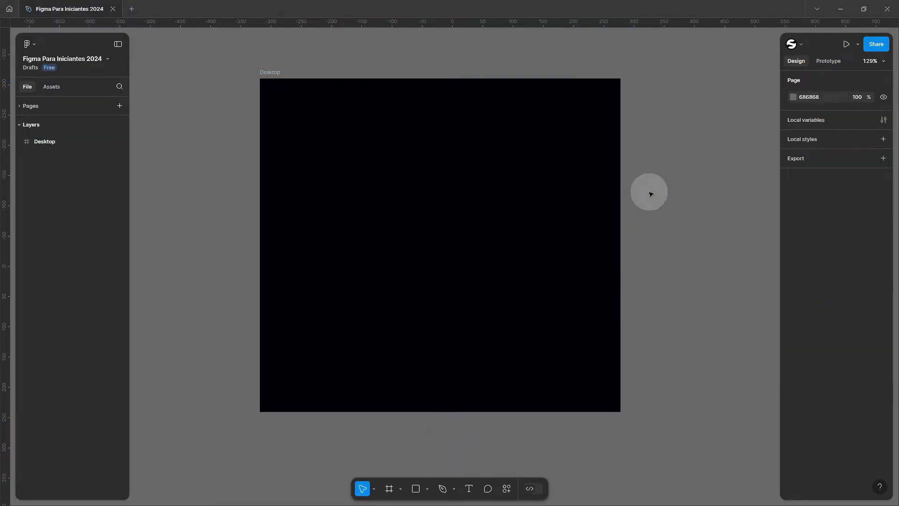
- Draw a rectangle about 218 by 119 inside the Desktop frame, slightly left of its centre
scroll(649, 197, "down", 1)
left_click(551, 220)
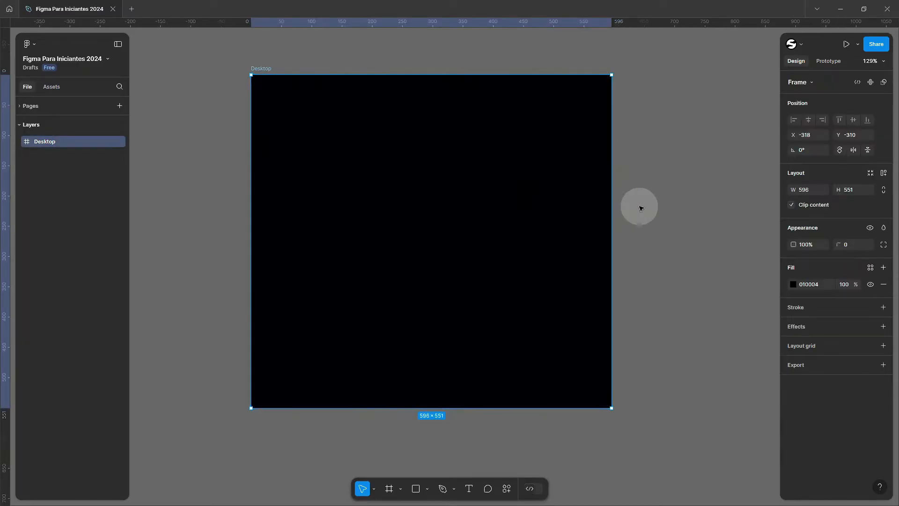
left_click(655, 216)
left_click(449, 214)
key("r")
mouse_move(313, 191)
left_mouse_down()
mouse_move(385, 243)
mouse_move(446, 263)
left_mouse_up()
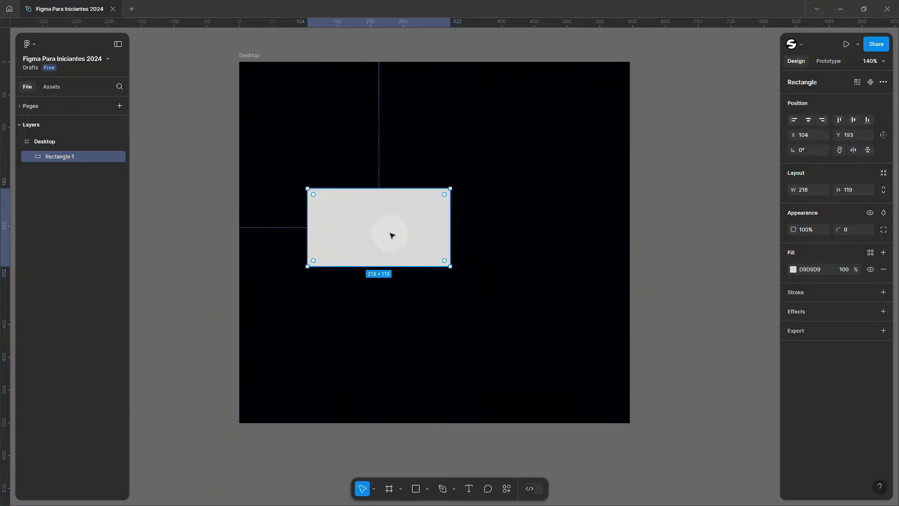
scroll(398, 238, "up", 3)
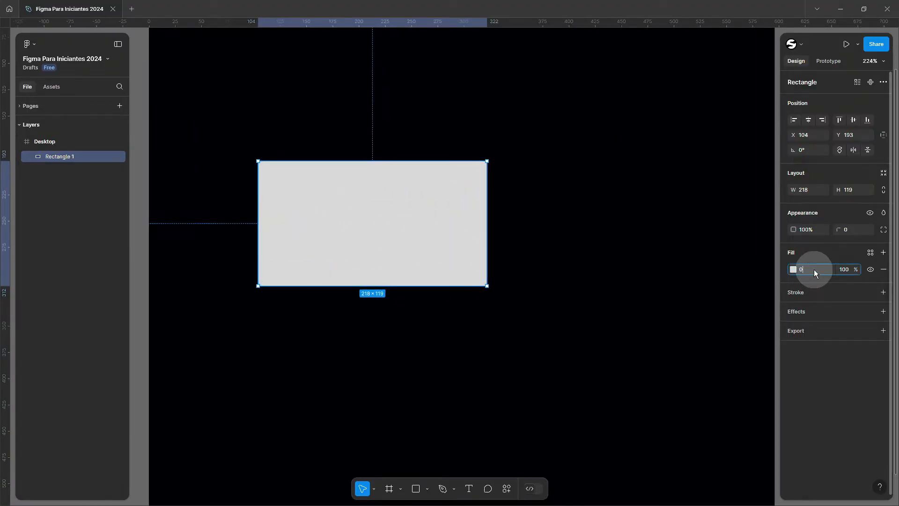
- Try entering a dark hex colour for the rectangle's fill and undo the change
left_click(814, 269)
type("0100")
key("Return")
key("ctrl+z")
scroll(510, 242, "down", 3)
scroll(511, 242, "up", 3)
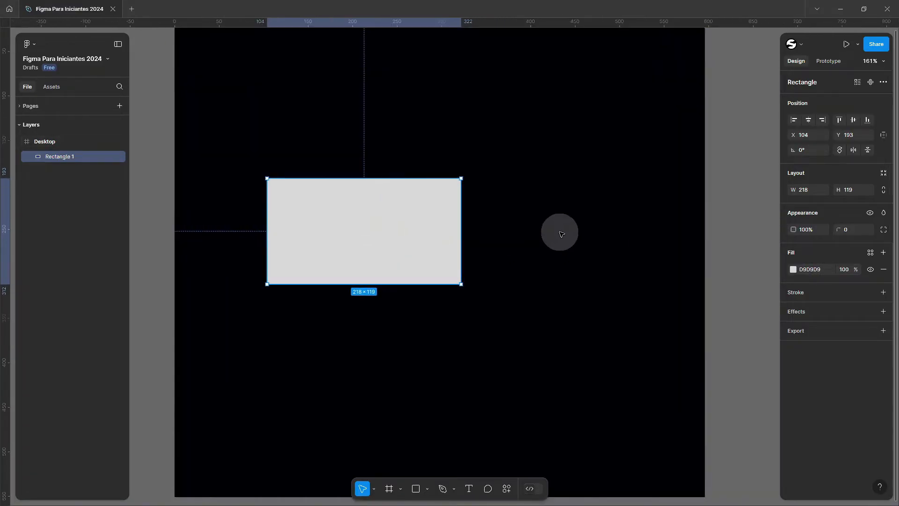
- Delete the grey rectangle from the Desktop frame
key("Delete")
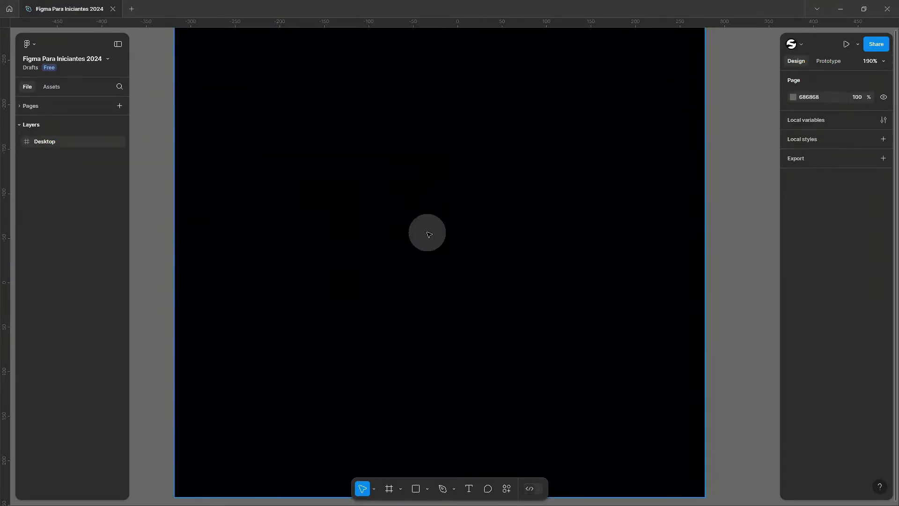
scroll(426, 232, "down", 1)
left_click(447, 219)
left_click(711, 243)
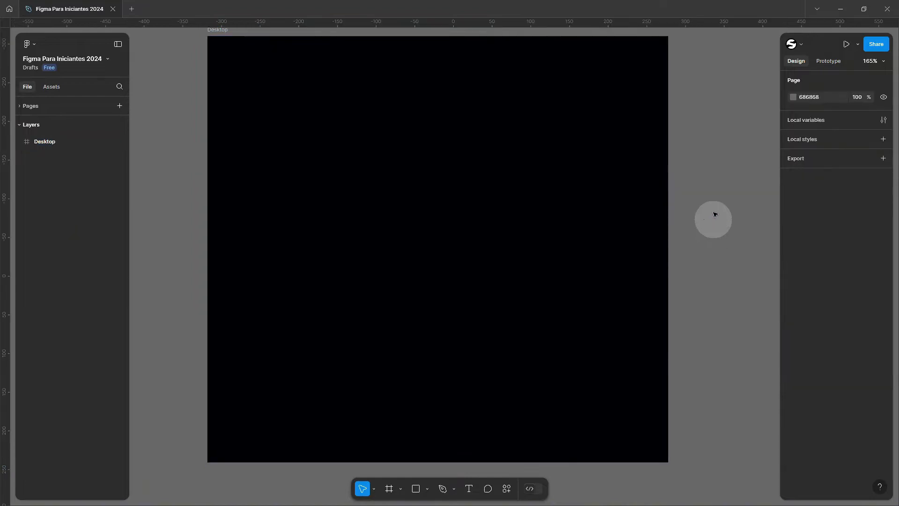
- Create a local color style named "bg" with the colour 010004
left_click_drag(722, 180, 490, 207)
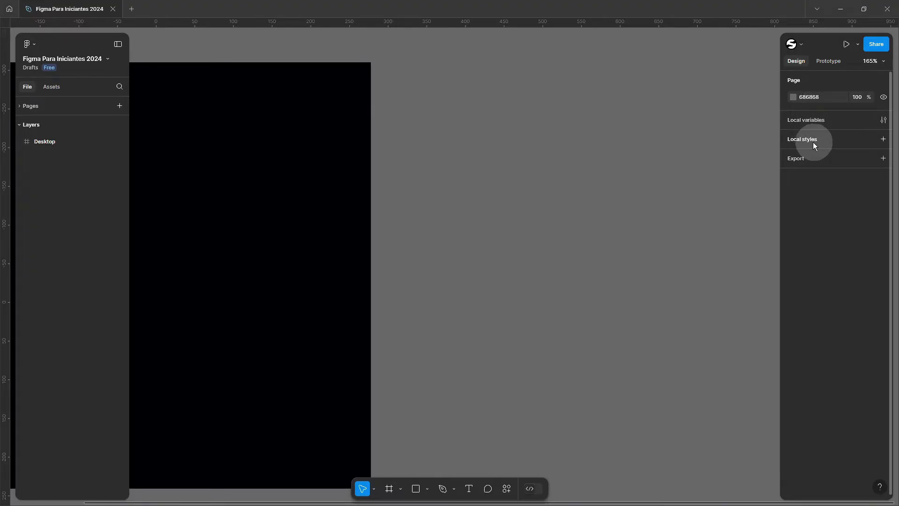
left_click(883, 139)
left_click(863, 169)
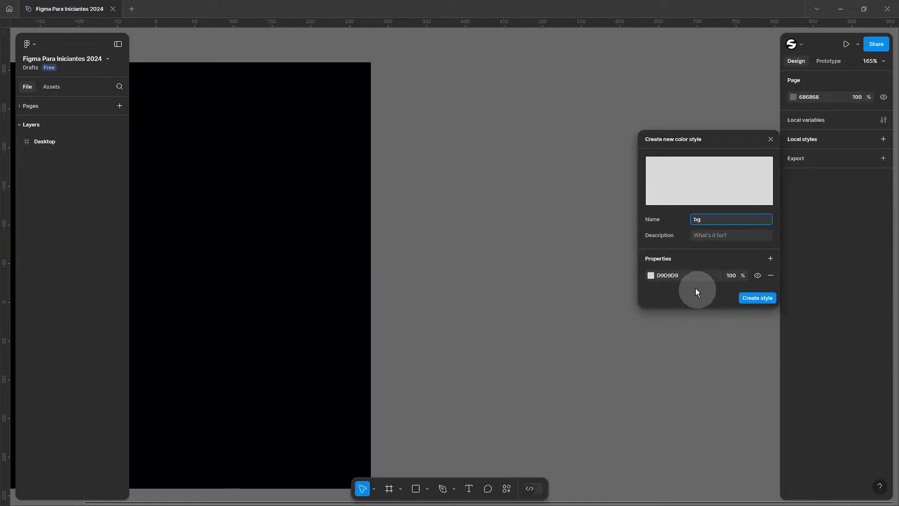
left_click(680, 275)
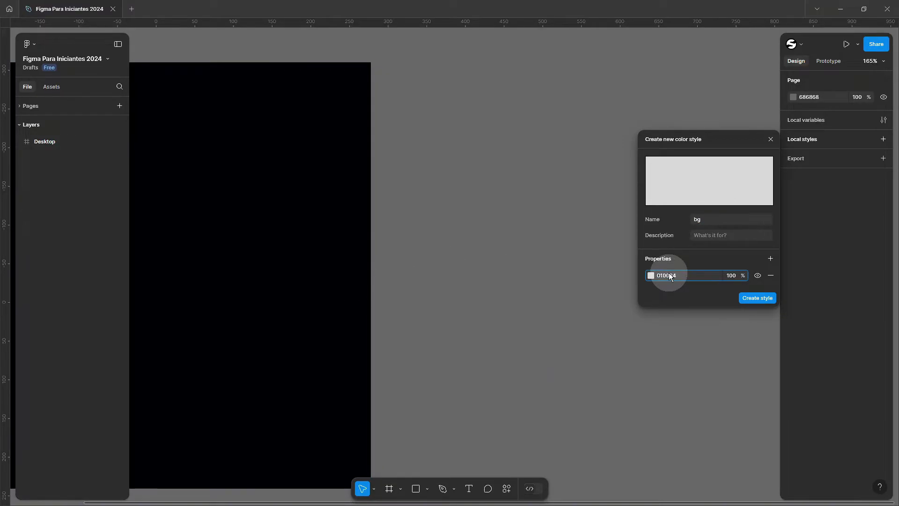
left_click(705, 236)
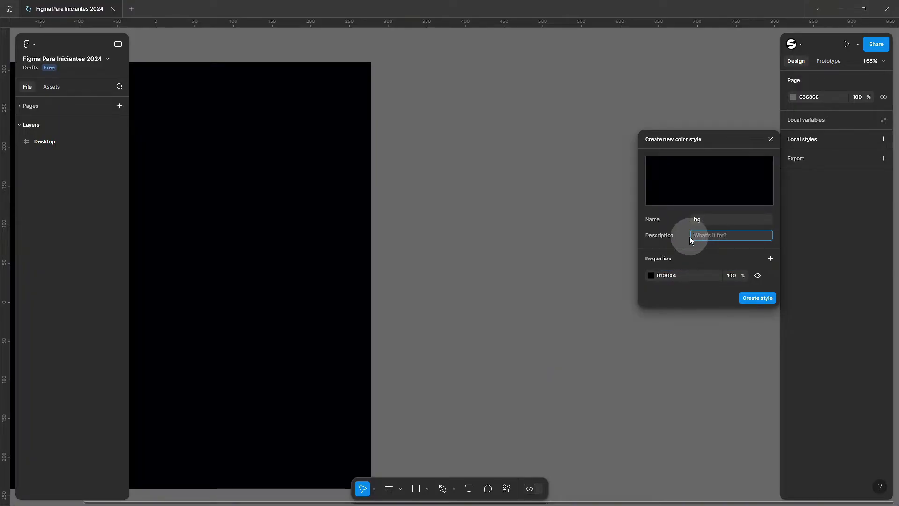
left_click(757, 297)
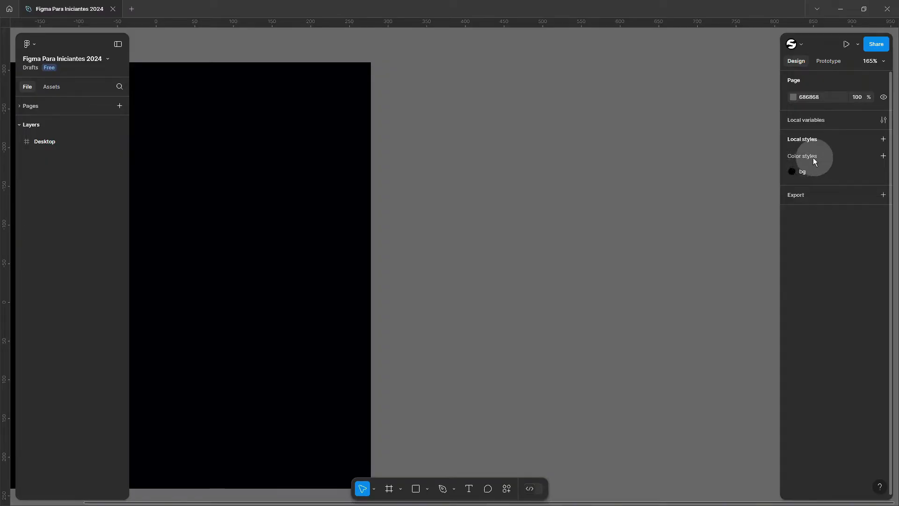
- Apply the bg color style to the Desktop frame's fill and deselect the frame
scroll(521, 238, "left", 5)
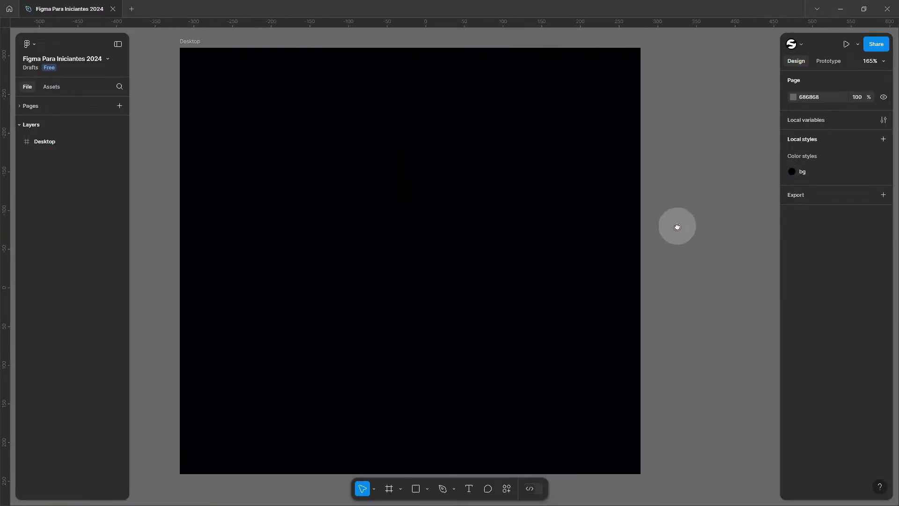
left_click(336, 162)
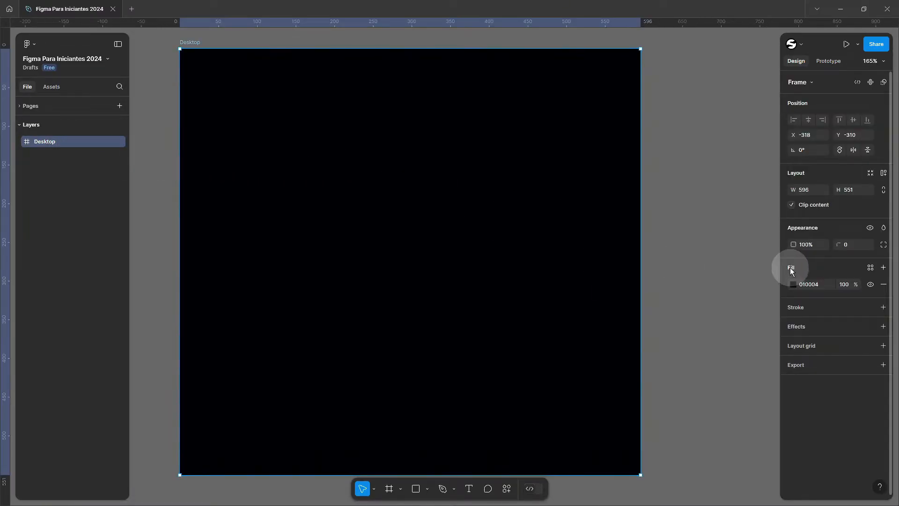
left_click(870, 268)
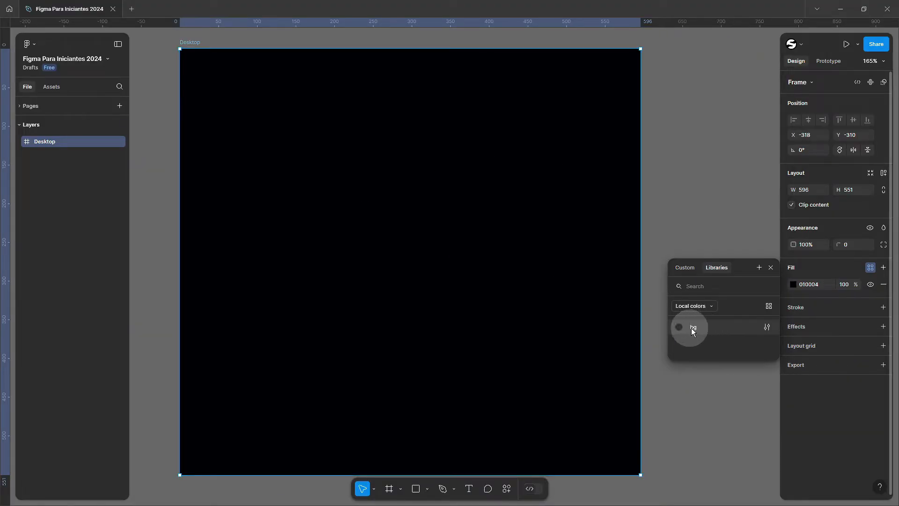
left_click(690, 327)
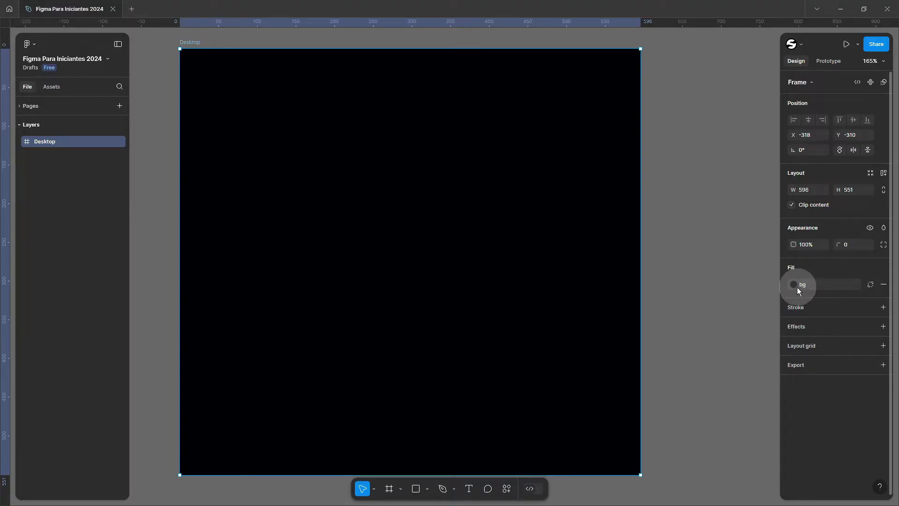
left_click(688, 268)
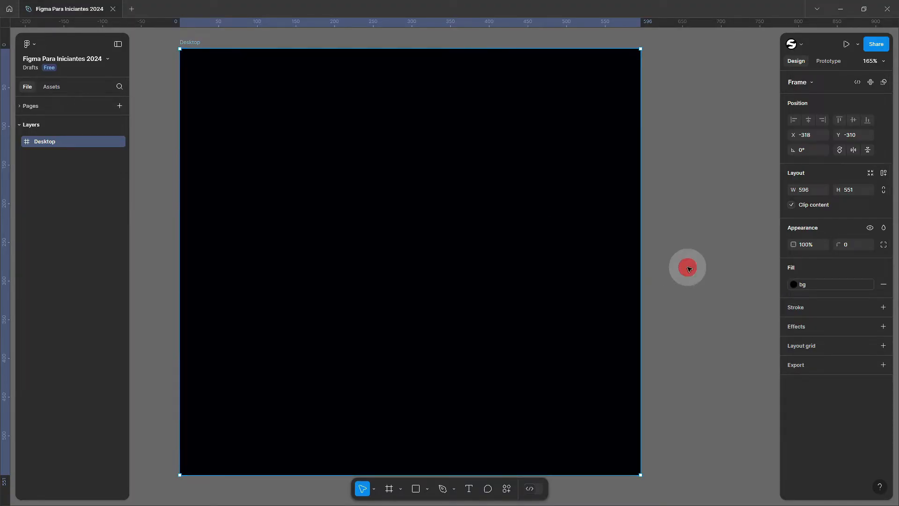
- Draw three separate rectangles beside the Desktop frame, the first about 234 by 207 and the third about 193 by 226
left_click_drag(664, 265, 421, 257)
scroll(421, 257, "down", 3)
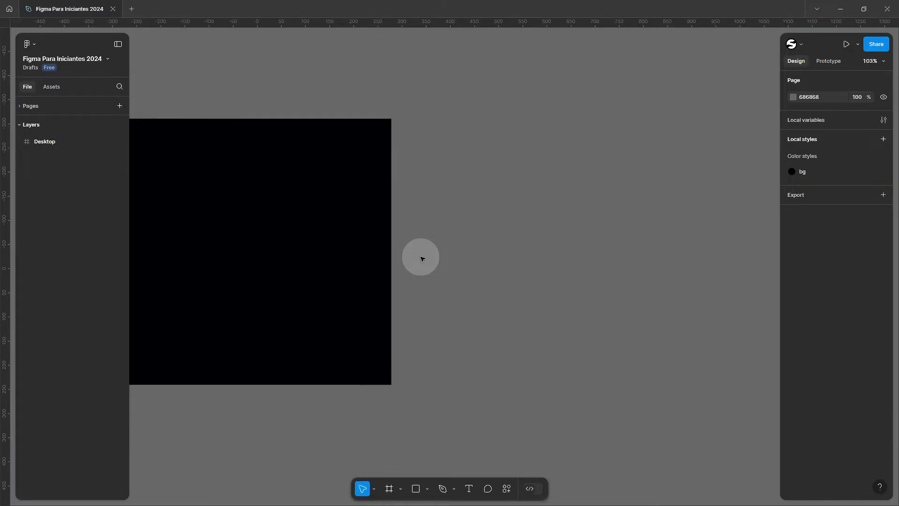
scroll(424, 259, "up", 1)
key("r")
left_click_drag(424, 213, 536, 312)
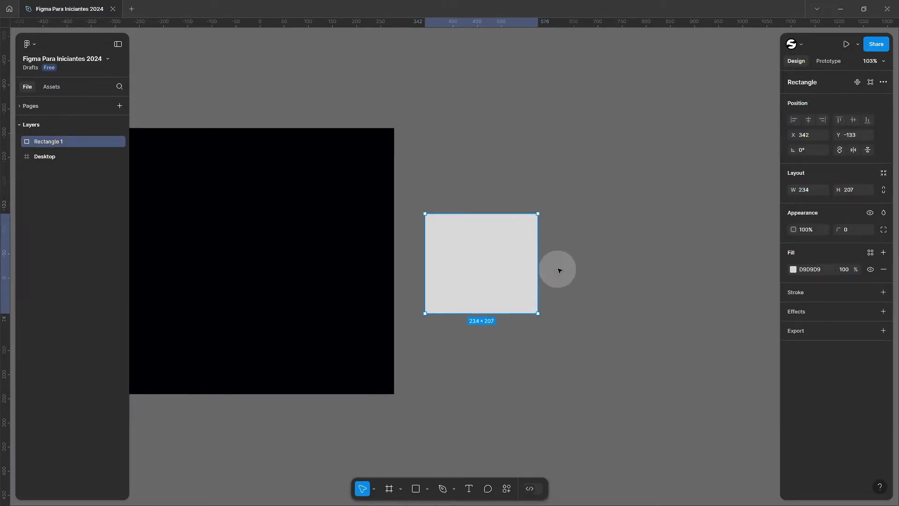
left_click_drag(558, 269, 442, 262)
key("r")
left_click_drag(446, 205, 520, 343)
scroll(520, 344, "right", 2)
key("r")
left_click_drag(529, 233, 617, 344)
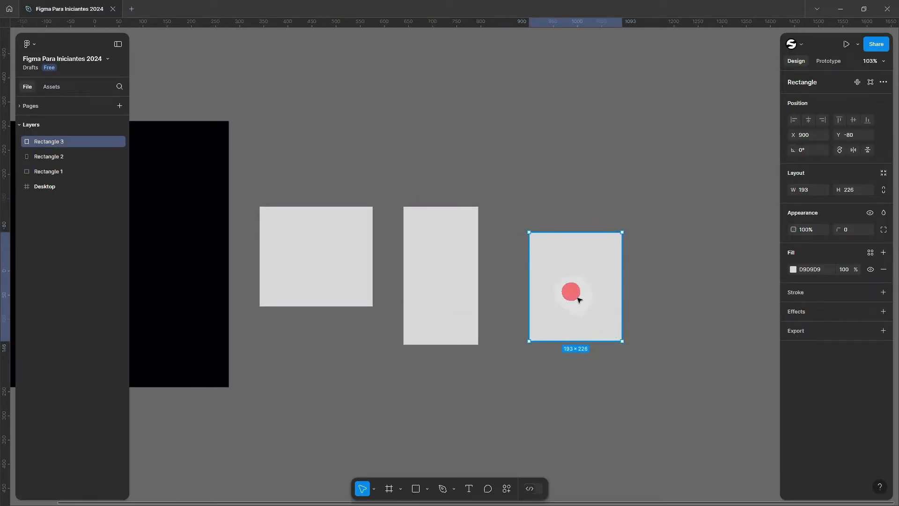
scroll(570, 289, "down", 2)
key("Escape")
- Apply the bg color style to the fill of all three rectangles and inspect the fill of each shape
left_click(425, 243)
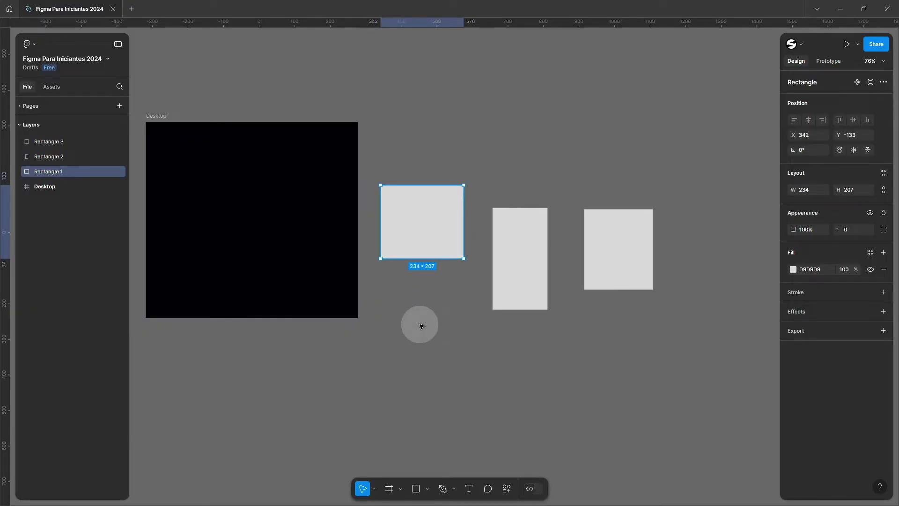
left_click(518, 286, "shift")
left_click(606, 261, "shift")
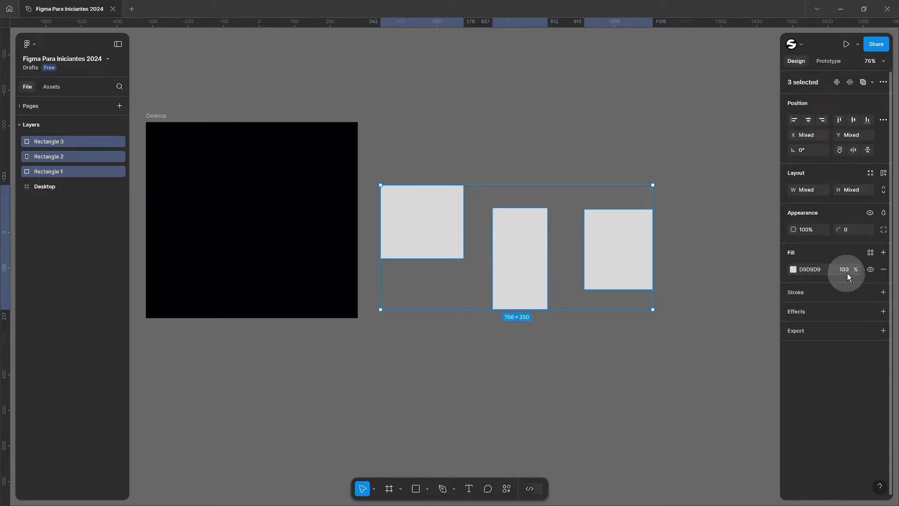
left_click(871, 253)
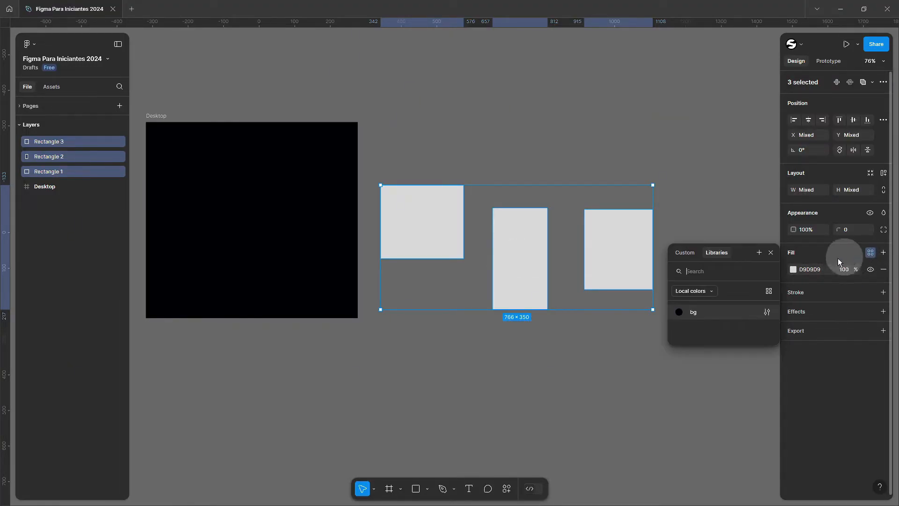
left_click(697, 312)
left_click(643, 342)
scroll(628, 338, "left", 2)
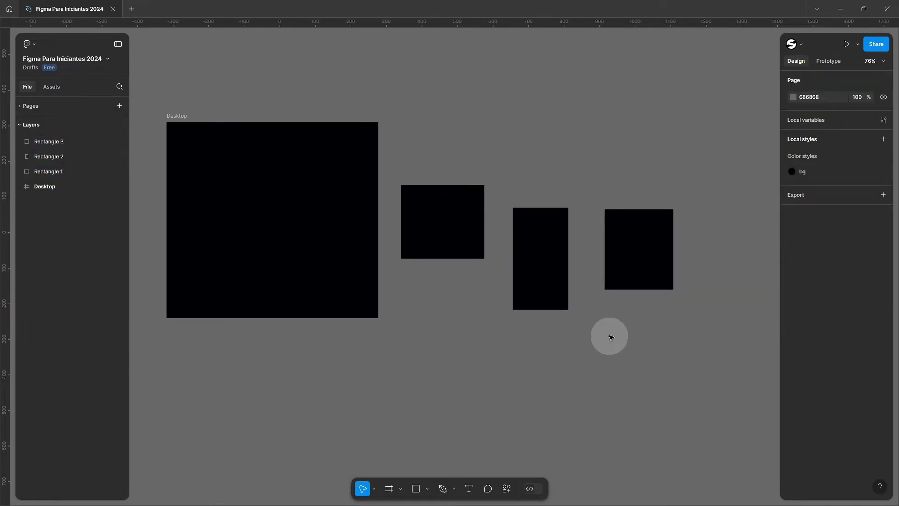
left_click(628, 246)
left_click(539, 253)
left_click(453, 226)
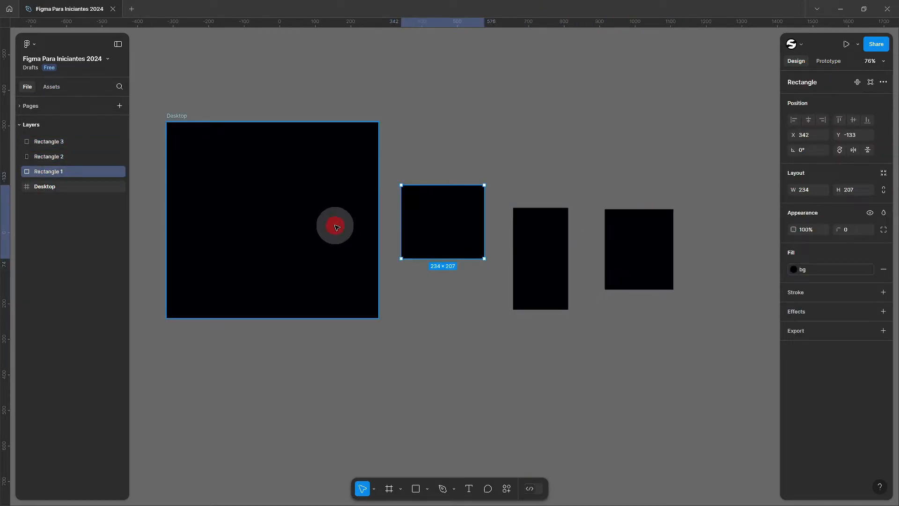
left_click(336, 227)
left_click(440, 139)
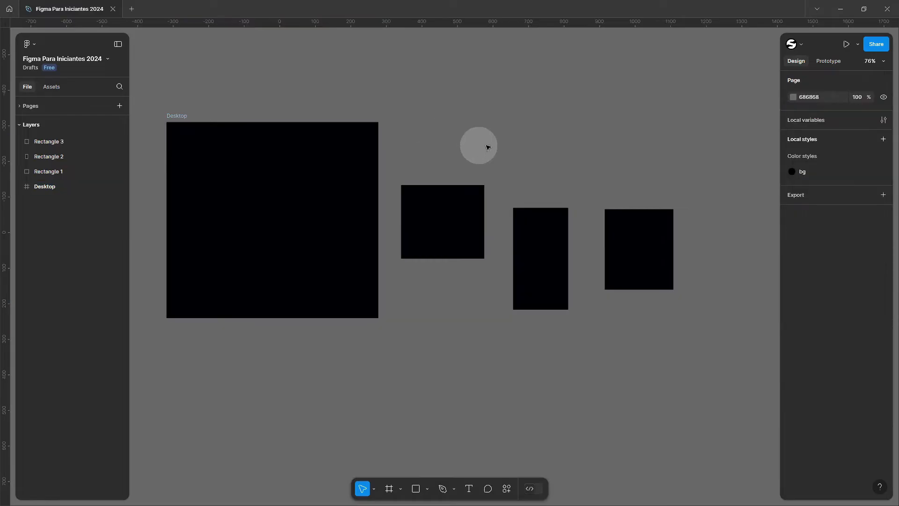
- Change the colour of the bg color style to pure red FF0000
left_click(883, 172)
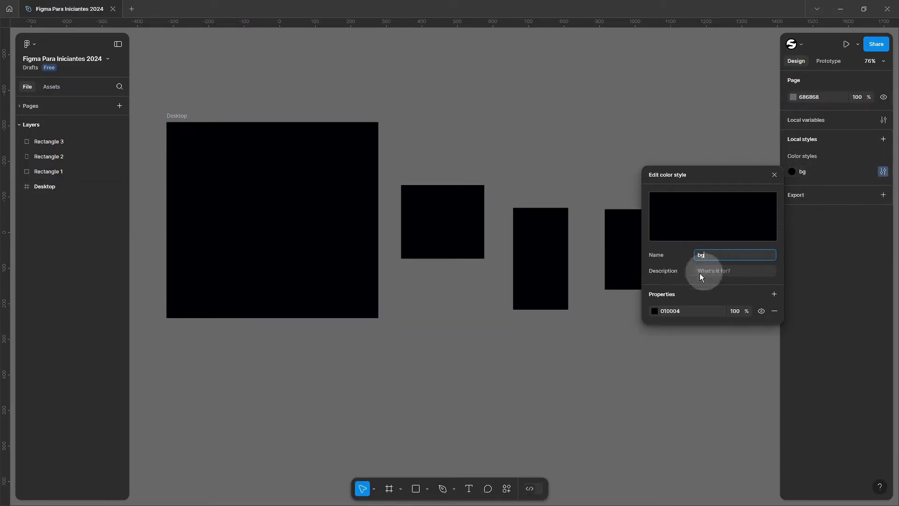
left_click(655, 310)
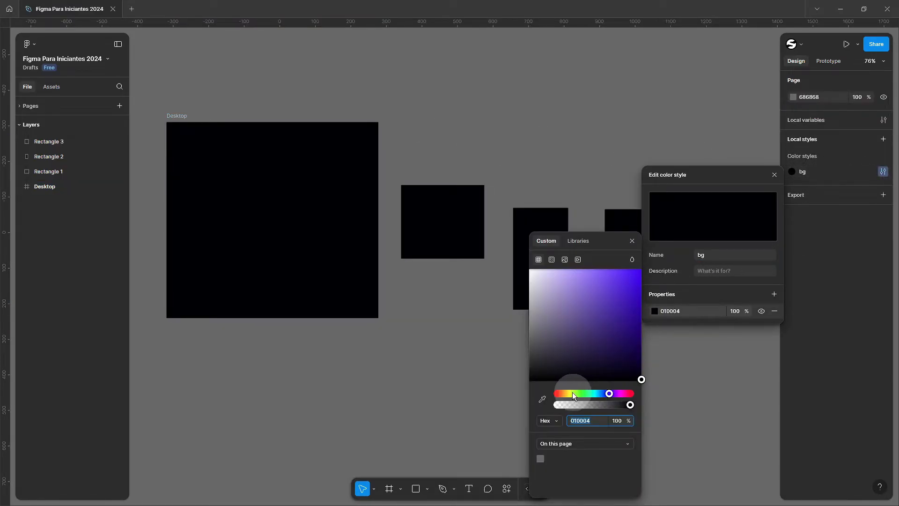
left_click_drag(572, 393, 556, 394)
left_click_drag(588, 358, 643, 269)
scroll(433, 199, "down", 1)
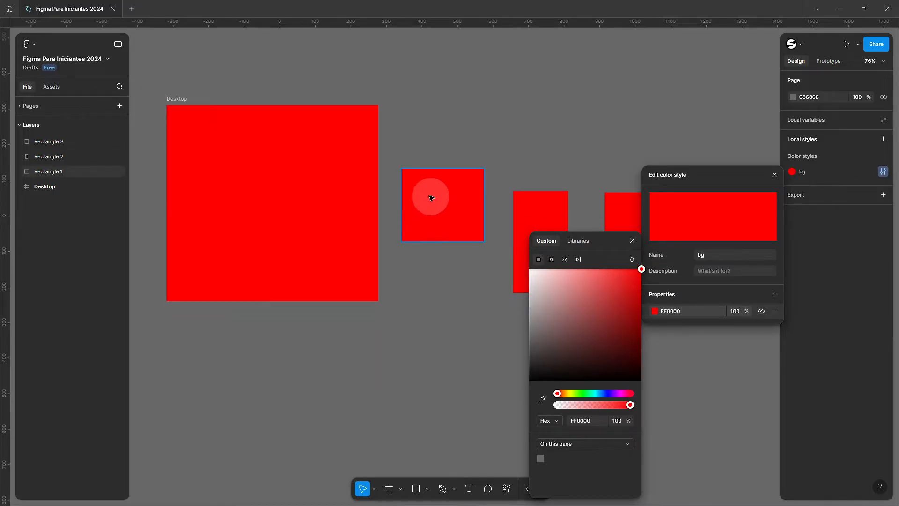
scroll(395, 194, "down", 5)
left_click(351, 206)
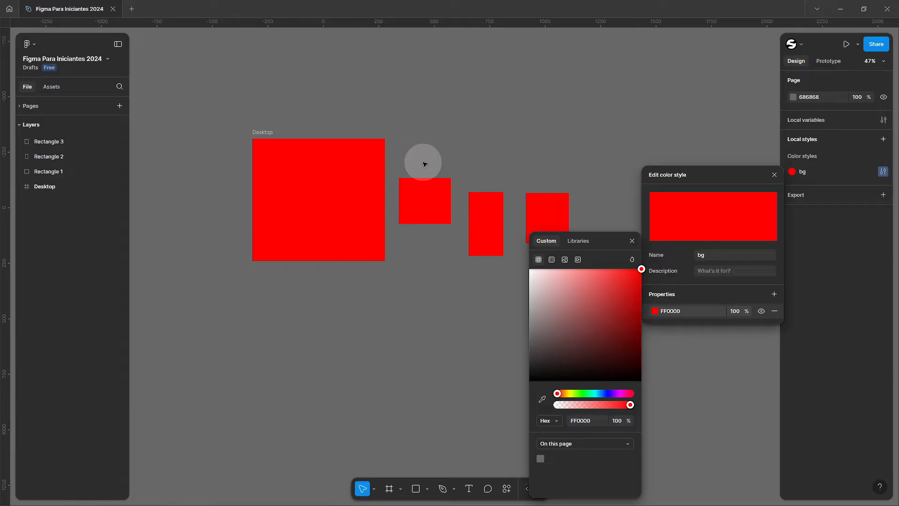
- Undo the bg style's change to red and delete the three rectangles beside the Desktop frame
scroll(423, 164, "up", 2)
key("ctrl+z")
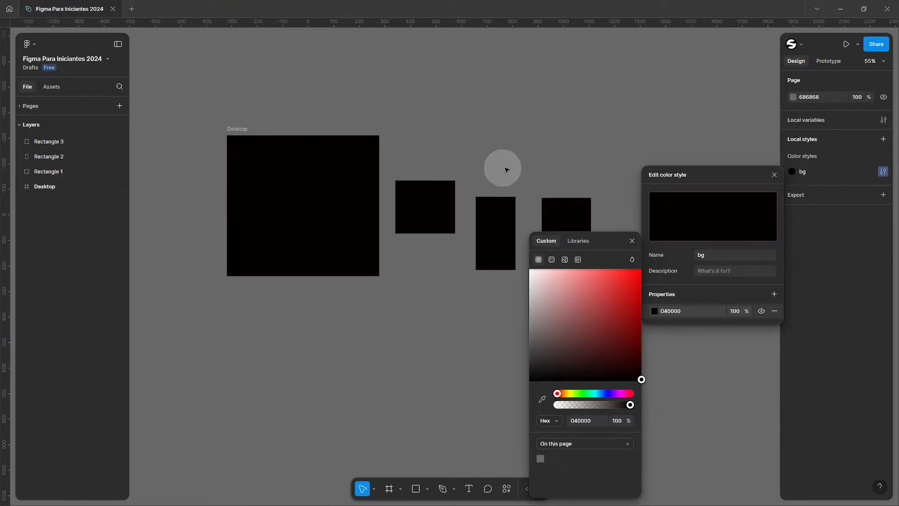
left_click(562, 166)
left_click_drag(423, 105, 652, 322)
key("Delete")
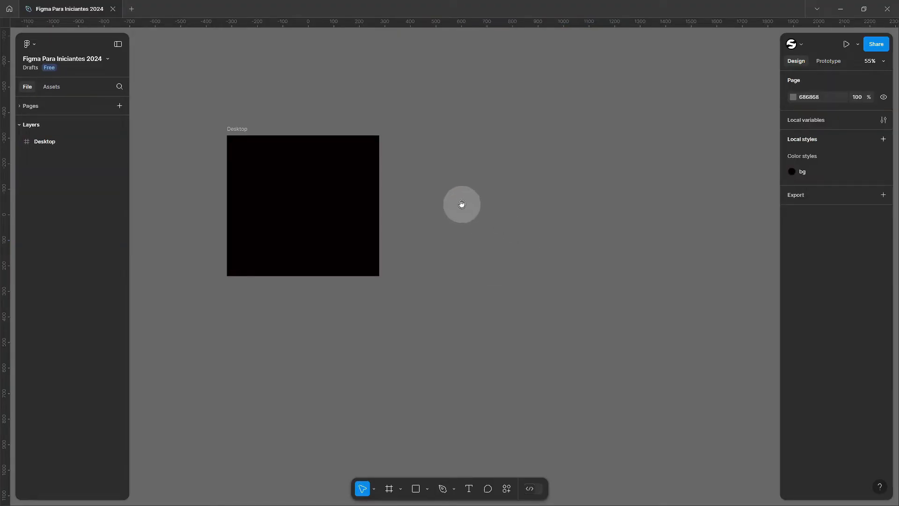
- Set the width of the Desktop frame to 1368
left_click_drag(461, 202, 579, 202)
key("shift+1")
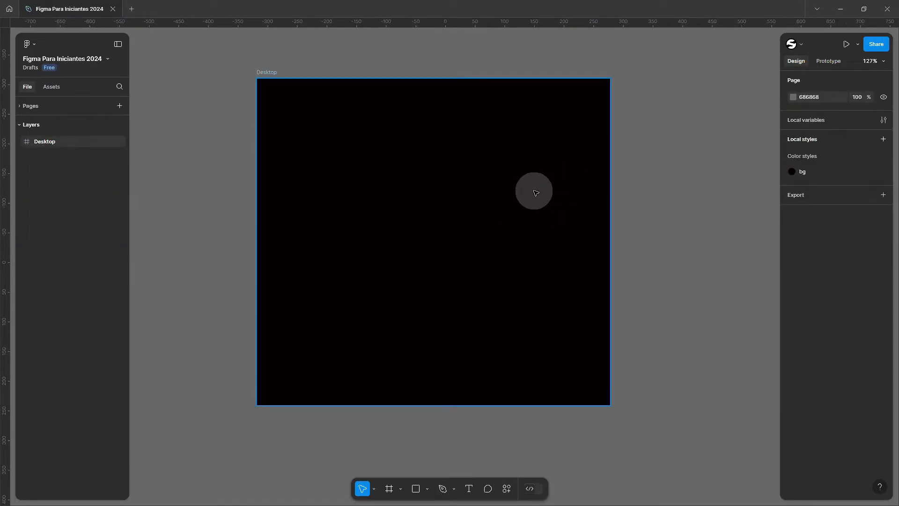
left_click(536, 193)
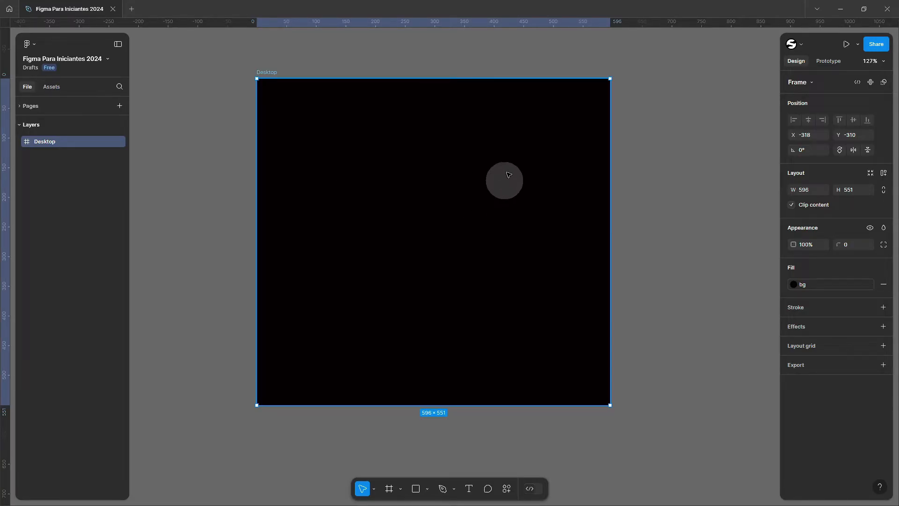
scroll(409, 232, "down", 1)
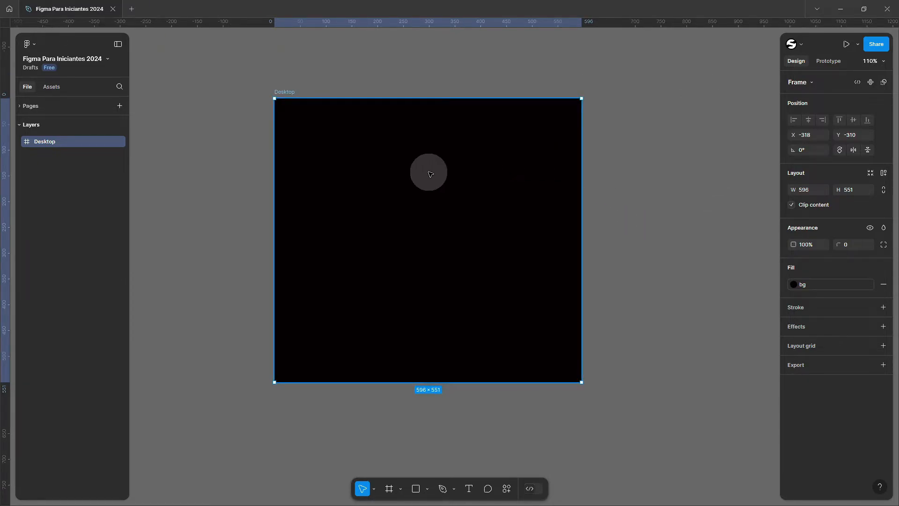
left_click(288, 95)
left_click(288, 95)
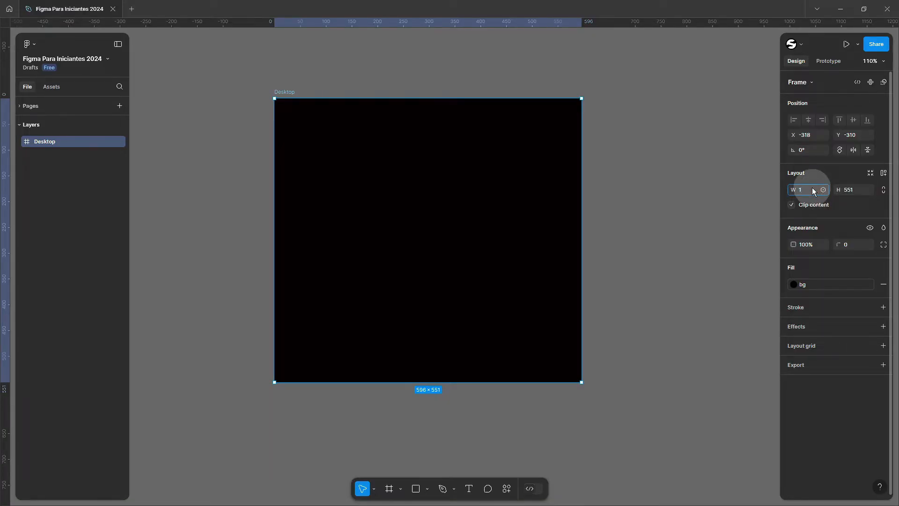
key("Return")
key("shift+1")
- Extend the Desktop frame downward from its bottom edge until it is only slightly taller than a landscape square
left_click(443, 253)
left_click(443, 202)
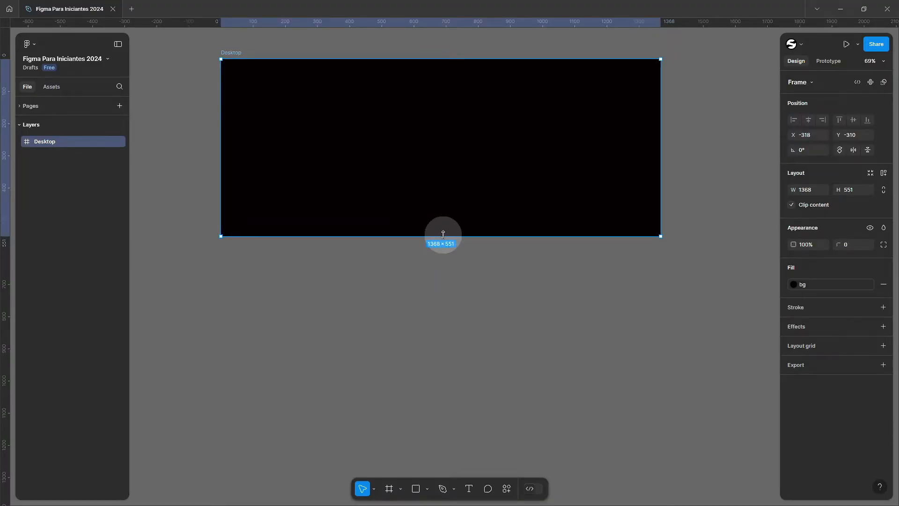
left_click(454, 270)
scroll(447, 216, "up", 1)
left_click(426, 212)
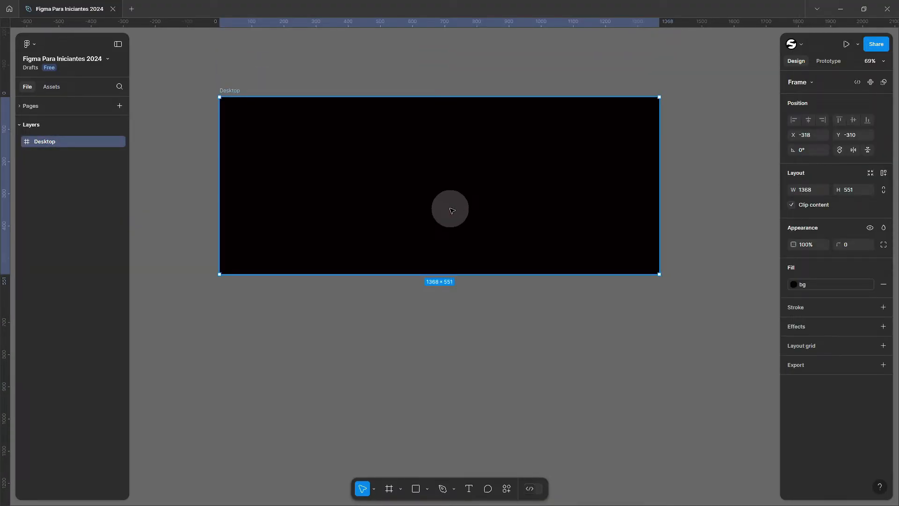
left_click_drag(448, 274, 447, 476)
left_click(700, 173)
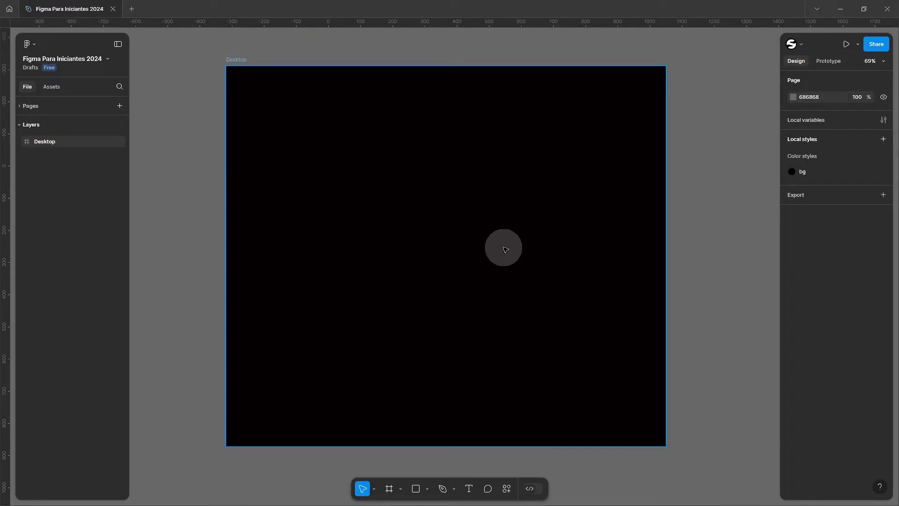
- Draw a closed, irregular curved shape inside the Desktop frame with the Pen tool, pulling out handles at the points for smooth bends
left_click(443, 489)
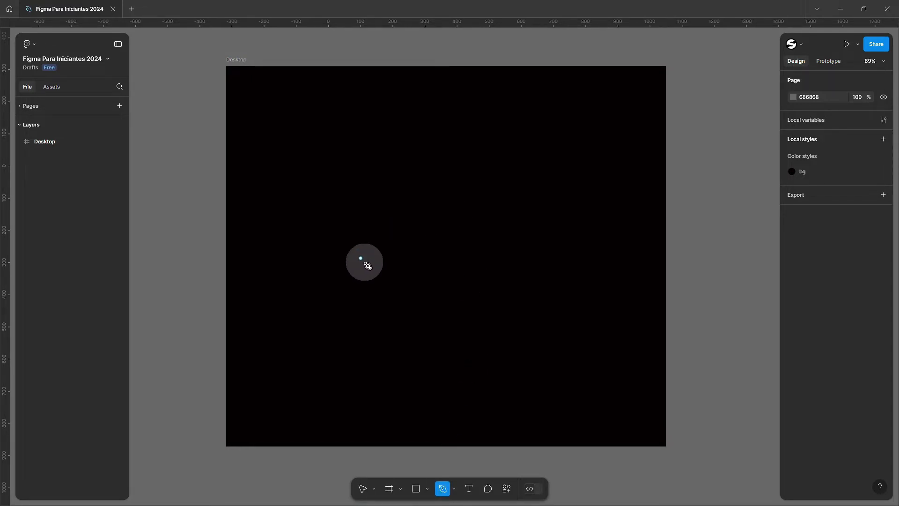
left_click(327, 279)
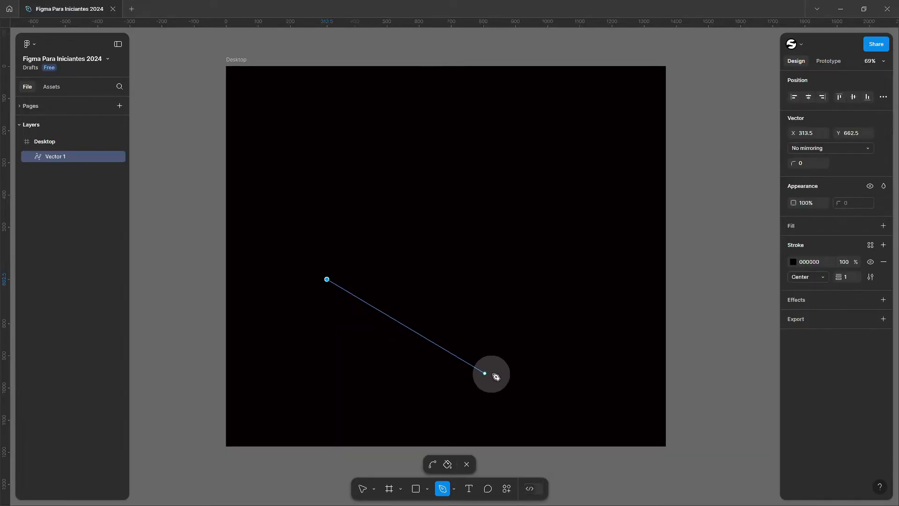
left_click_drag(472, 351, 518, 284)
left_click_drag(530, 155, 405, 116)
left_click_drag(420, 166, 448, 240)
left_click_drag(376, 219, 321, 182)
left_click_drag(314, 219, 314, 263)
scroll(329, 283, "up", 5)
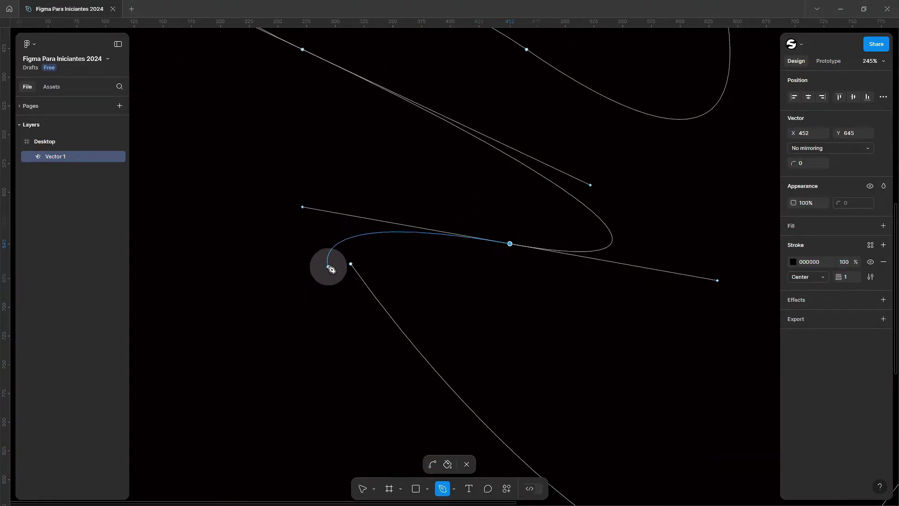
left_click(351, 263)
scroll(351, 263, "down", 3)
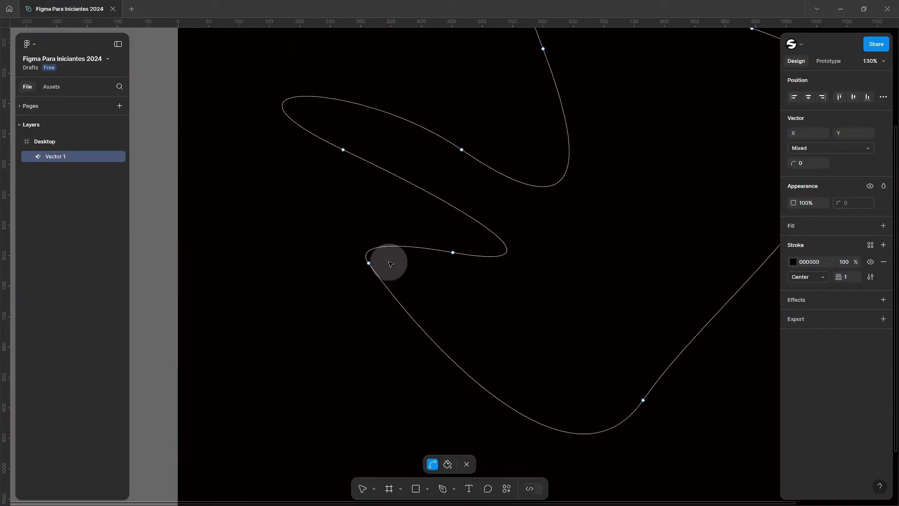
scroll(391, 263, "down", 2)
- Change the stroke colour of the curved vector shape to red FF0000
key("p")
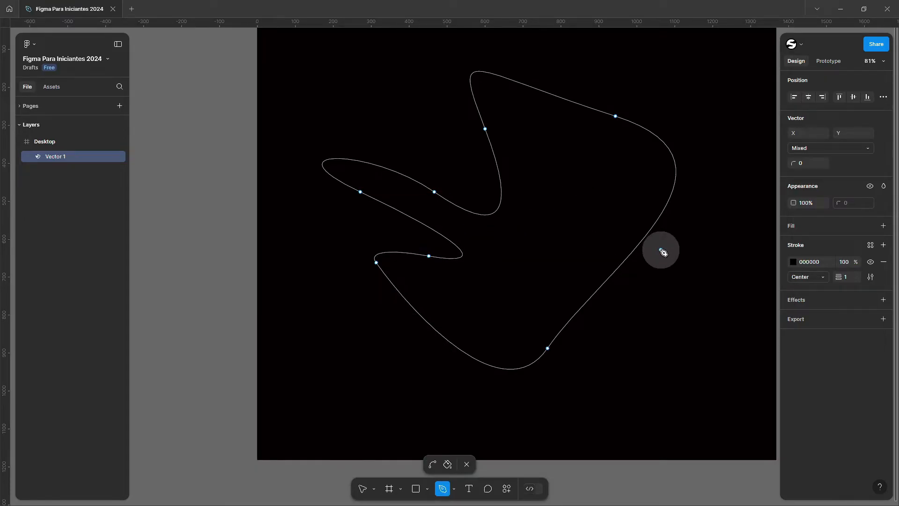
scroll(663, 250, "up", 1)
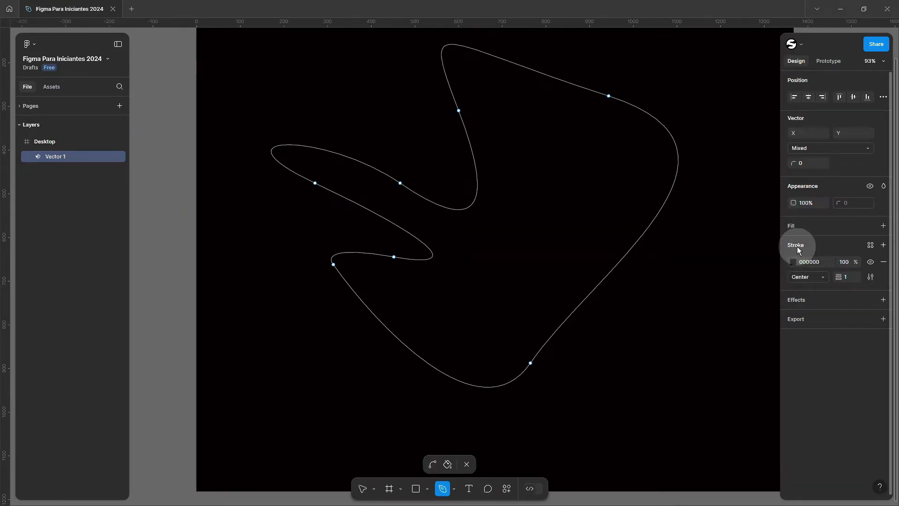
left_click(795, 262)
mouse_move(732, 304)
left_mouse_down()
mouse_move(669, 261)
mouse_move(653, 268)
mouse_move(793, 261)
left_mouse_up()
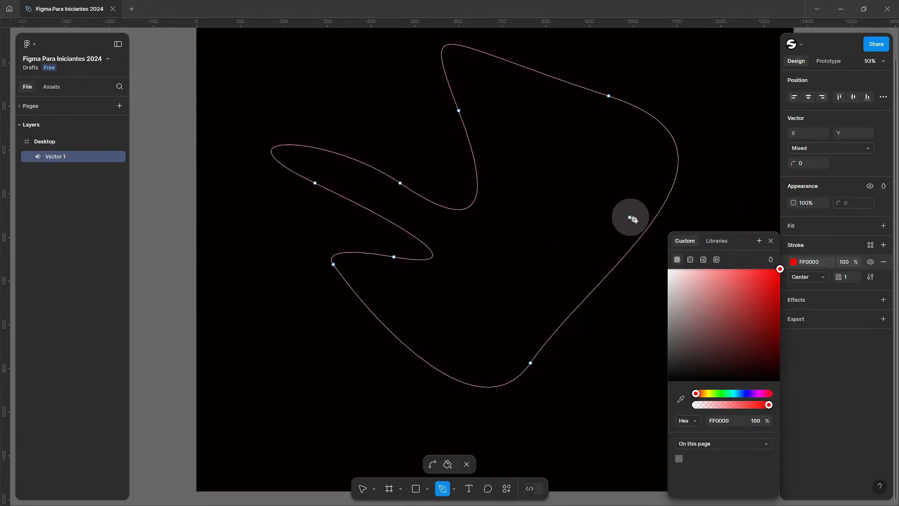
- Remove the stroke from the curved vector shape and add a solid fill
left_click(884, 263)
left_click(884, 263)
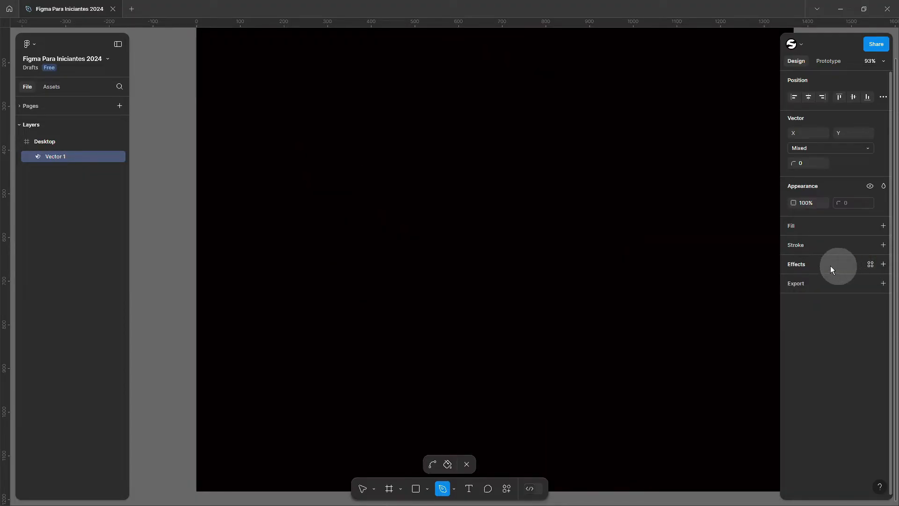
left_click(792, 225)
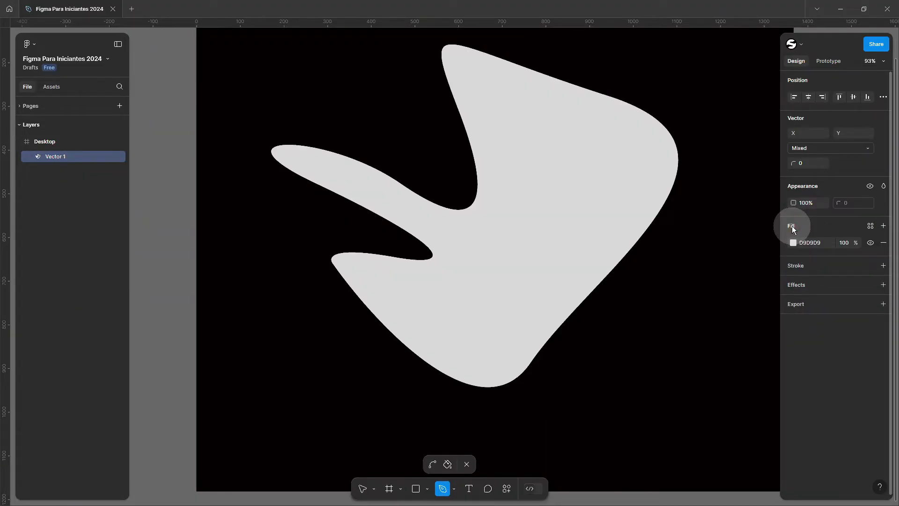
scroll(506, 143, "up", 2)
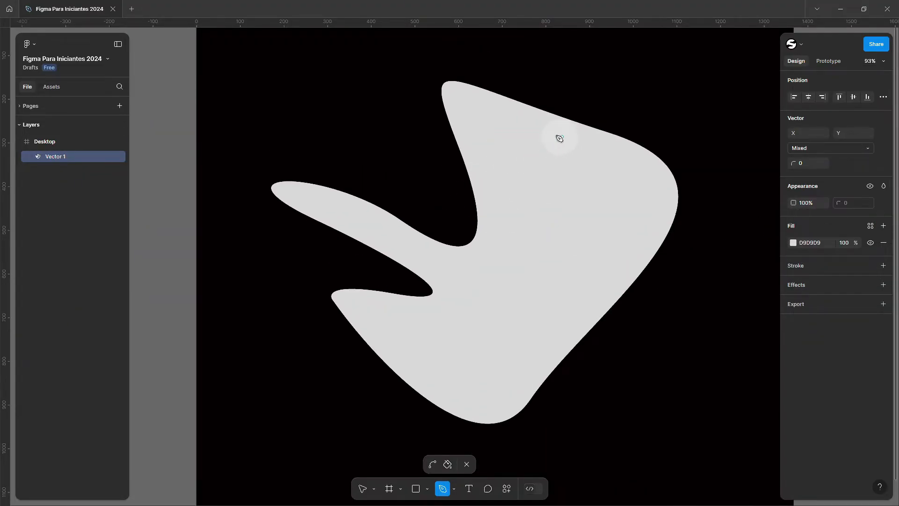
- Change the vector shape's solid light grey fill to an angular gradient
left_click(793, 243)
left_click_drag(703, 298, 661, 293)
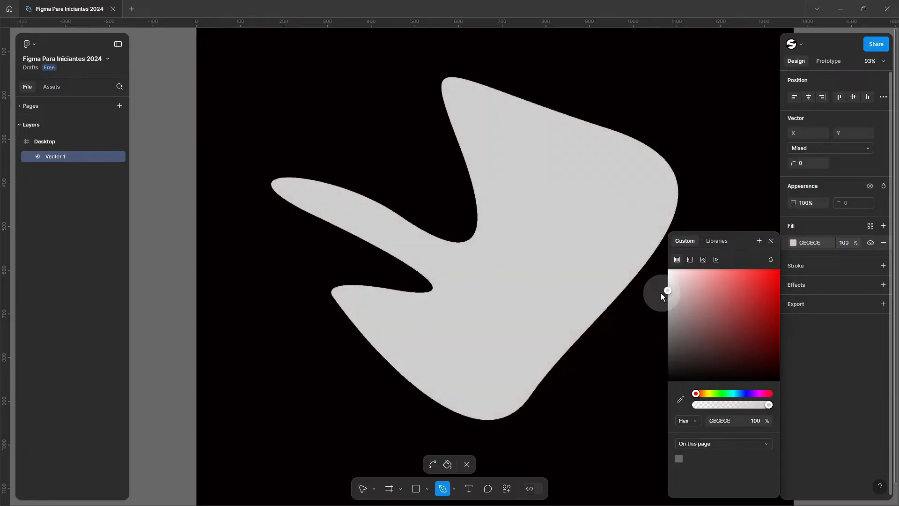
left_click(690, 260)
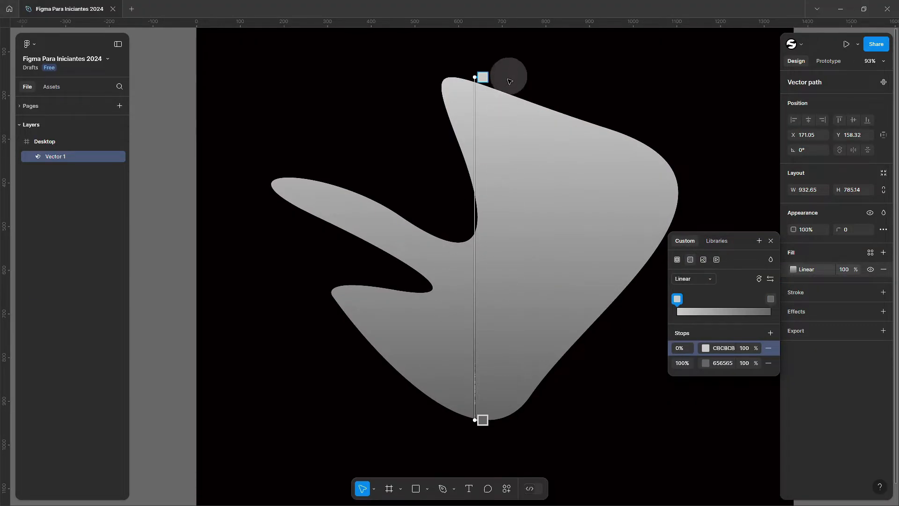
left_click(684, 280)
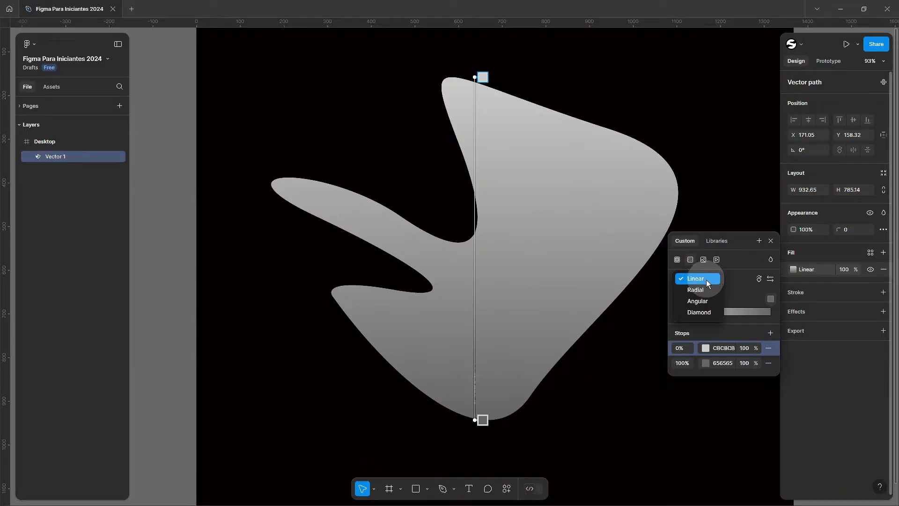
left_click(707, 301)
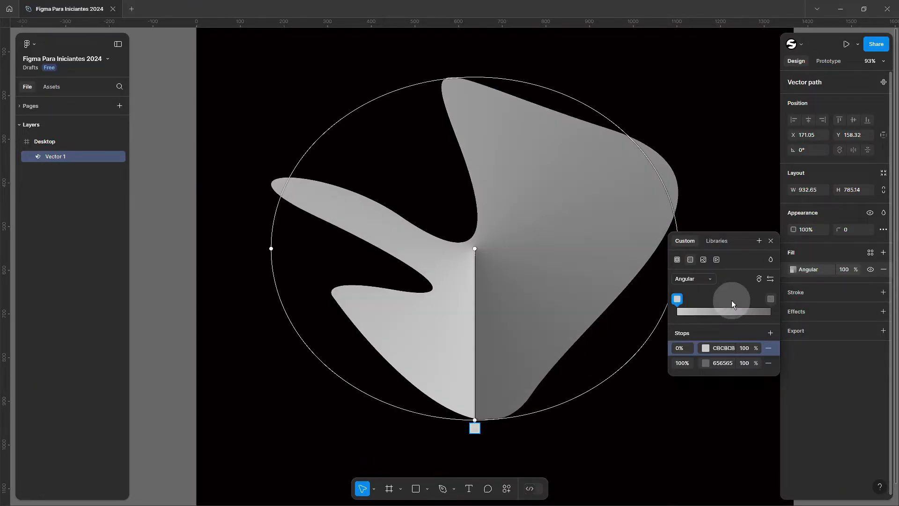
- Place grey 656565 stops at 16%, 38%, 63% and 81% along the shape's angular gradient
left_click(694, 309)
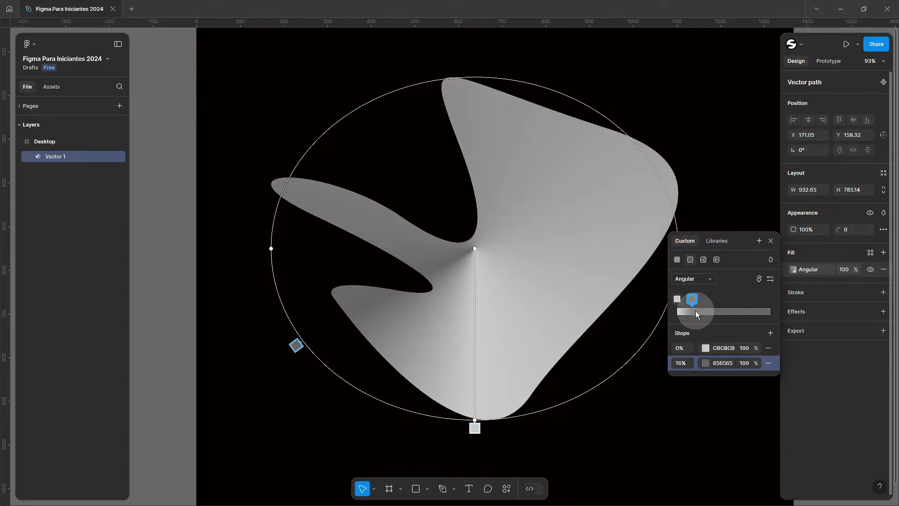
left_click(714, 302)
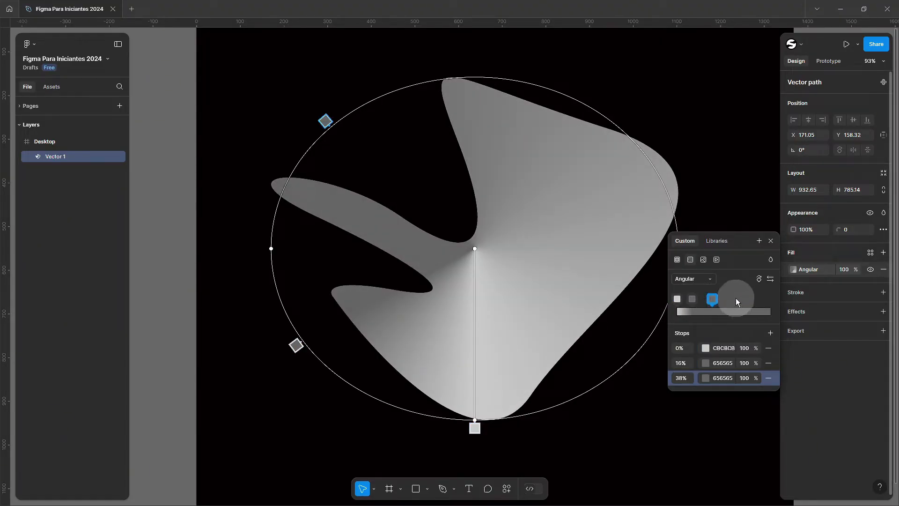
left_click(736, 299)
left_click(752, 299)
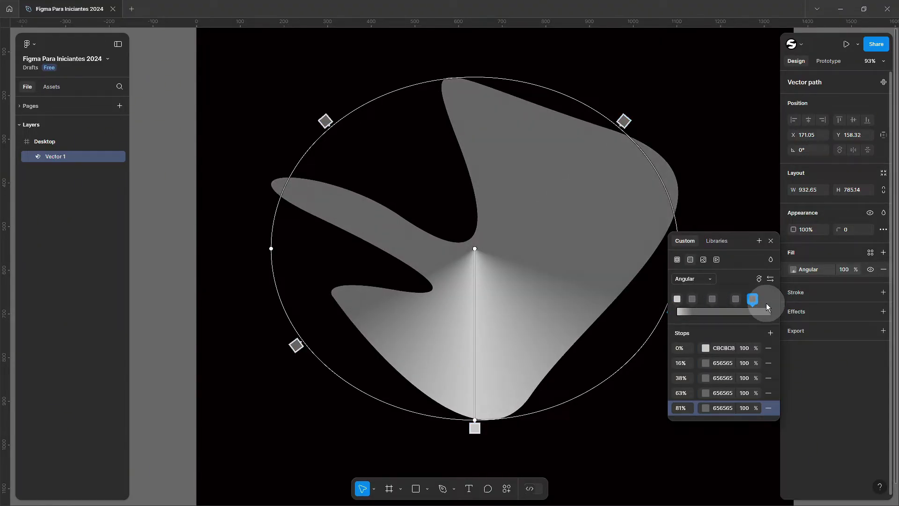
- Recolour and position the gradient stops: 00A3F4 at 8%, FB00FF at 35%, 4D00FF at 71%, FFA600 at 83% and 00A3F4 at 100%
left_click(706, 348)
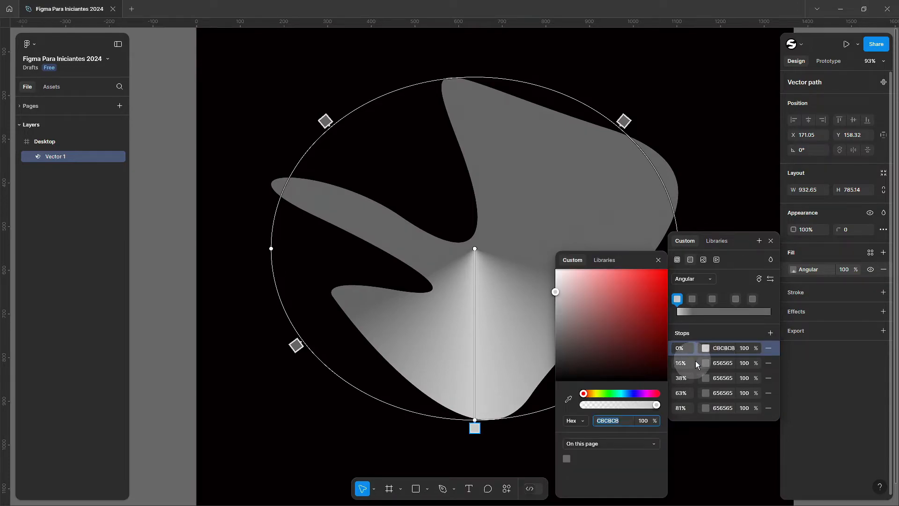
left_click_drag(644, 345, 668, 274)
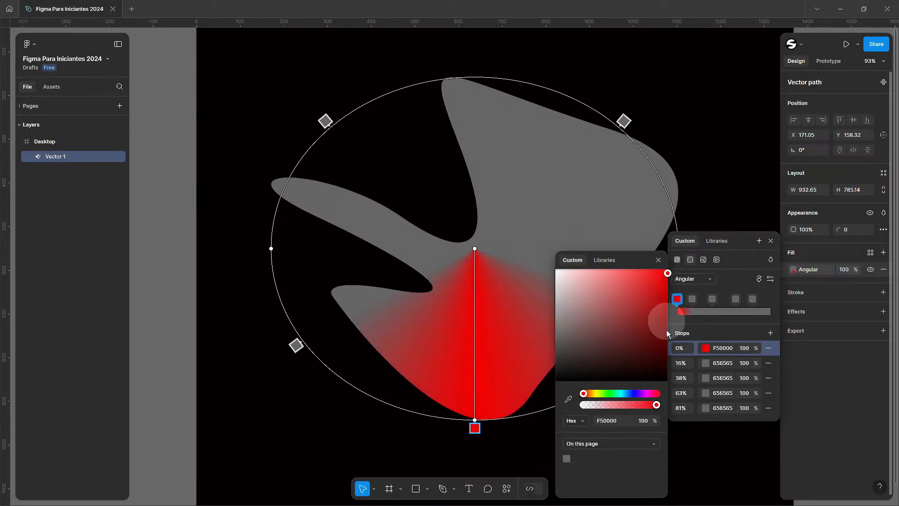
left_click(706, 363)
key("ctrl+v")
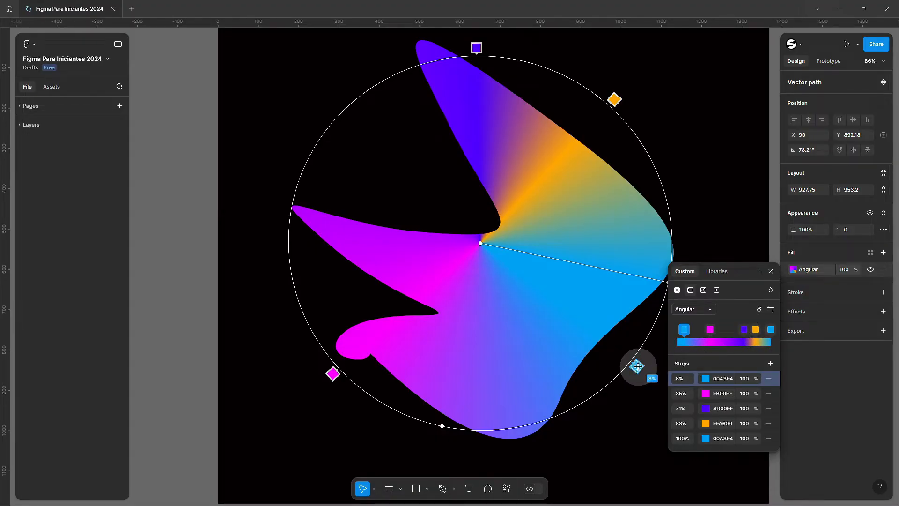
mouse_move(638, 367)
left_mouse_down()
mouse_move(526, 430)
mouse_move(582, 415)
mouse_move(636, 367)
left_mouse_up()
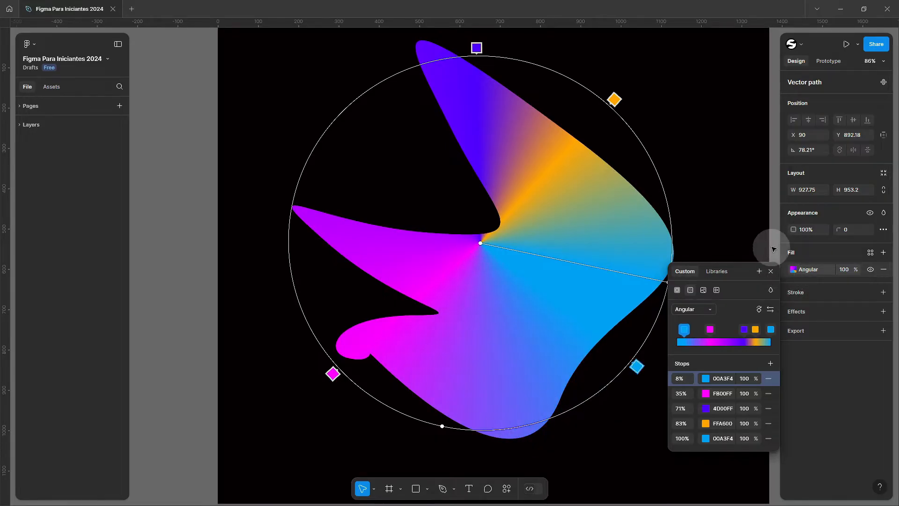
left_click(771, 273)
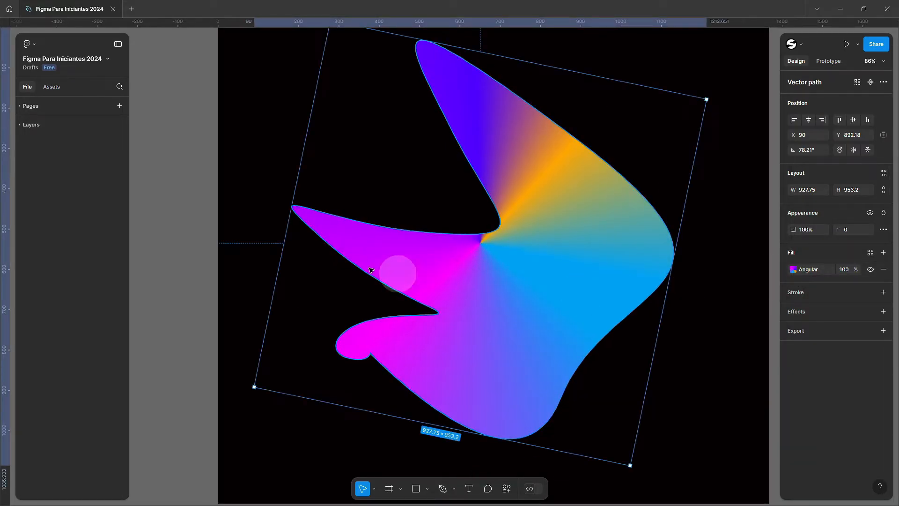
- Rename the gradient shape's layer blur-effect-hero and reposition the shape within the Desktop frame to about X 133, Y 929
left_click(185, 230)
key("shift+1")
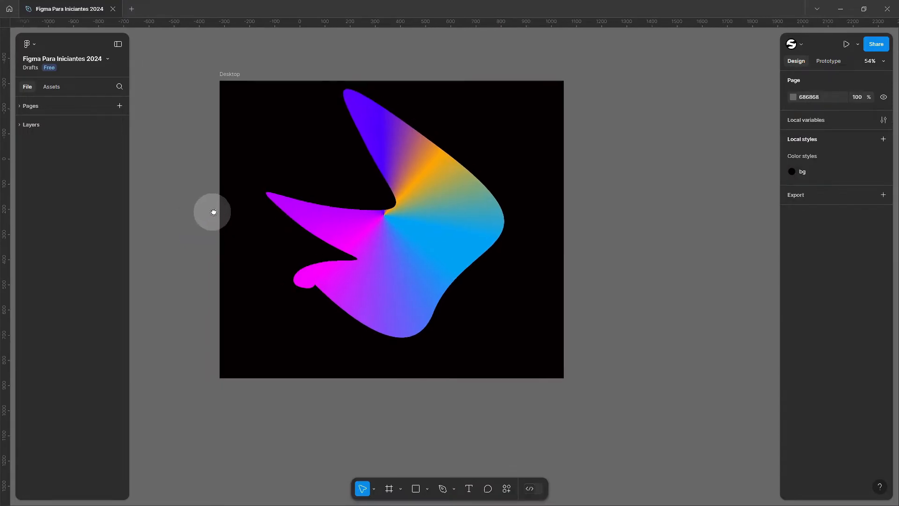
left_click(380, 212)
left_click_drag(420, 215, 422, 225)
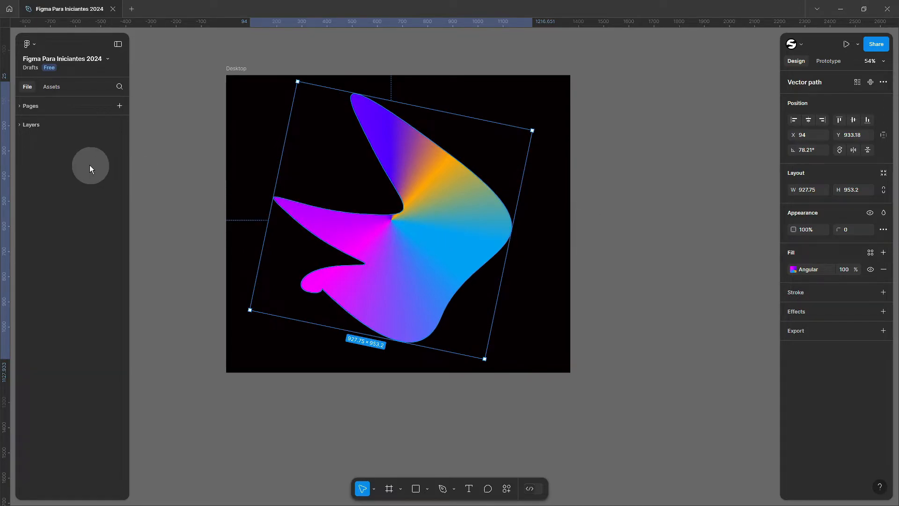
left_click(34, 126)
left_click_drag(460, 208, 483, 200)
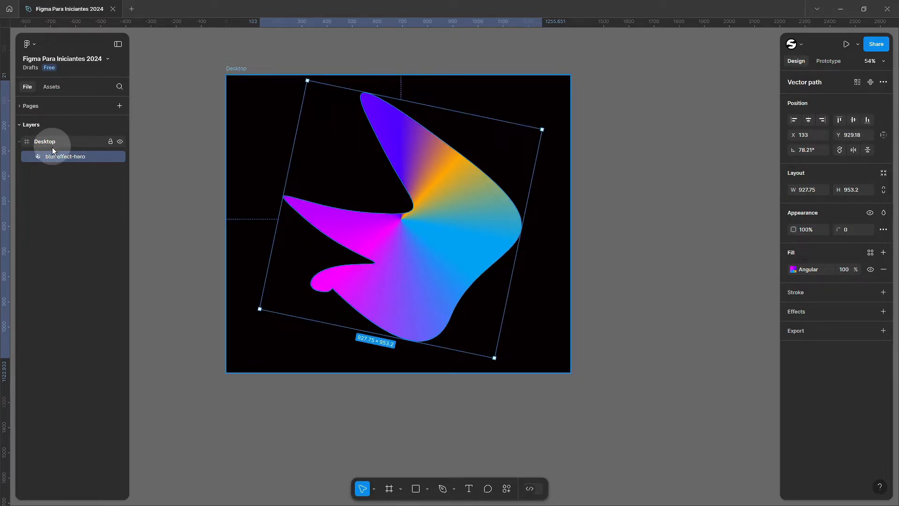
- Add a layer blur effect with a value of 200 to the blur-effect-hero shape
left_click(795, 329)
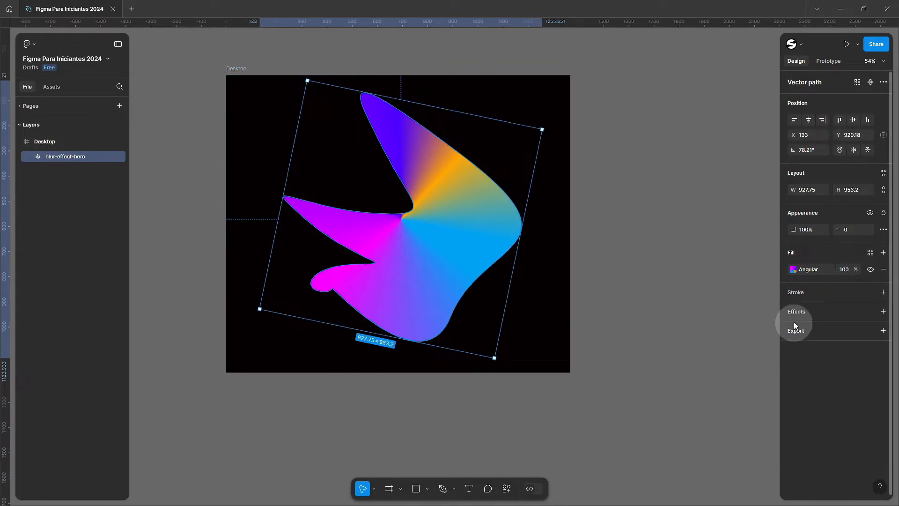
left_click(800, 315)
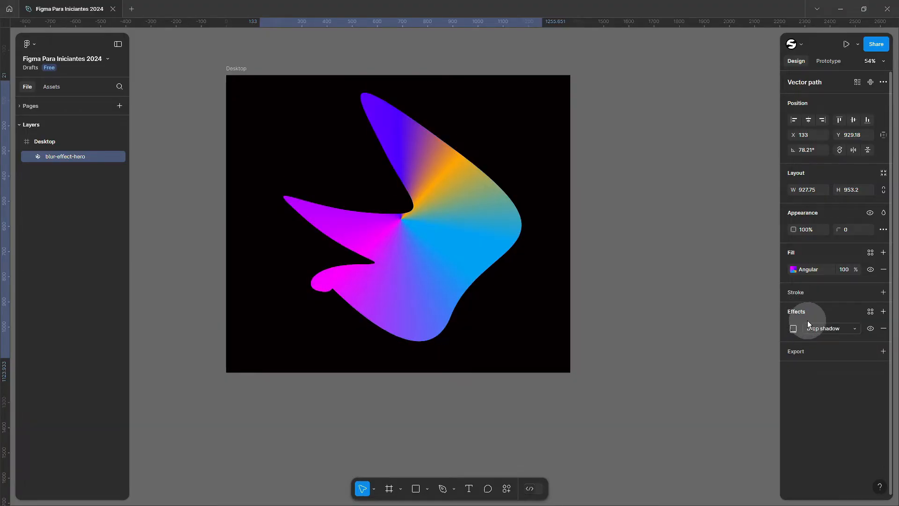
left_click(821, 328)
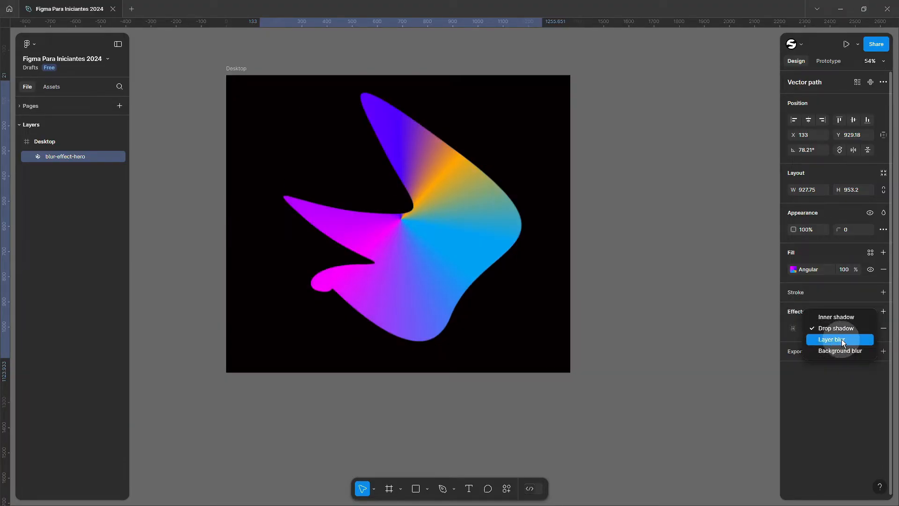
left_click(814, 341)
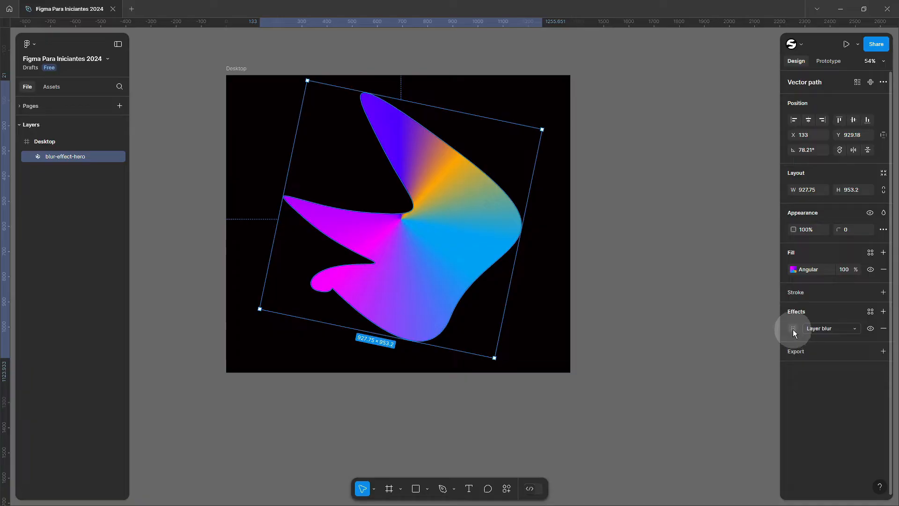
left_click(793, 329)
mouse_move(716, 351)
left_mouse_down()
mouse_move(749, 351)
mouse_move(462, 261)
mouse_move(507, 257)
mouse_move(687, 358)
mouse_move(729, 351)
left_mouse_up()
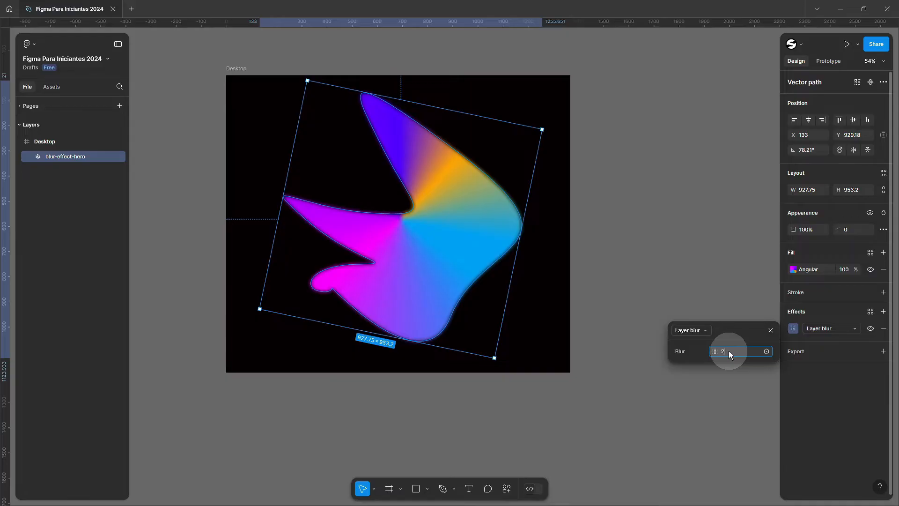
type("200")
key("Return")
- Move the blurred shape to about X 494, Y 610, so it covers the Desktop frame's upper-right corner
left_click(421, 251)
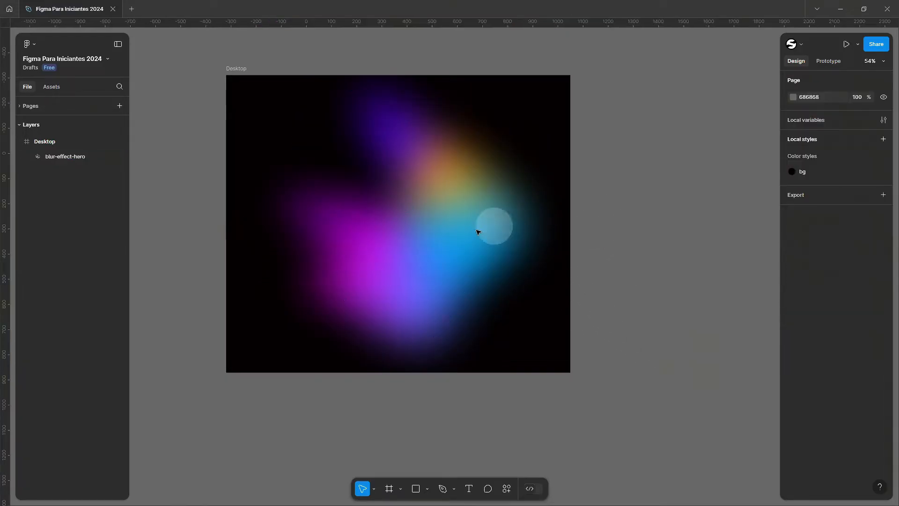
left_click_drag(402, 248, 494, 173)
left_click(735, 144)
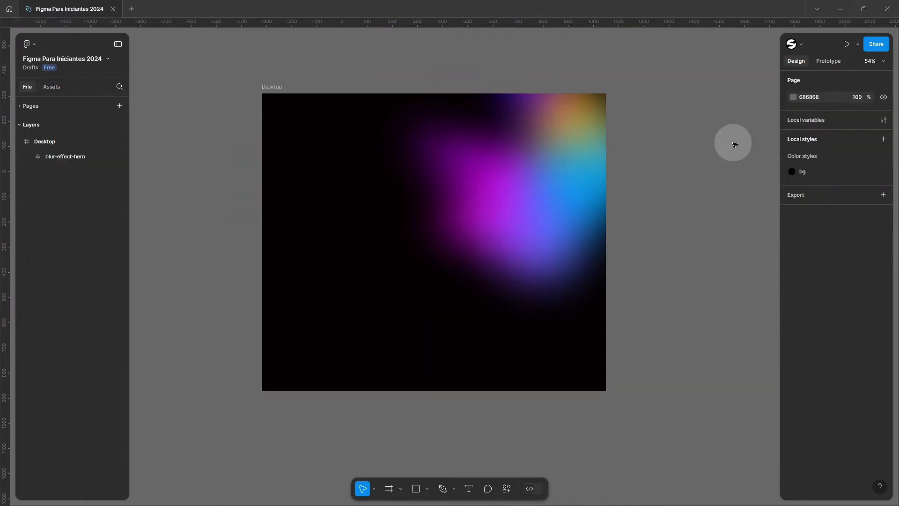
- Lock the blur-effect-hero layer against selection on the canvas and unlock it again
left_click(540, 177)
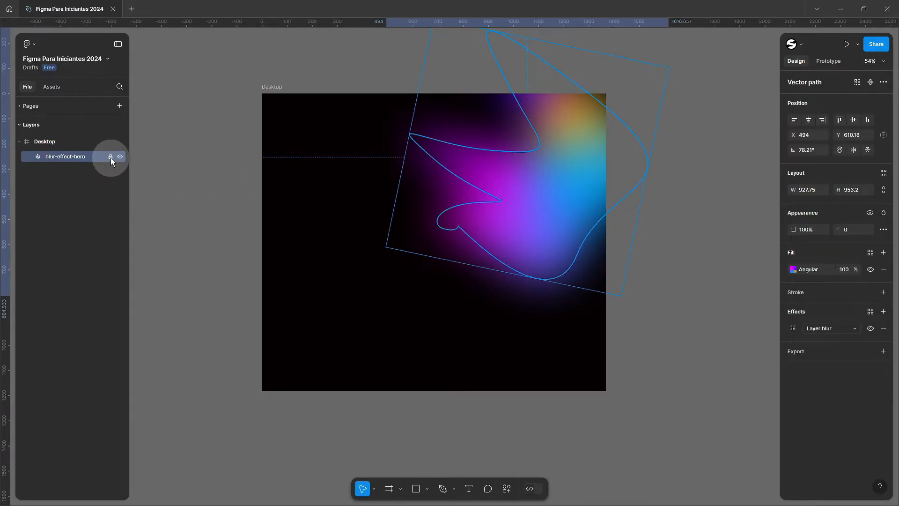
left_click(111, 157)
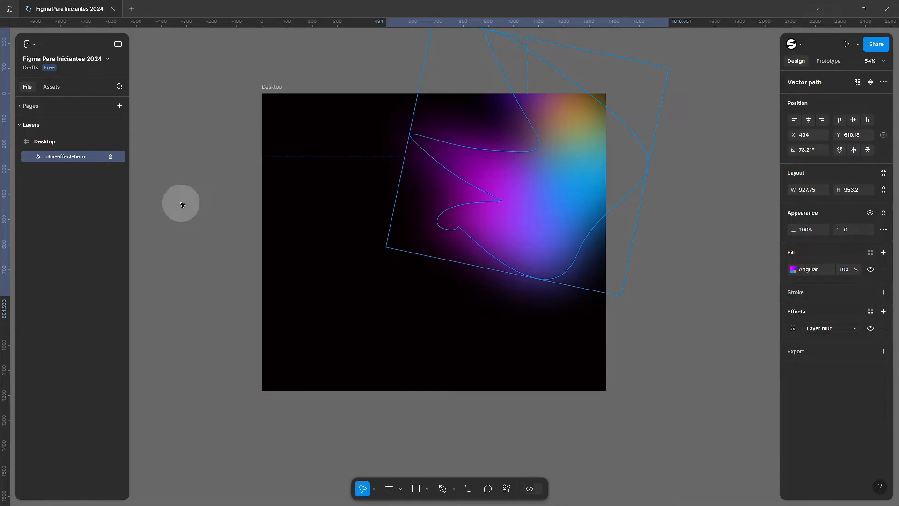
left_click(519, 205)
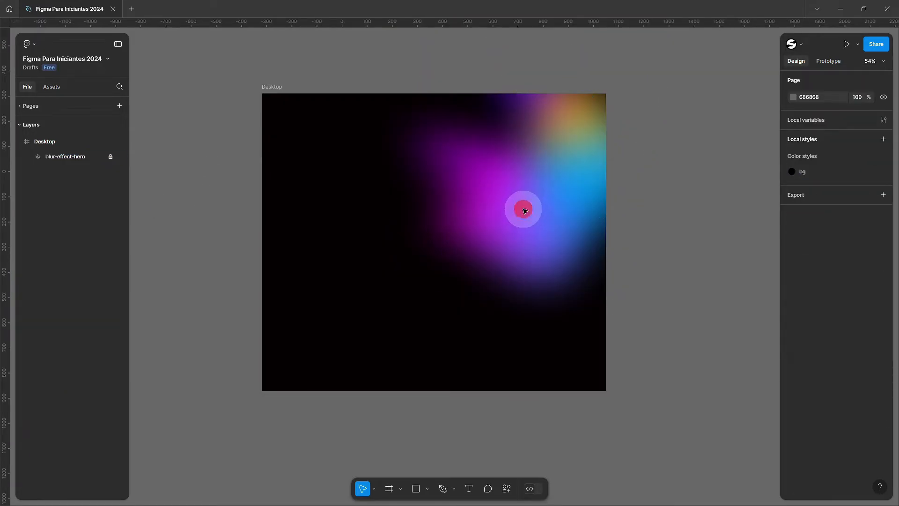
left_click(496, 215)
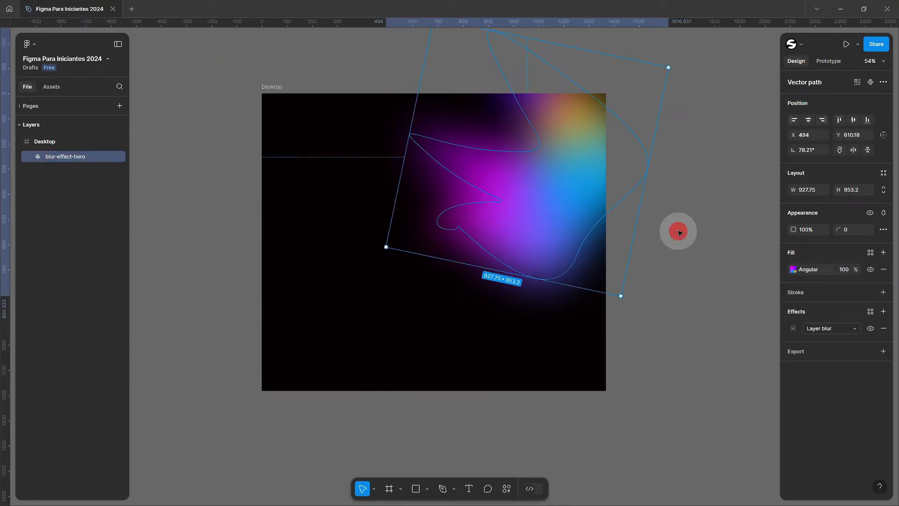
left_click(680, 232)
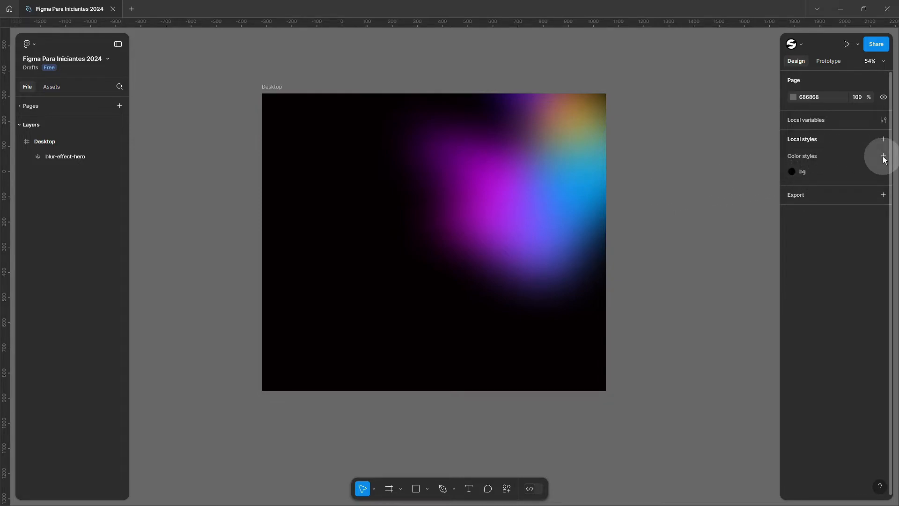
left_click(883, 157)
left_click(650, 294)
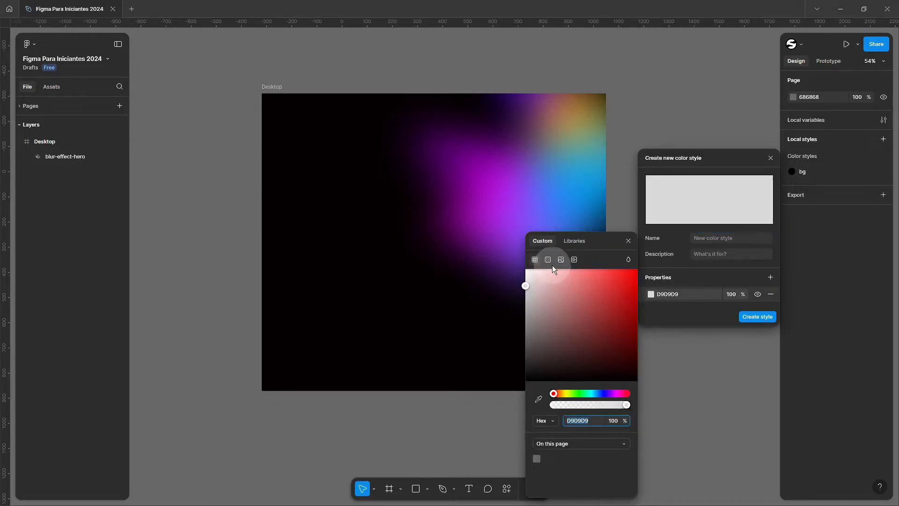
left_click(548, 259)
left_click(547, 279)
left_click(560, 302)
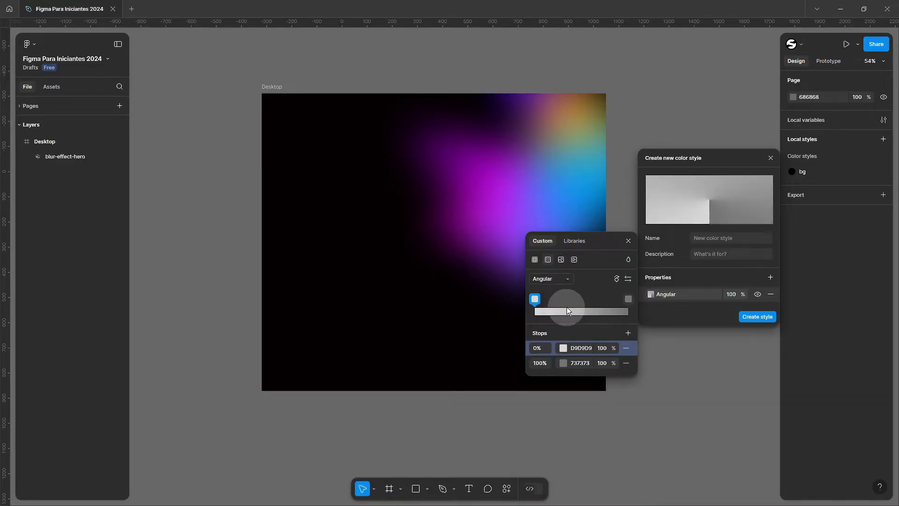
left_click(679, 209)
- Create a color style named gradient from the blur-effect-hero shape's angular fill
left_click(538, 186)
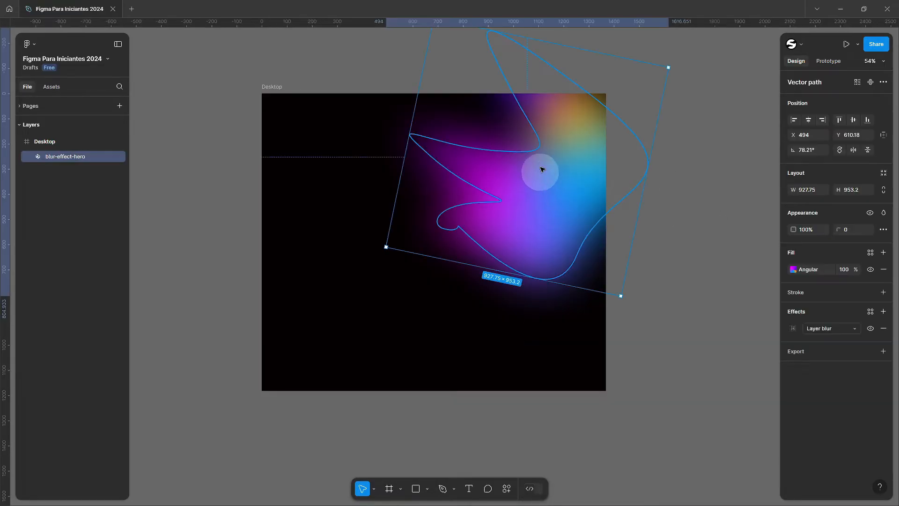
left_click(788, 270)
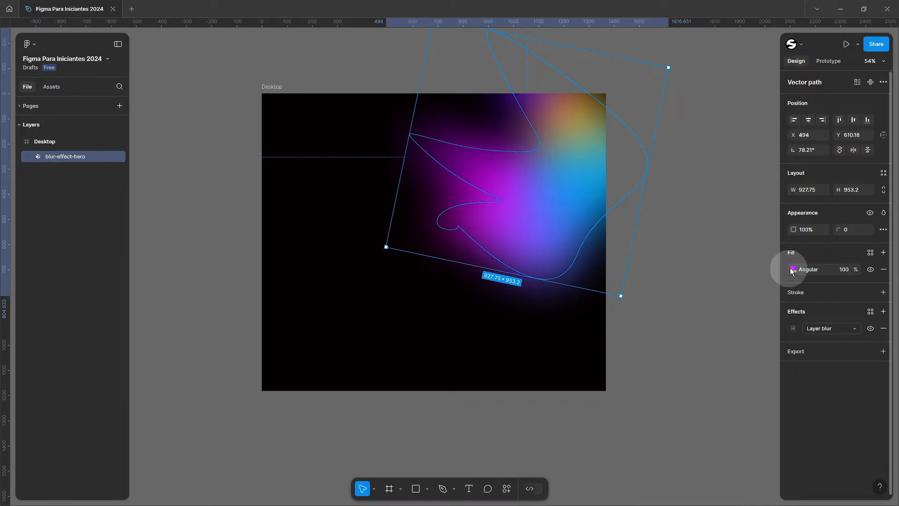
left_click(870, 253)
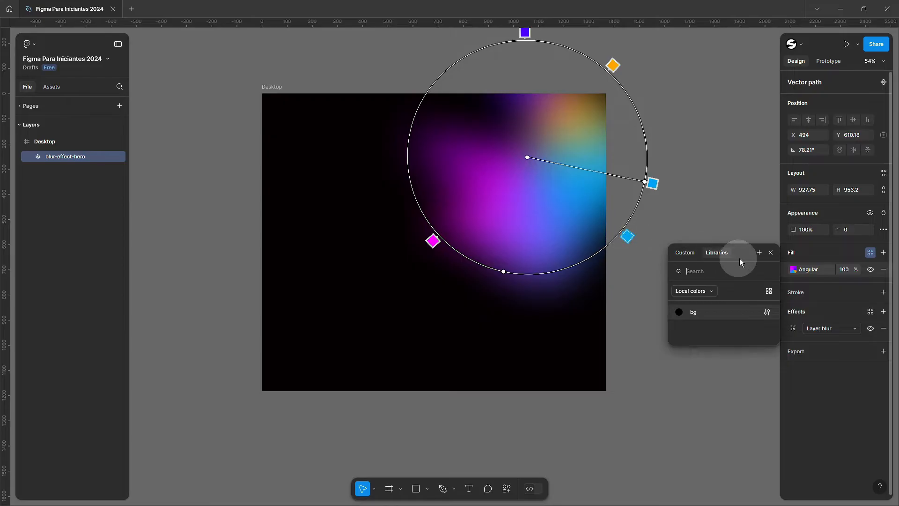
left_click(759, 253)
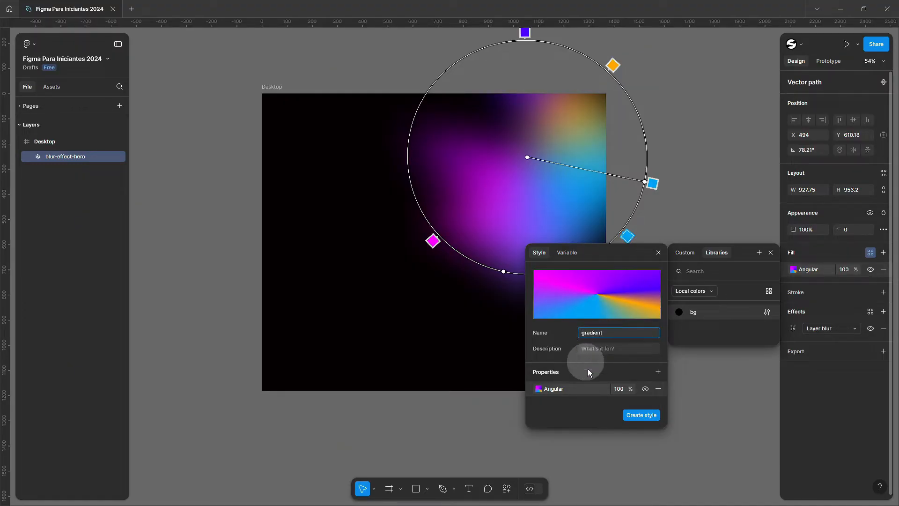
left_click(648, 414)
key("Escape")
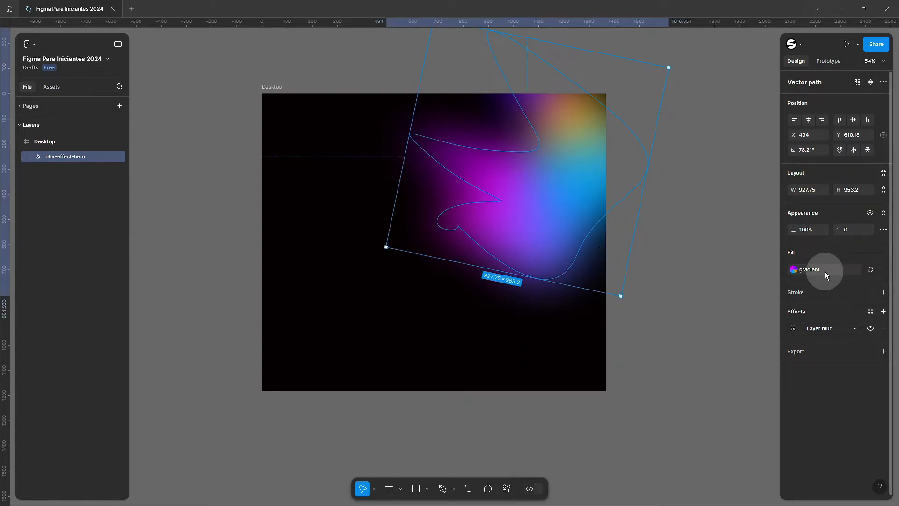
left_click(682, 265)
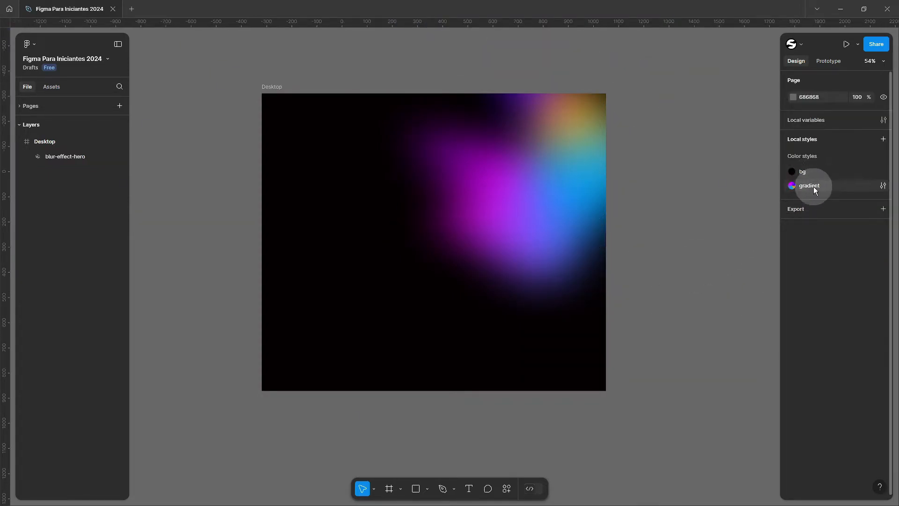
- Draw a rectangle about 648 × 322 in the Desktop frame's lower half and apply the gradient color style to it
left_click_drag(644, 287, 662, 276)
key("r")
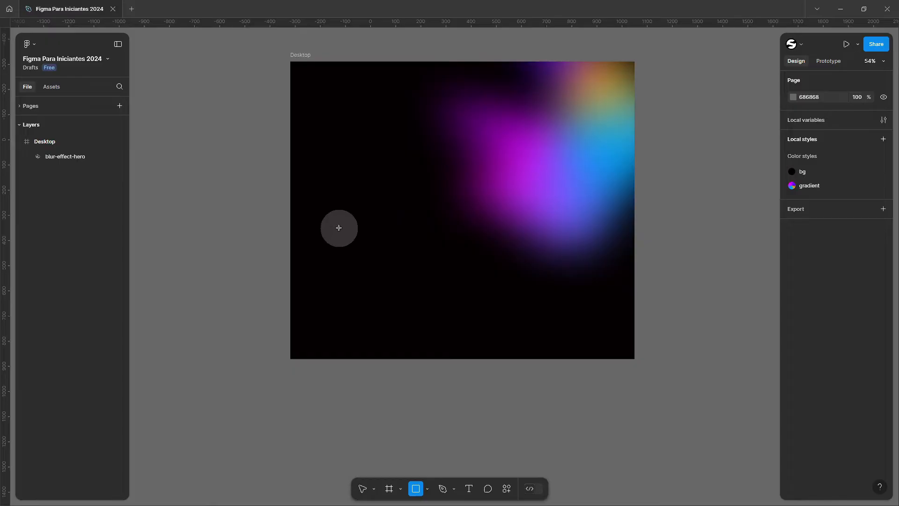
mouse_move(339, 224)
left_mouse_down()
mouse_move(358, 251)
mouse_move(503, 305)
left_mouse_up()
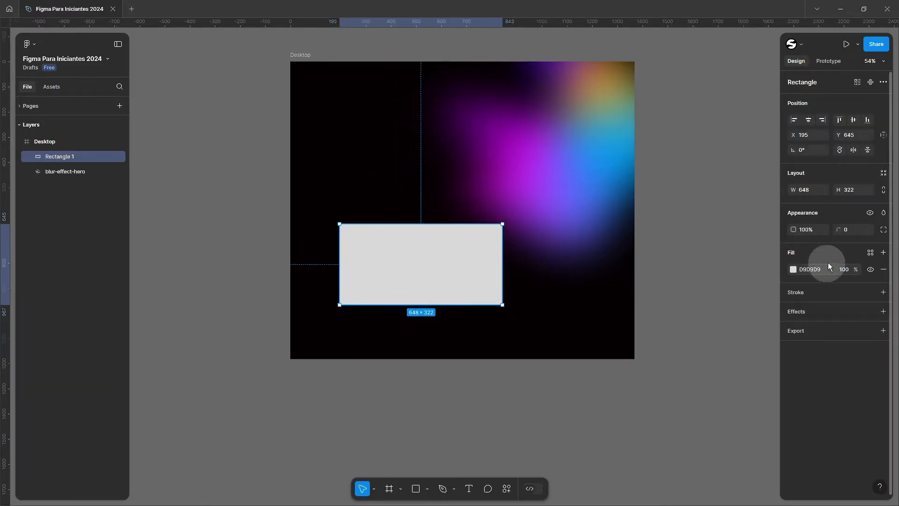
left_click(871, 253)
left_click(690, 330)
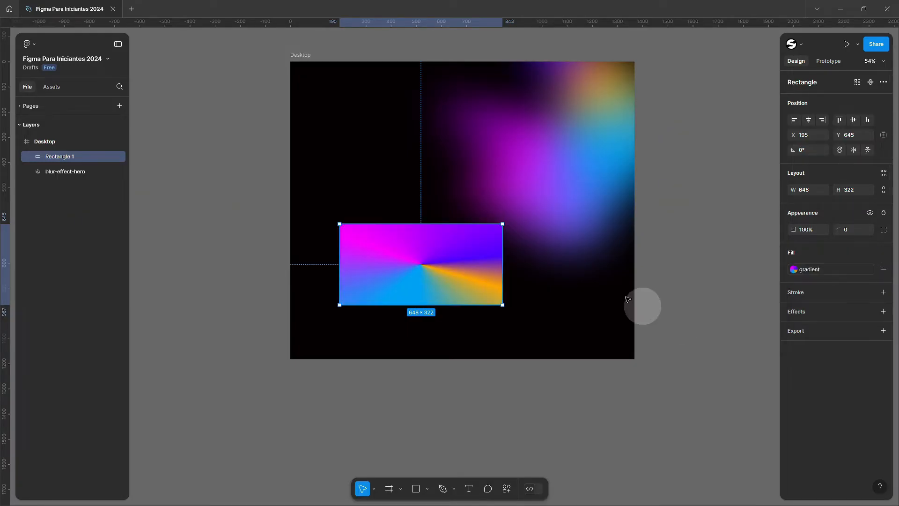
left_click(455, 403)
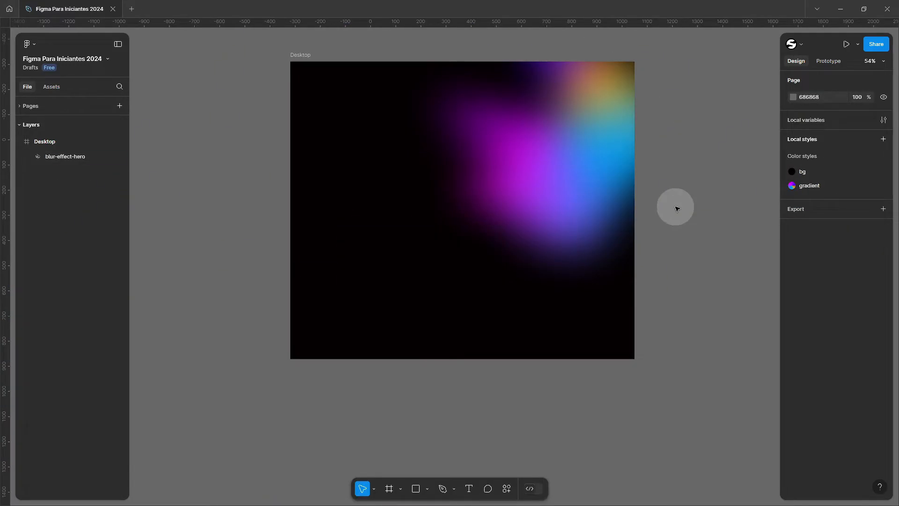
- Create a color style named heading with the colour EAEAEA
left_click_drag(689, 198, 648, 221)
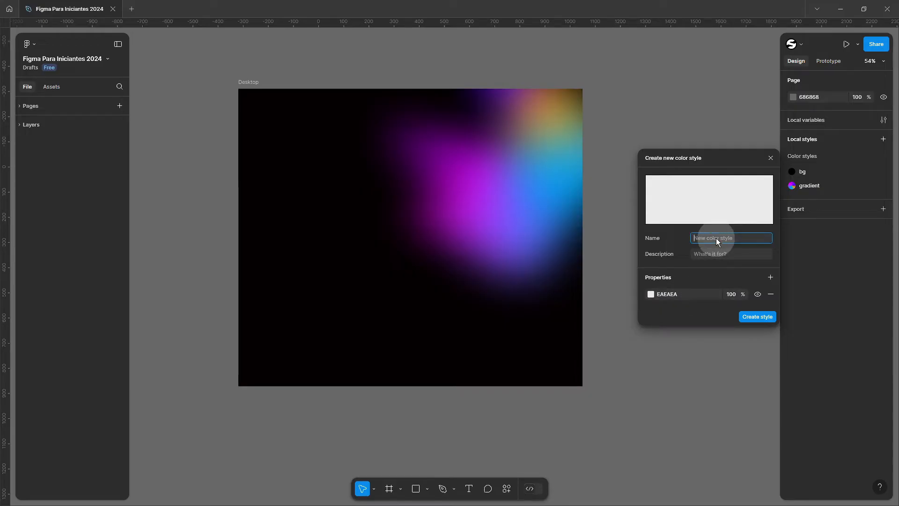
type("ding")
key("Return")
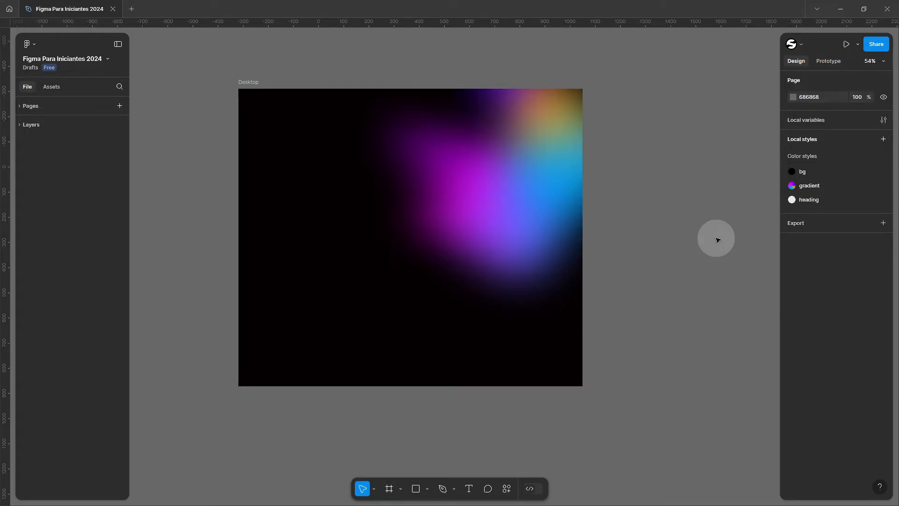
- Create a color style named body with the colour D4D4D4
left_click(884, 141)
type("body")
left_click(675, 294)
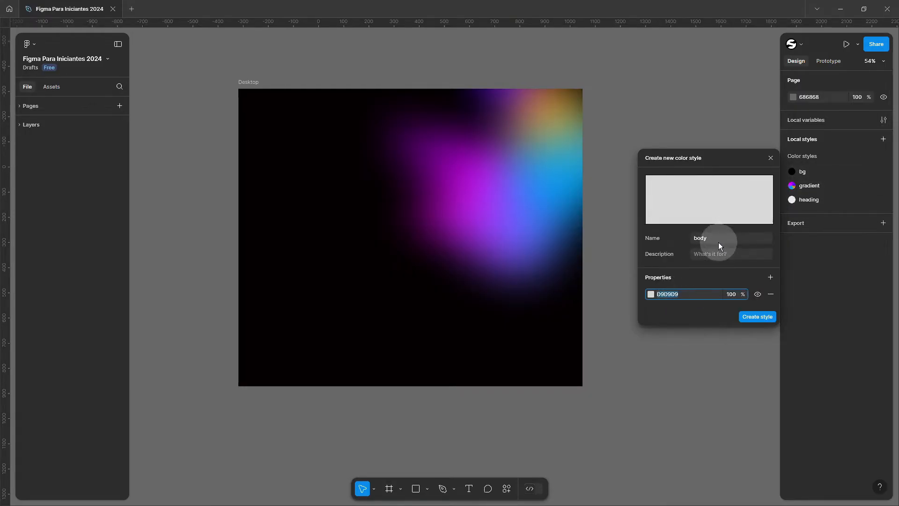
type("d4d4d4")
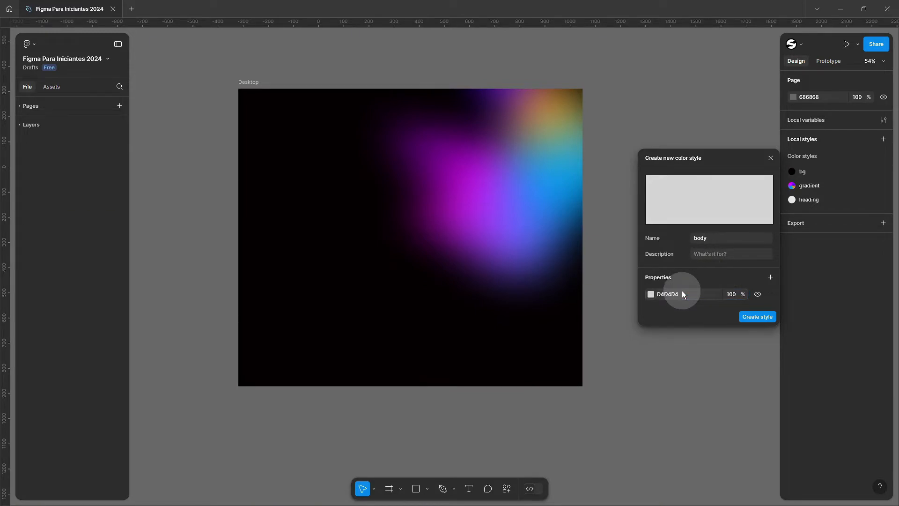
left_click(758, 317)
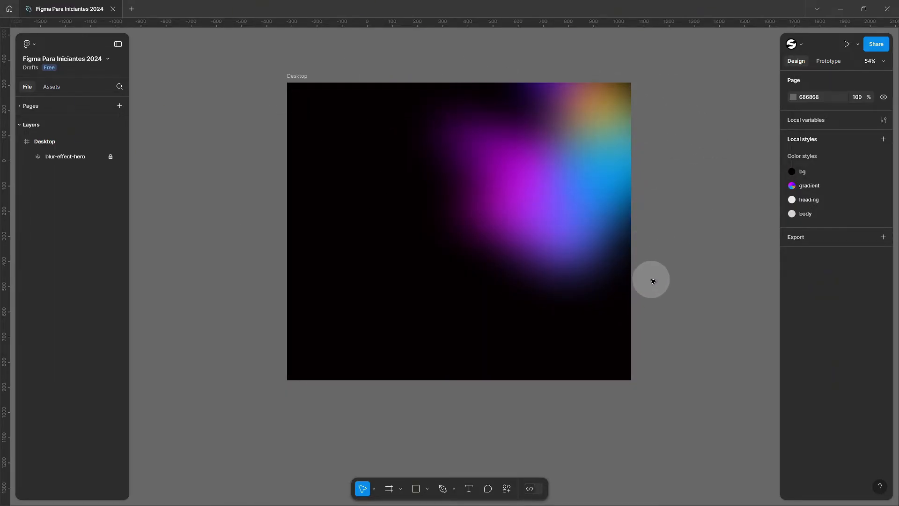
- Add a layout grid to the Desktop frame and change its type to columns
left_click(422, 249)
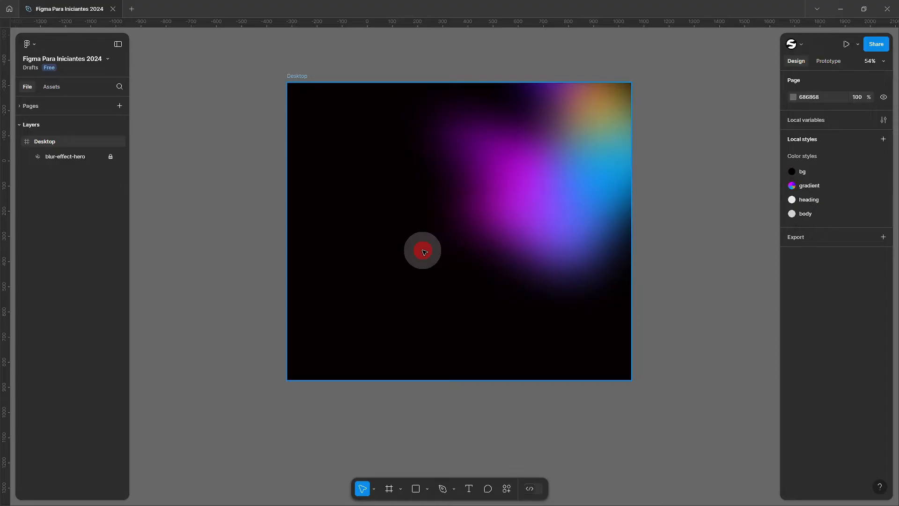
left_click(242, 131)
left_click(300, 77)
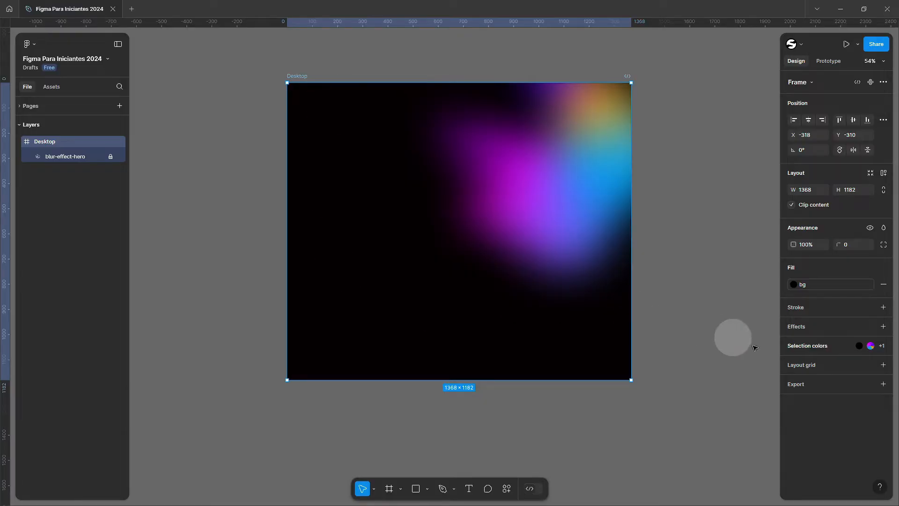
left_click(802, 367)
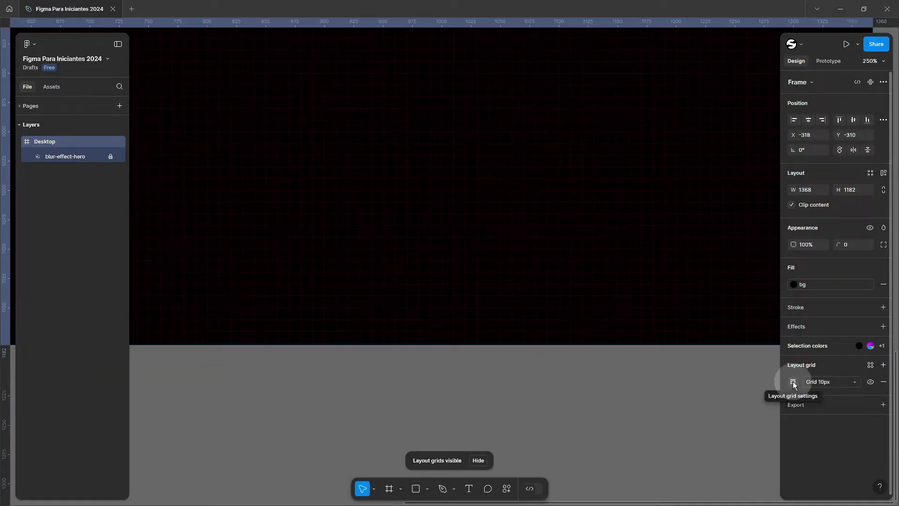
left_click(793, 382)
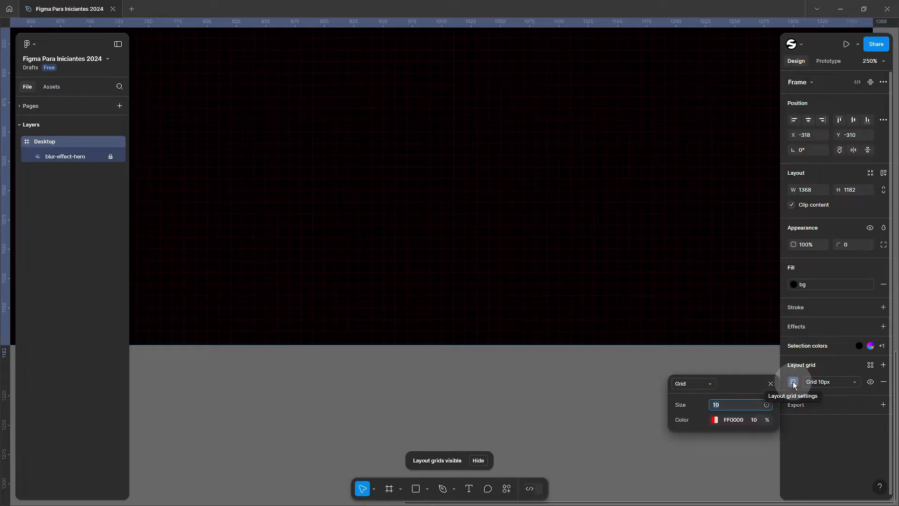
left_click(699, 383)
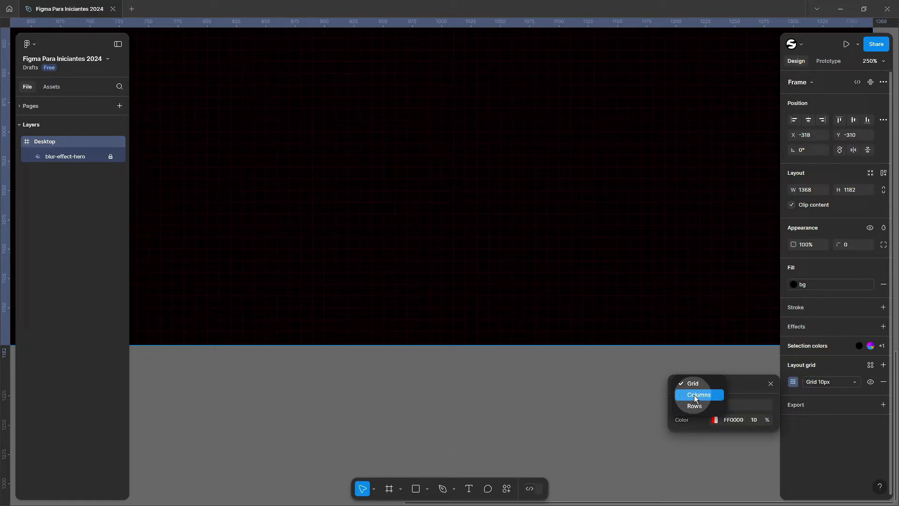
left_click(700, 395)
scroll(498, 267, "down", 8)
scroll(482, 296, "down", 2)
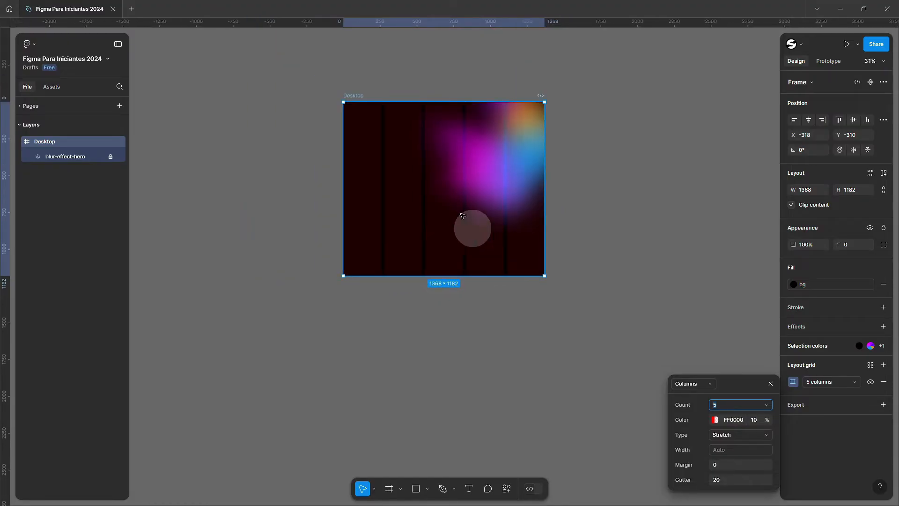
- Set the margin of the Desktop frame's column grid to 64
scroll(407, 177, "up", 3)
scroll(473, 184, "up", 2)
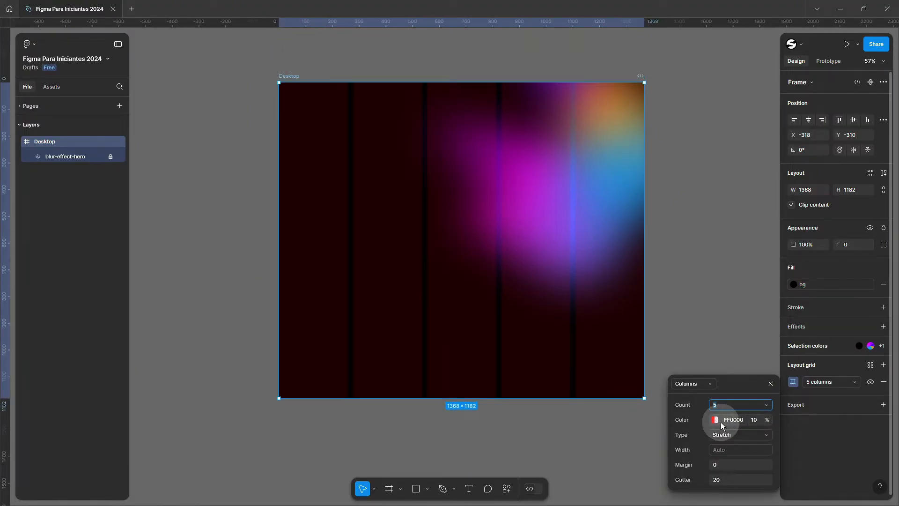
left_click(724, 464)
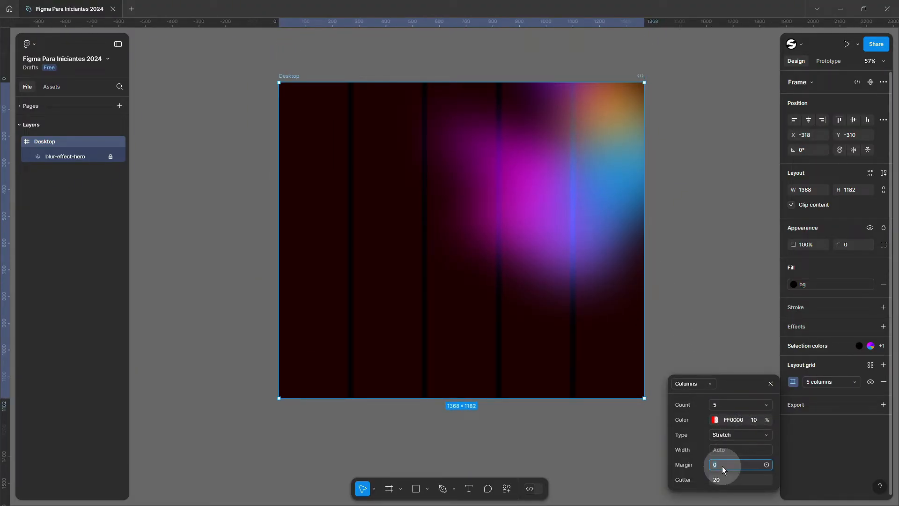
scroll(663, 305, "up", 4)
scroll(609, 307, "up", 2)
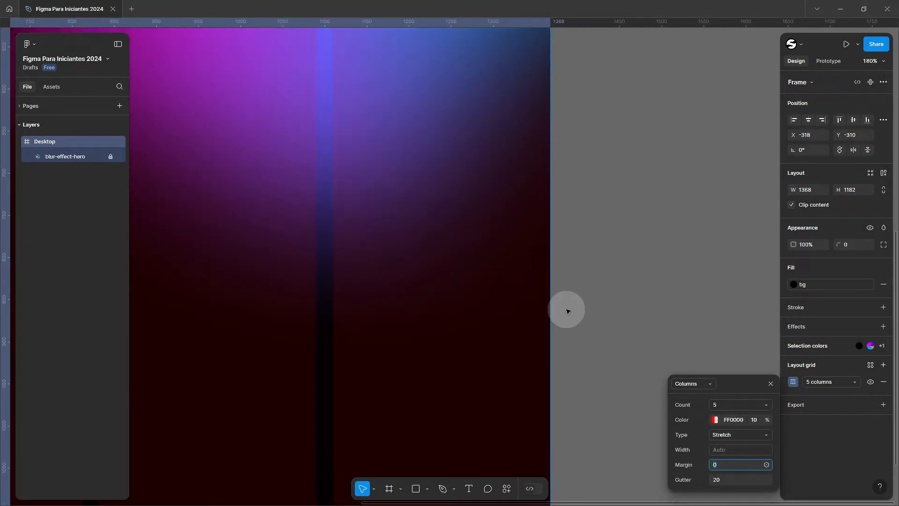
scroll(568, 311, "down", 1)
type("5")
key("BackSpace")
type("64")
key("Tab")
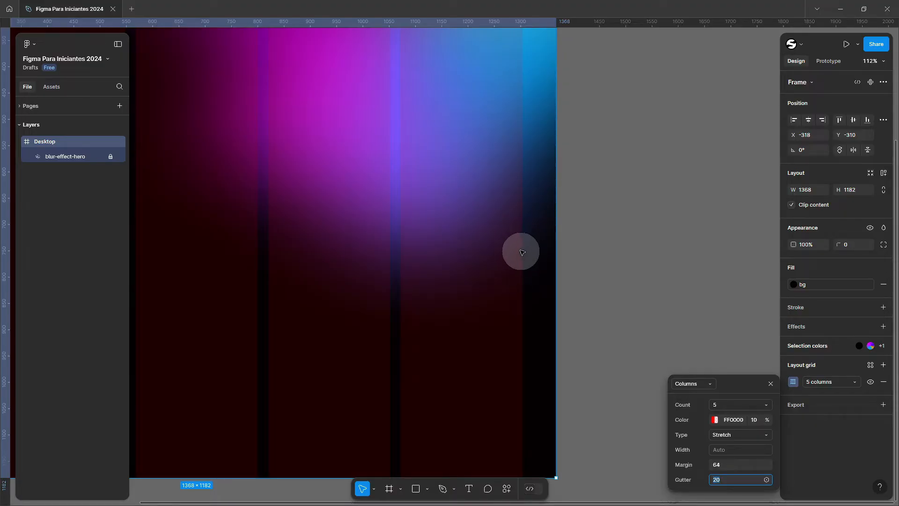
- Set the gutter of the Desktop frame's column grid to 16
scroll(524, 253, "down", 5)
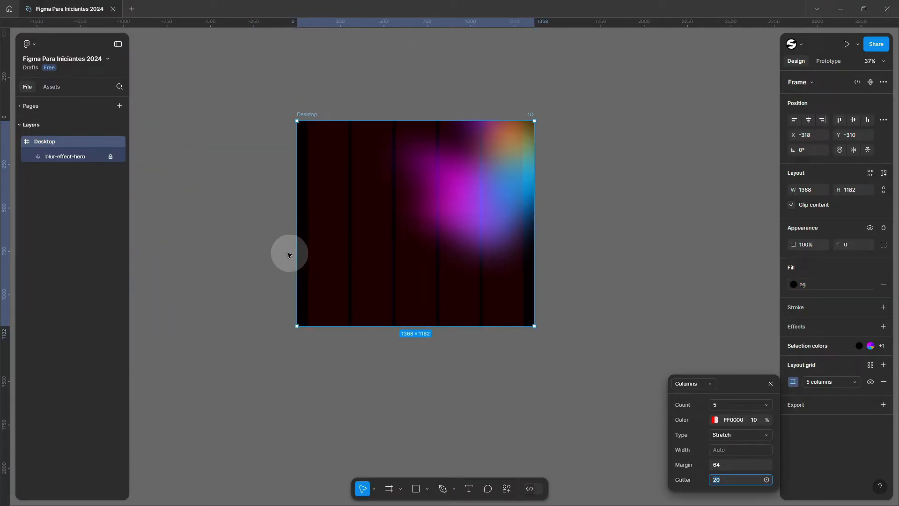
scroll(300, 251, "up", 8)
scroll(321, 248, "down", 3)
scroll(321, 247, "down", 3)
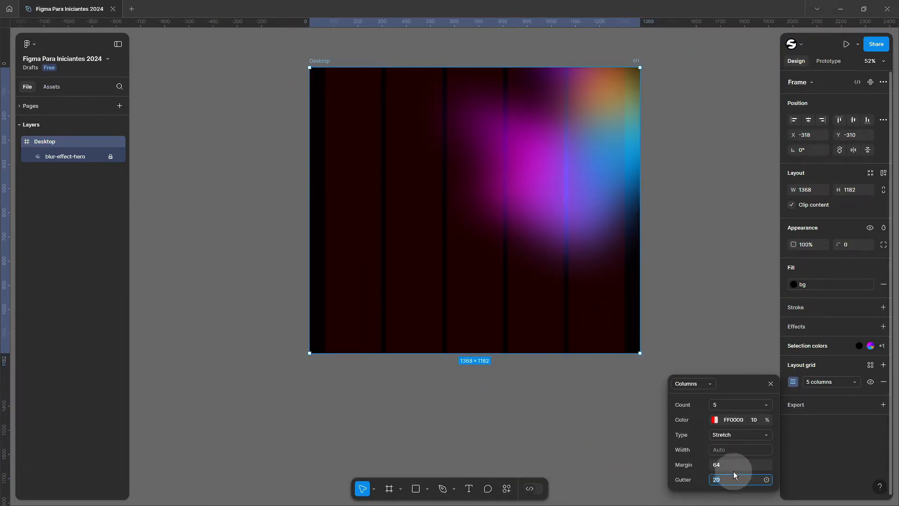
scroll(494, 307, "up", 7)
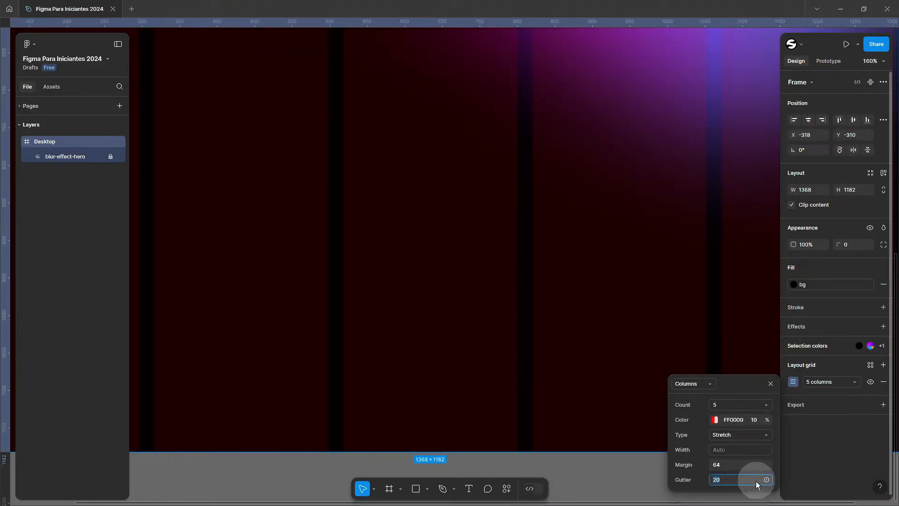
left_click(734, 480)
type("16")
key("Tab")
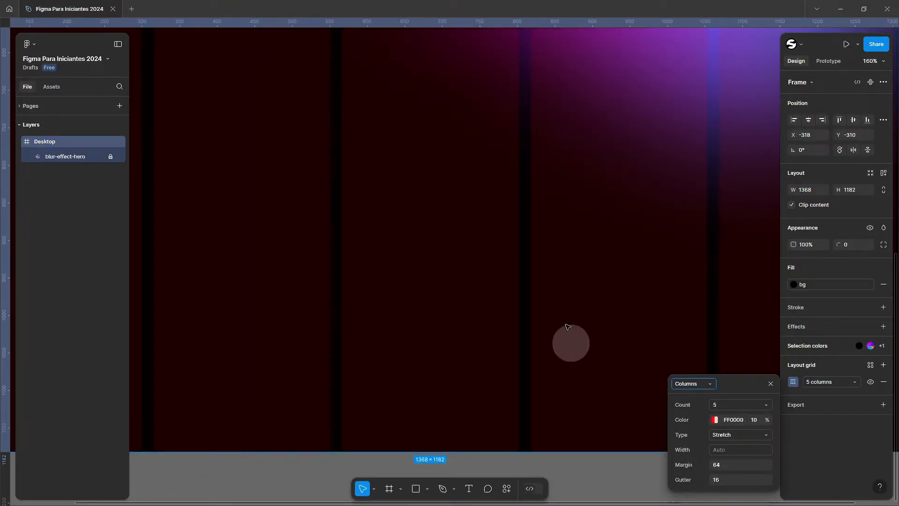
- Set the column grid's count to 12 and deselect the Desktop frame
scroll(510, 289, "up", 6)
scroll(558, 283, "down", 10)
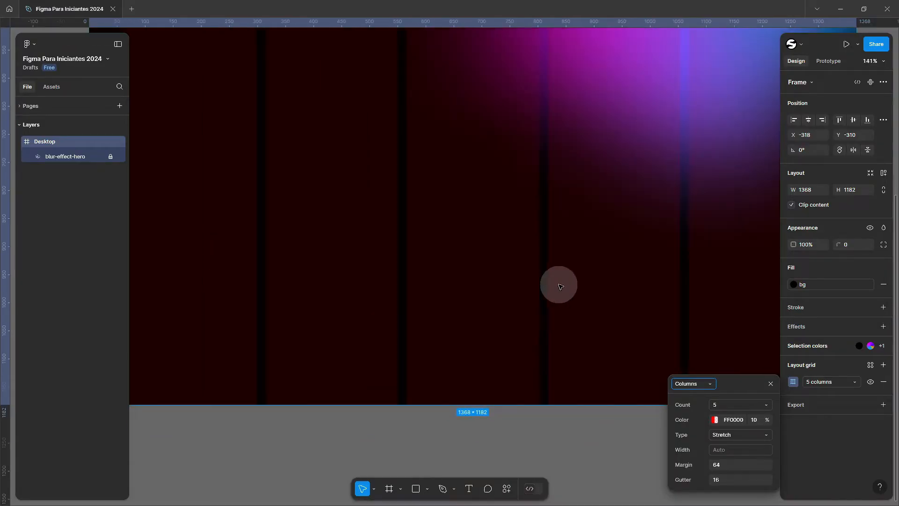
scroll(284, 287, "up", 5)
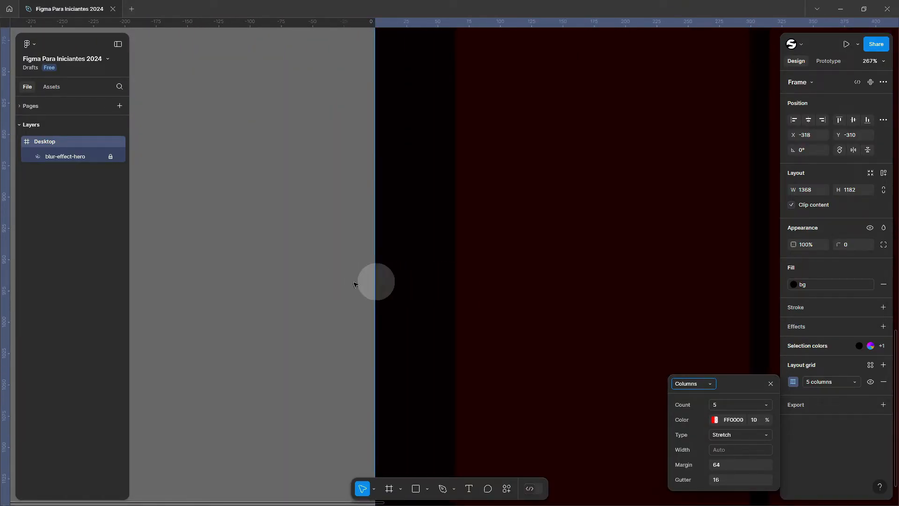
scroll(344, 270, "down", 3)
scroll(347, 269, "down", 3)
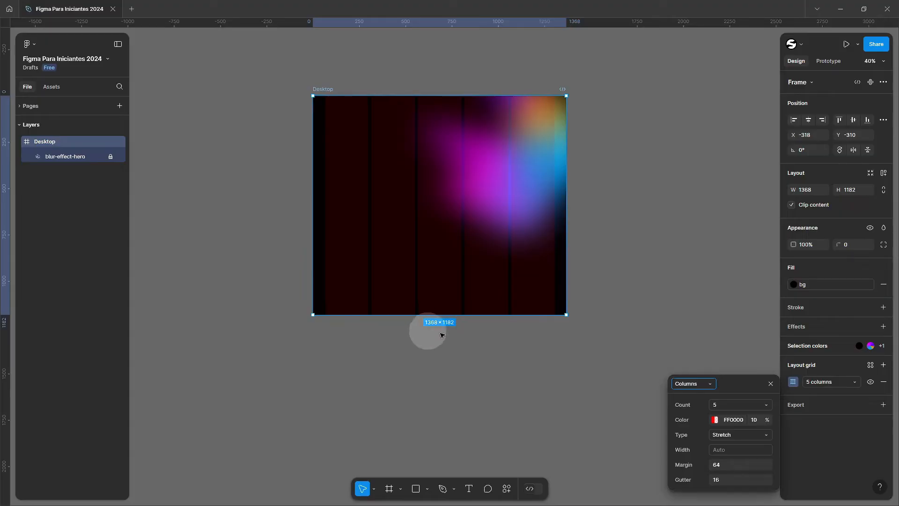
left_click(730, 405)
scroll(493, 281, "up", 2)
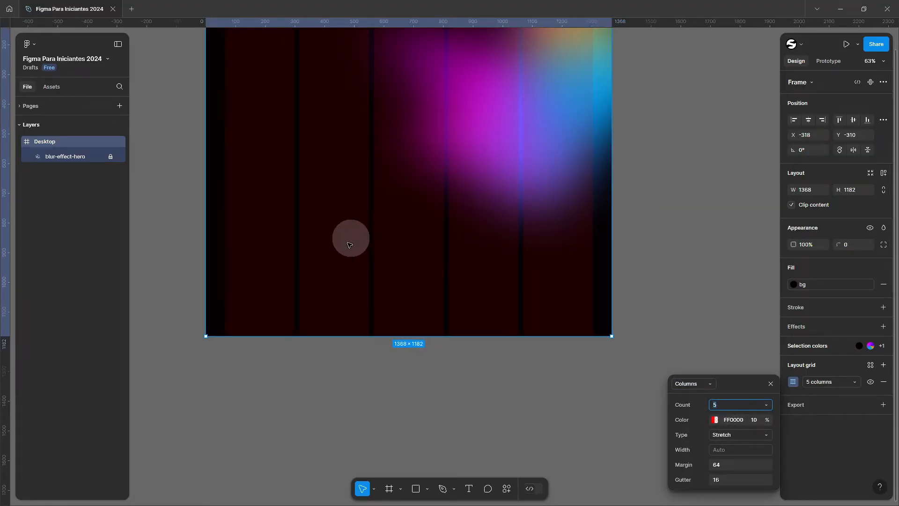
scroll(497, 332, "up", 3)
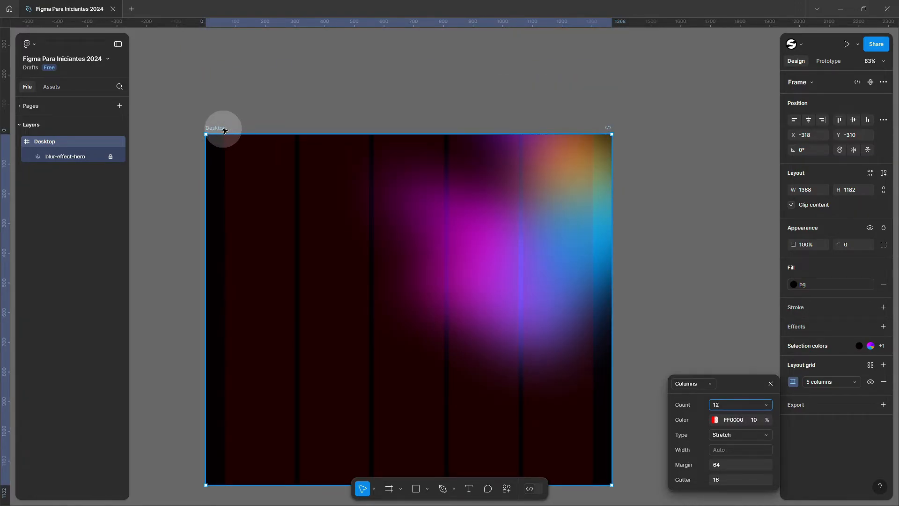
type("12")
key("Return")
key("Return")
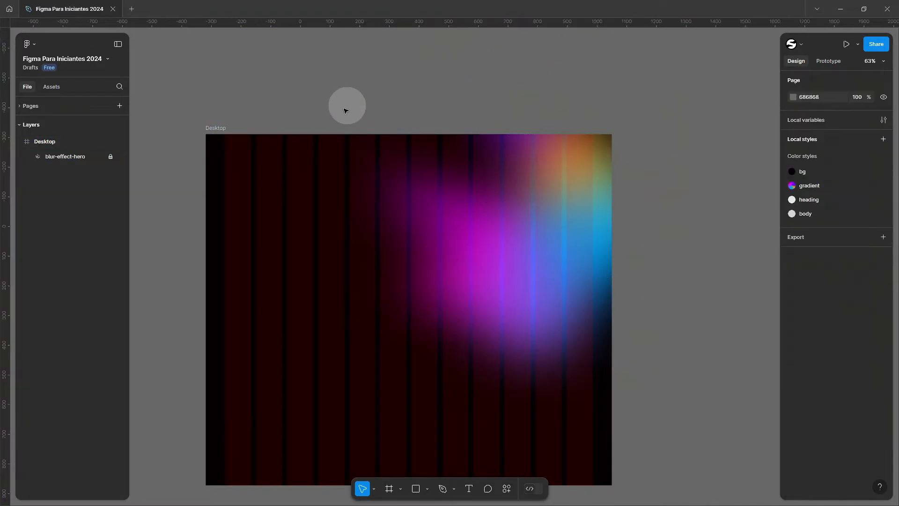
left_click(350, 104)
- Draw a rectangle about 292 × 235 in the Desktop frame and move it to the first column's left edge, at about X 64, Y 356
scroll(465, 218, "down", 2)
scroll(465, 217, "left", 3)
scroll(538, 217, "down", 1)
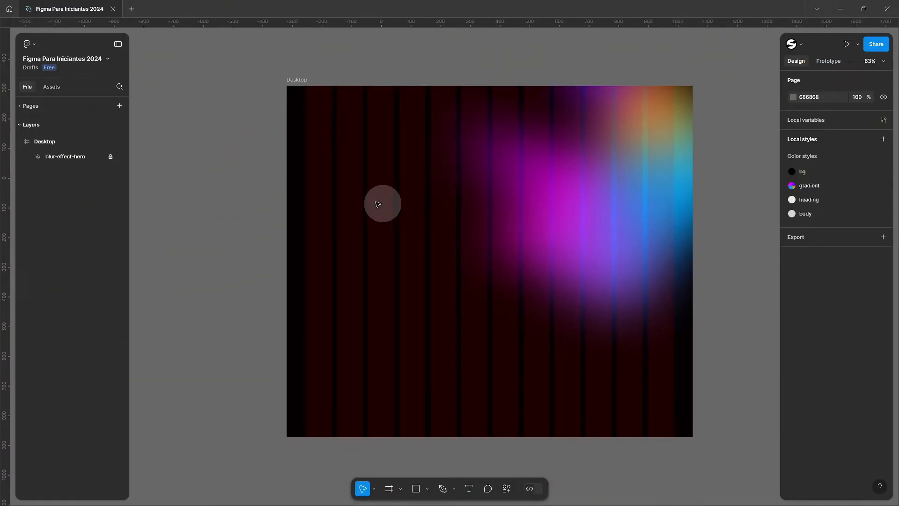
key("r")
left_click_drag(317, 175, 403, 246)
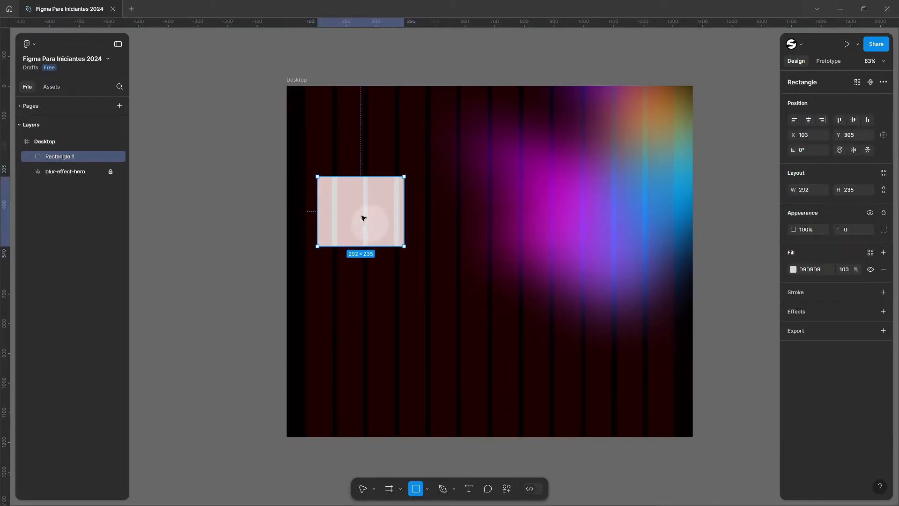
left_click_drag(352, 208, 342, 223)
- Widen the rectangle to 298 so its right edge meets the end of the third grid column
scroll(403, 233, "up", 5)
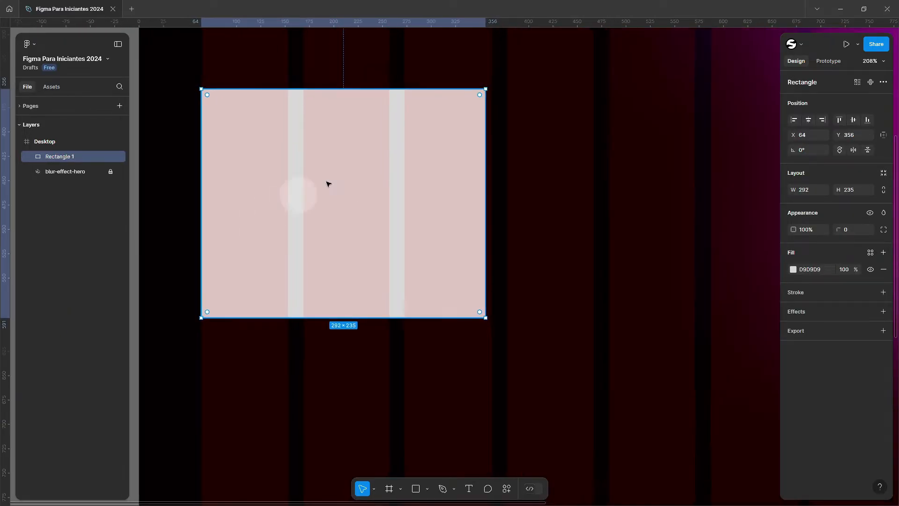
scroll(467, 257, "up", 3)
left_click_drag(478, 241, 488, 241)
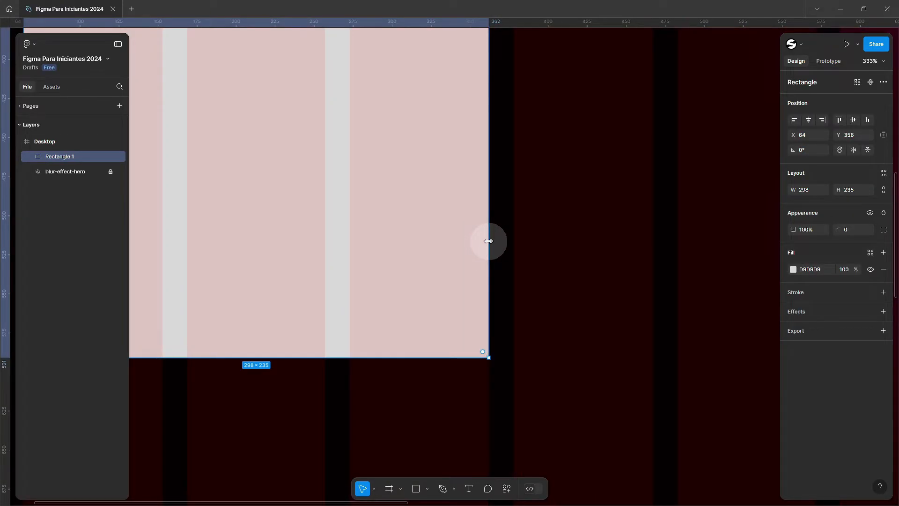
- Copy the rectangle onto the next three columns with a 16 gap and repeat the duplication twice, making a row of four
scroll(489, 240, "down", 5)
scroll(412, 229, "right", 1)
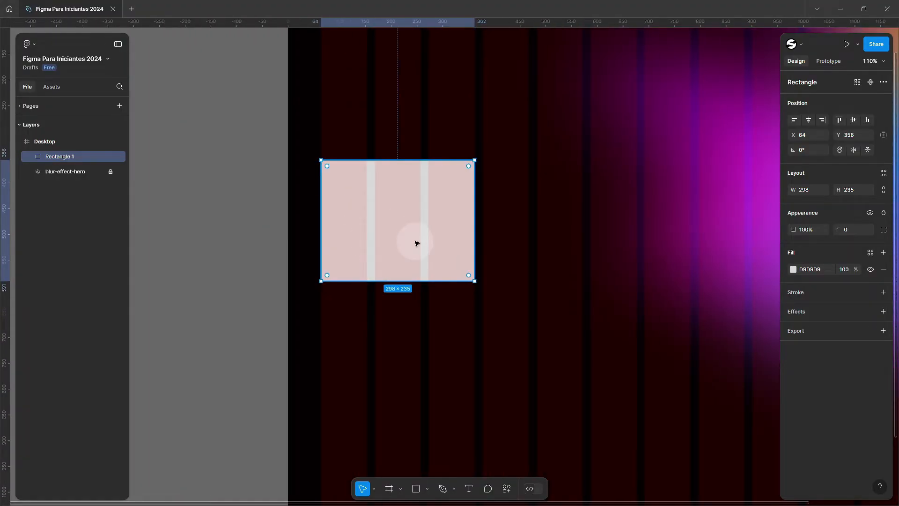
scroll(502, 305, "right", 2)
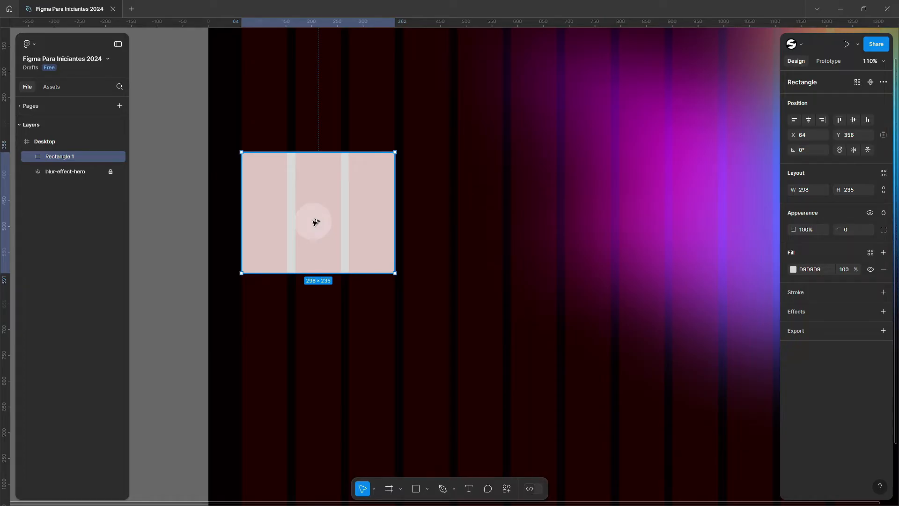
left_click_drag(313, 222, 477, 221)
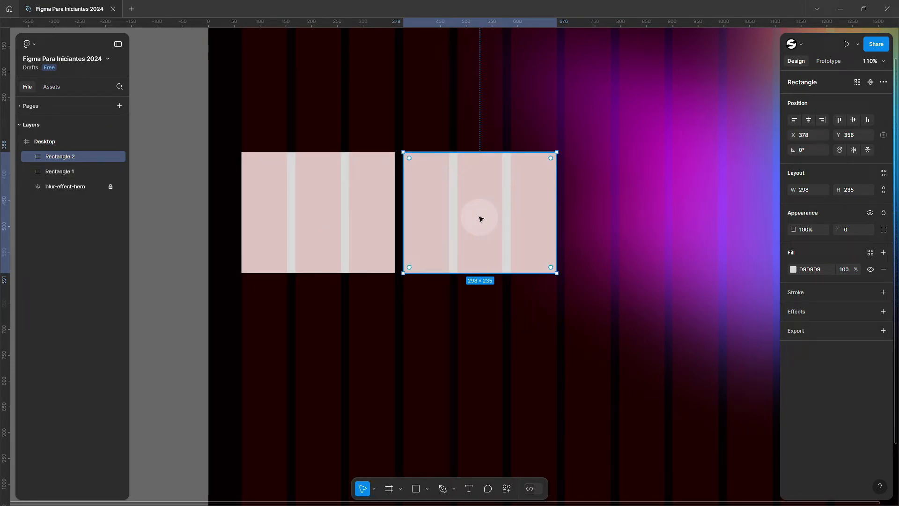
scroll(480, 218, "down", 3)
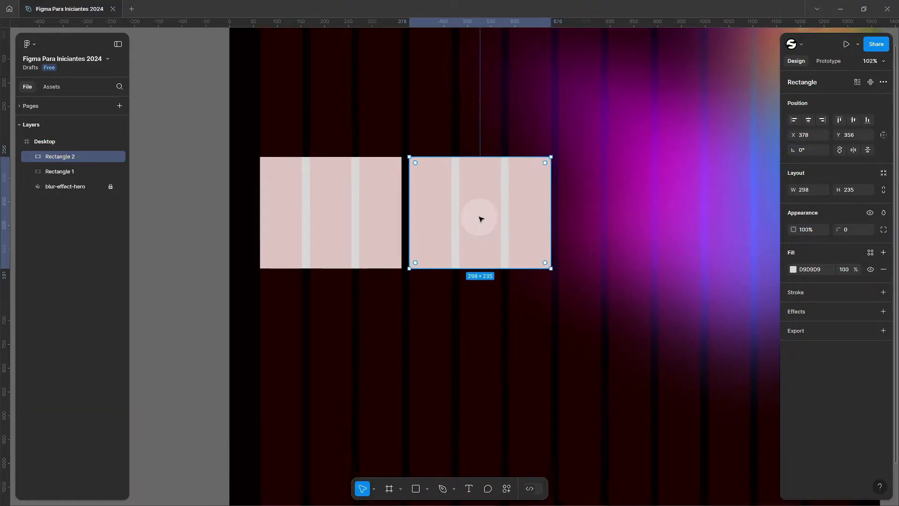
key("ctrl+d")
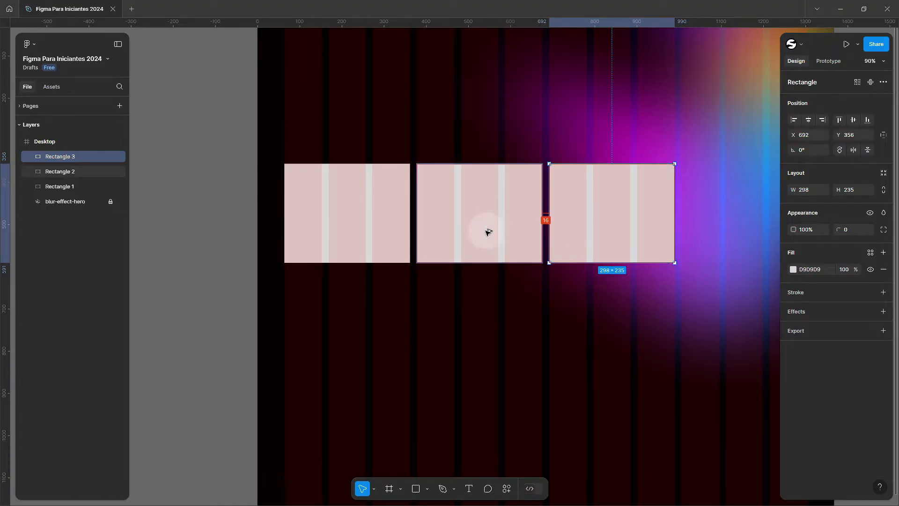
scroll(487, 261, "down", 5)
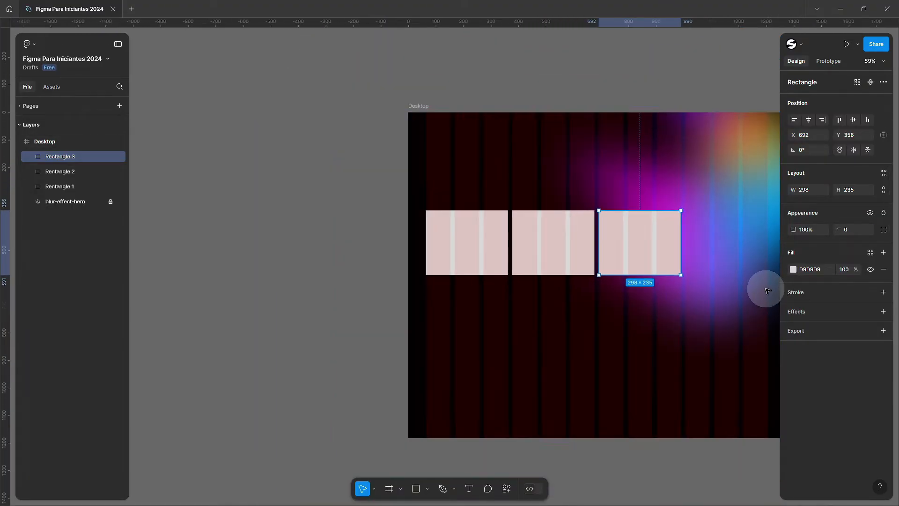
key("ctrl+d")
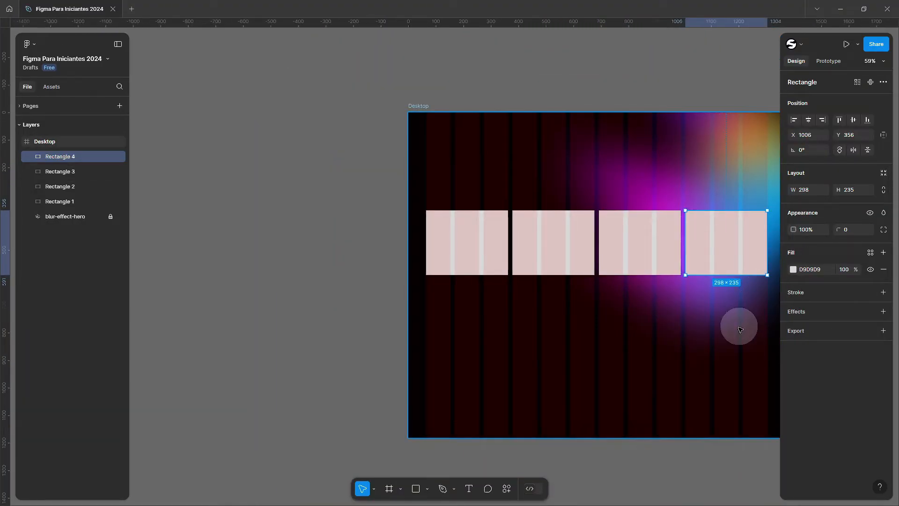
left_click(356, 217)
- Move all four rectangles together straight down to about Y 730 in the Desktop frame and deselect them
scroll(241, 215, "right", 3)
scroll(498, 342, "up", 3)
scroll(647, 220, "up", 5)
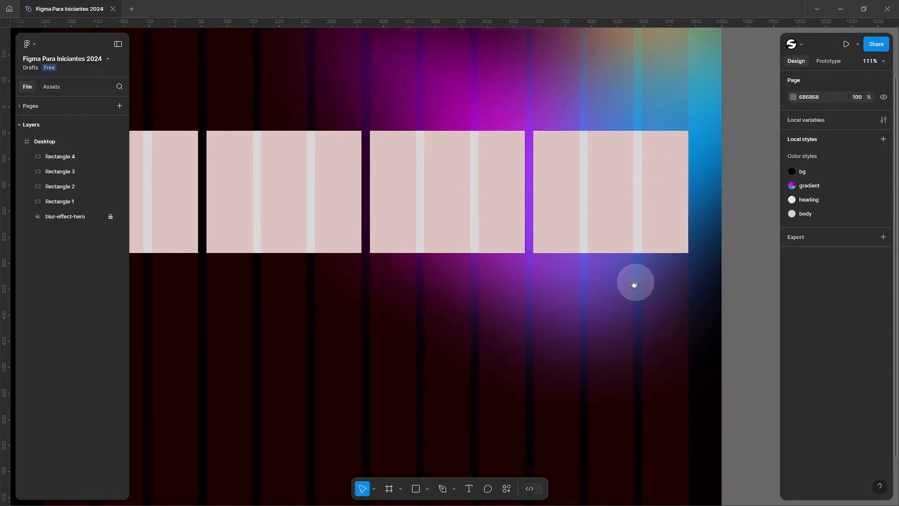
scroll(569, 254, "right", 2)
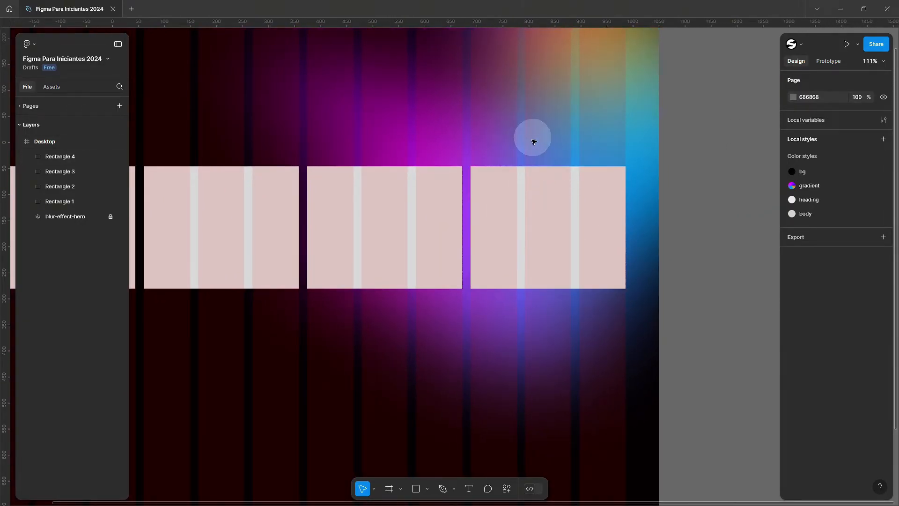
left_click_drag(512, 114, 632, 154)
scroll(372, 175, "down", 5)
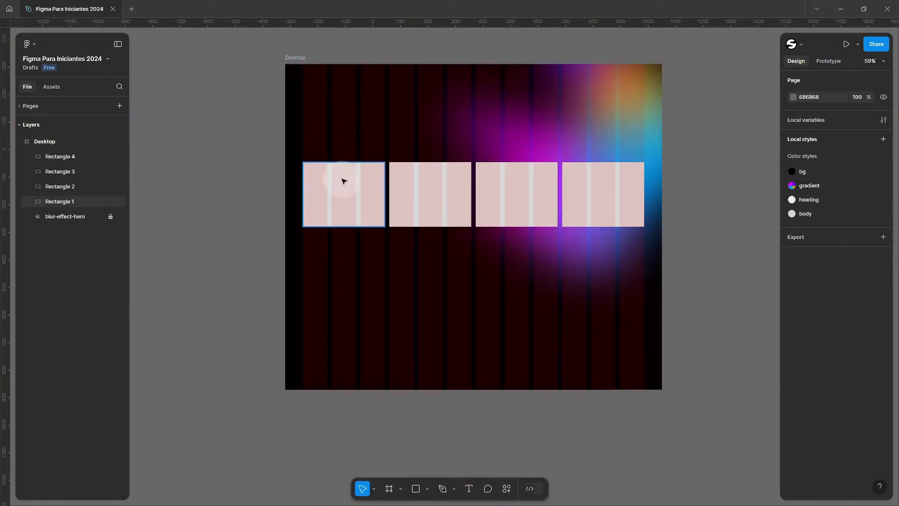
left_click(344, 181)
left_click(445, 189, "shift")
left_click(515, 190, "shift")
left_click(582, 193, "shift")
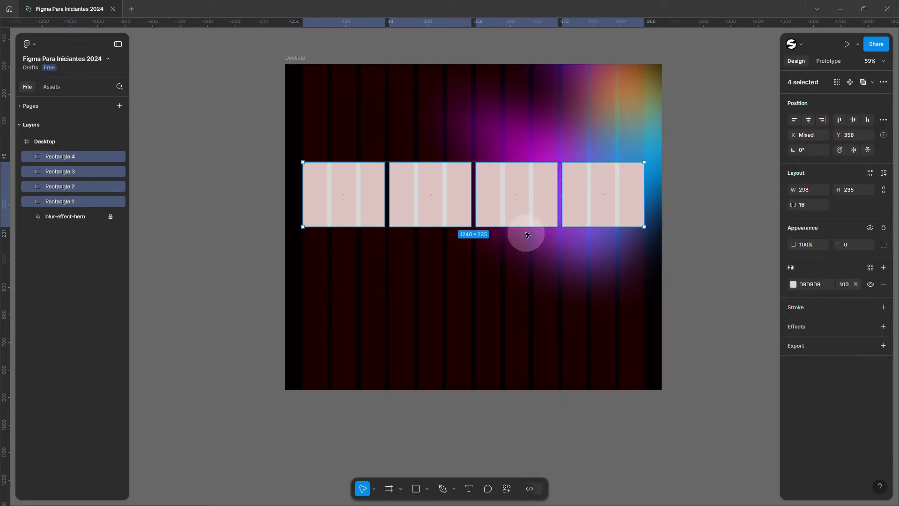
left_click_drag(528, 235, 503, 295)
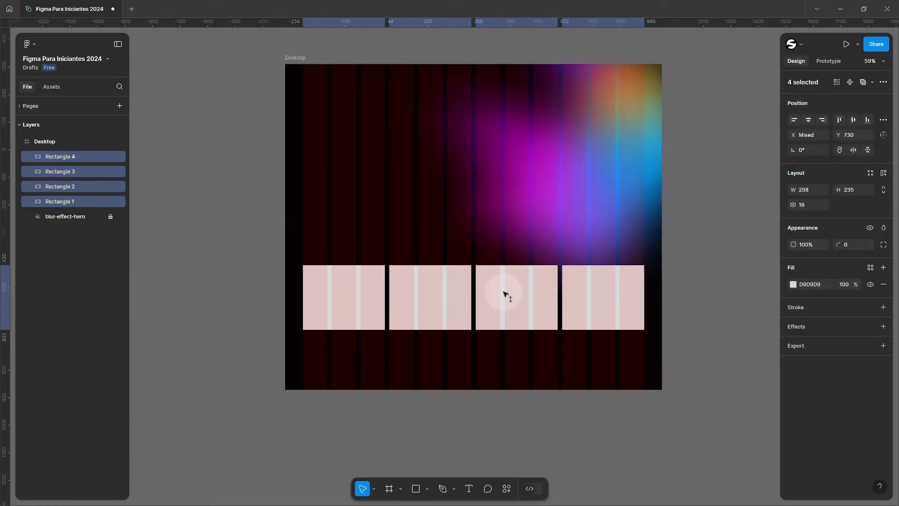
left_click(695, 273)
scroll(492, 211, "up", 3)
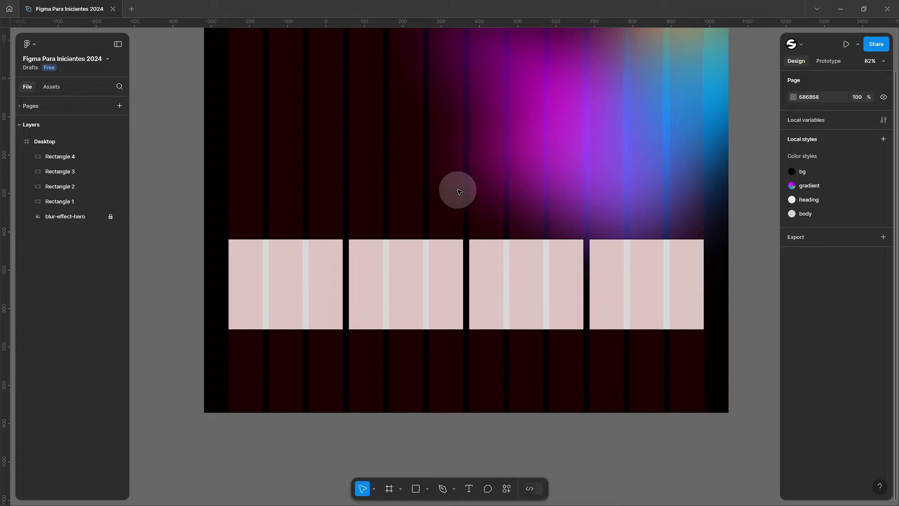
left_click(532, 268)
left_click(646, 281, "shift")
left_click(406, 281, "shift")
left_click(303, 275, "shift")
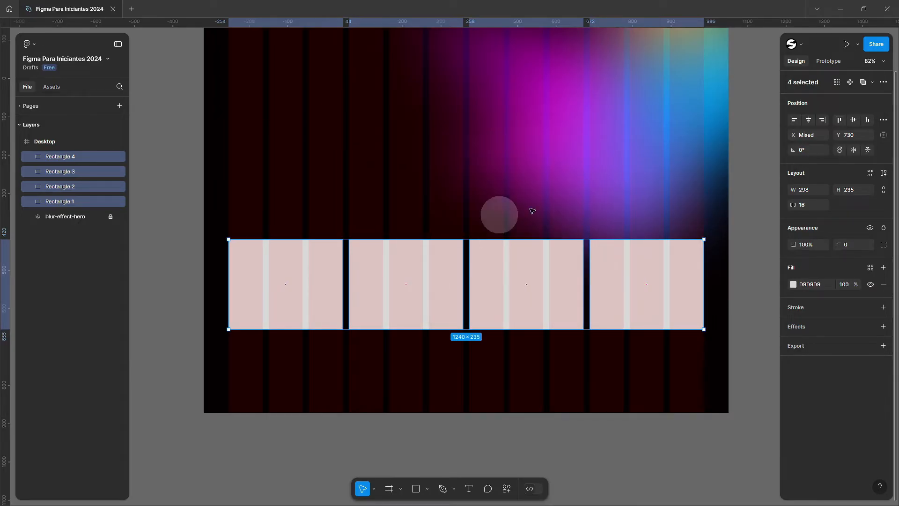
left_click(451, 219)
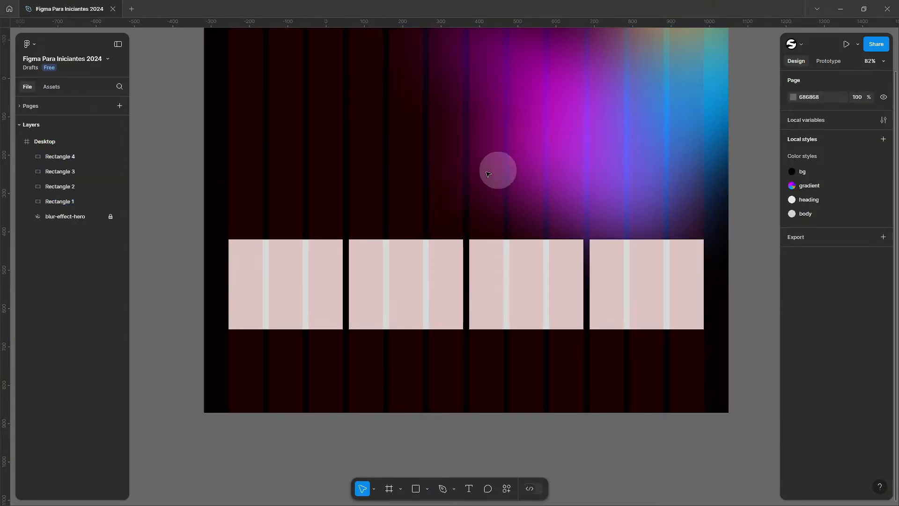
left_click_drag(489, 187, 485, 231)
key("ctrl+z")
left_click(404, 387)
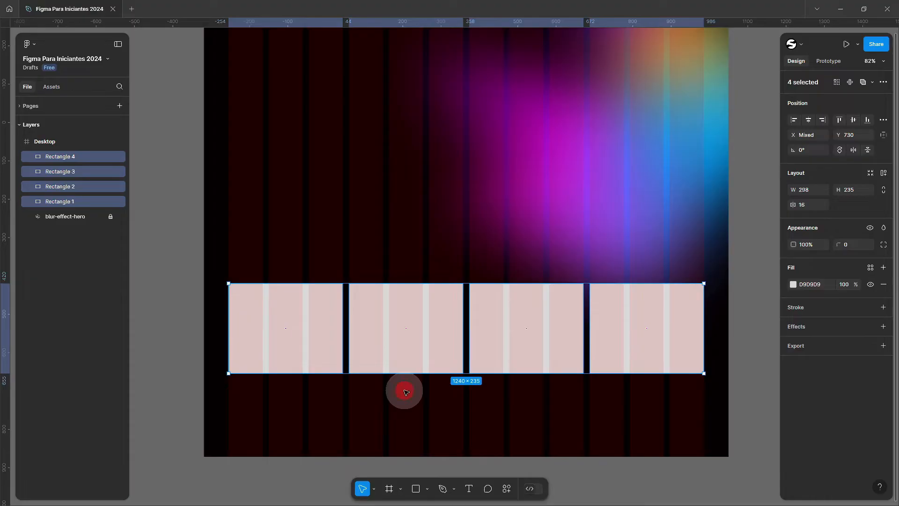
- Select all four rectangles in the Desktop frame and delete them
left_click(303, 331)
left_click(388, 328, "shift")
left_click(526, 331, "shift")
left_click(646, 330, "shift")
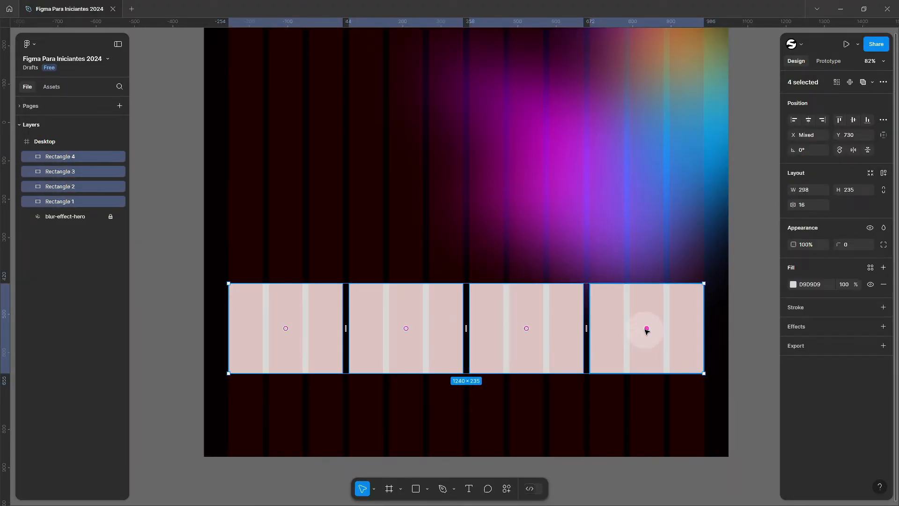
key("Delete")
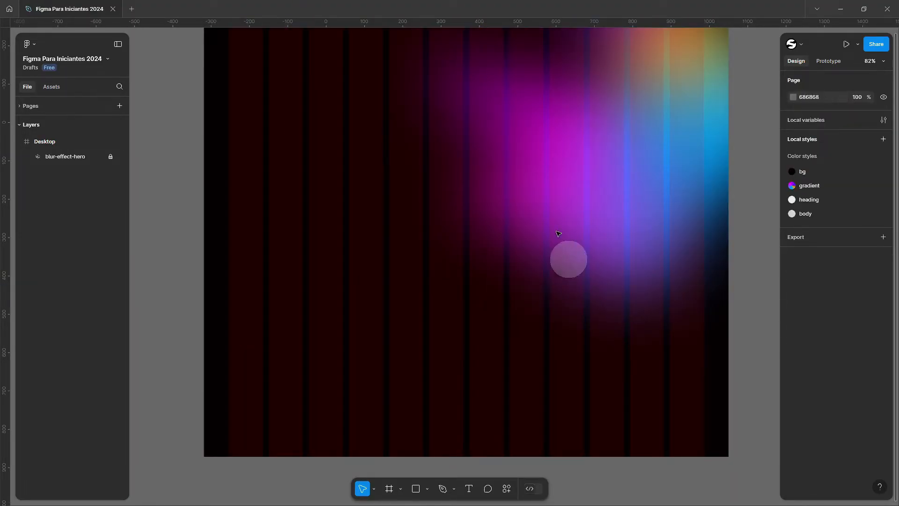
- Deselect the Desktop frame and toggle the layout grids off and on several times, finishing with them hidden
scroll(553, 271, "up", 3)
left_click(536, 293)
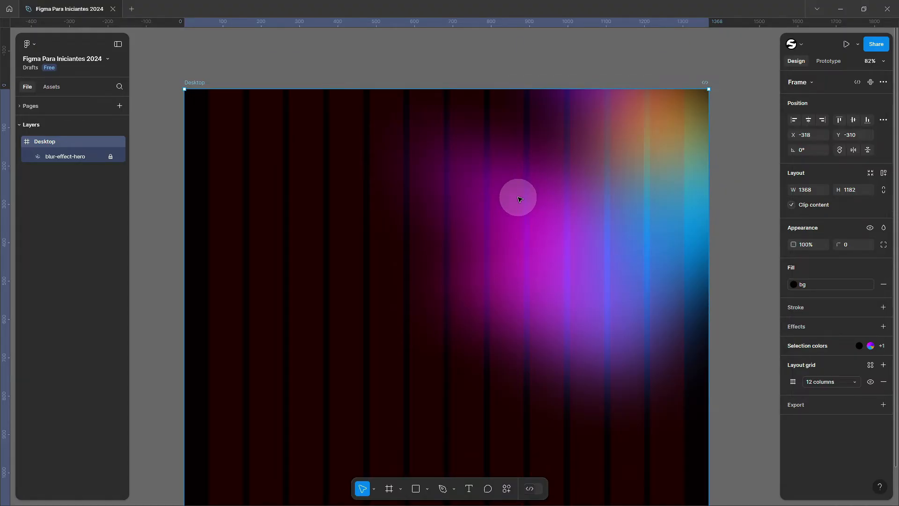
left_click(739, 200)
scroll(723, 204, "right", 1)
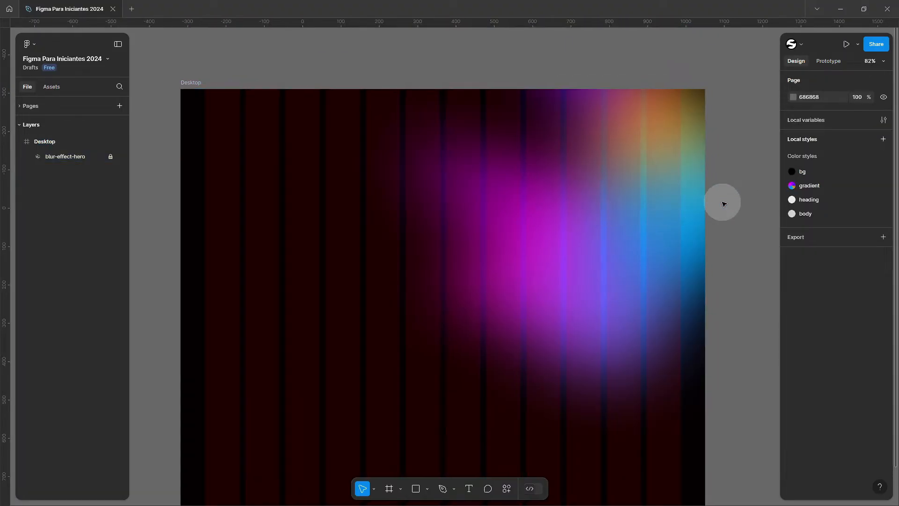
key("ctrl+shift+4")
key("ctrl+shift+4")
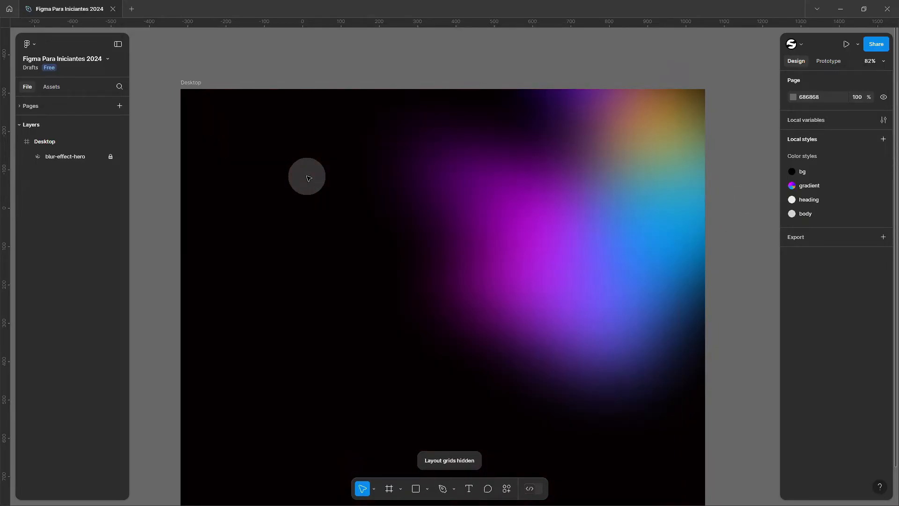
key("ctrl+shift+4")
scroll(308, 178, "down", 2)
key("ctrl+shift+4")
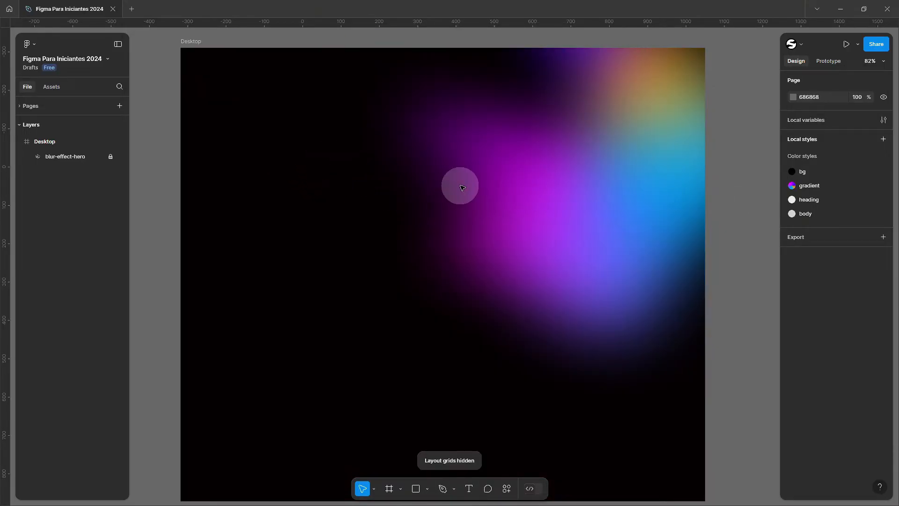
key("ctrl+shift+4")
key("ctrl+shift+4")
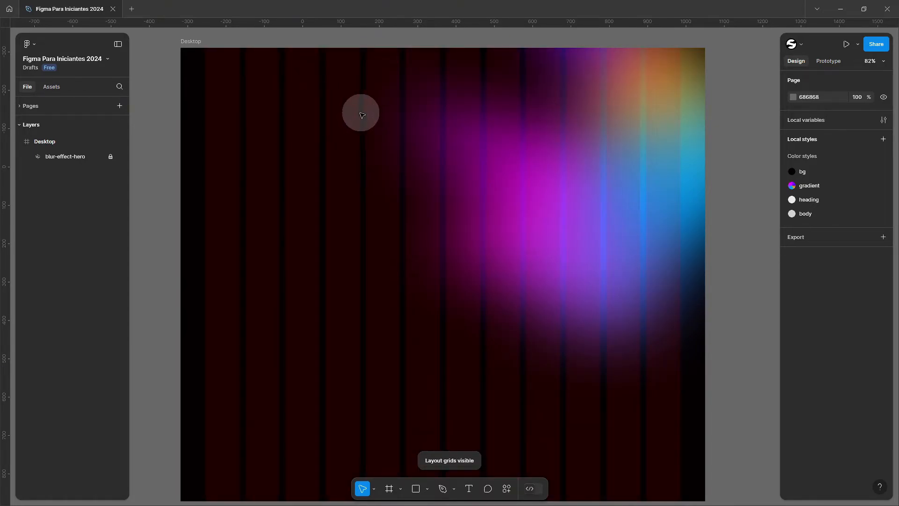
scroll(384, 100, "up", 1)
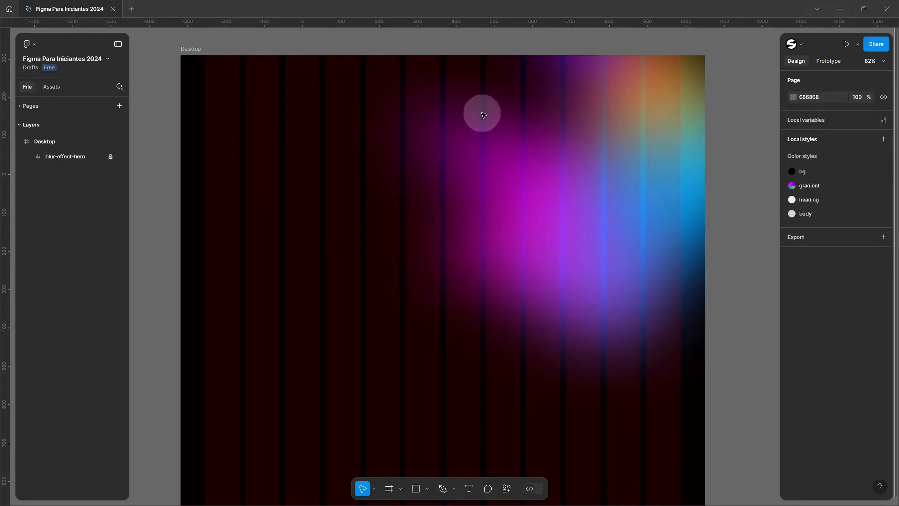
key("ctrl+shift+4")
scroll(450, 215, "up", 3)
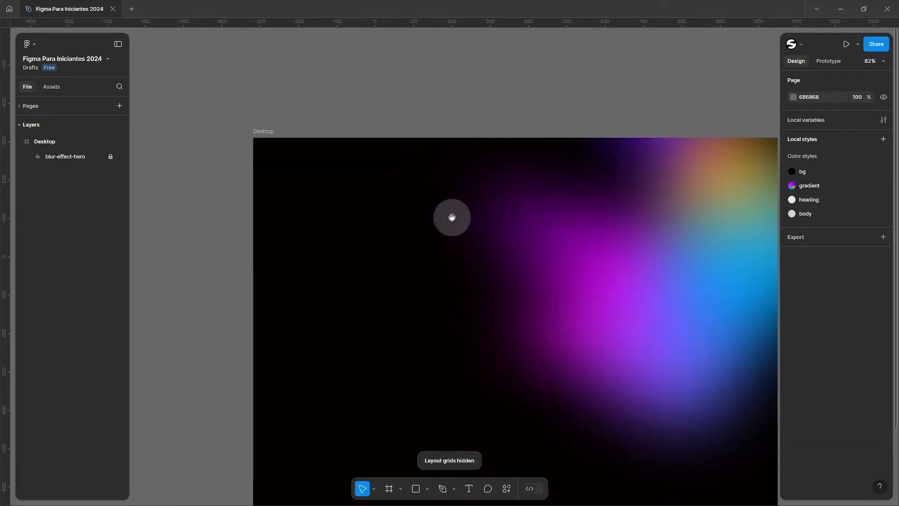
scroll(392, 147, "down", 2)
scroll(386, 160, "down", 1)
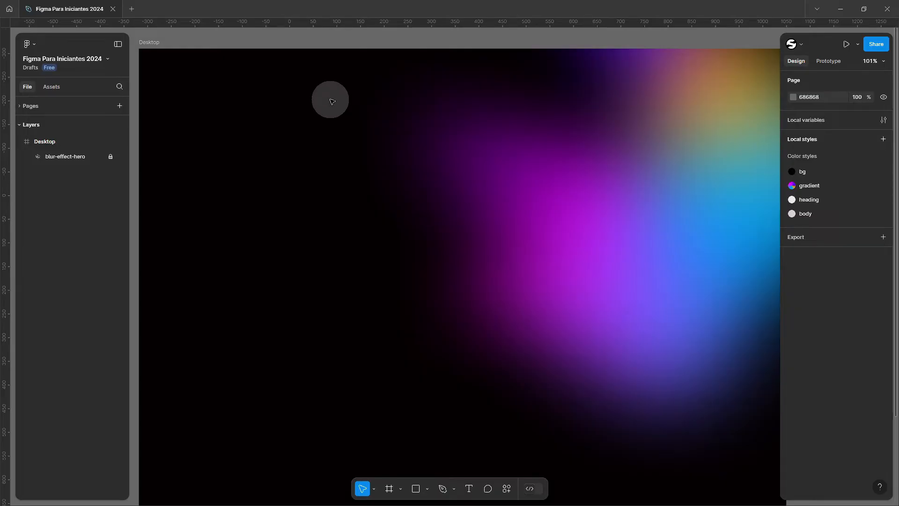
scroll(399, 107, "down", 1)
scroll(399, 106, "right", 1)
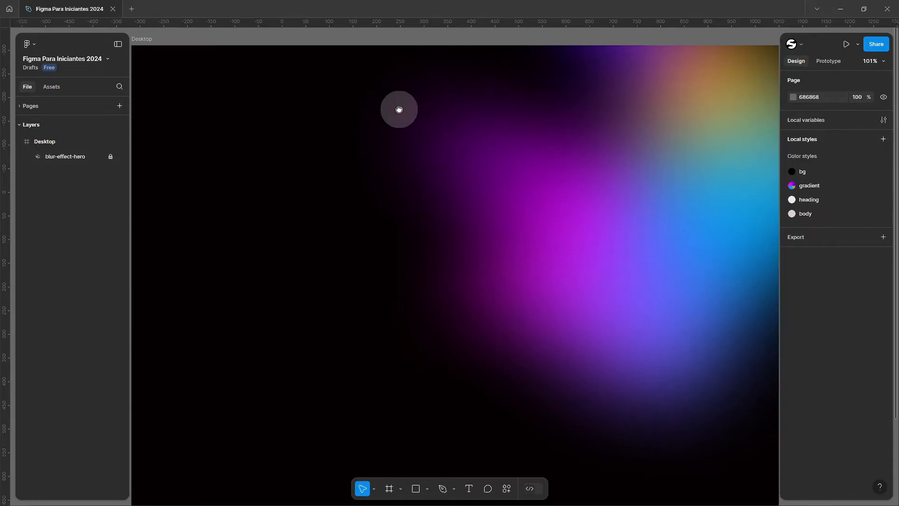
scroll(402, 103, "down", 2)
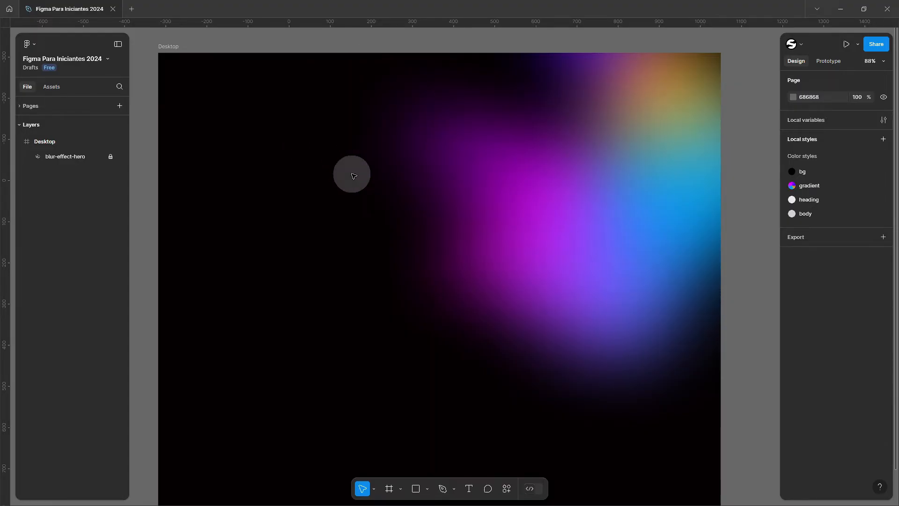
- Switch to the browser and search Google Images for "3d sphere ball"
key("alt+Tab")
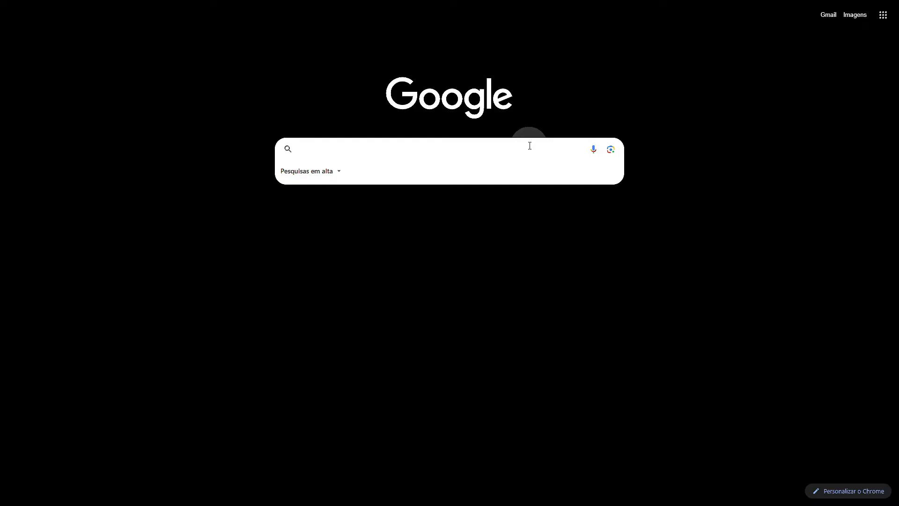
type("3d spher")
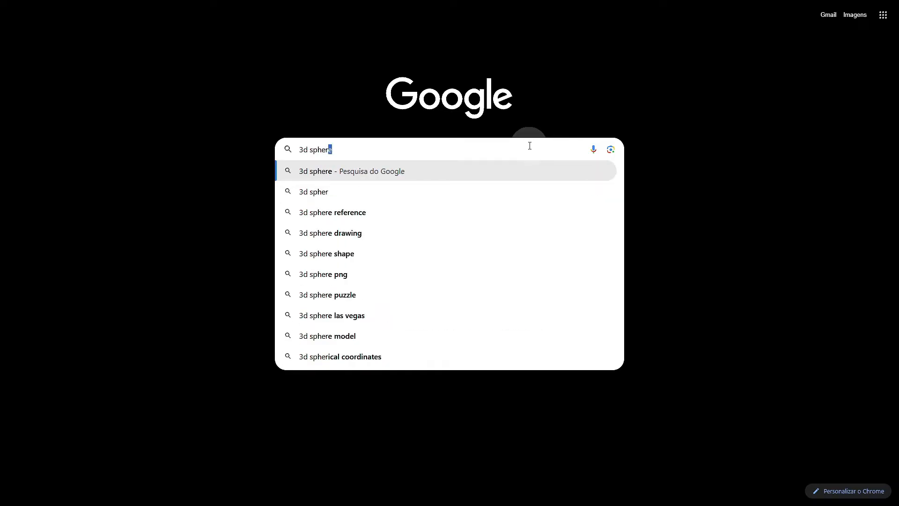
type("e ball")
key("Return")
left_click(152, 53)
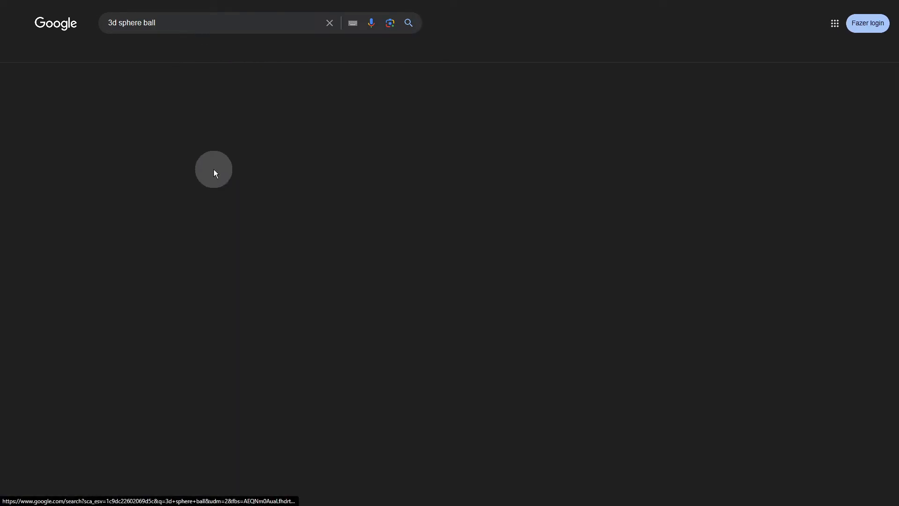
- Open the Pixabay red sphere from the image results and copy the image
left_click(214, 179)
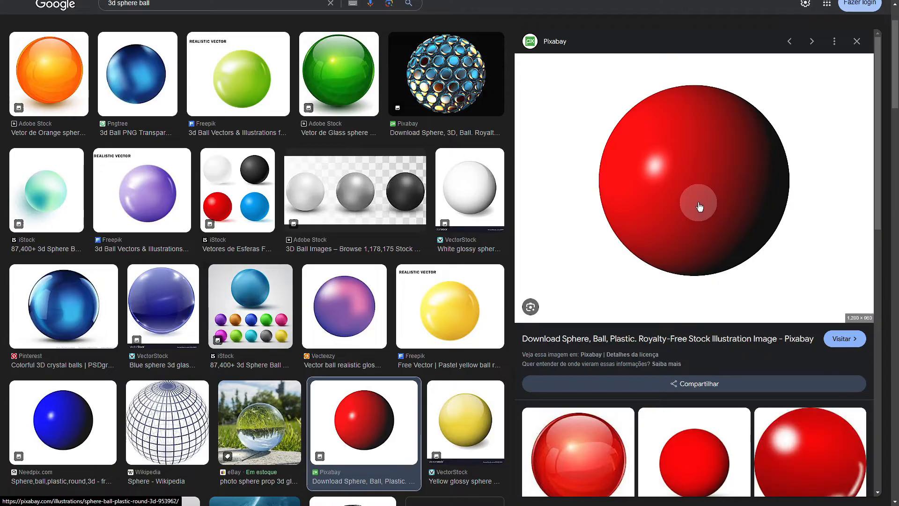
right_click(656, 154)
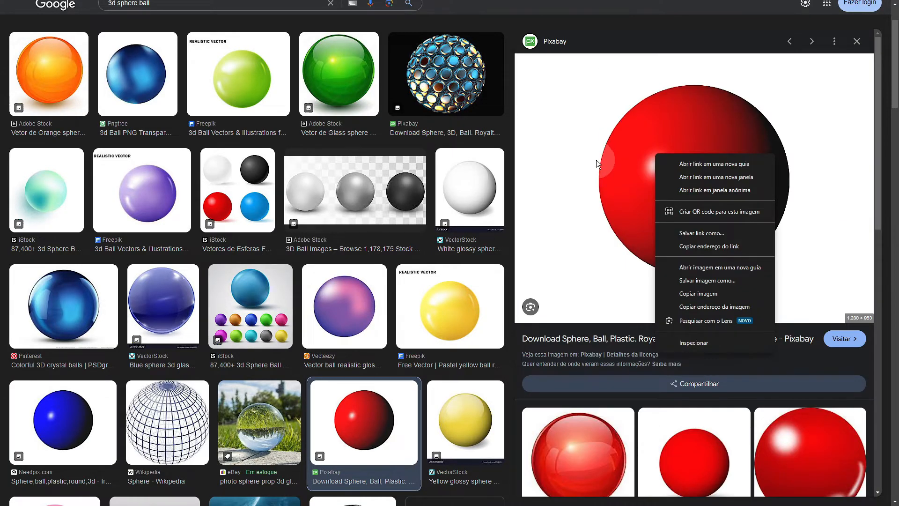
left_click(711, 294)
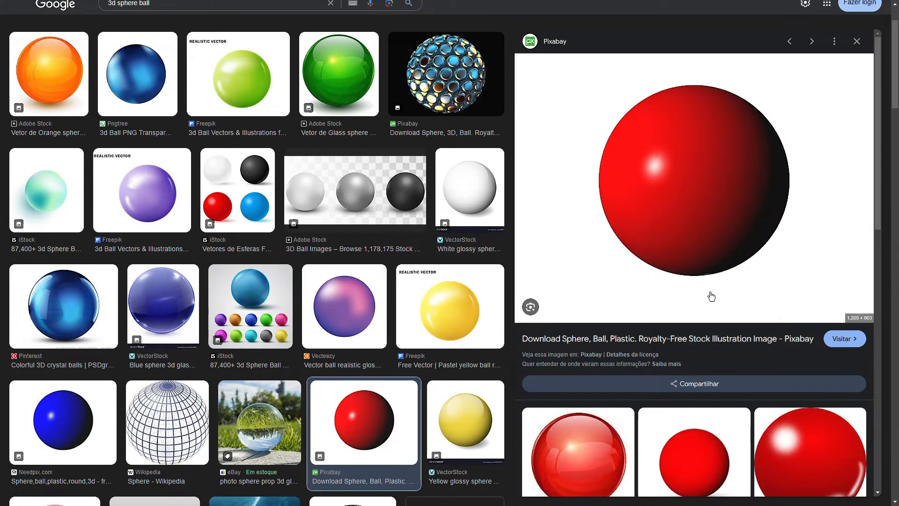
- Switch back to Figma and paste the copied sphere image into the Desktop frame
key("alt+Tab")
left_click(545, 251)
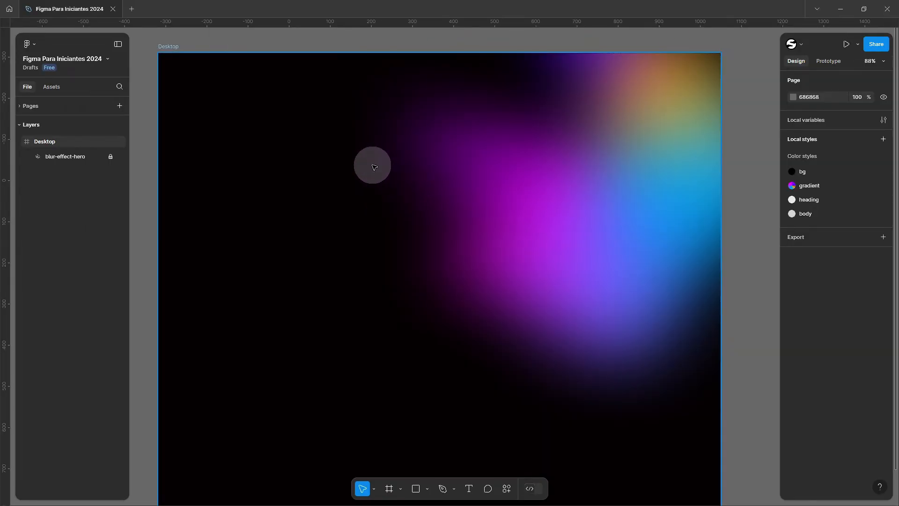
left_click(41, 142)
key("ctrl+v")
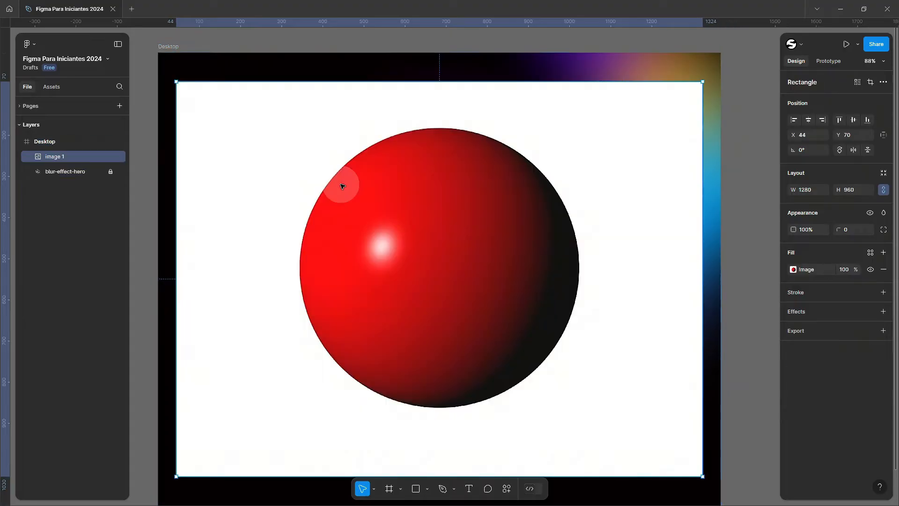
- Move the pasted sphere image out of the Desktop frame onto the canvas beside it, at about X 1163, Y -211
scroll(341, 183, "down", 3)
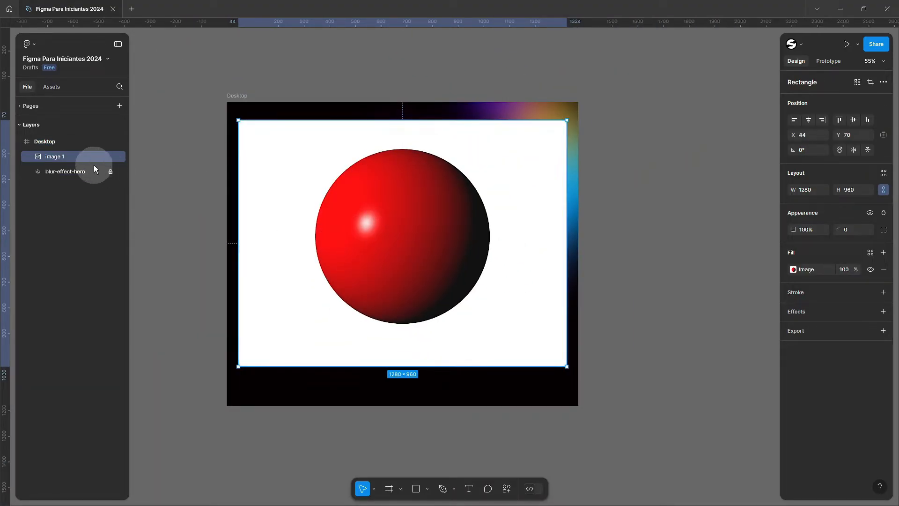
left_click(171, 194)
scroll(159, 199, "right", 2)
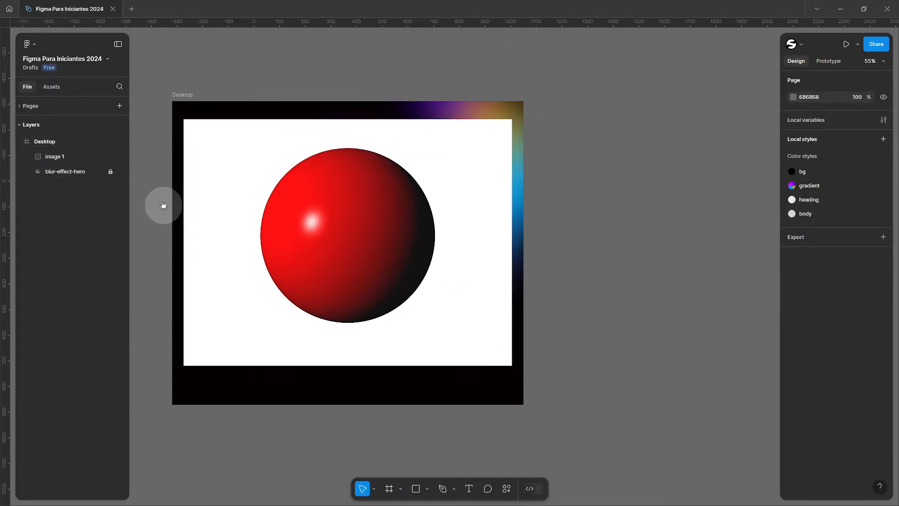
left_click(241, 212)
left_click_drag(228, 219, 593, 226)
scroll(608, 223, "right", 6)
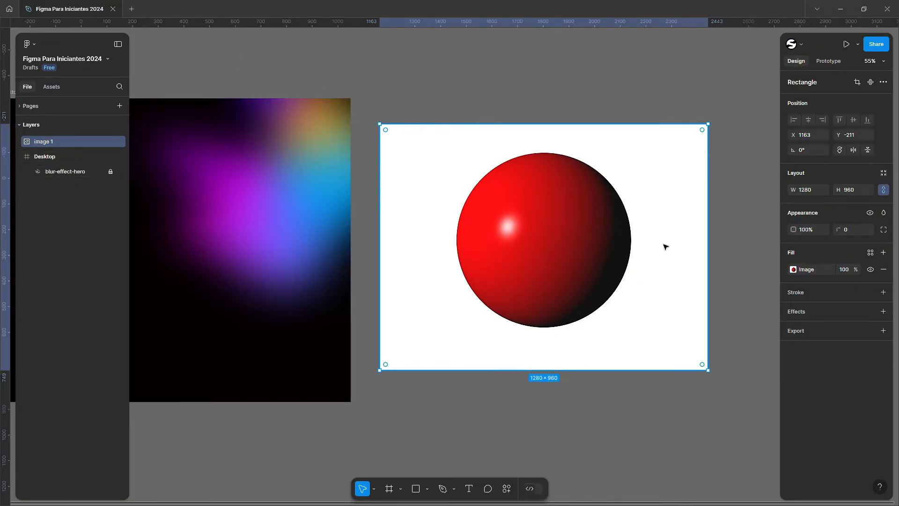
- Try cropping the sphere image from its bottom edge to a height of 796 and resizing it to 628, undoing both changes
key("shift+2")
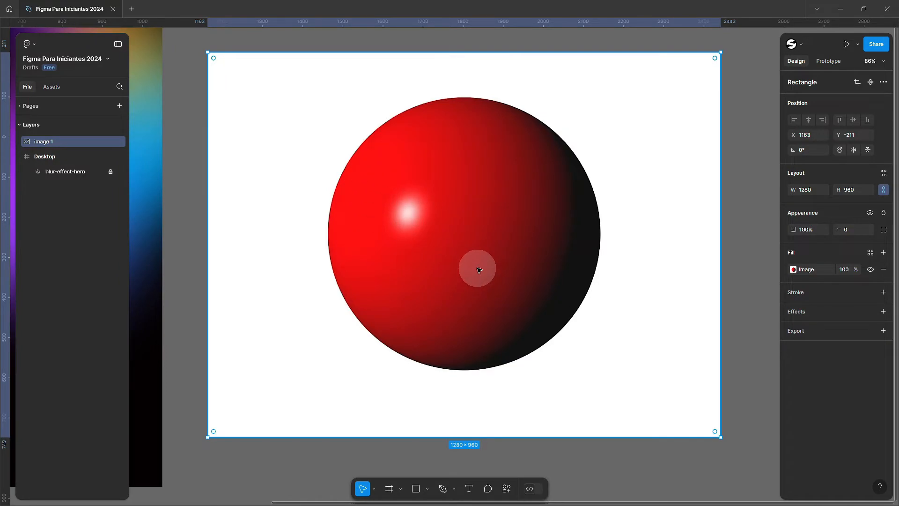
scroll(476, 426, "up", 5)
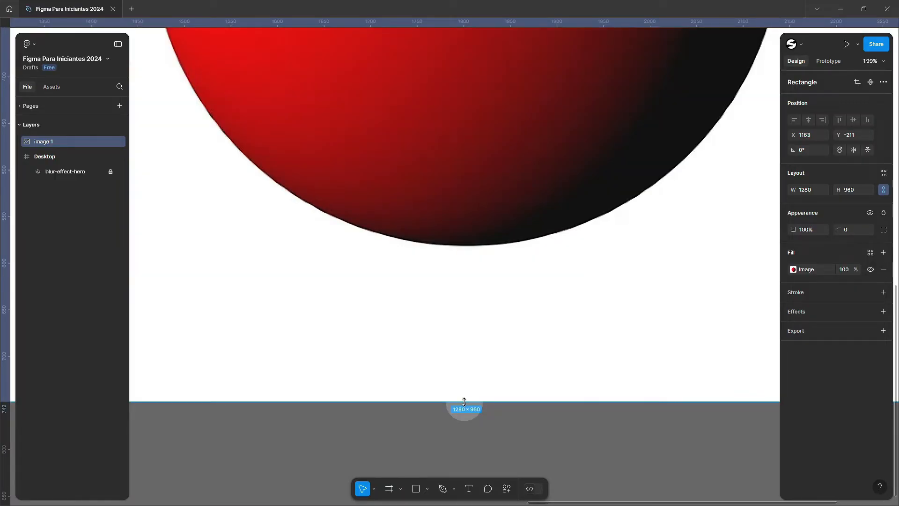
scroll(472, 399, "down", 3)
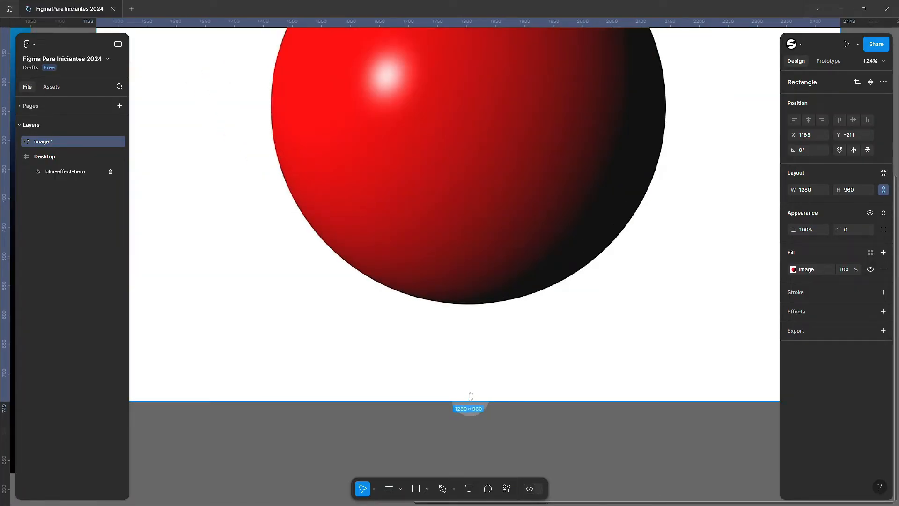
scroll(470, 398, "down", 2)
left_click_drag(475, 396, 487, 339)
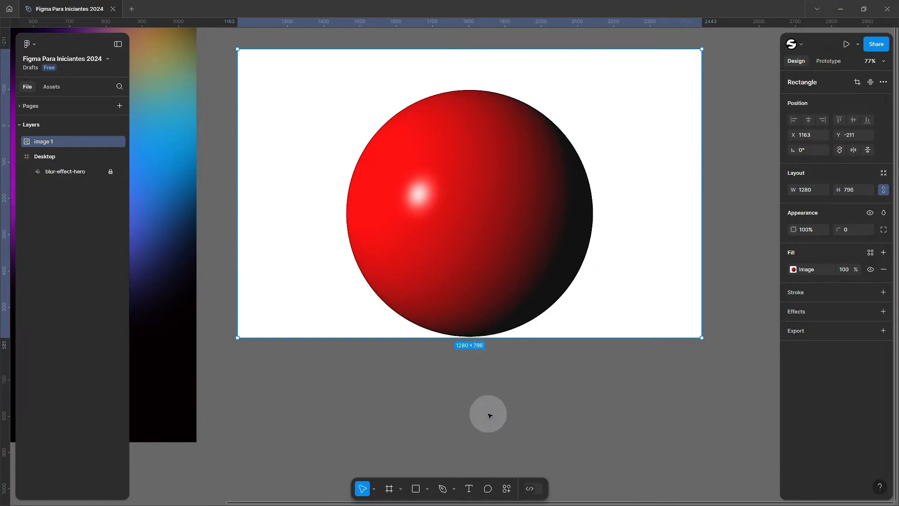
key("ctrl+z")
left_click_drag(471, 392, 534, 277)
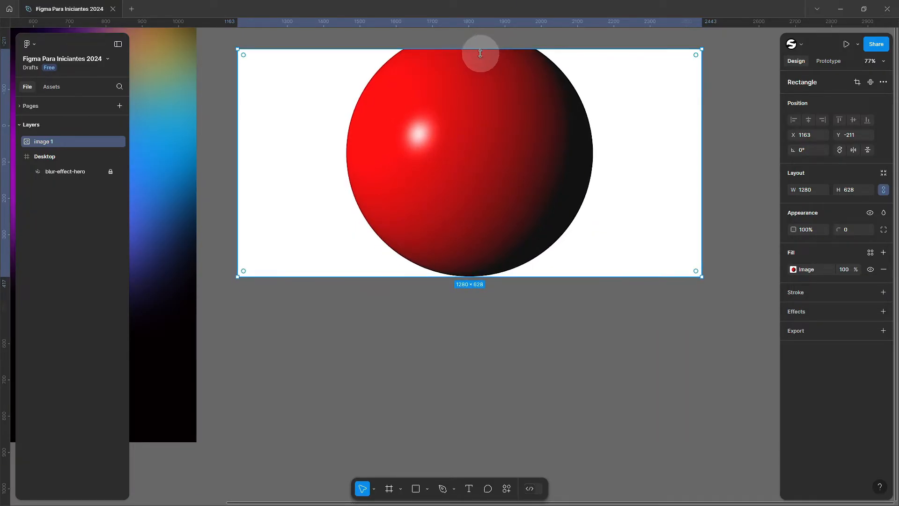
key("ctrl+z")
- Crop the sphere image's bottom edge to a height of 793 and its top edge to 680, flush with the sphere
left_click_drag(478, 398, 497, 337)
scroll(497, 337, "up", 10)
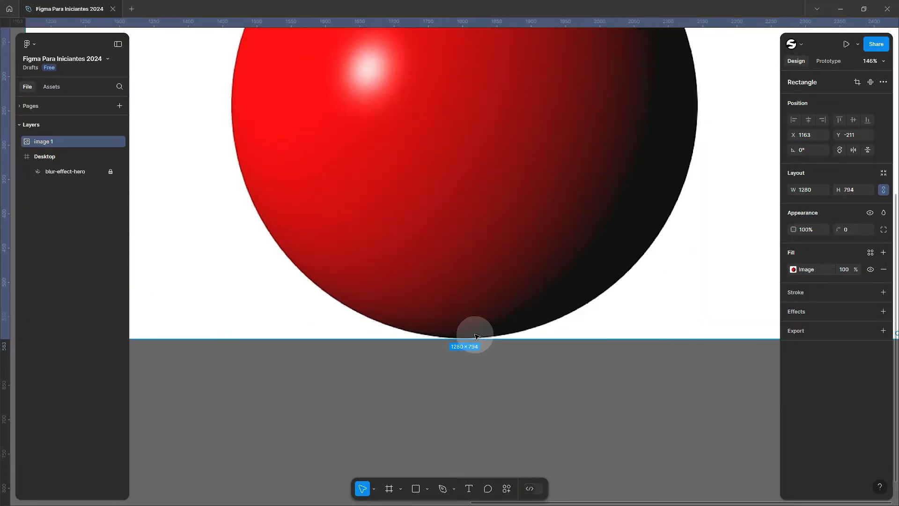
left_click_drag(472, 338, 473, 336)
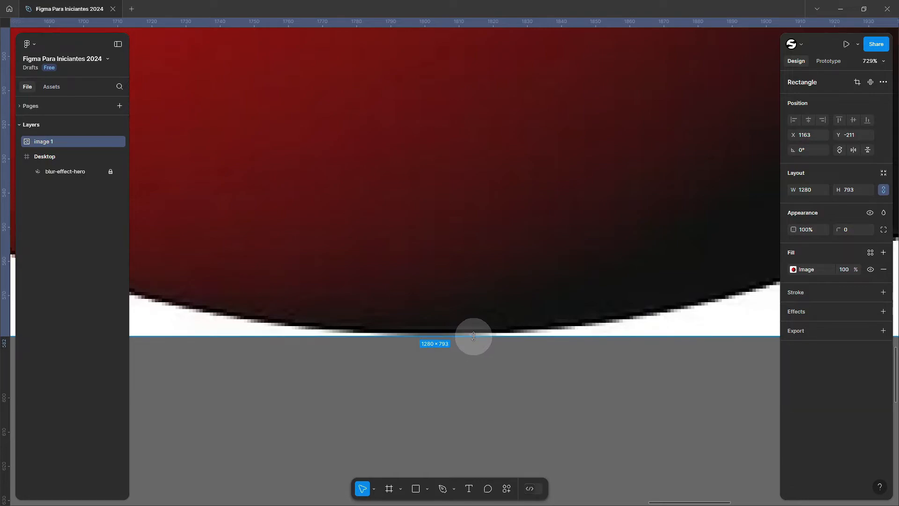
scroll(473, 336, "down", 6)
scroll(463, 177, "up", 2)
left_click_drag(486, 95, 492, 197)
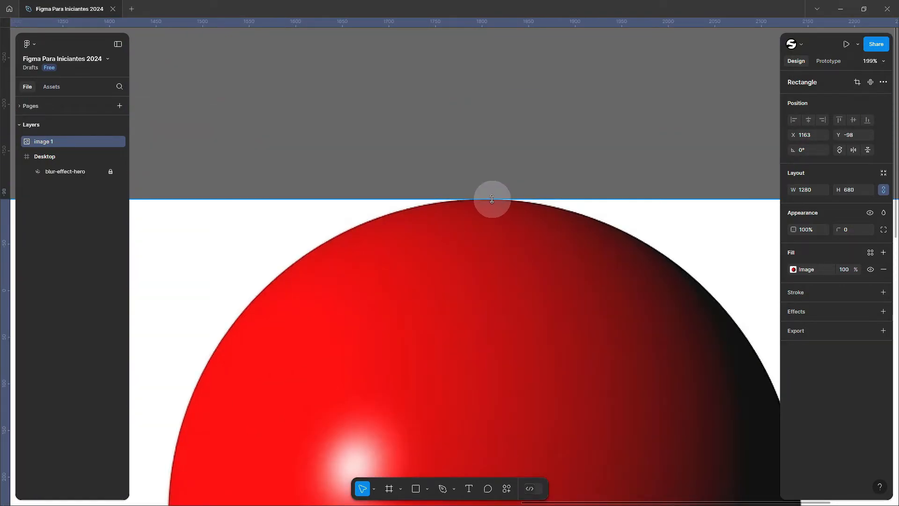
- Crop the sphere image's left and right edges to the sphere, fine-tune the crop to 678 × 679, and deselect it
scroll(494, 201, "down", 8)
left_click_drag(201, 270, 283, 277)
scroll(510, 270, "up", 2)
left_click(511, 270)
left_click(473, 205)
scroll(474, 204, "up", 12)
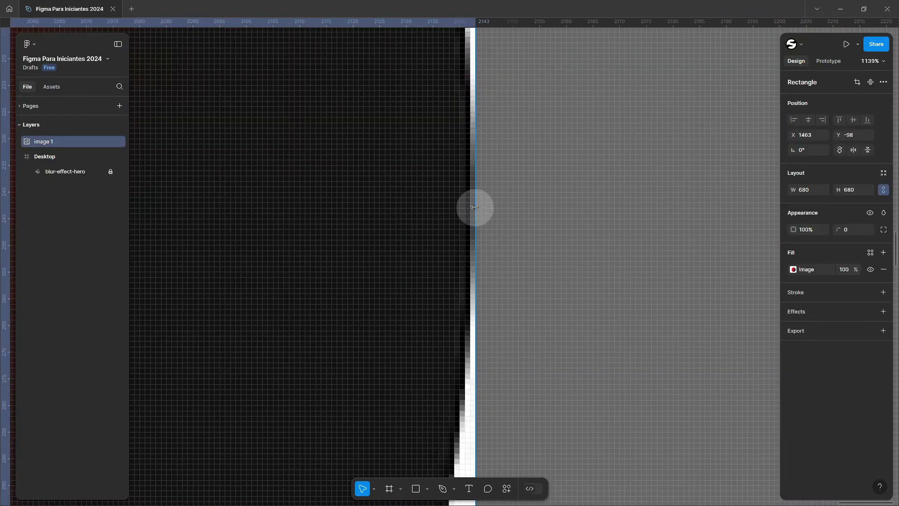
scroll(316, 205, "down", 11)
scroll(531, 403, "up", 7)
scroll(532, 404, "down", 10)
left_click(557, 285)
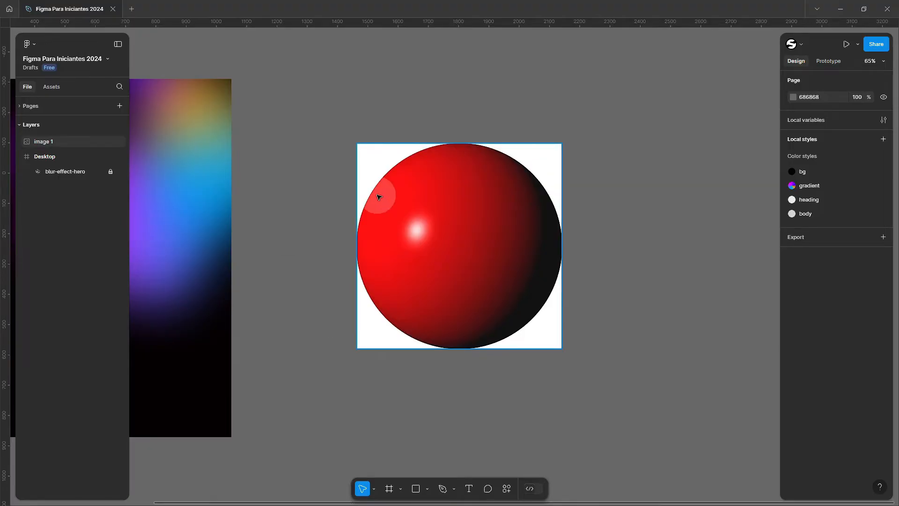
- Try lowering the cropped sphere image's opacity and undo the change
left_click(477, 217)
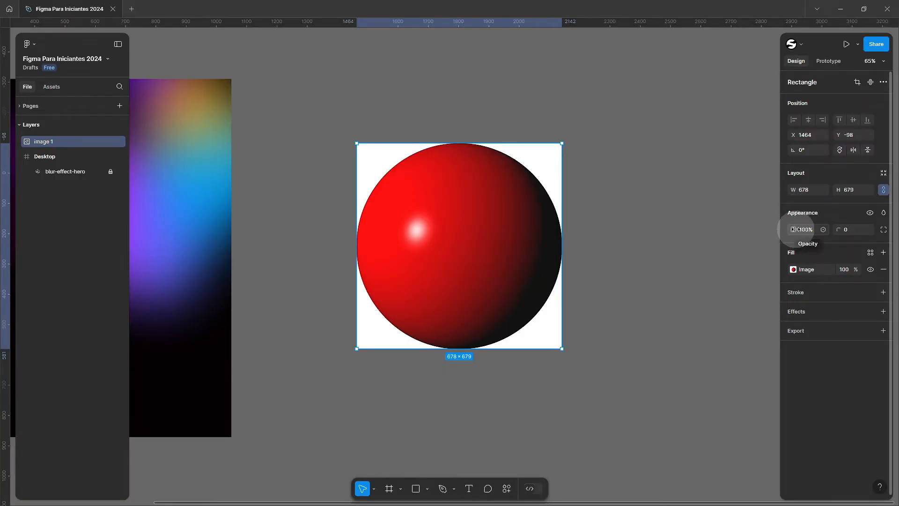
left_click_drag(800, 229, 697, 233)
key("ctrl+z")
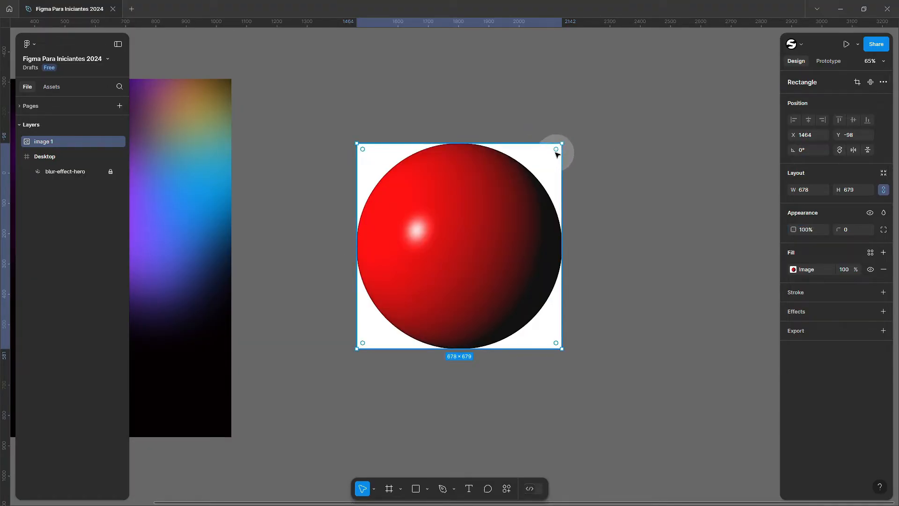
- Try rounding the sphere image's corners to a radius of 17 and undo the change
scroll(557, 153, "up", 5)
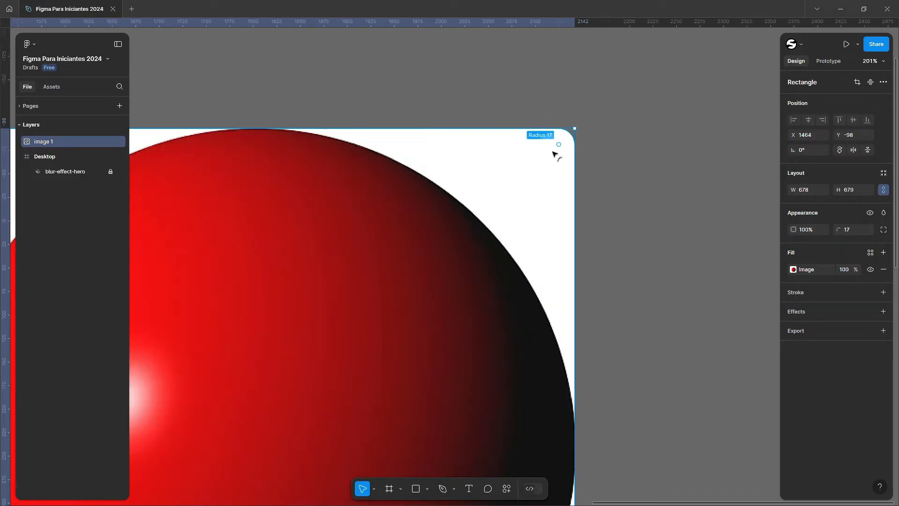
scroll(519, 201, "down", 2)
key("ctrl+z")
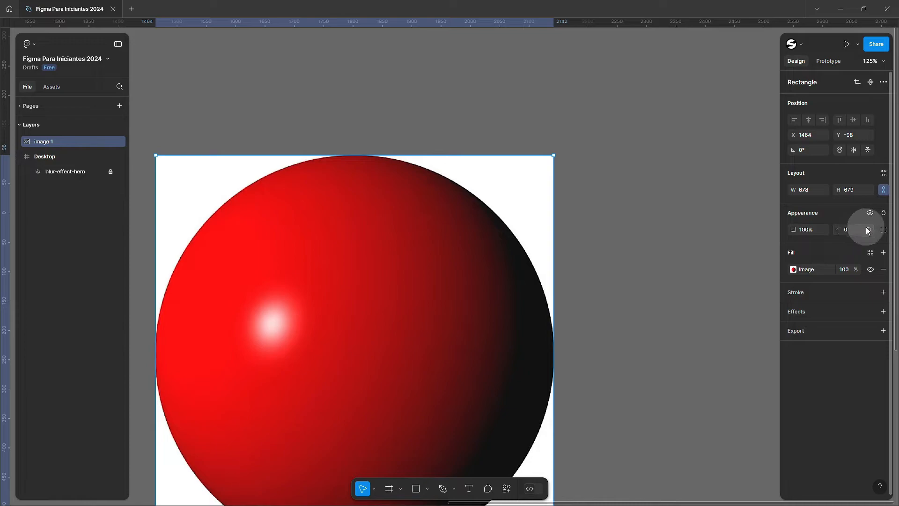
- Set the sphere image's corner radius to 20000 to cut away its white corners, and deselect it
left_click_drag(840, 228, 797, 229)
left_click_drag(855, 235, 855, 231)
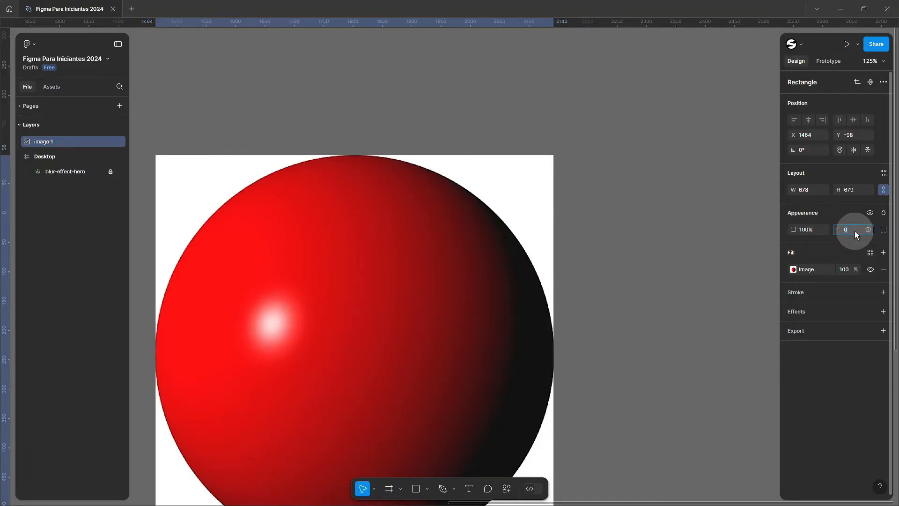
scroll(520, 199, "down", 5)
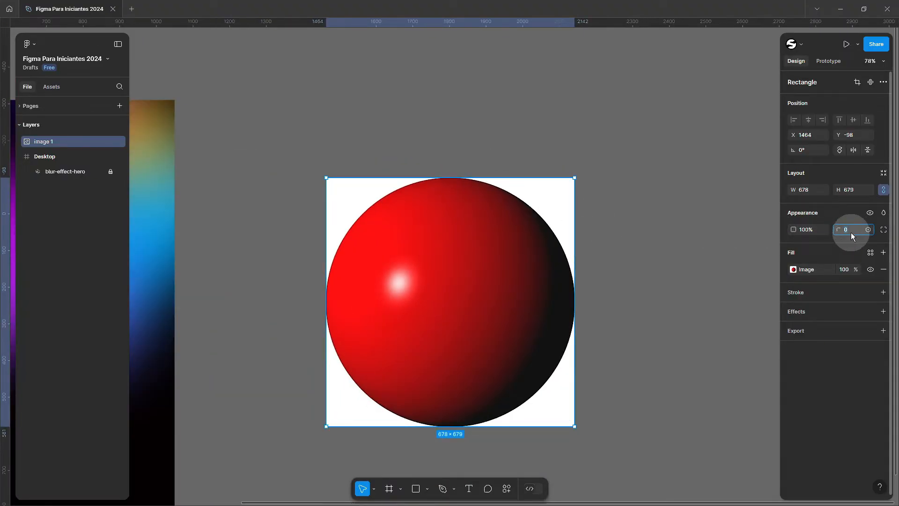
key("Return")
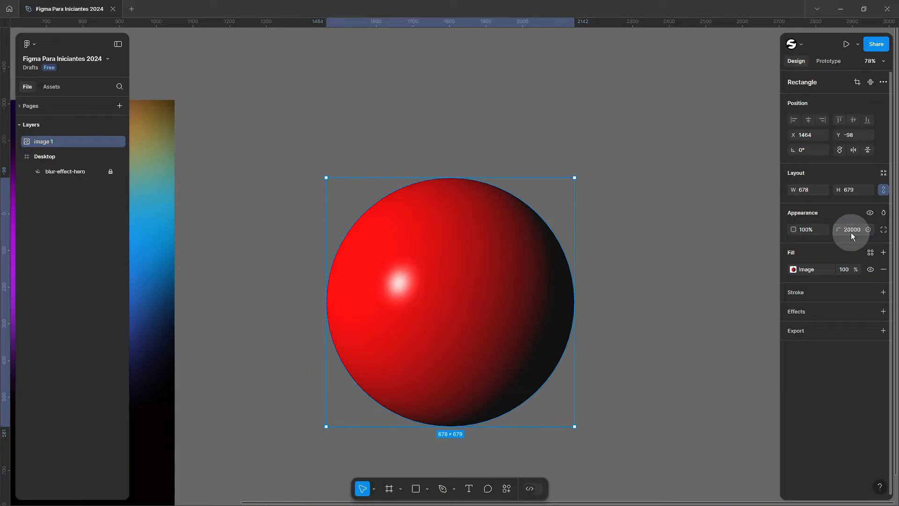
left_click(623, 193)
- Move the rounded sphere image into the Desktop frame at X 483, Y 178, above the blurred gradient
scroll(428, 209, "down", 3)
scroll(472, 233, "up", 1)
scroll(472, 232, "down", 5)
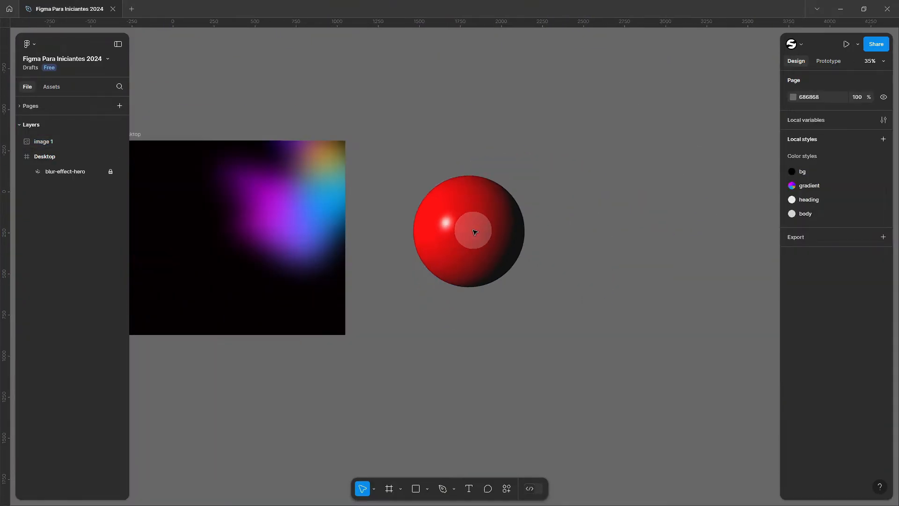
left_click(472, 232)
scroll(373, 232, "up", 3)
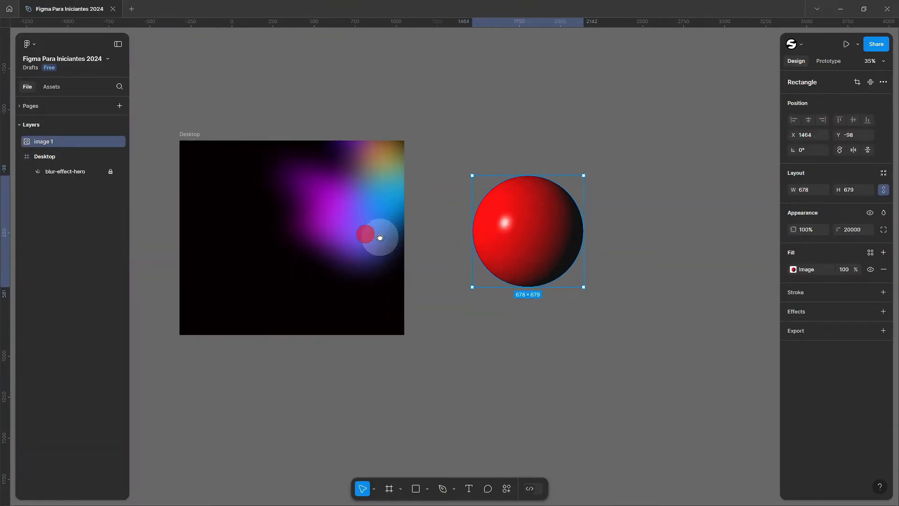
scroll(445, 239, "left", 3)
left_click_drag(676, 248, 473, 243)
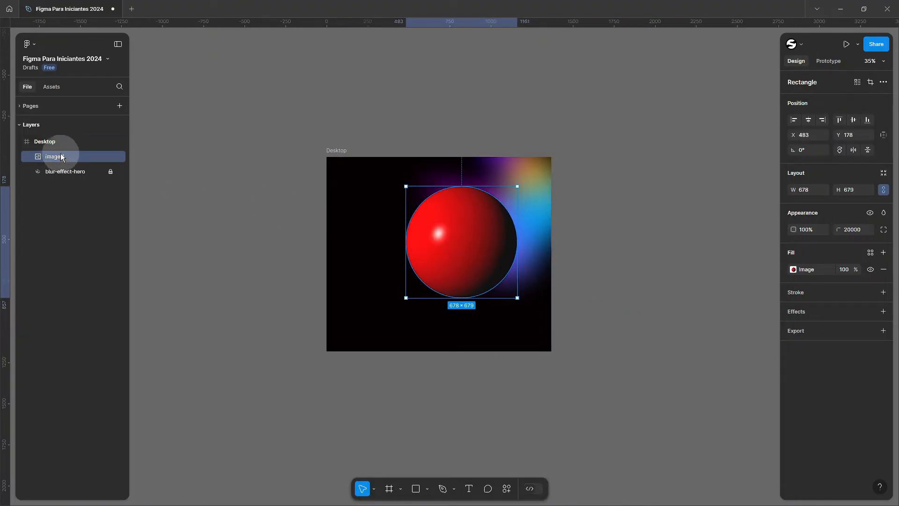
- Scale the sphere image proportionally to 418 × 418 and place it over the gradient at X 781, Y 218
scroll(457, 245, "up", 5)
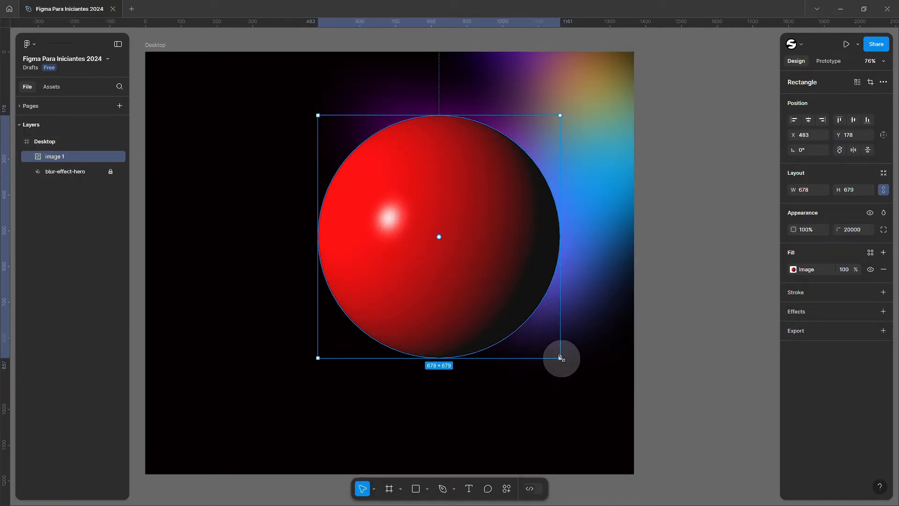
scroll(562, 361, "up", 5)
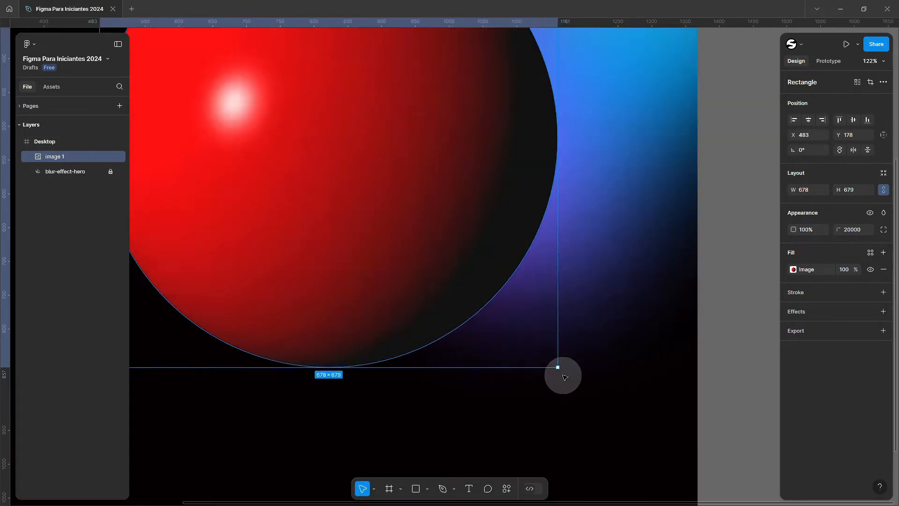
scroll(562, 375, "down", 4)
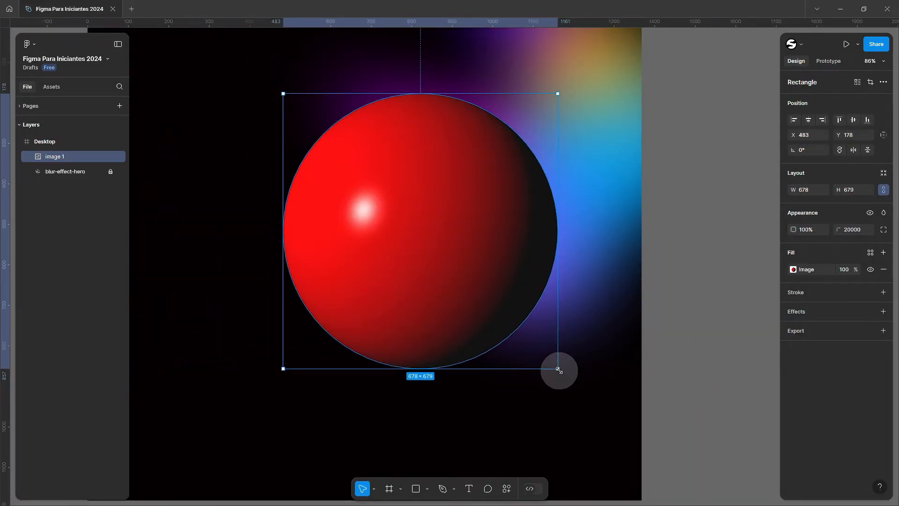
left_click_drag(559, 370, 340, 157)
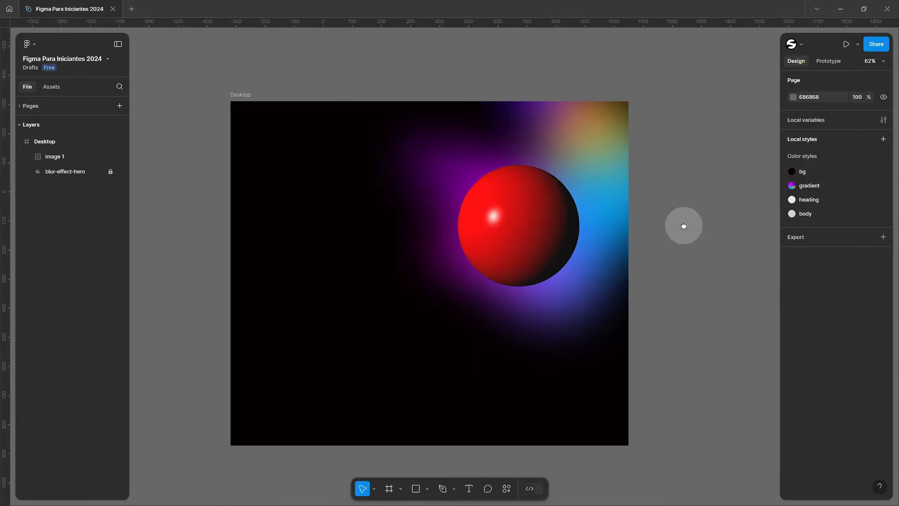
- Delete the red sphere image from the Desktop frame
left_click_drag(684, 225, 658, 223)
left_click(498, 215)
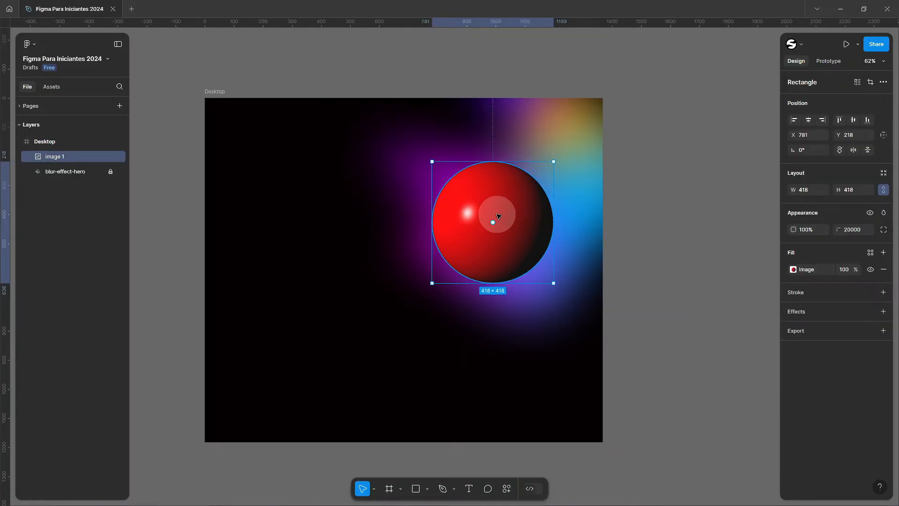
key("Delete")
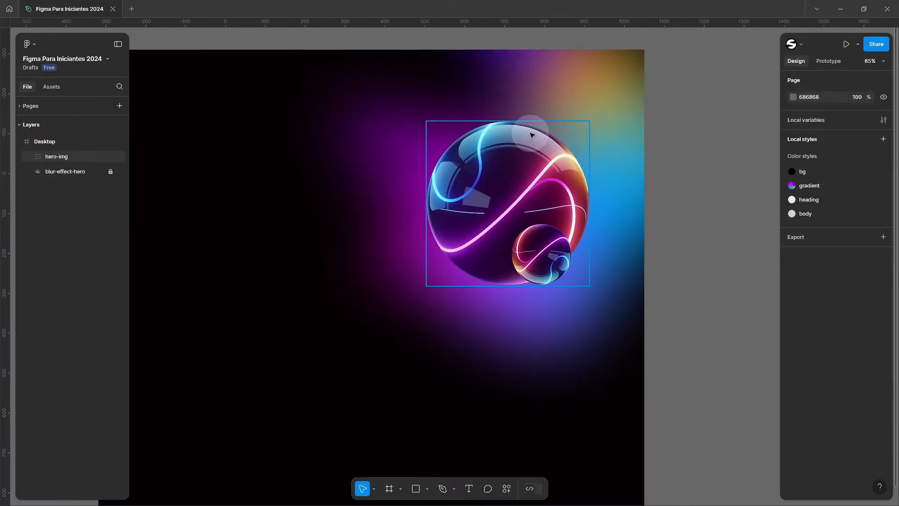
- Try moving the small sphere esfera-1 out of the hero-img artwork onto the frame's empty dark area, and undo the move
left_click(519, 195)
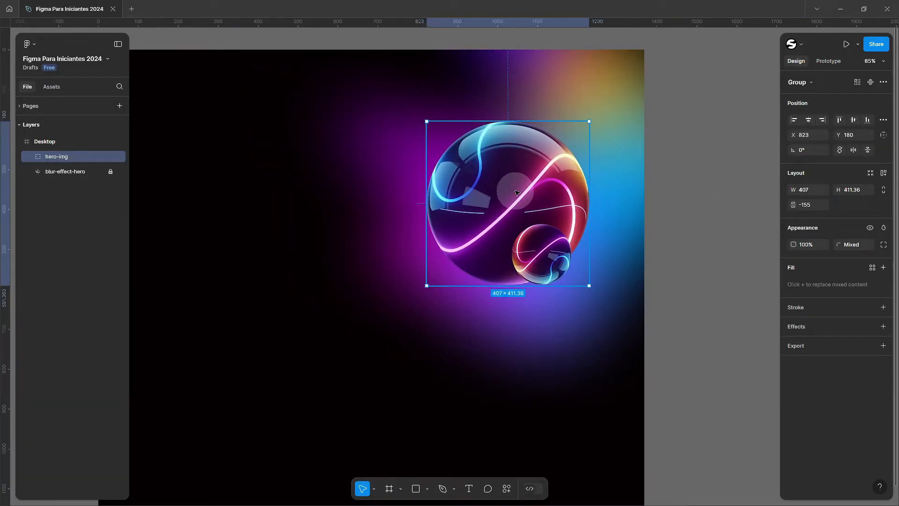
double_click(531, 235)
left_click_drag(552, 246, 295, 288)
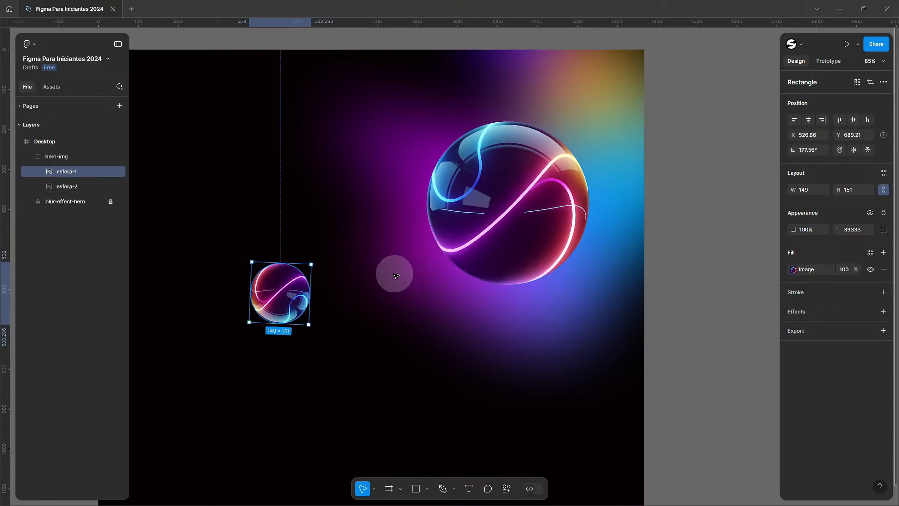
left_click_drag(311, 328, 361, 278)
key("ctrl+z")
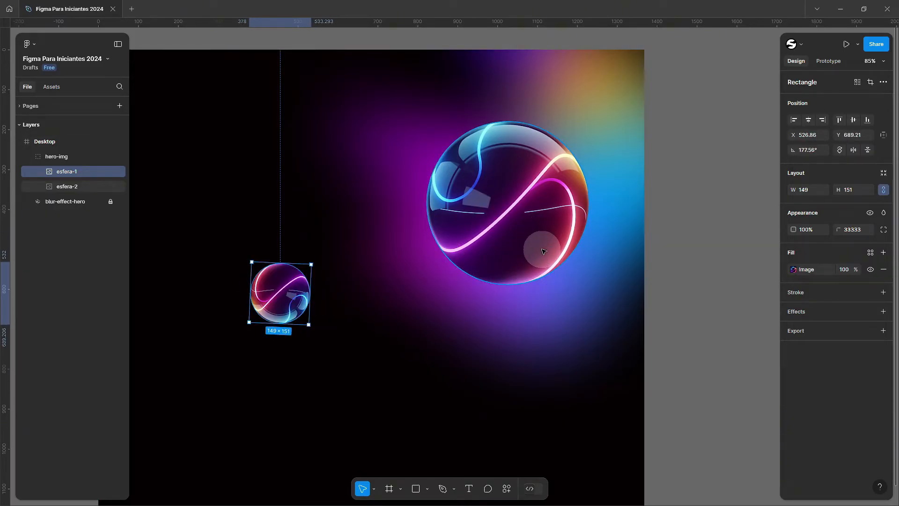
left_click_drag(543, 251, 543, 255)
left_click(566, 325)
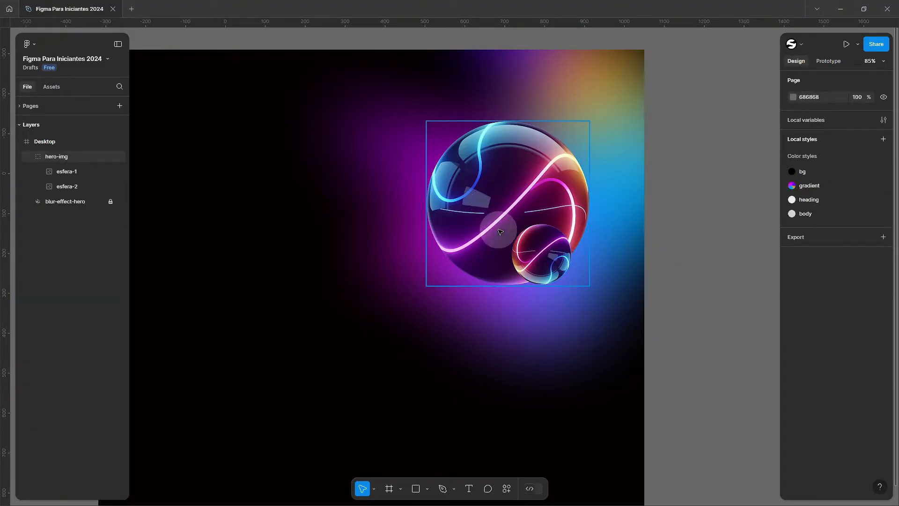
- Ungroup the hero-img group into its separate esfera-1 and esfera-2 layers
left_click(521, 220)
left_click(523, 374)
left_click(514, 190)
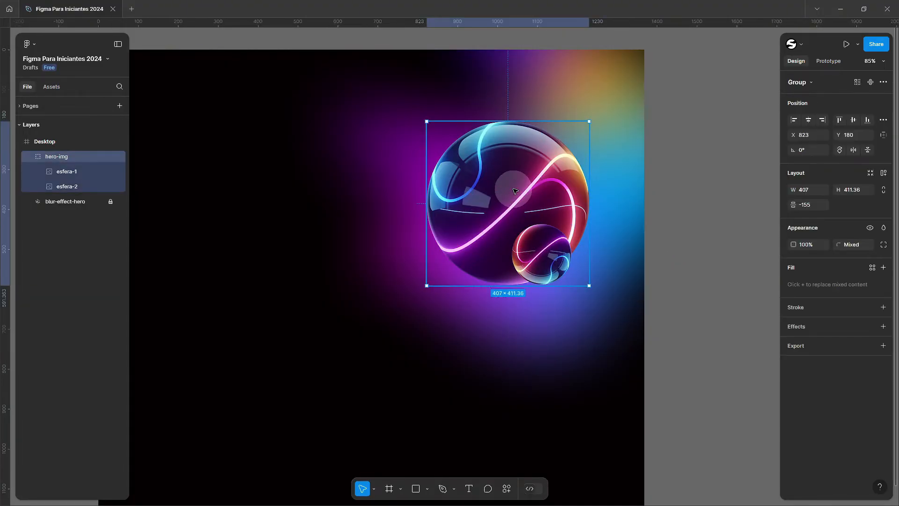
mouse_move(514, 192)
left_mouse_down()
mouse_move(399, 192)
mouse_move(515, 192)
left_mouse_up()
left_click(66, 171)
left_click(66, 185, "shift")
key("ctrl+shift+g")
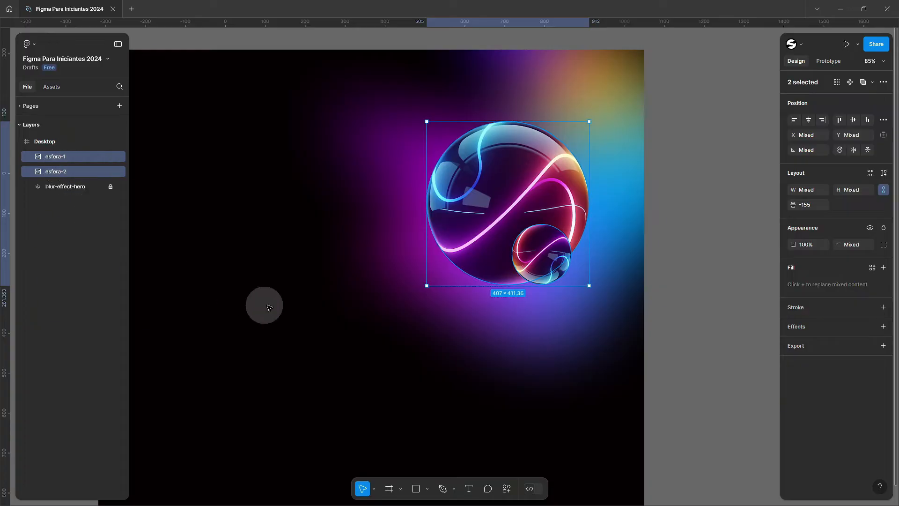
- Try moving the large sphere esfera-2 on its own and return it to its original position
left_click(260, 307)
left_click_drag(534, 174, 387, 186)
left_click_drag(388, 267, 536, 257)
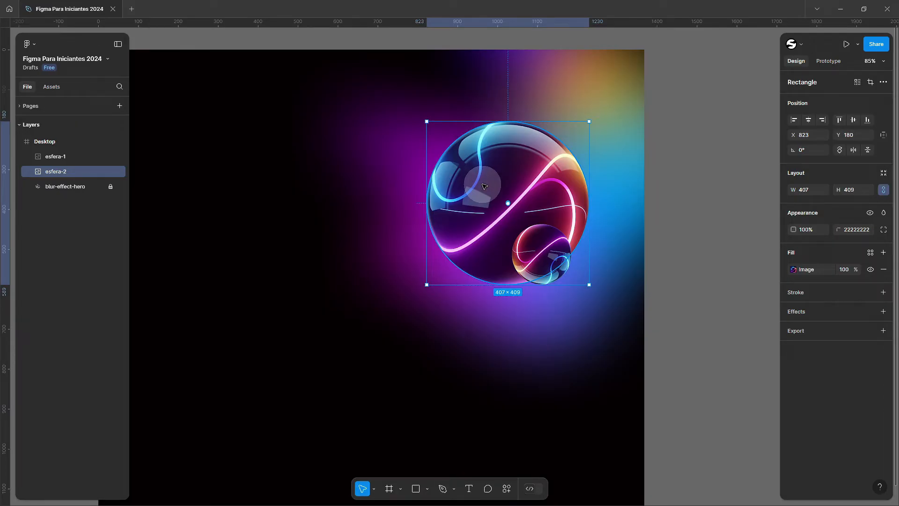
- Group esfera-1 and esfera-2 together, try moving the group as one object, and undo that move
left_click(549, 248, "shift")
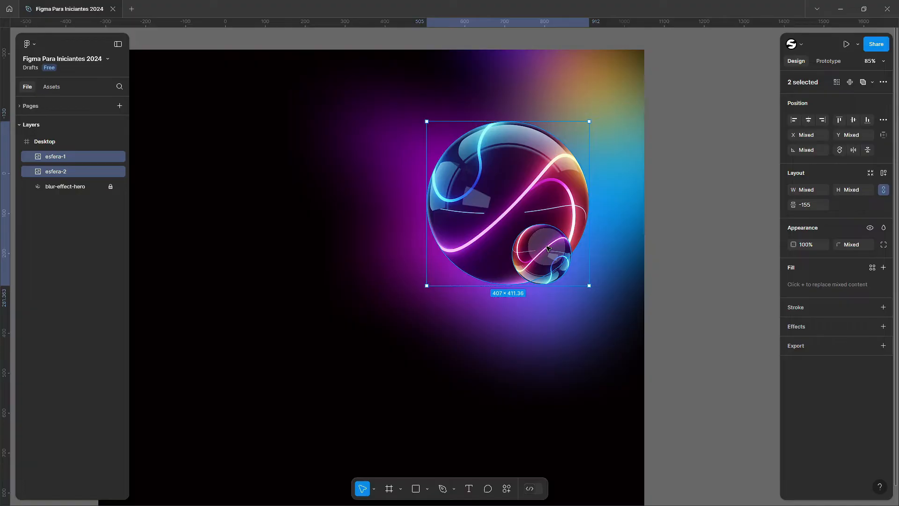
key("ctrl+g")
left_click(525, 336)
mouse_move(526, 201)
left_mouse_down()
mouse_move(513, 190)
mouse_move(518, 196)
left_mouse_up()
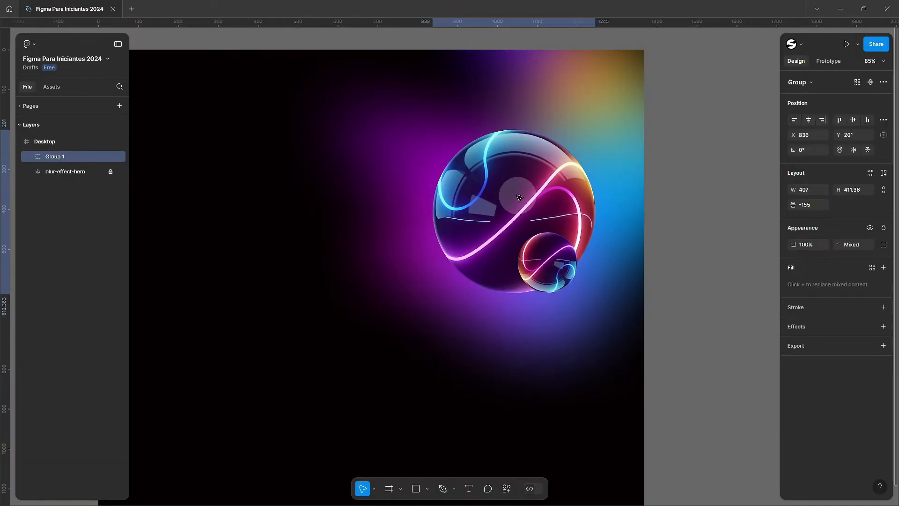
key("ctrl+z")
- Rename the new group as hero-img and move it to X 826, Y 197
left_click(51, 159)
double_click(57, 161)
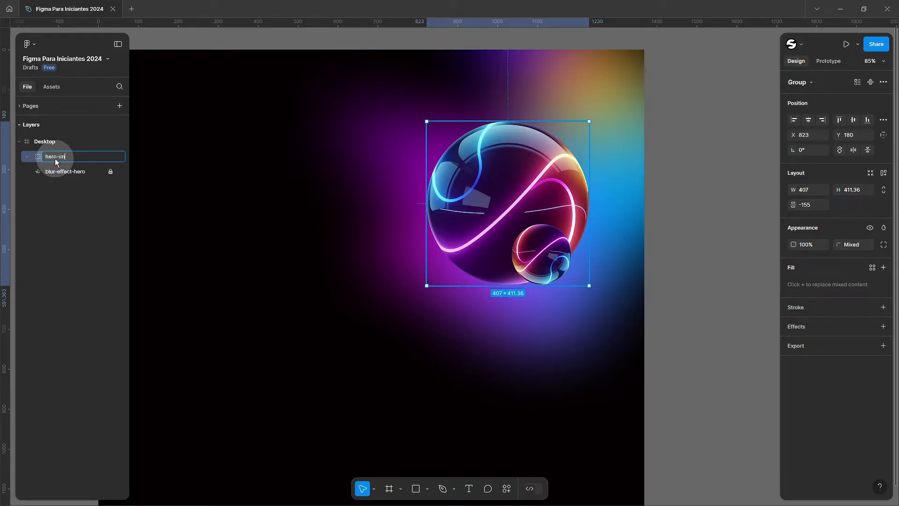
key("Return")
scroll(553, 169, "down", 3)
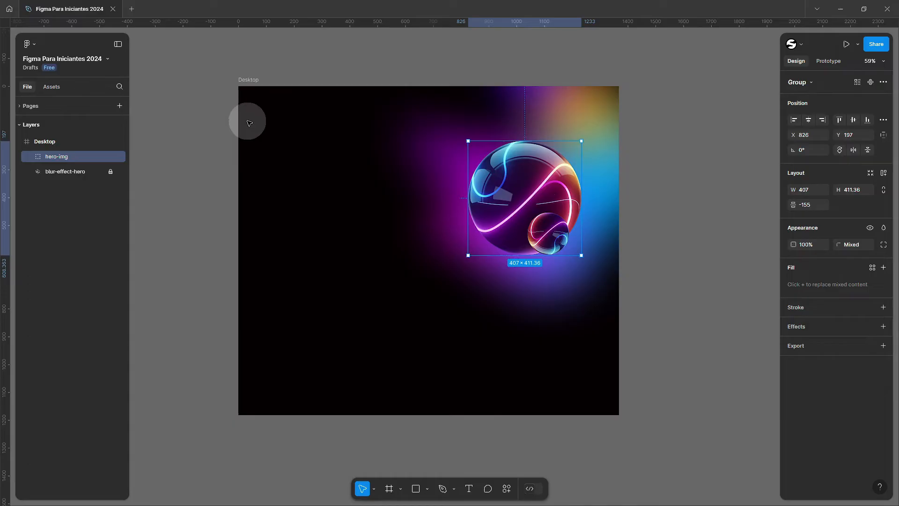
- Duplicate the small sphere esfera-1 inside the hero-img group, placing the copy over the dark area at X 355.86, Y 591.21
double_click(560, 238)
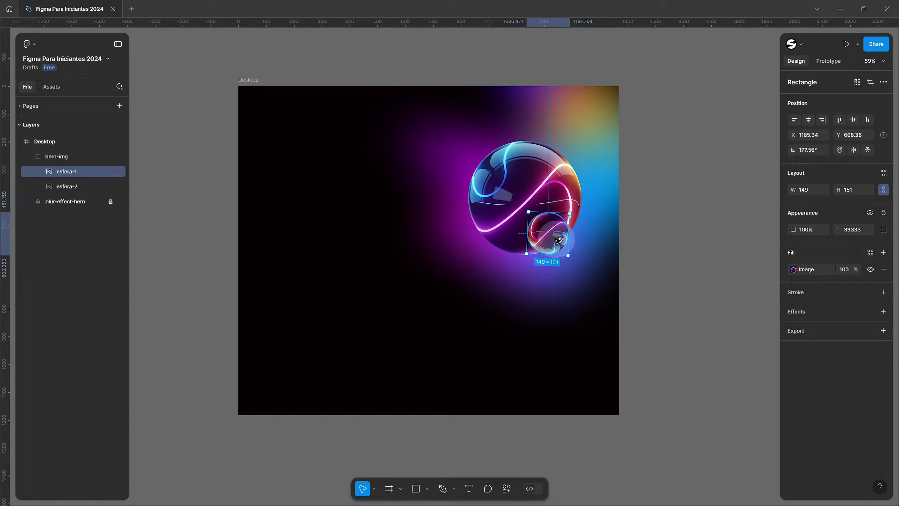
left_click_drag(556, 239, 325, 233)
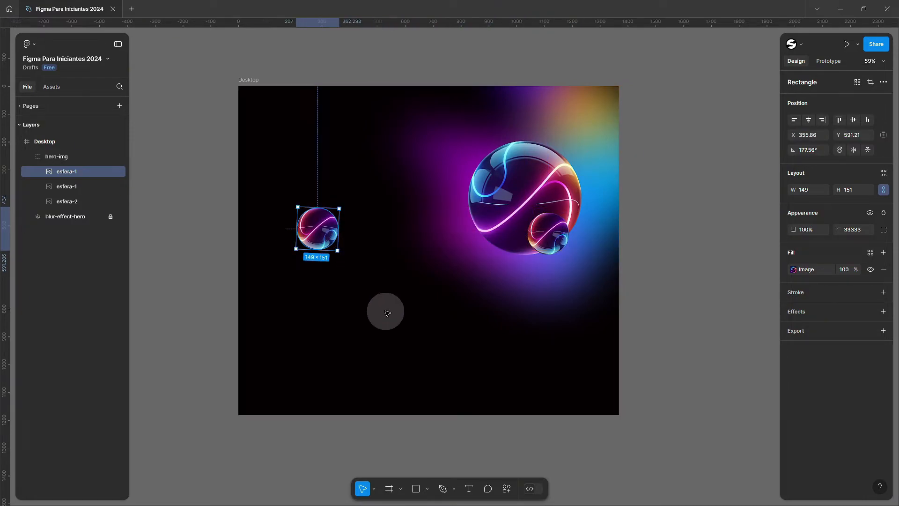
left_click(535, 283)
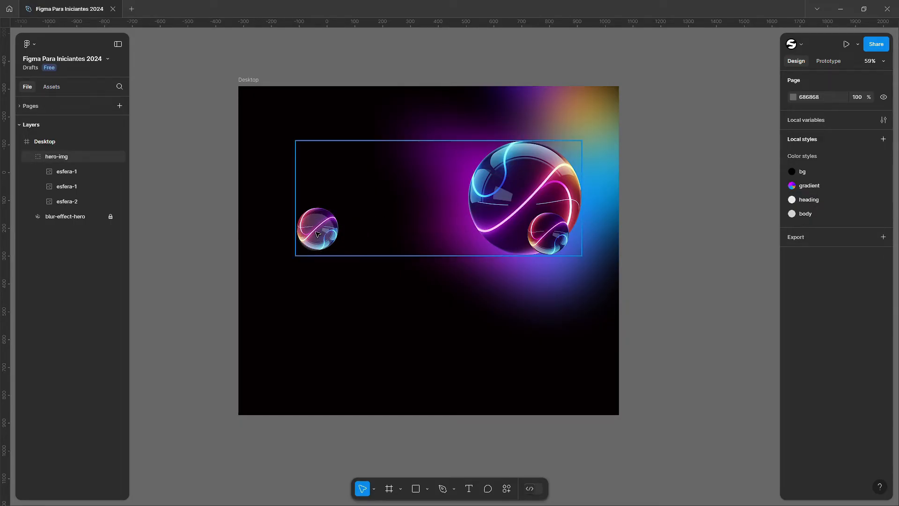
- Compare selecting the whole hero-img group with directly selecting the duplicated small sphere inside it, clearing the selection each time
left_click(395, 218)
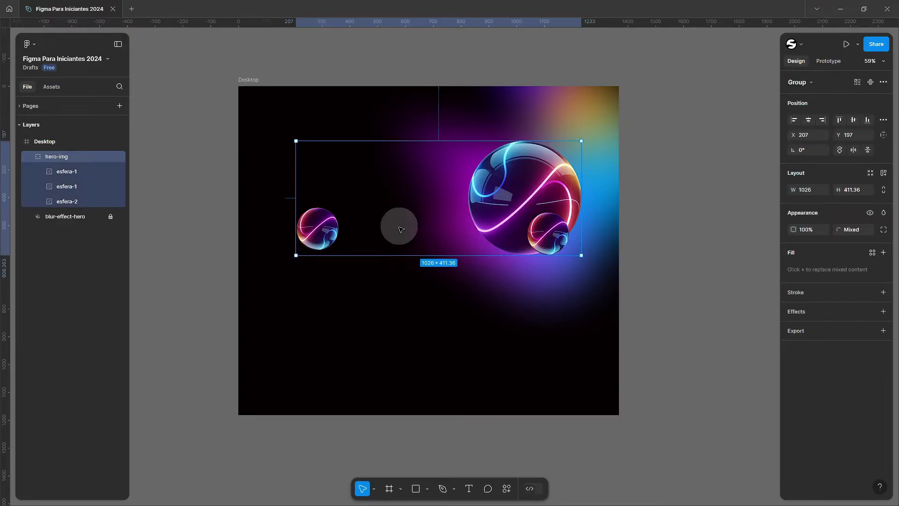
left_click(330, 293)
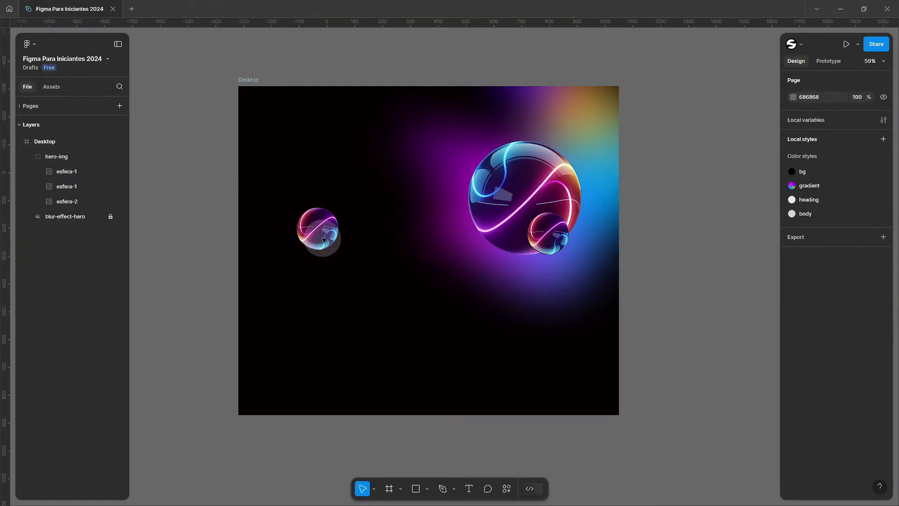
left_click(313, 245, "ctrl")
left_click(325, 302)
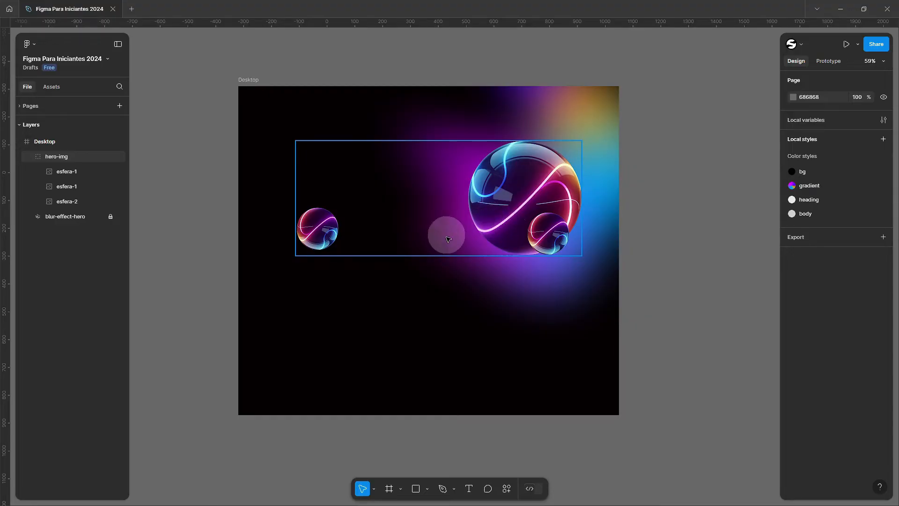
- Move the duplicated esfera-1 layer out of hero-img, placing it above the group in the Desktop frame, and collapse the group
left_click(319, 230)
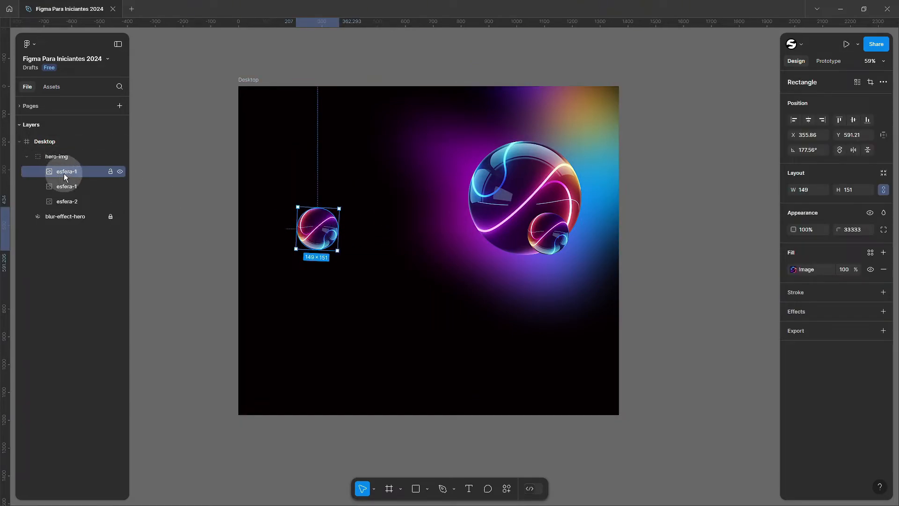
left_click_drag(74, 174, 57, 151)
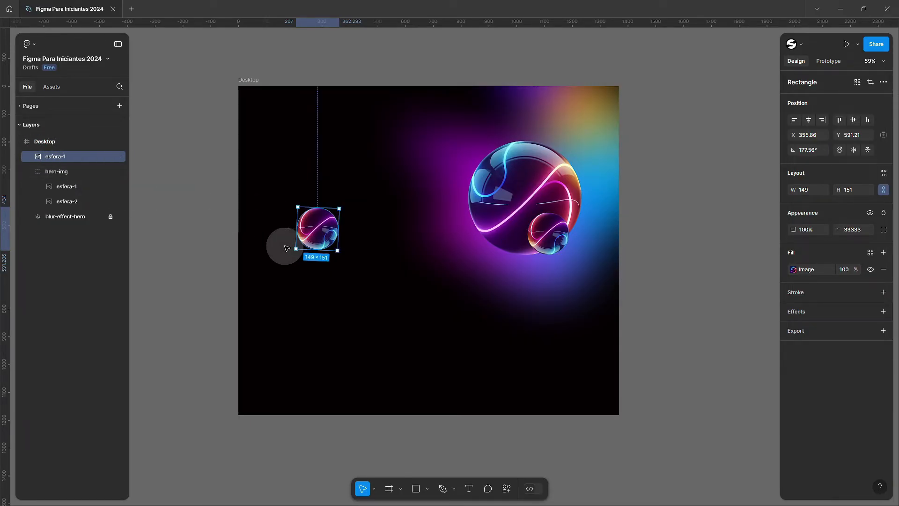
left_click(25, 173)
- Hide the hero-img group
left_click(61, 171)
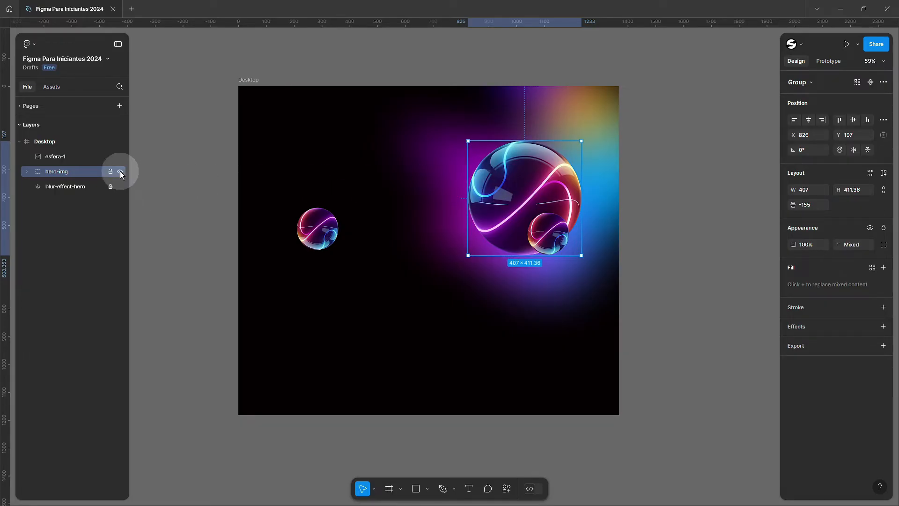
left_click(120, 171)
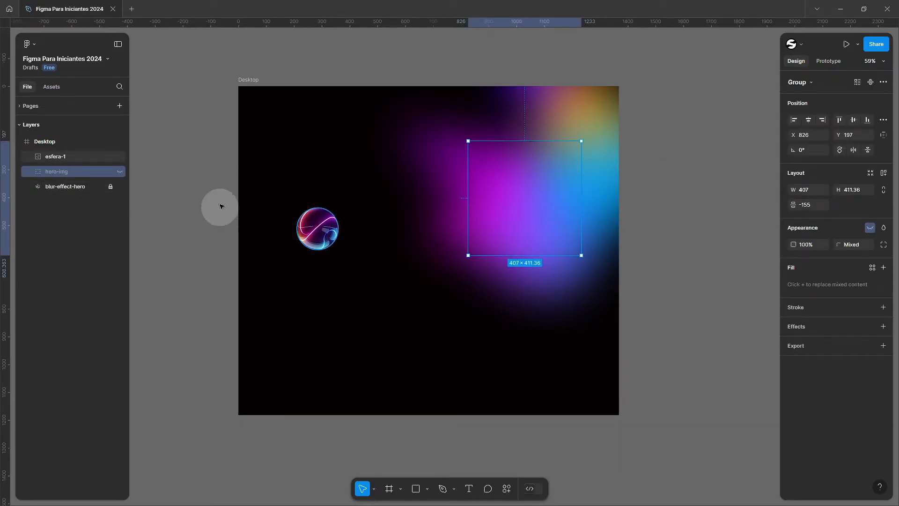
- Move the separate esfera-1 sphere to the upper-left area of the Desktop frame
left_click(184, 187)
left_click_drag(190, 159, 195, 184)
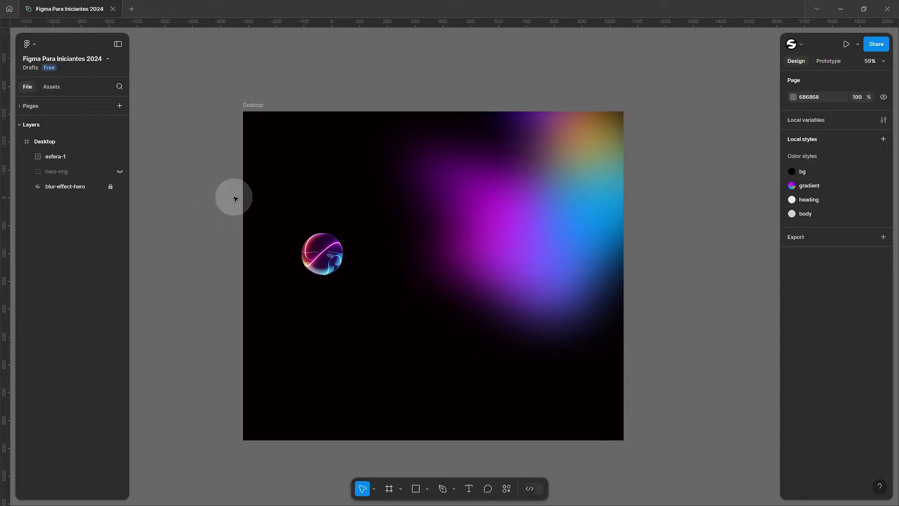
scroll(279, 180, "up", 3)
left_click_drag(347, 288, 323, 155)
- Rotate the esfera-1 sphere to about -23.83°
scroll(314, 150, "up", 5)
left_click_drag(378, 213, 376, 222)
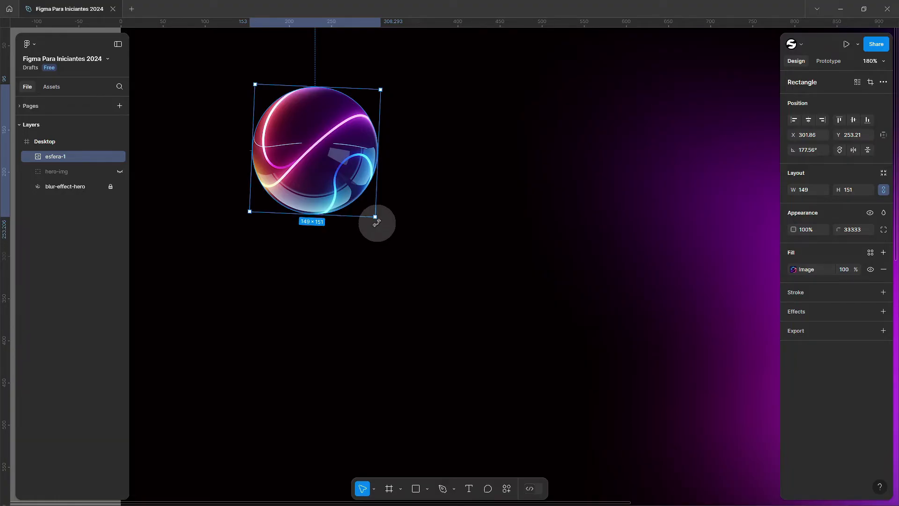
left_click_drag(378, 222, 285, 66)
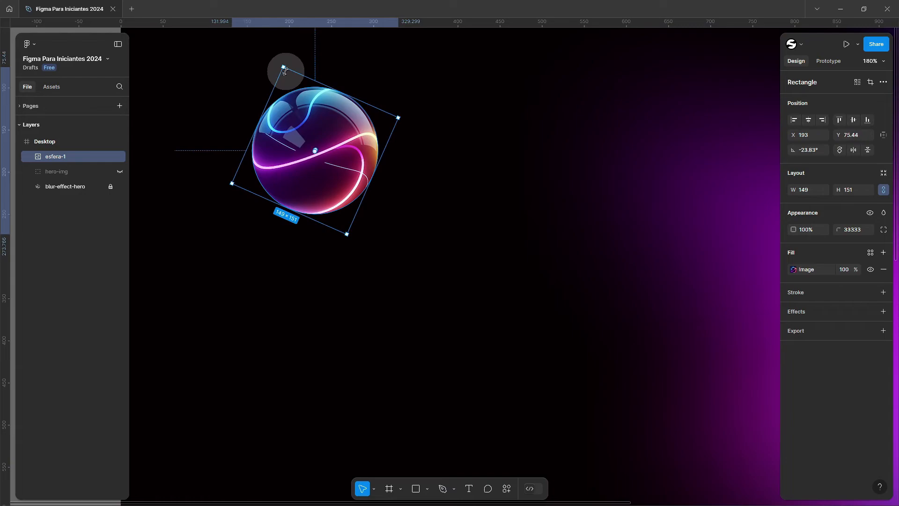
- Shrink the esfera-1 sphere with its proportions constrained, setting its width to 48
left_click_drag(347, 234, 287, 224)
scroll(324, 170, "down", 5)
scroll(323, 183, "up", 4)
scroll(304, 206, "up", 5)
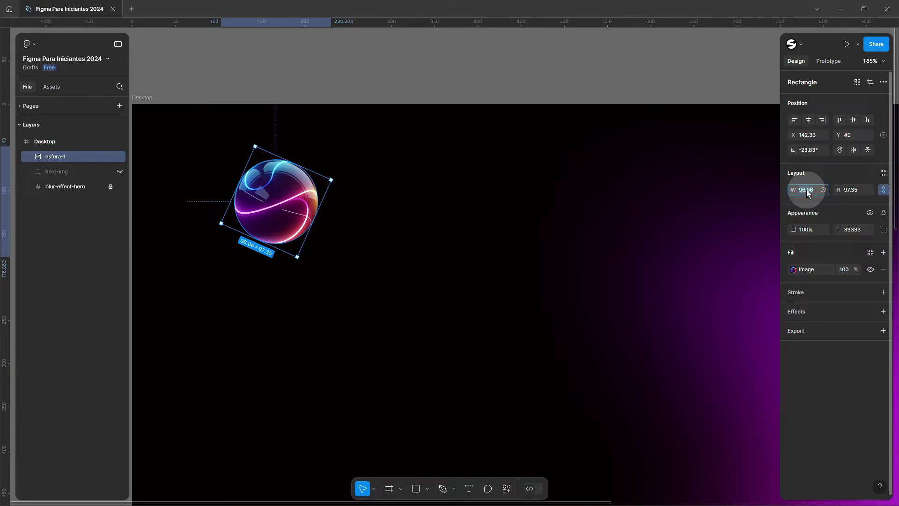
key("Tab")
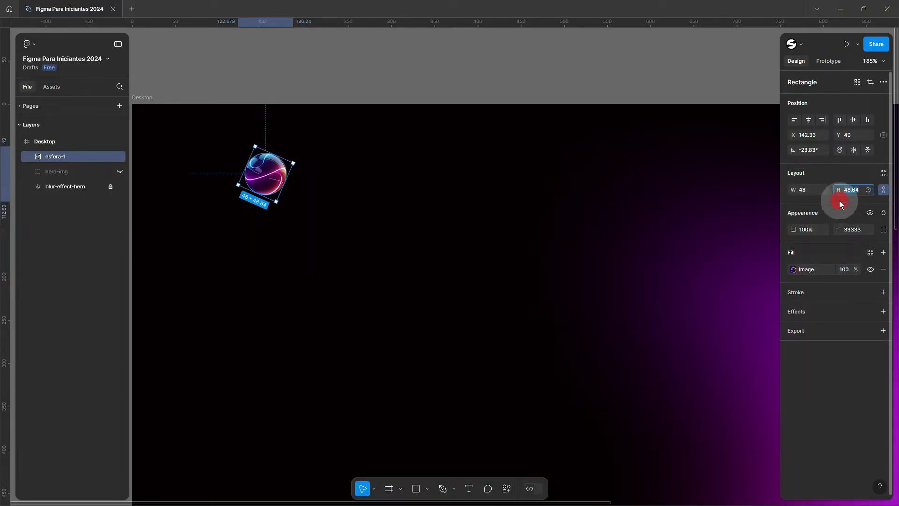
- Try resizing the sphere with unconstrained proportions, entering width 96 and height 96, undo both changes and constrain the proportions again
left_click(884, 193)
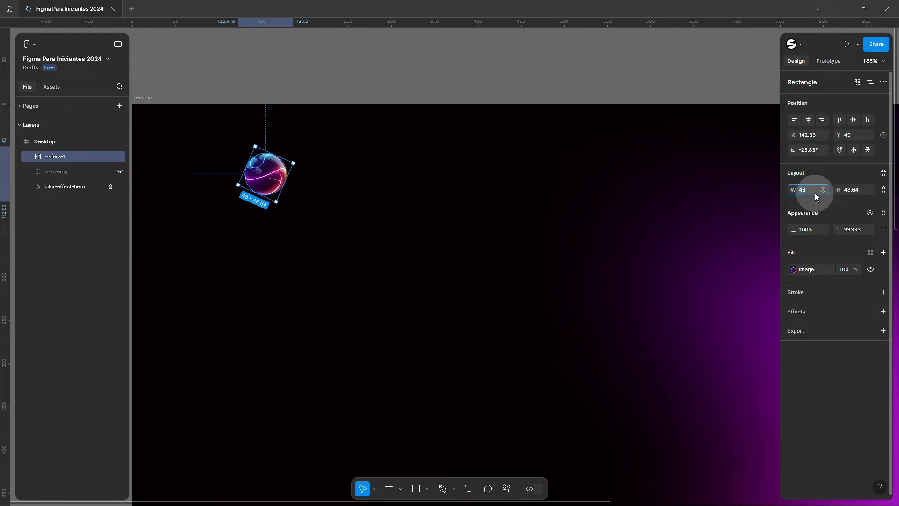
type("6")
key("Tab")
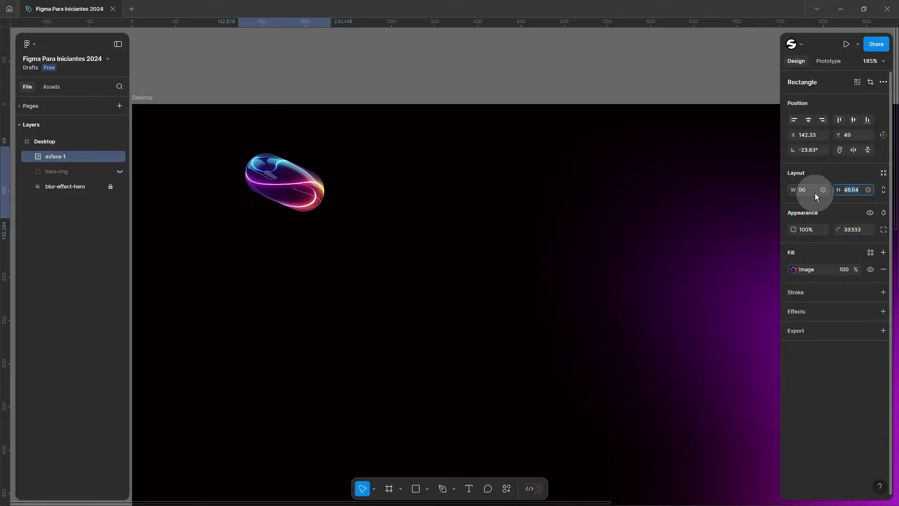
type("96")
key("Tab")
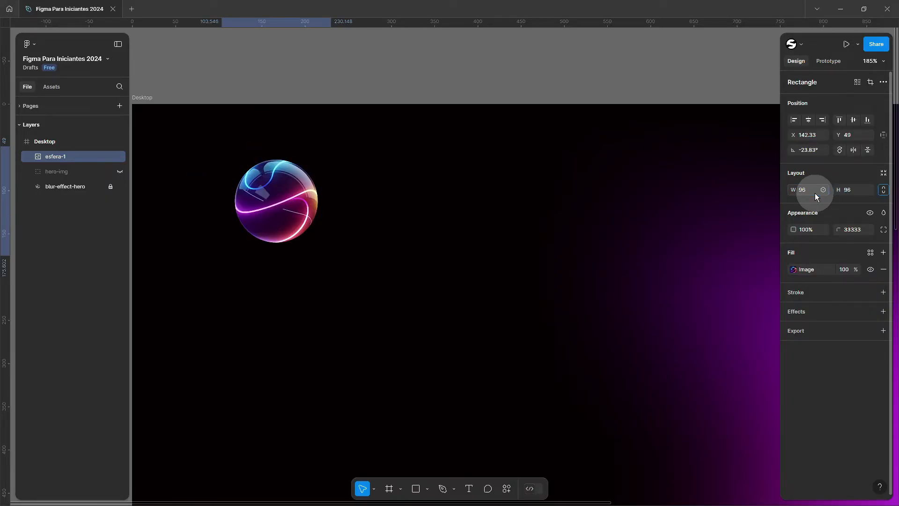
key("ctrl+z")
key("ctrl+z")
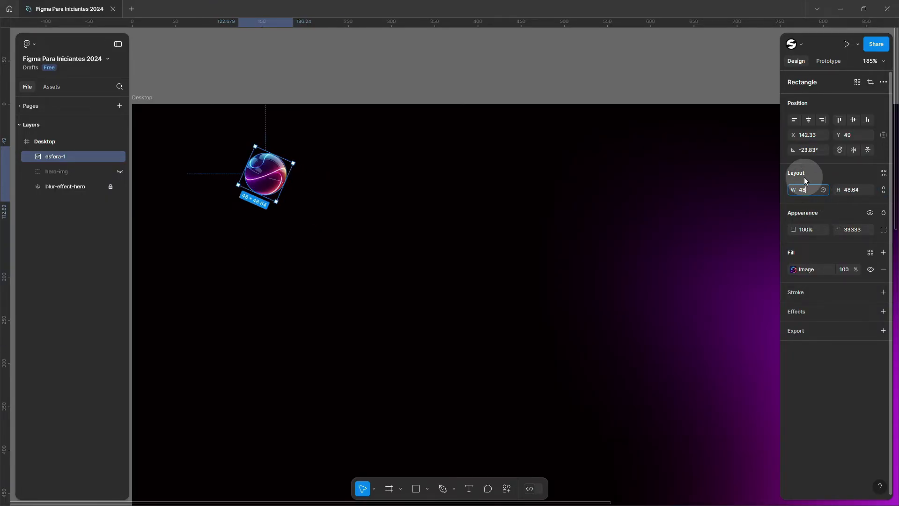
left_click(881, 191)
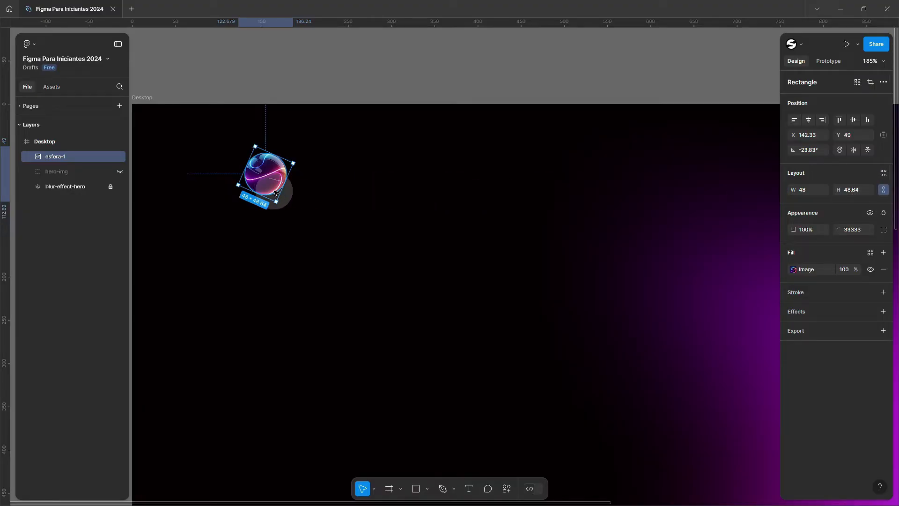
- Show the layout grids and move the sphere to the start of the second column at X 181.65, Y 42
left_click_drag(271, 174, 267, 168)
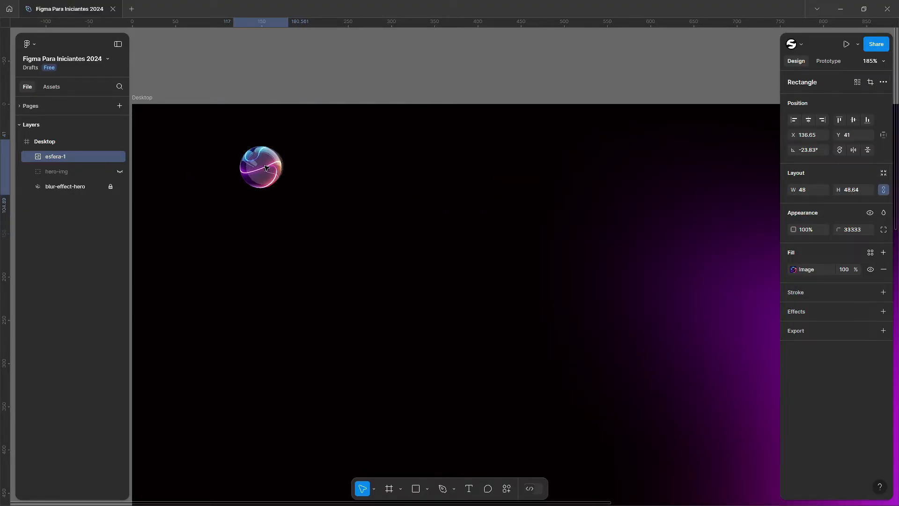
key("ctrl+shift+4")
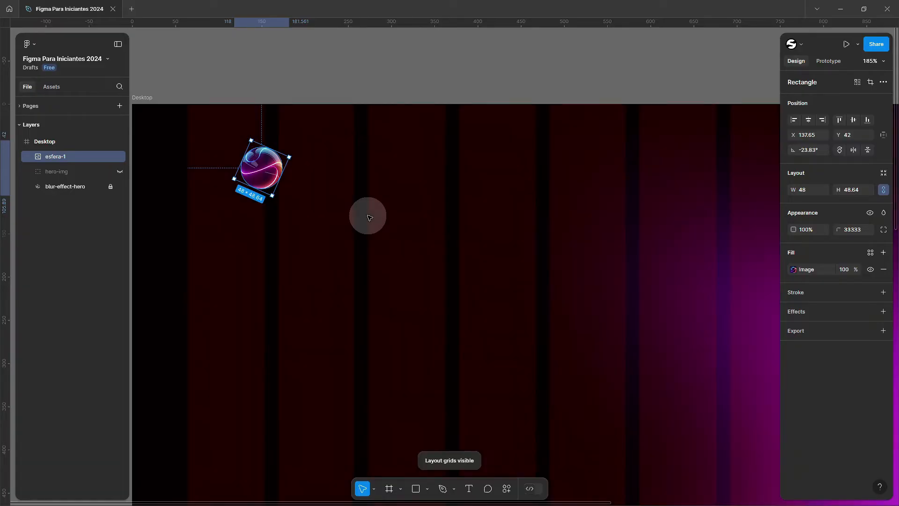
key("shift+1")
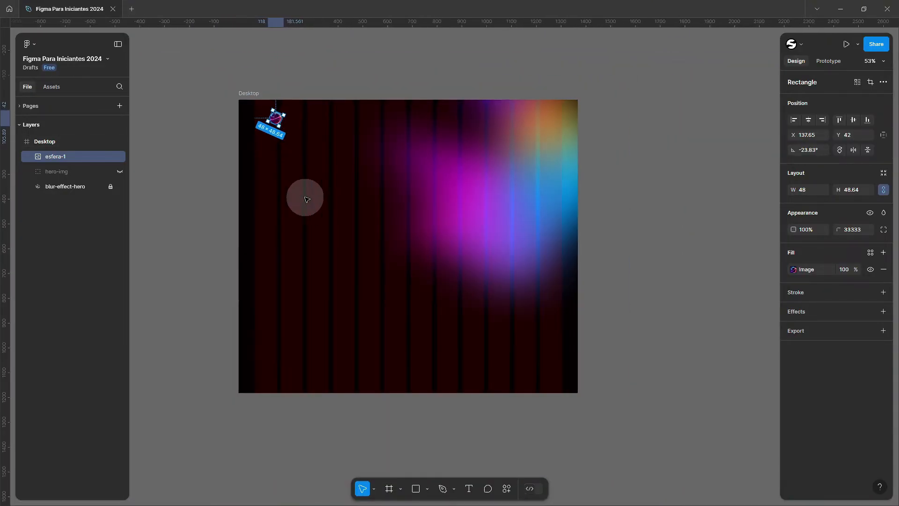
key("shift+2")
scroll(315, 121, "up", 2)
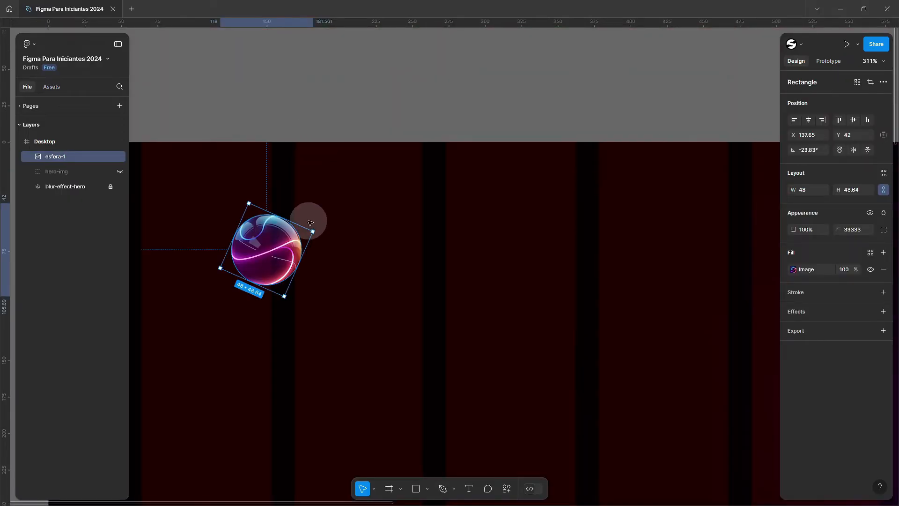
left_click_drag(263, 256, 327, 257)
- Check the sphere's alignment with the second column's edge, clear the selection and hide the layout grids
scroll(277, 261, "up", 10)
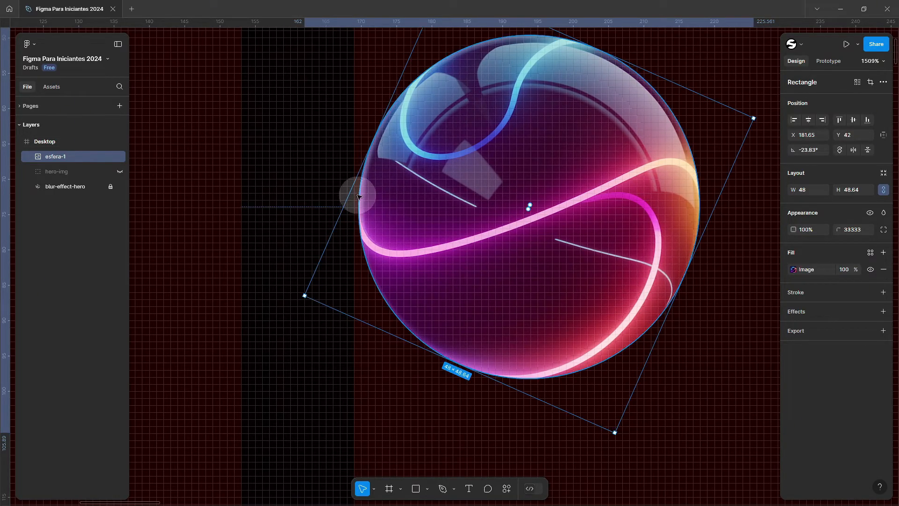
scroll(405, 261, "down", 7)
scroll(331, 211, "up", 8)
scroll(568, 215, "down", 10)
left_click(515, 84)
left_click_drag(515, 84, 356, 84)
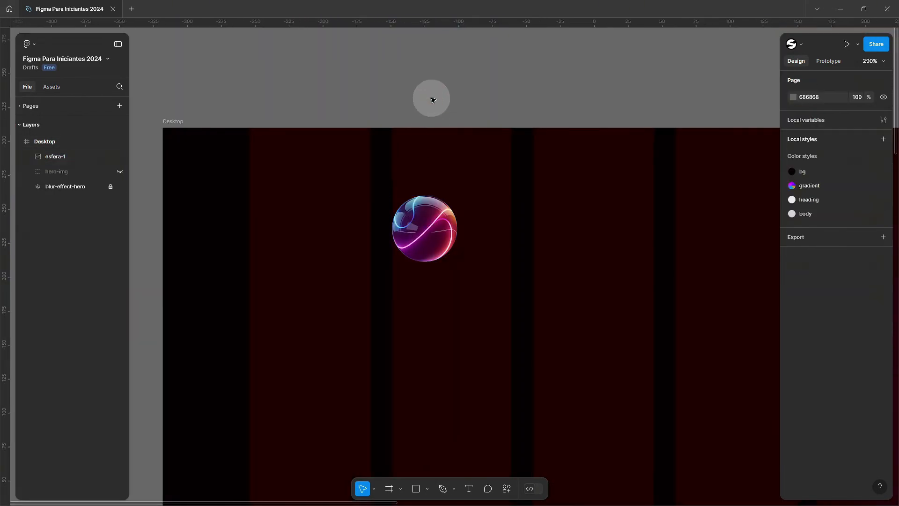
scroll(366, 164, "down", 3)
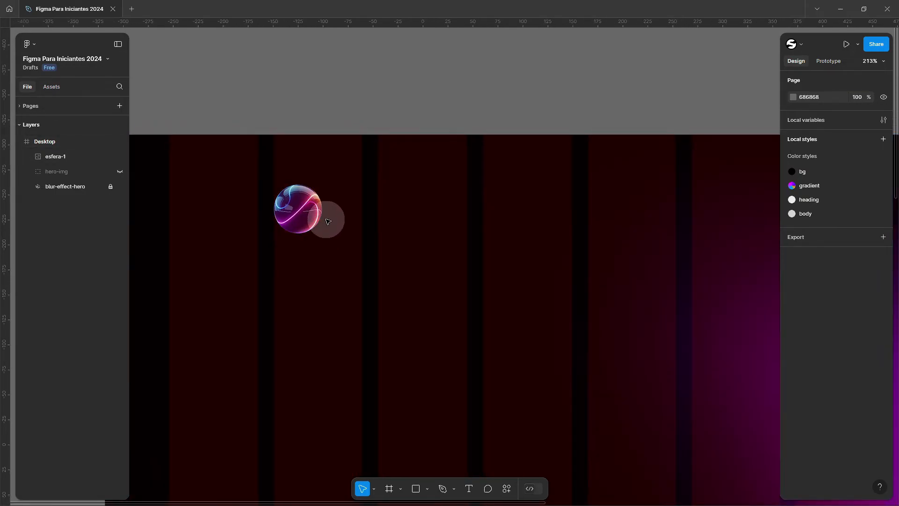
key("ctrl+g")
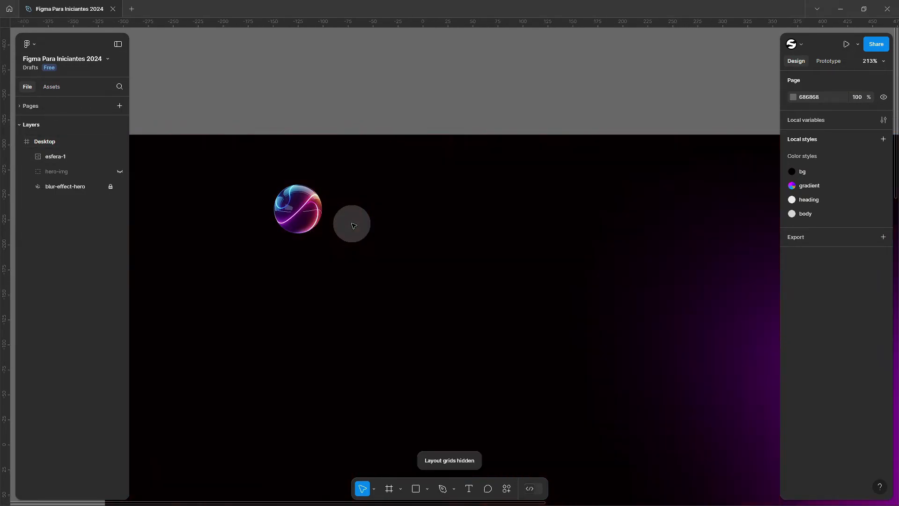
scroll(353, 234, "down", 2)
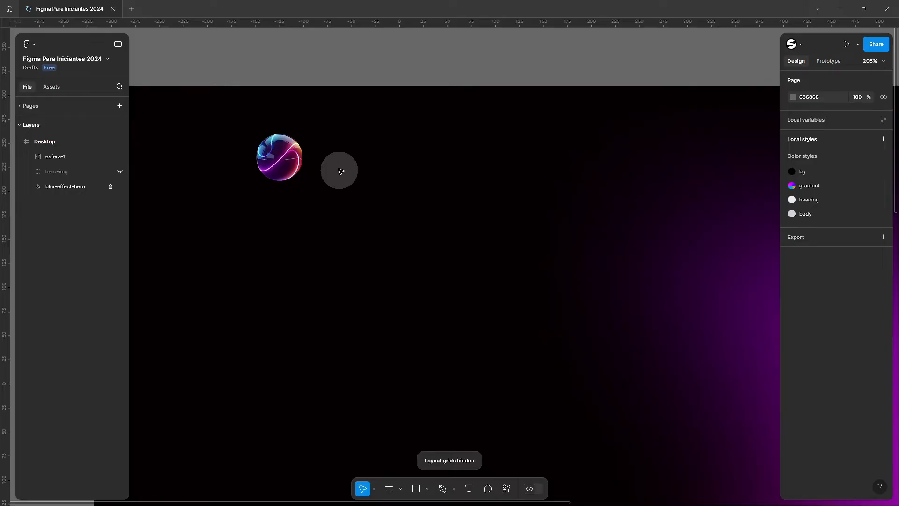
- Add the text "AESFERA" beside the sphere at X 260, Y 60 and select its whole content
key("t")
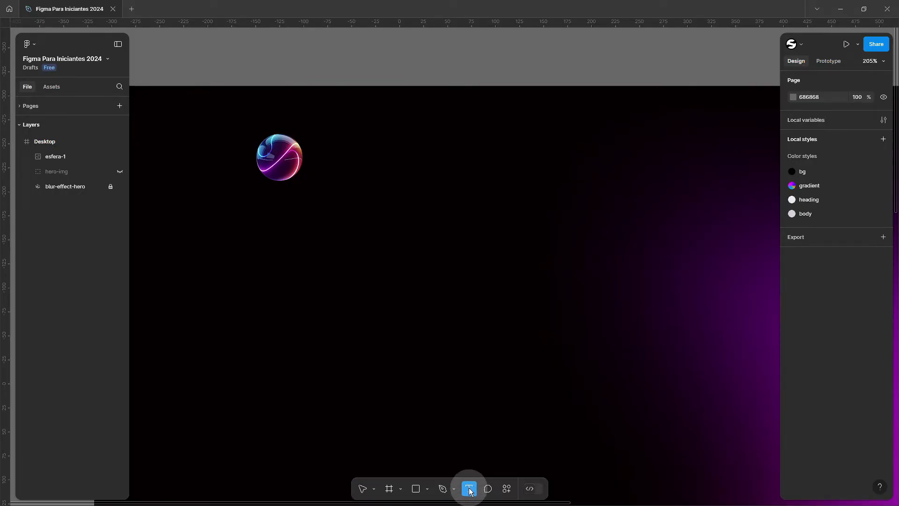
left_click(386, 185)
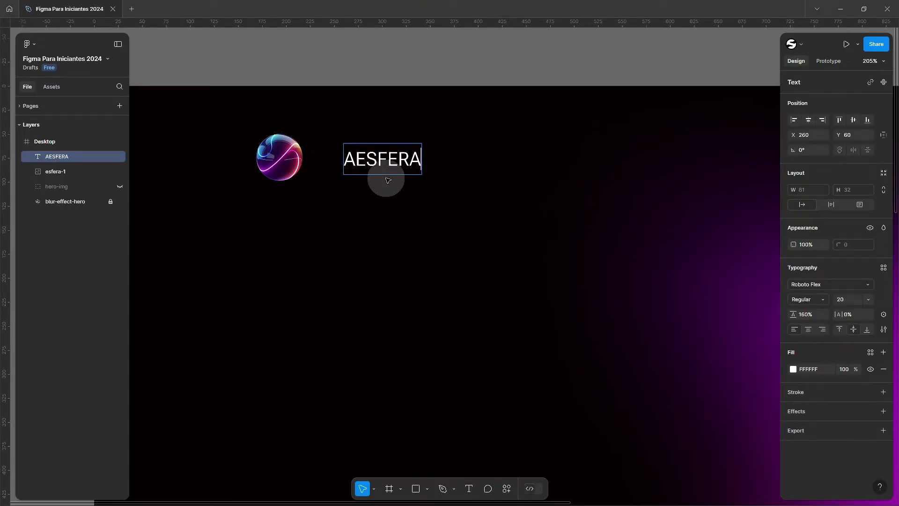
key("ctrl+a")
scroll(388, 180, "up", 5)
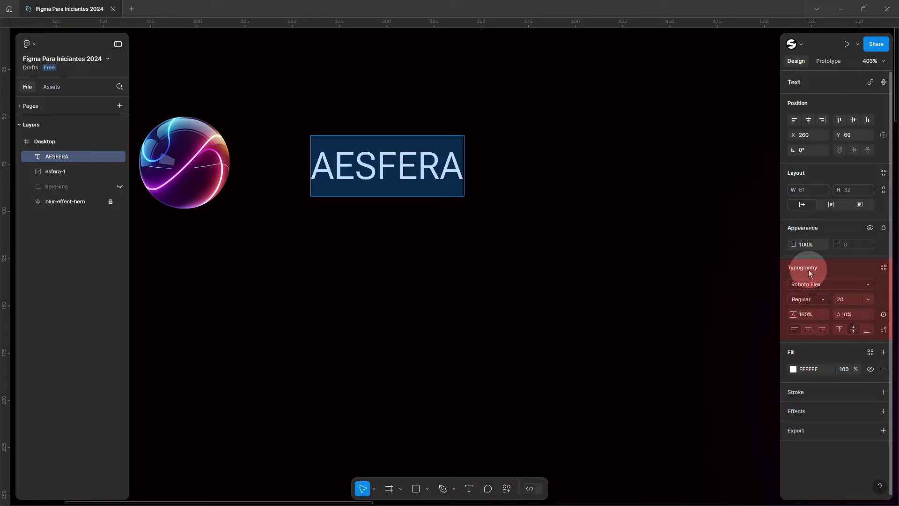
- Browse the Google fonts for the AESFERA text, review the font categories and choose Roboto Flex
left_click(840, 284)
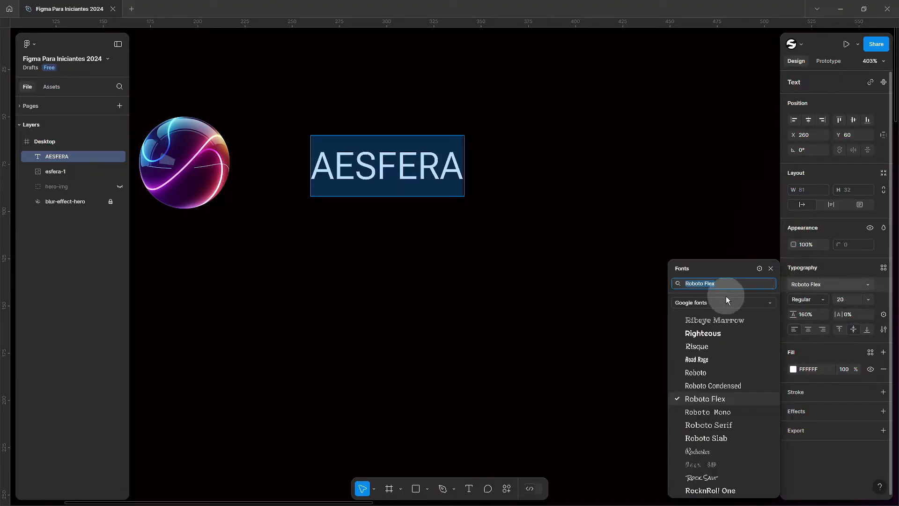
scroll(726, 353, "down", 3)
scroll(735, 328, "up", 5)
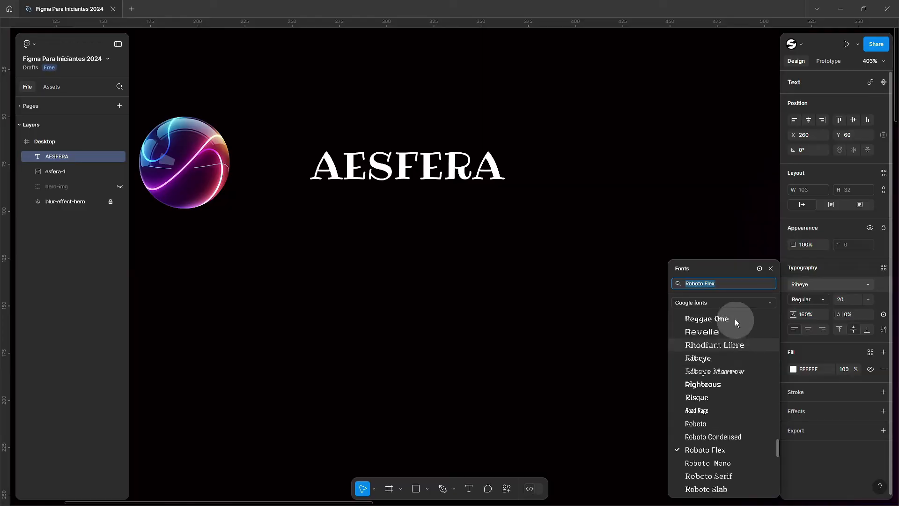
scroll(735, 328, "up", 6)
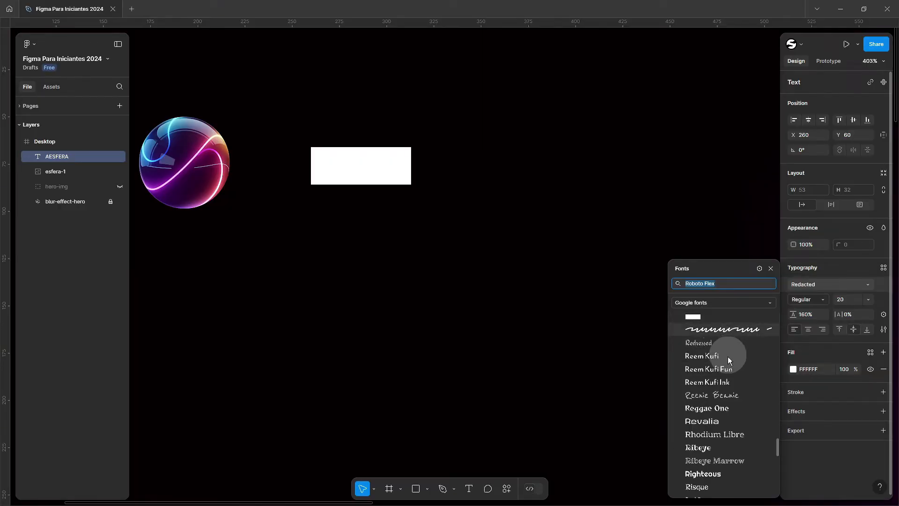
left_click(710, 302)
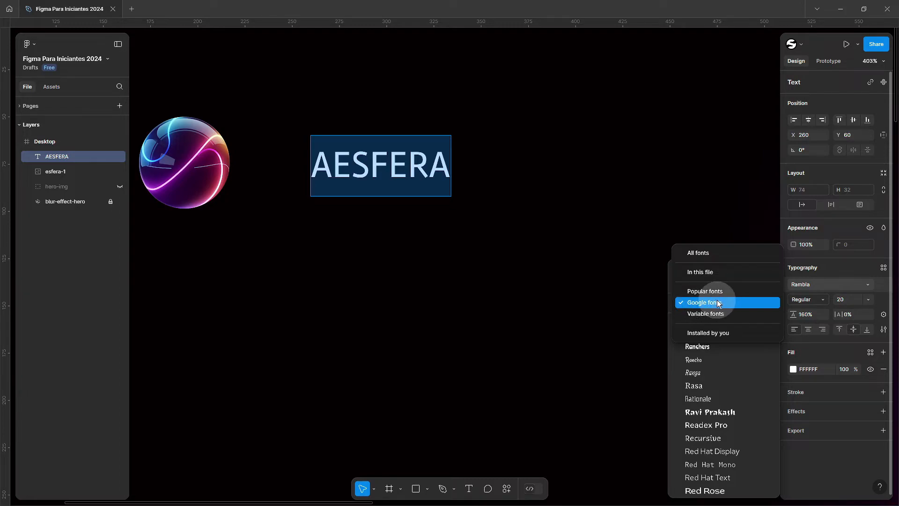
left_click(718, 303)
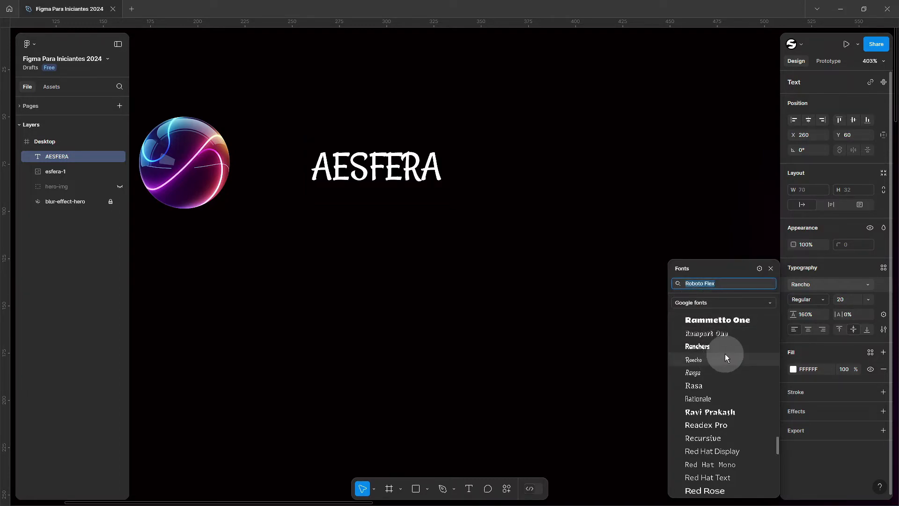
left_click(707, 333)
type("Roboto Flex")
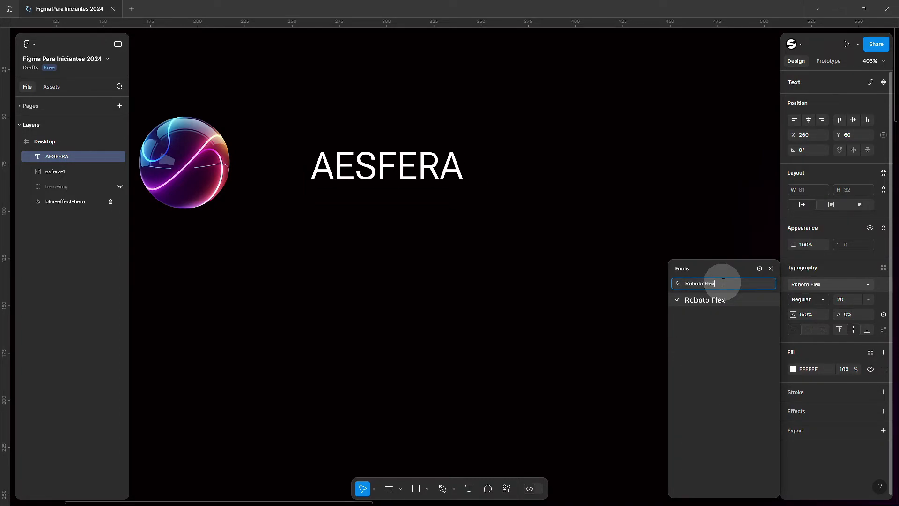
key("Return")
- Set the AESFERA text to size 22 and weight Black, and move it closer to the sphere at X 234, Y 57
scroll(375, 178, "down", 2)
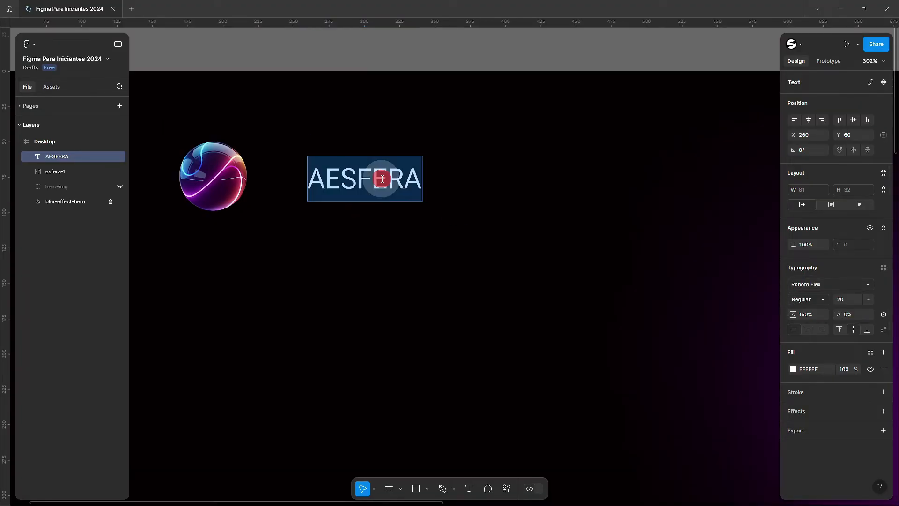
key("Return")
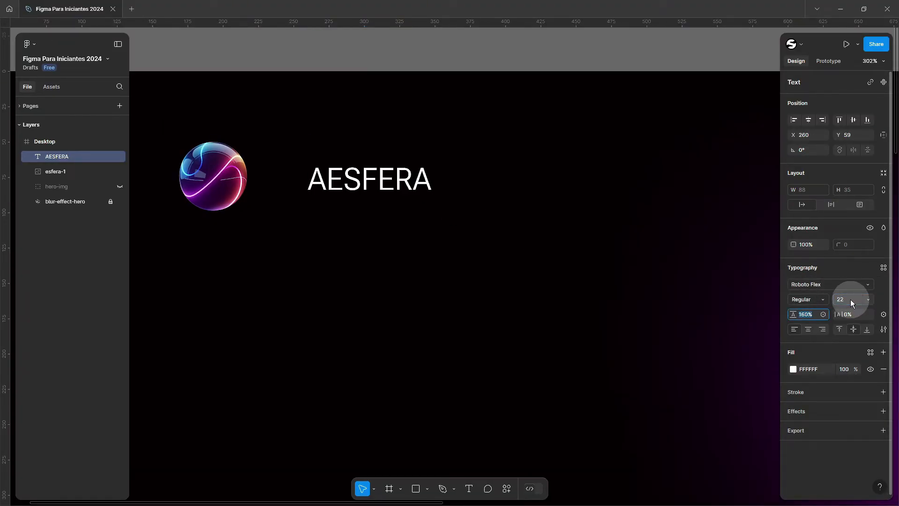
left_click(814, 299)
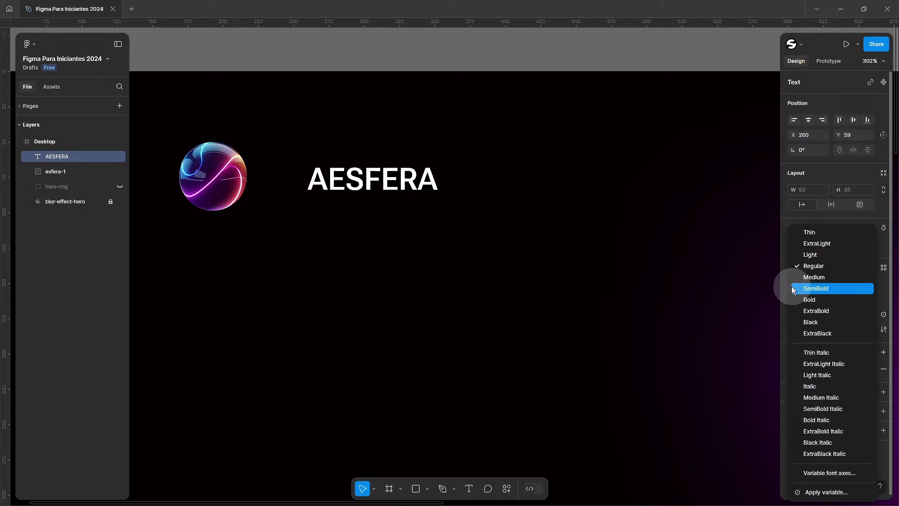
left_click(824, 323)
left_click_drag(371, 185, 336, 182)
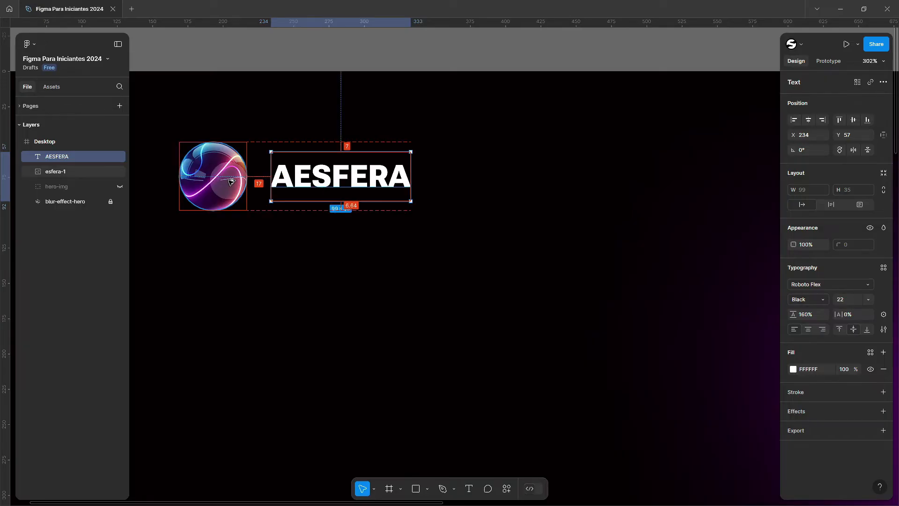
key("Escape")
- Add the text "Modelos" near the upper edge of the Desktop frame at X 880, Y 55
key("shift+1")
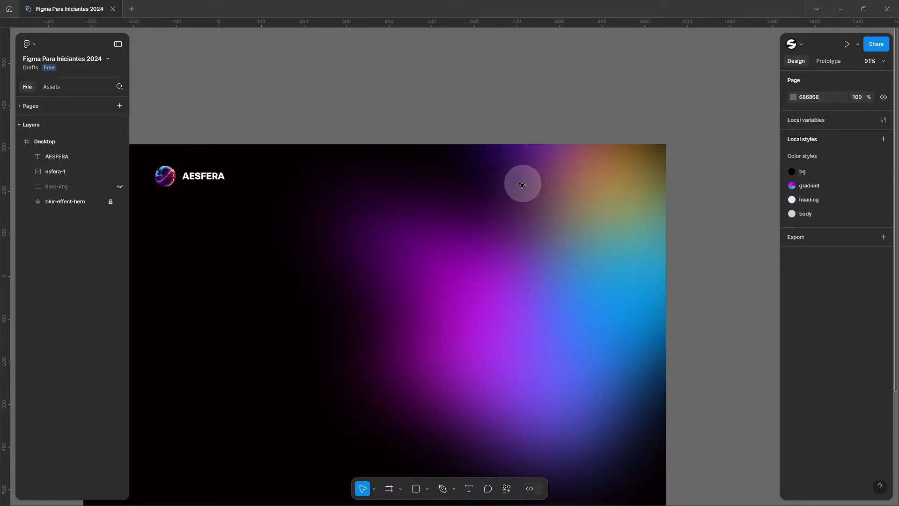
scroll(460, 186, "up", 3, "ctrl")
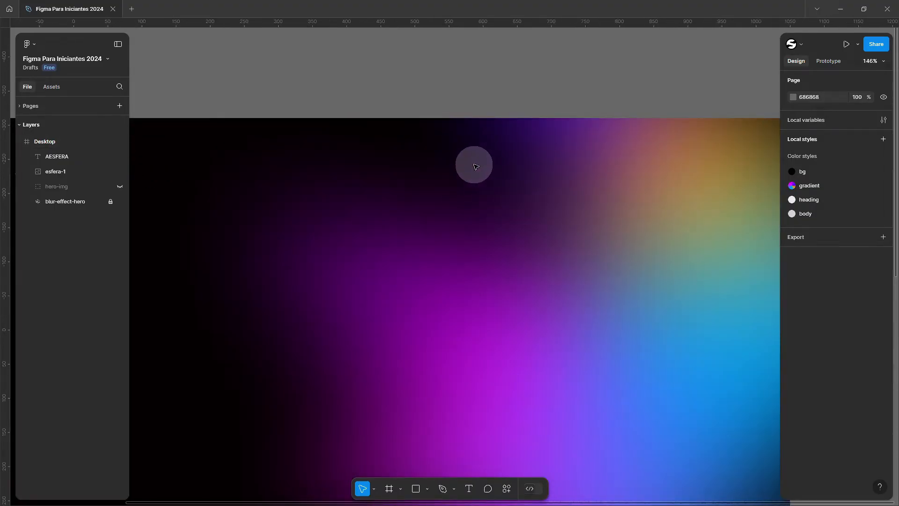
scroll(472, 164, "up", 3, "ctrl")
key("t")
left_click(482, 211)
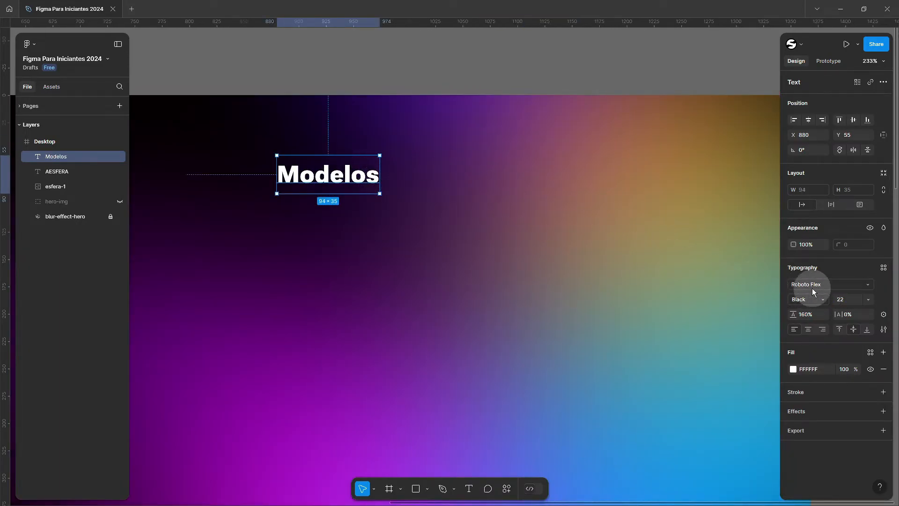
- Set the Modelos text to size 16 and weight SemiBold
key("Return")
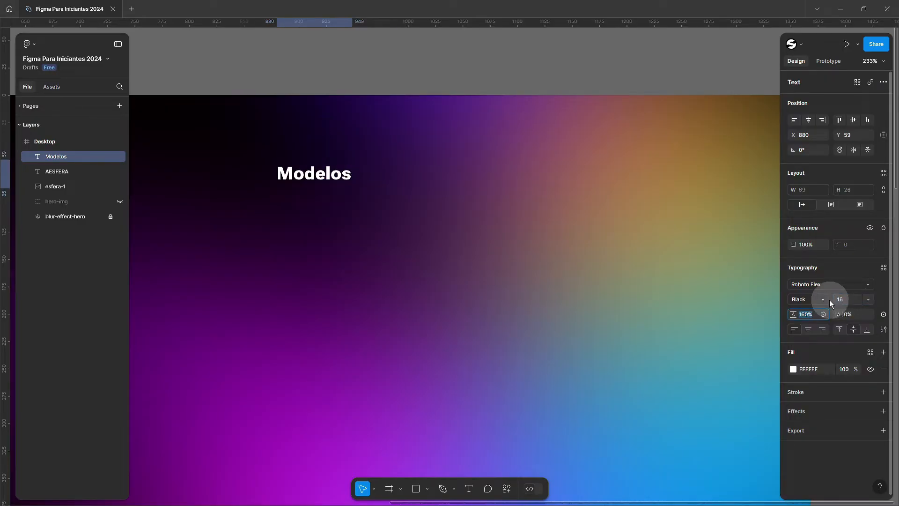
left_click(811, 299)
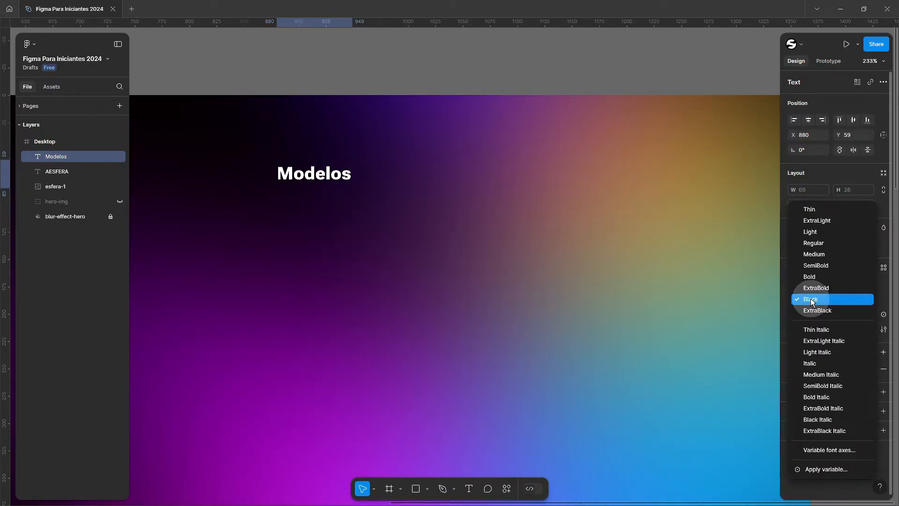
left_click(820, 270)
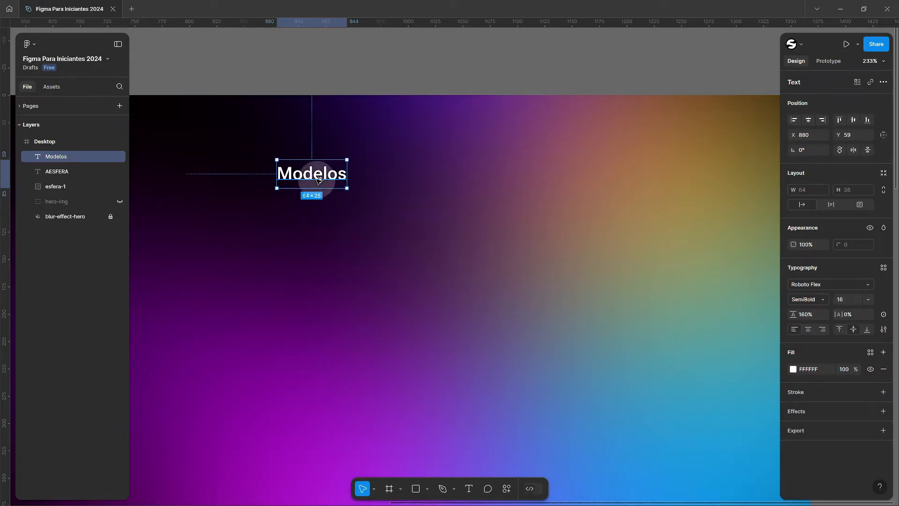
- Add two copies of the Modelos text in a row with 16 px gaps, reading "Sobre" and "Encomendar"
left_click_drag(305, 176, 395, 174)
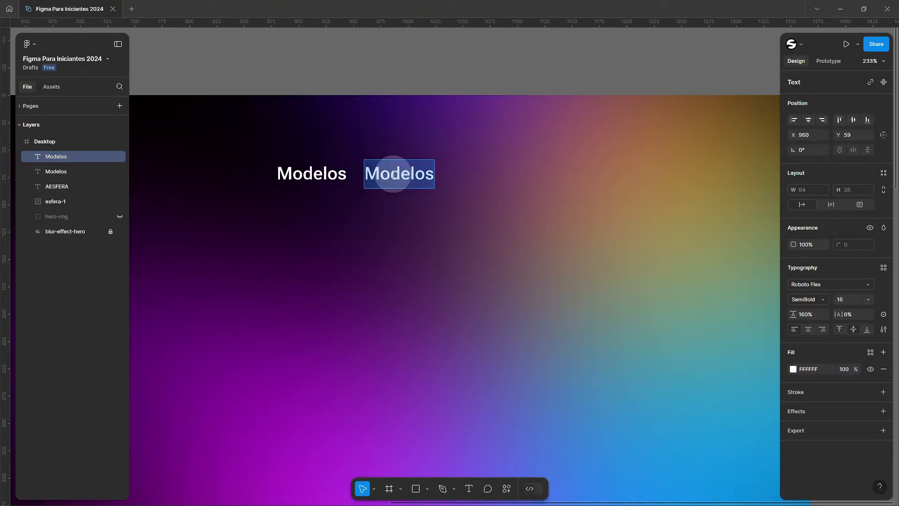
type("Sobre")
key("Escape")
left_click_drag(415, 171, 478, 171)
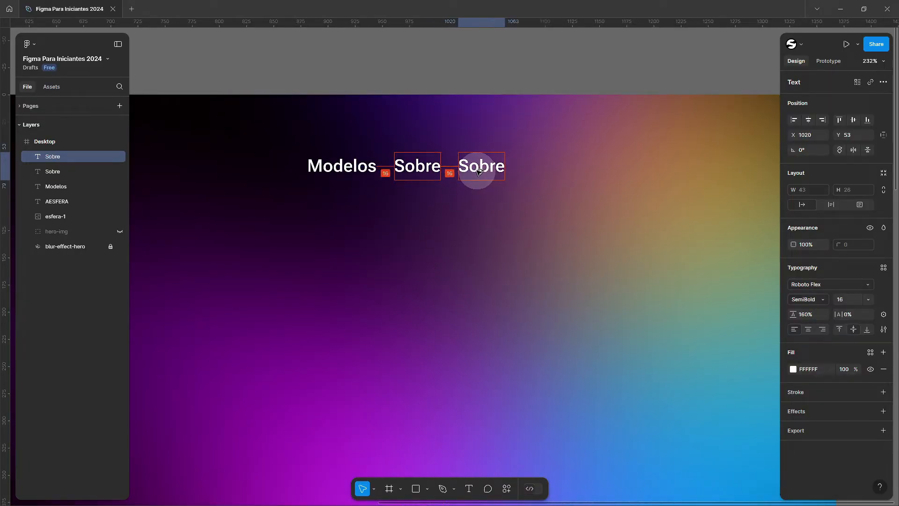
double_click(478, 171)
type("Encomendar")
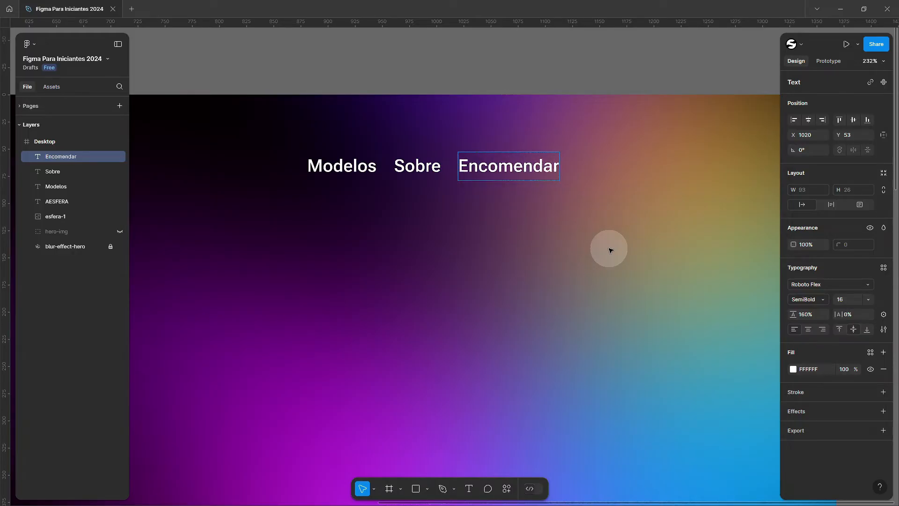
key("Escape")
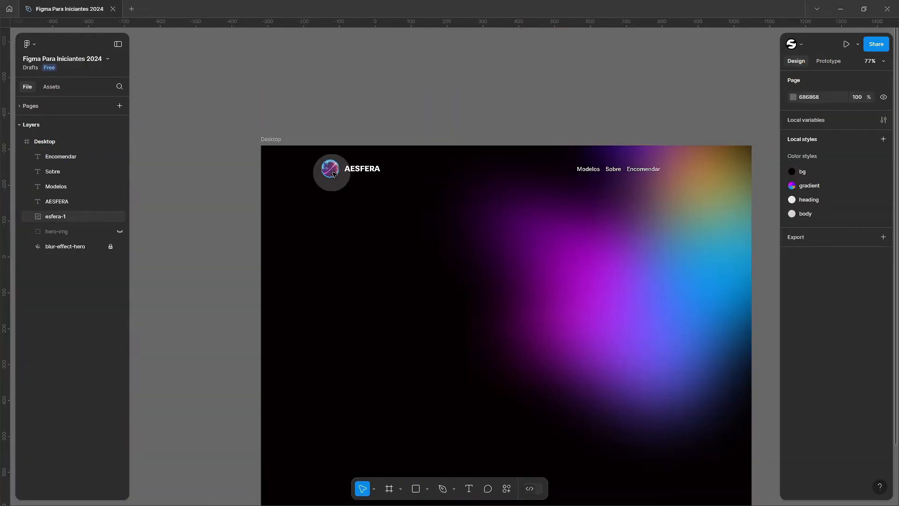
- Try moving the AESFERA text on its own to a spot below the sphere, and undo the move
scroll(332, 171, "up", 5)
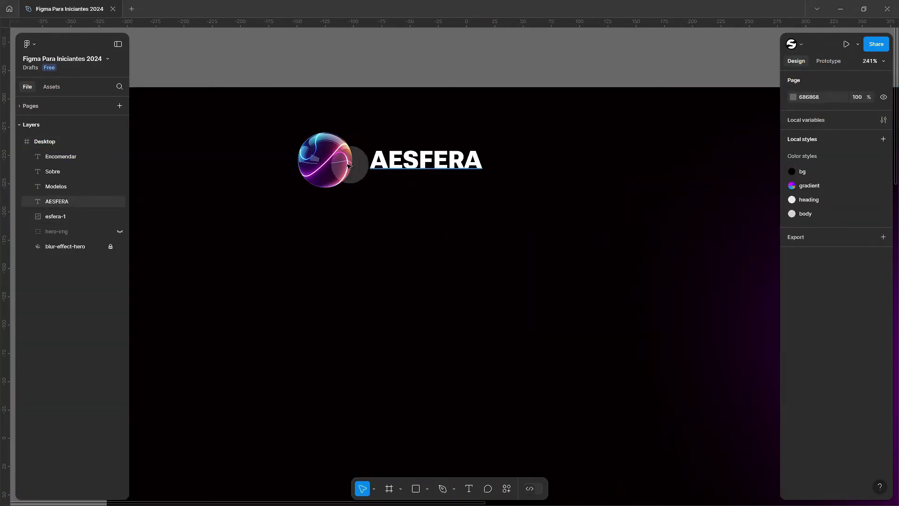
scroll(468, 166, "down", 2)
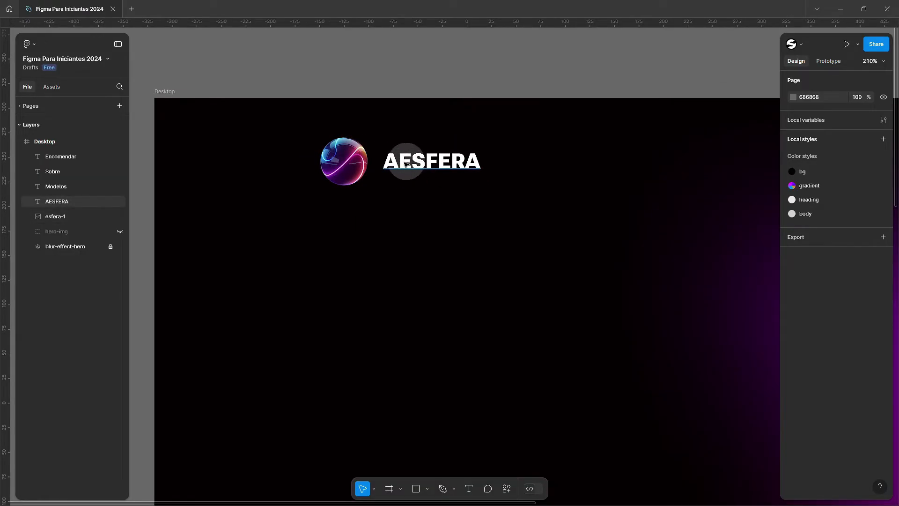
left_click_drag(421, 163, 451, 257)
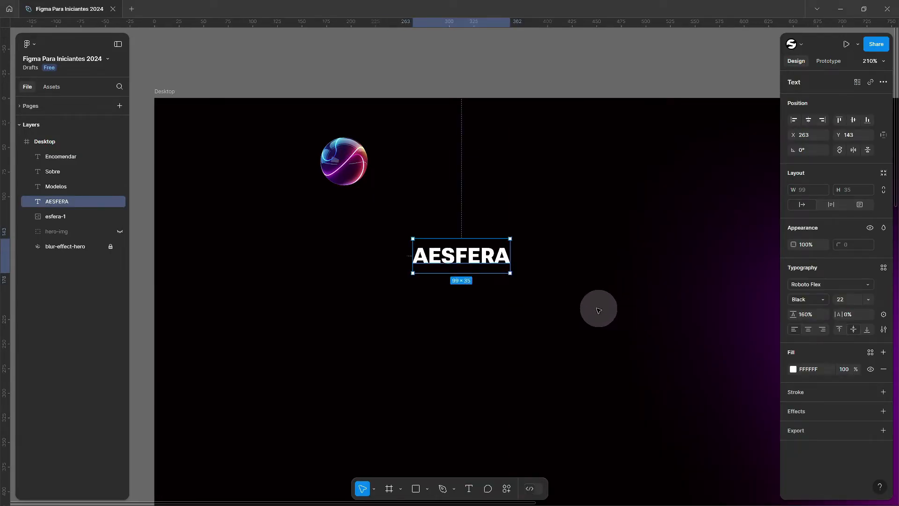
key("ctrl+z")
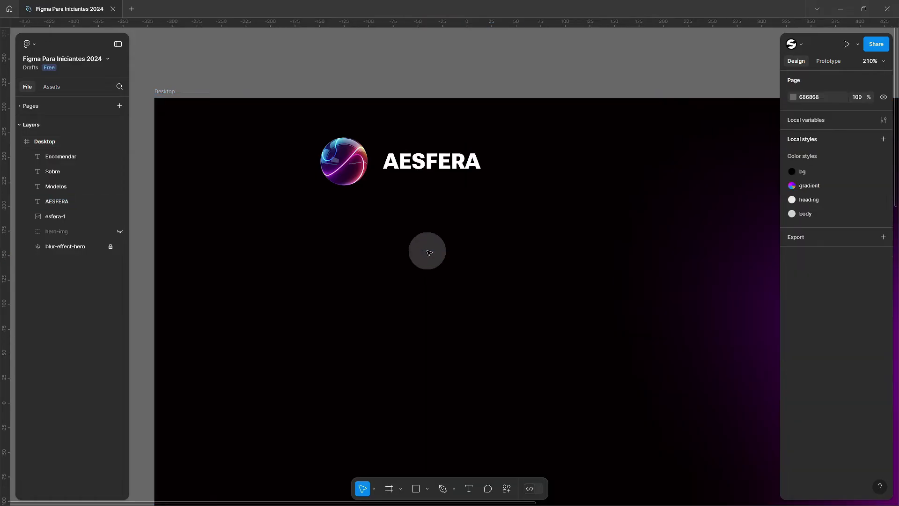
- Group the AESFERA text with the logo sphere
left_click(431, 161)
left_click(346, 171, "shift")
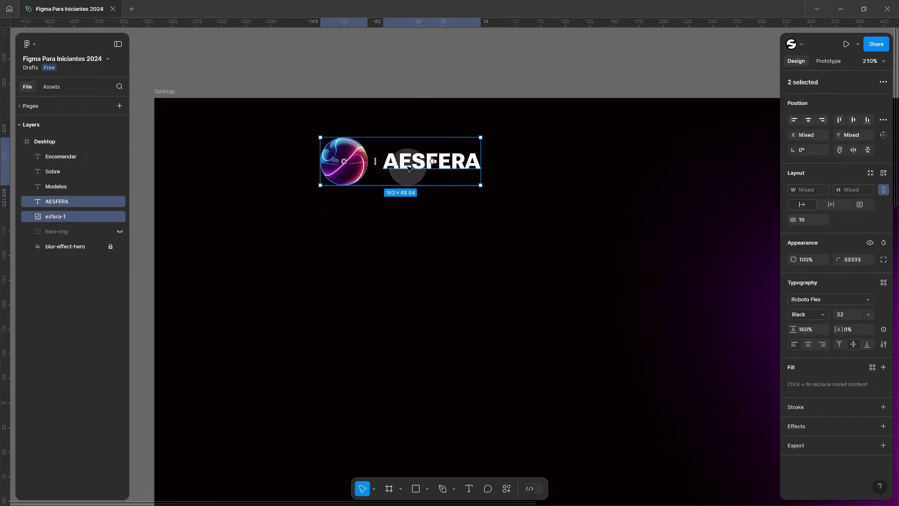
key("ctrl+g")
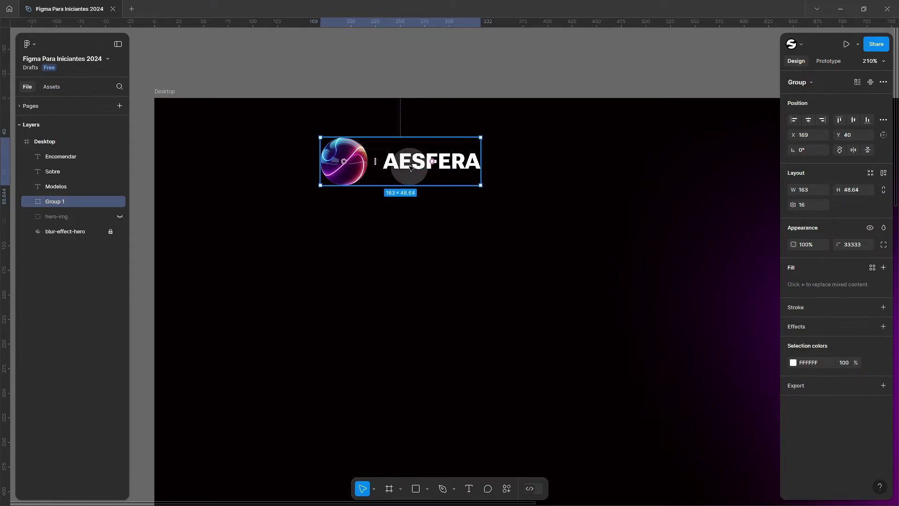
- Try moving the AESFERA text down inside the group, undo the move and ungroup the logo
left_click(420, 217)
double_click(428, 168)
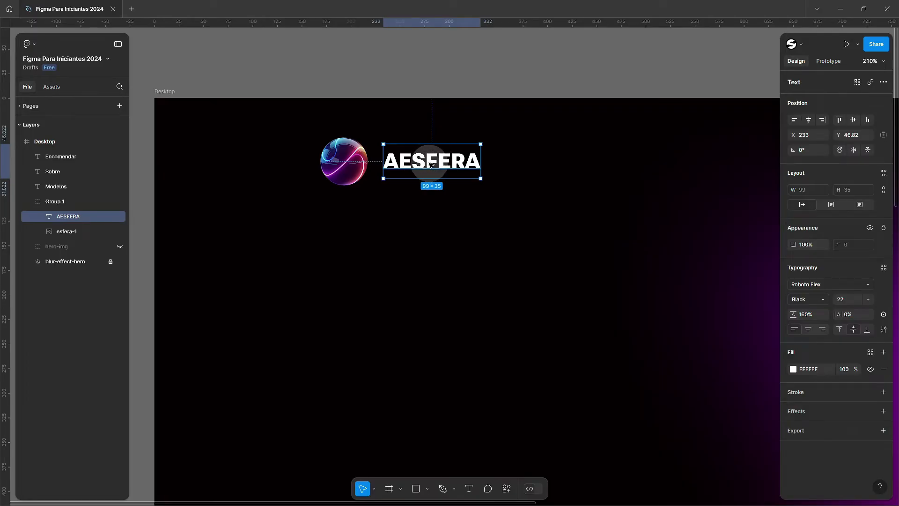
left_click_drag(424, 164, 440, 246)
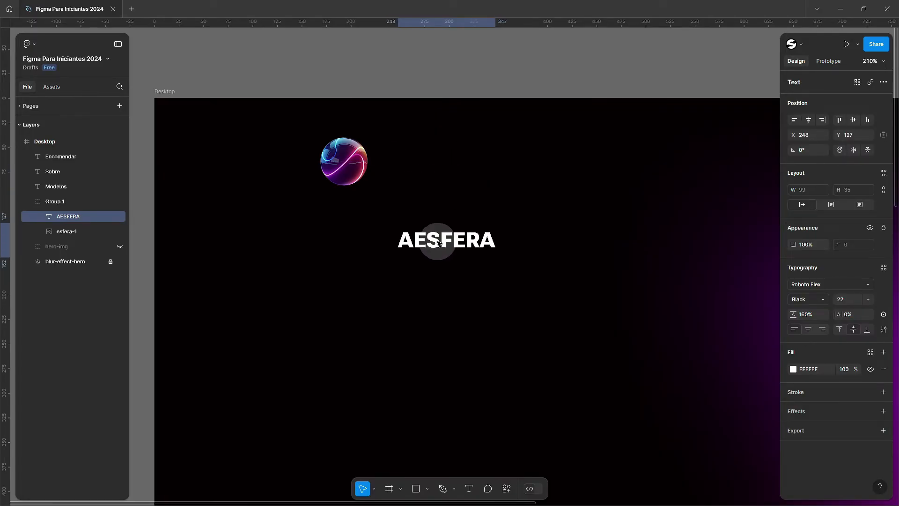
left_click(529, 196)
left_click(376, 184)
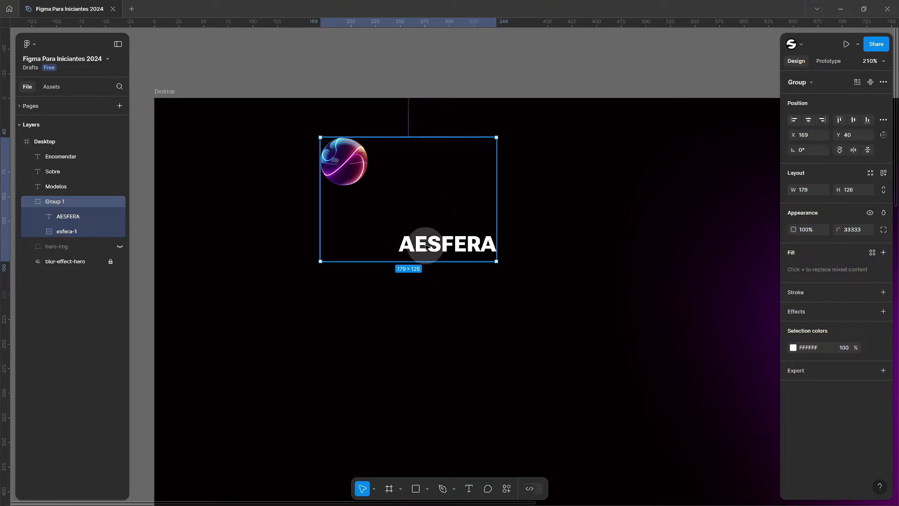
key("ctrl+z")
left_click(412, 187)
key("ctrl+shift+g")
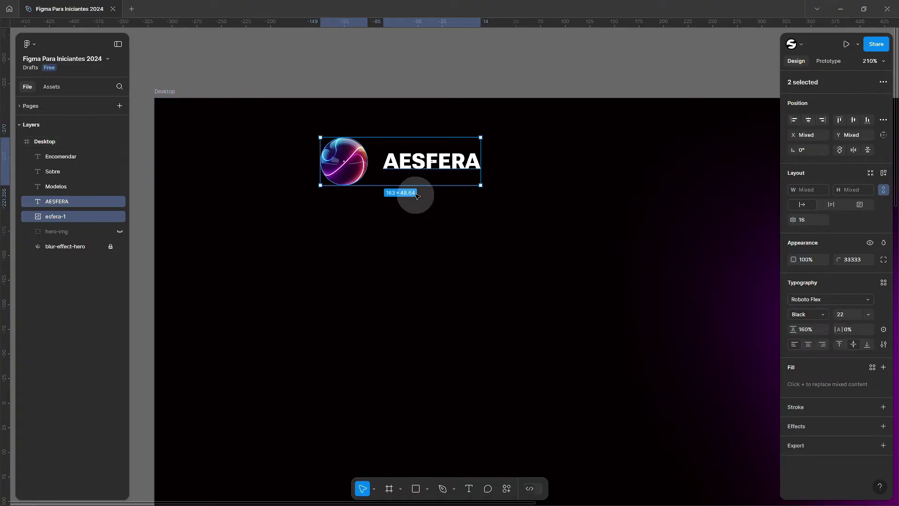
- Put the AESFERA text and the sphere together in an auto layout frame
left_click(384, 175)
left_click(349, 171, "shift")
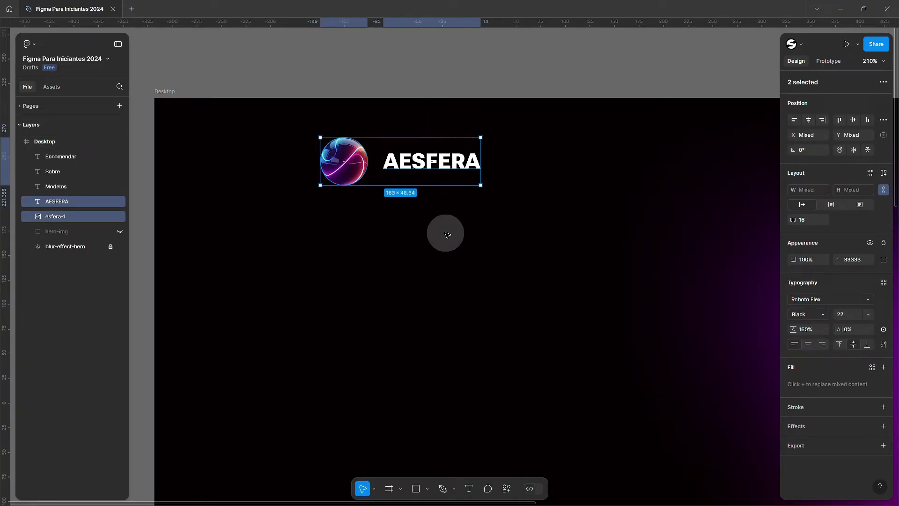
key("shift+a")
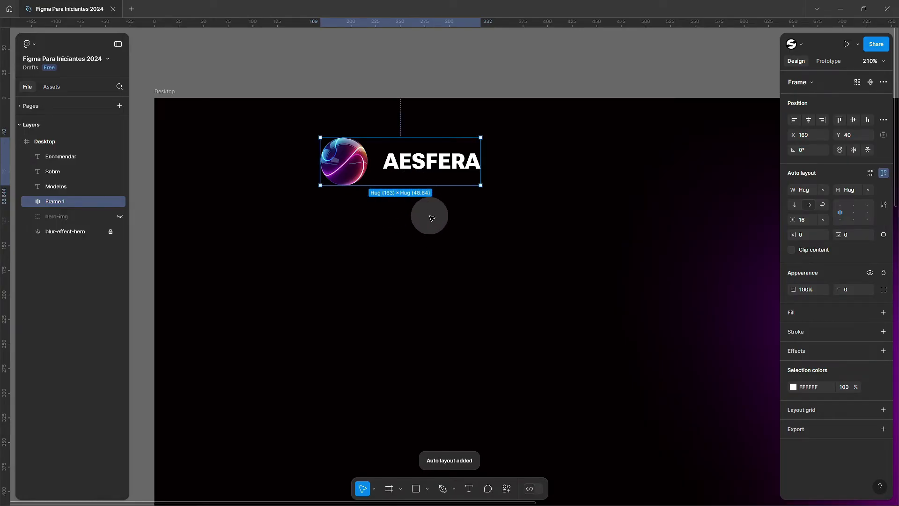
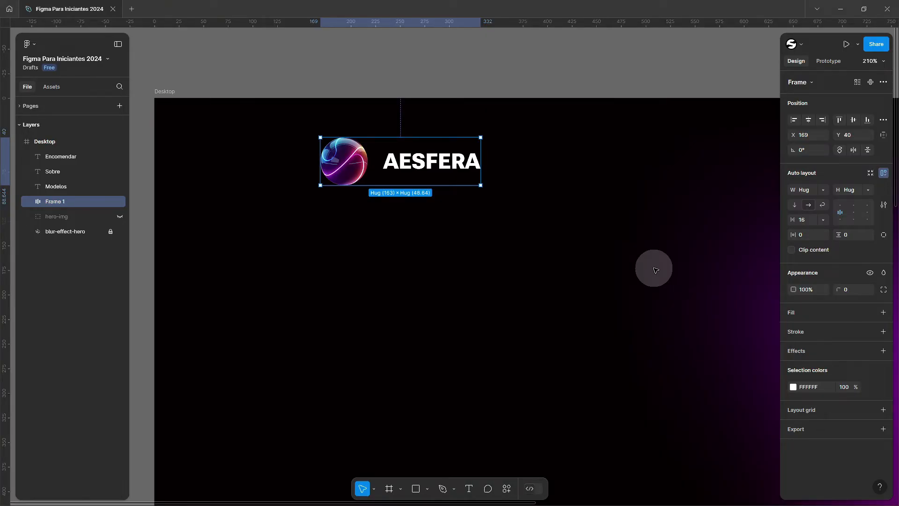
- Expand the logo frame's layers and try the vertical layout direction before restoring the horizontal one
left_click(26, 201)
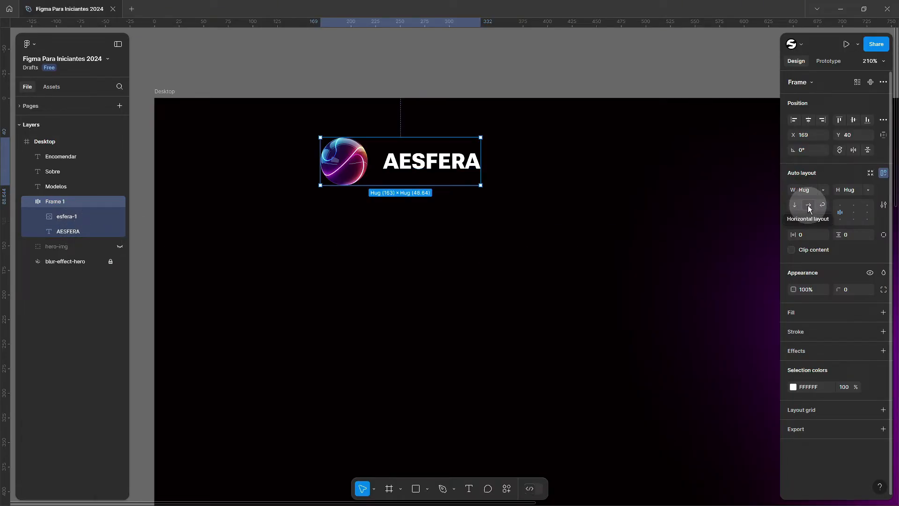
left_click(794, 206)
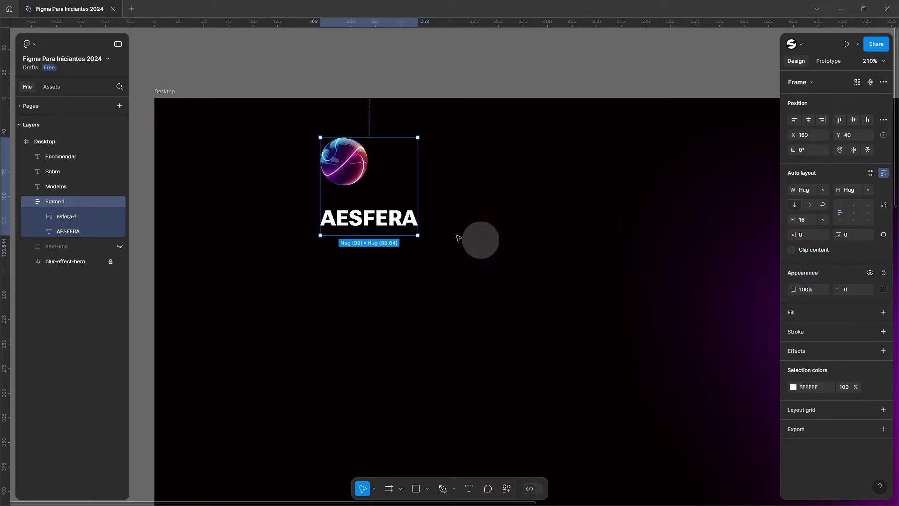
left_click(808, 206)
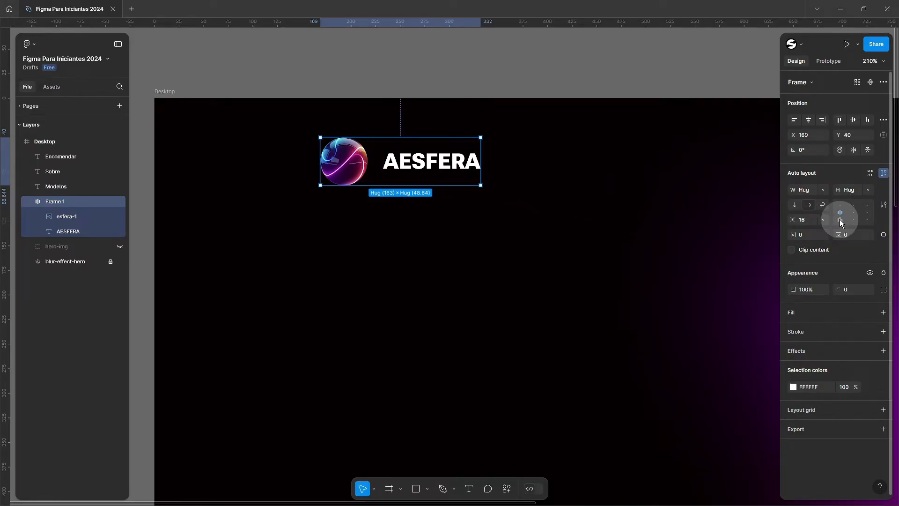
- Enlarge the logo frame to 274 × 140 and give it a red FF0000 fill
left_click_drag(482, 186, 590, 275)
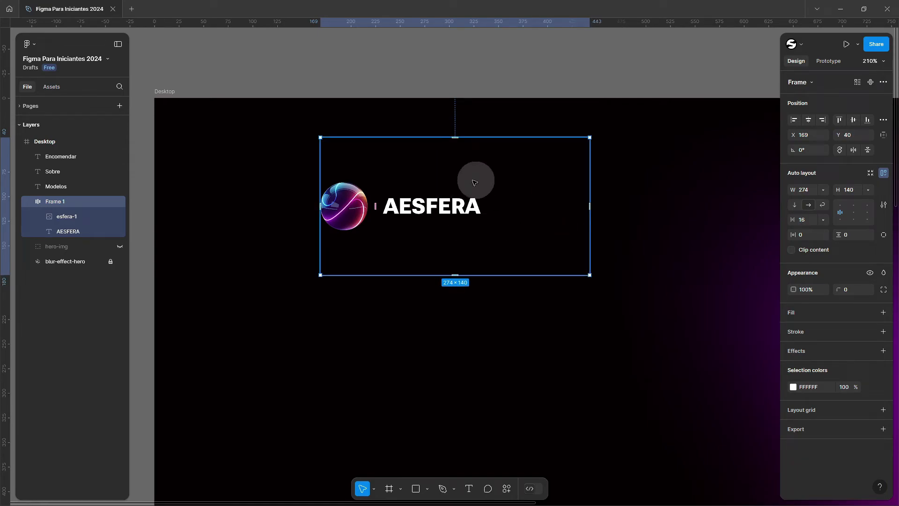
left_click(792, 314)
left_click(792, 329)
left_click(767, 285)
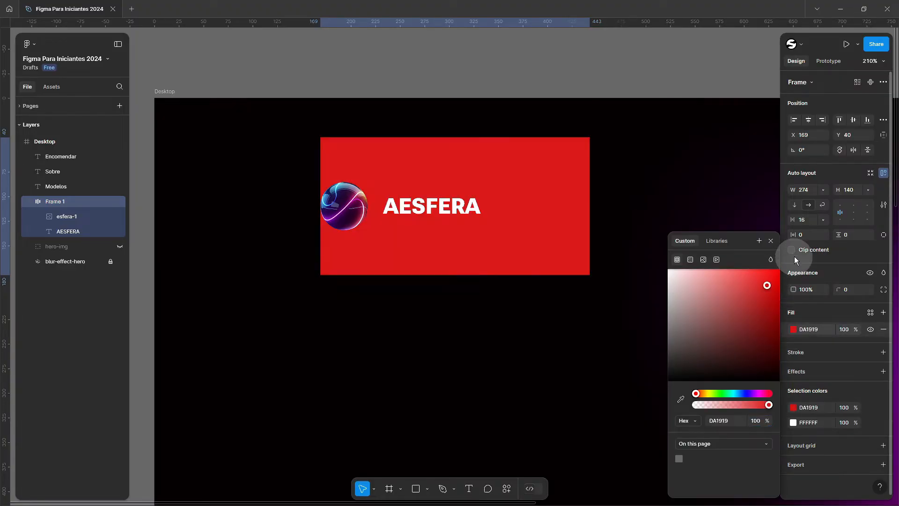
left_click_drag(794, 261, 796, 260)
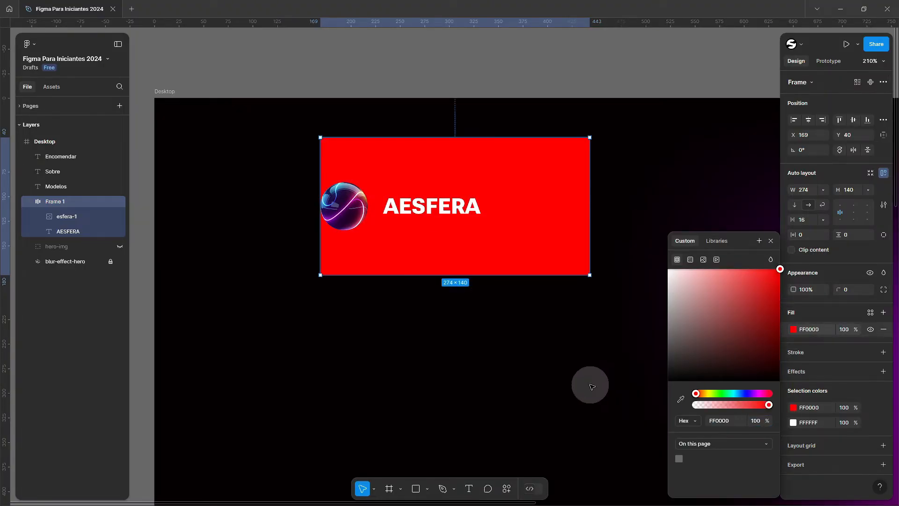
left_click(629, 374)
left_click(562, 238)
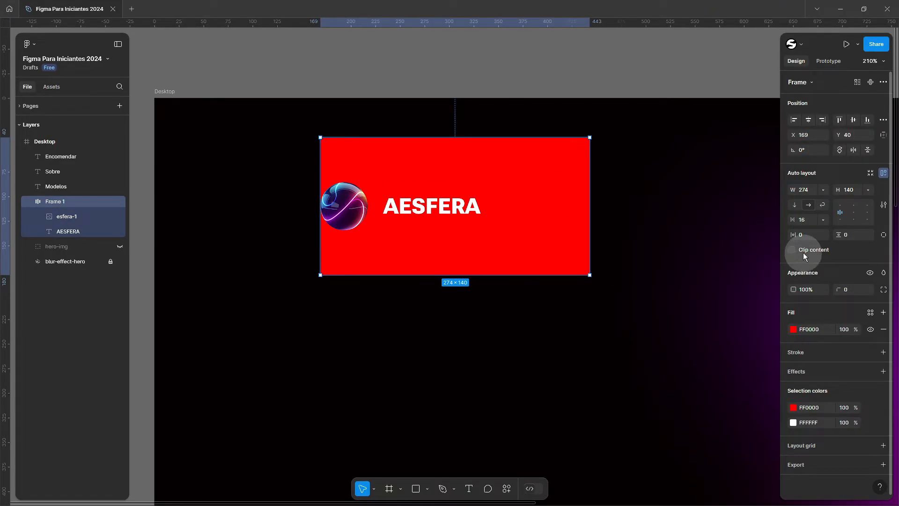
- Try the different auto layout alignments on the logo frame's contents, ending with left-centre alignment
left_click(840, 206)
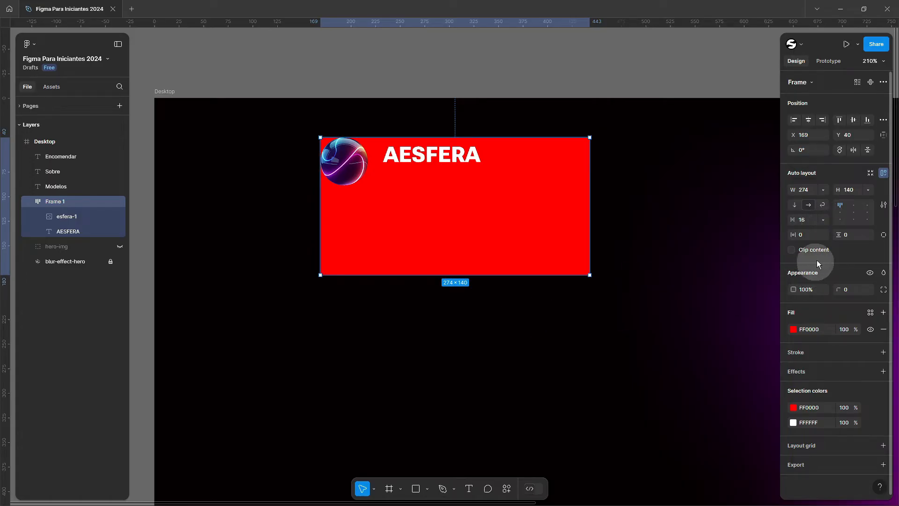
left_click(853, 206)
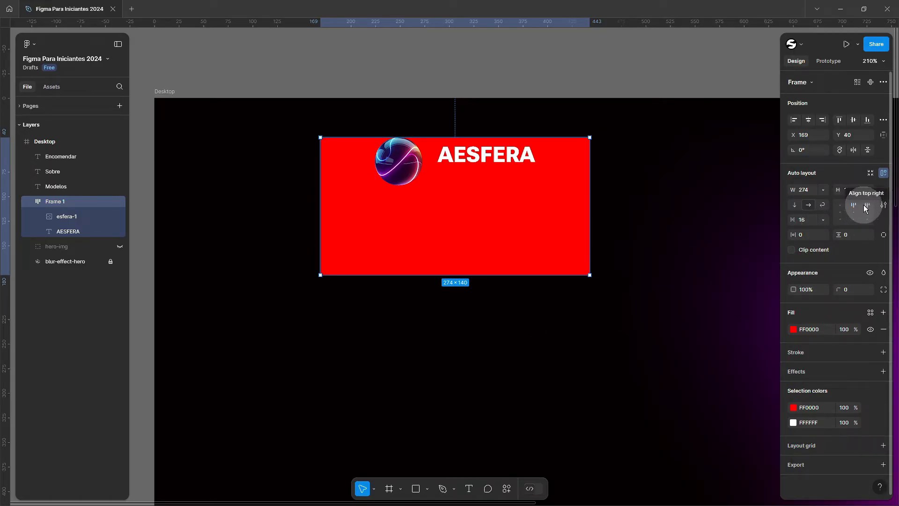
left_click(866, 209)
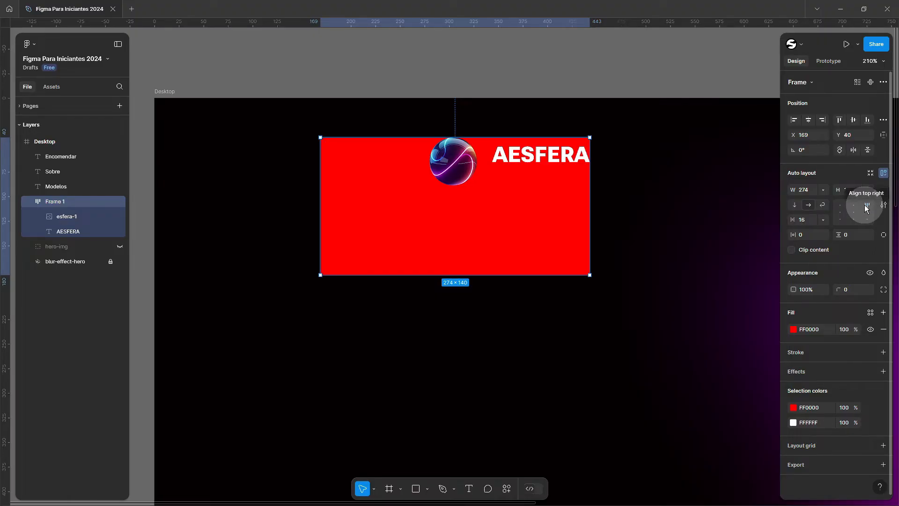
left_click(843, 218)
left_click(841, 212)
left_click(853, 212)
left_click(867, 212)
left_click(840, 220)
left_click(854, 220)
left_click(866, 220)
left_click(841, 212)
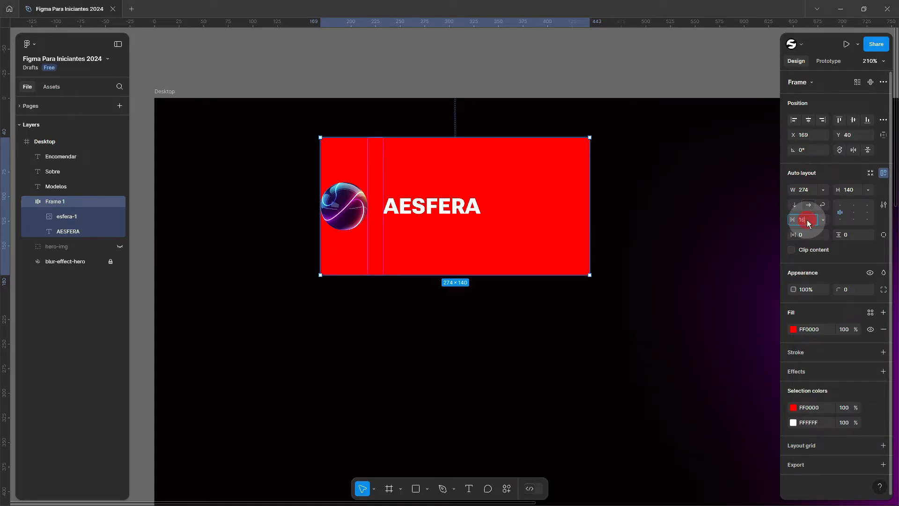
- Widen the gap between the logo frame's items to 29 and add a copy of the sphere after the AESFERA text
left_click(374, 210)
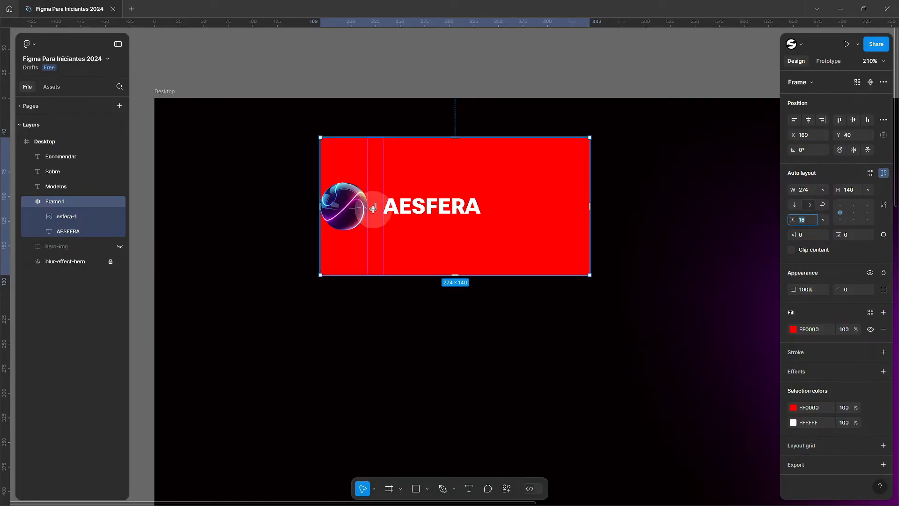
mouse_move(375, 206)
left_mouse_down()
mouse_move(396, 206)
mouse_move(384, 205)
left_mouse_up()
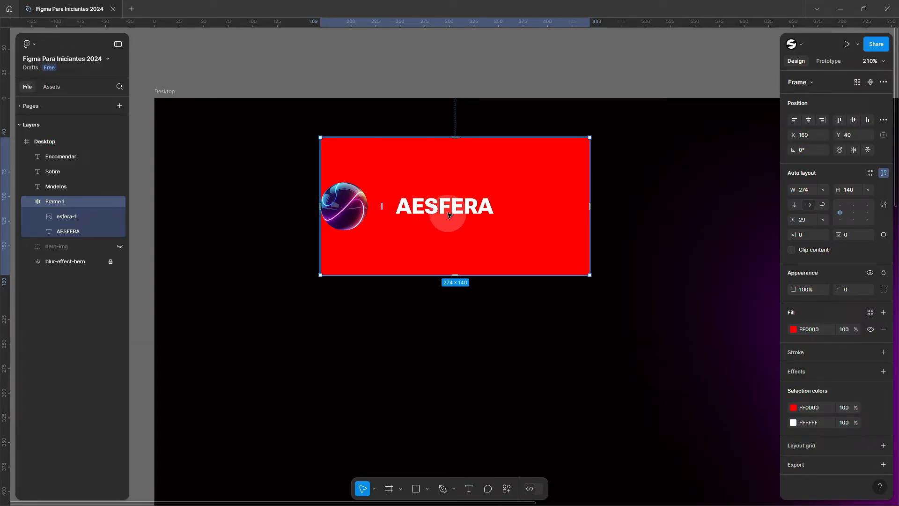
left_click(355, 209)
left_click_drag(355, 206, 542, 210)
scroll(539, 207, "up", 3)
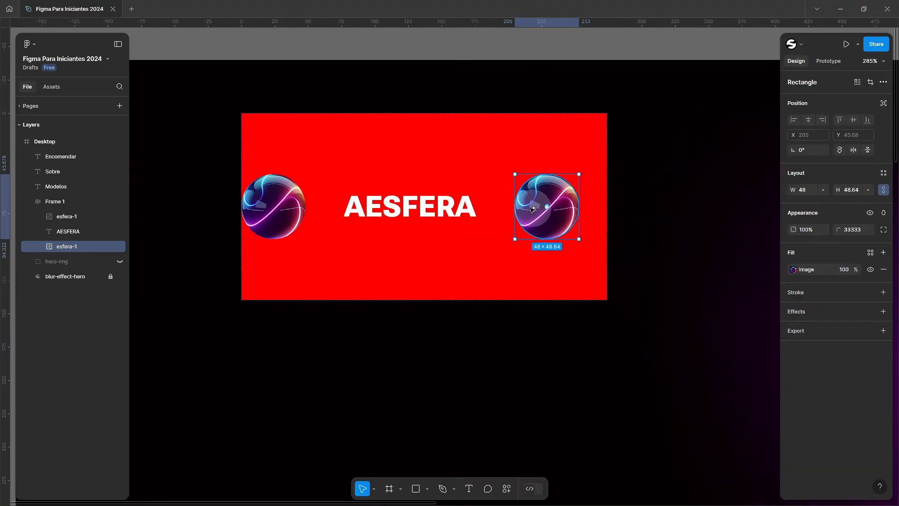
key("alt")
left_click(443, 211)
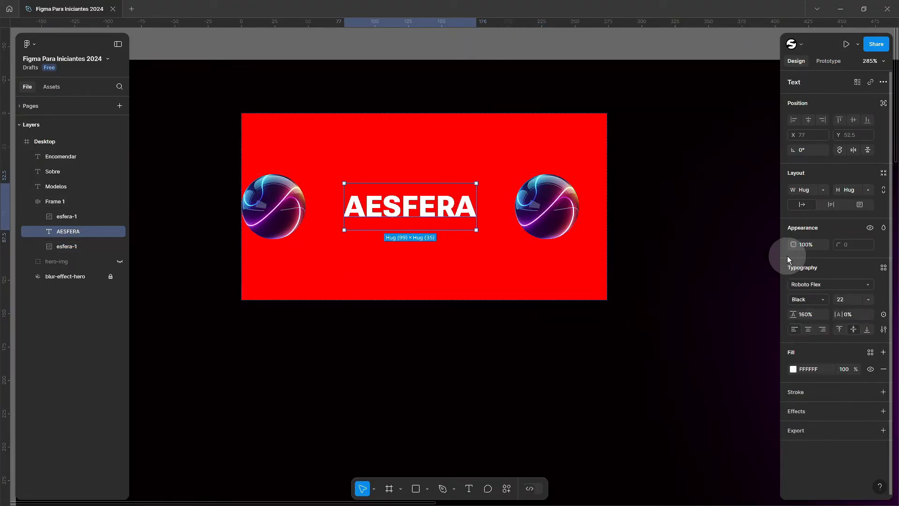
- Set the logo frame's horizontal padding to 32 and inspect the space at both sides of its contents
left_click(498, 251)
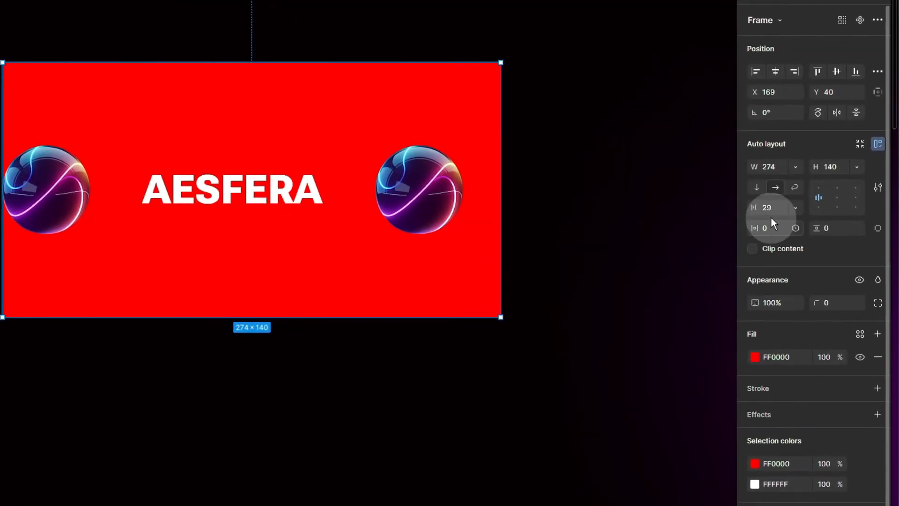
key("Tab")
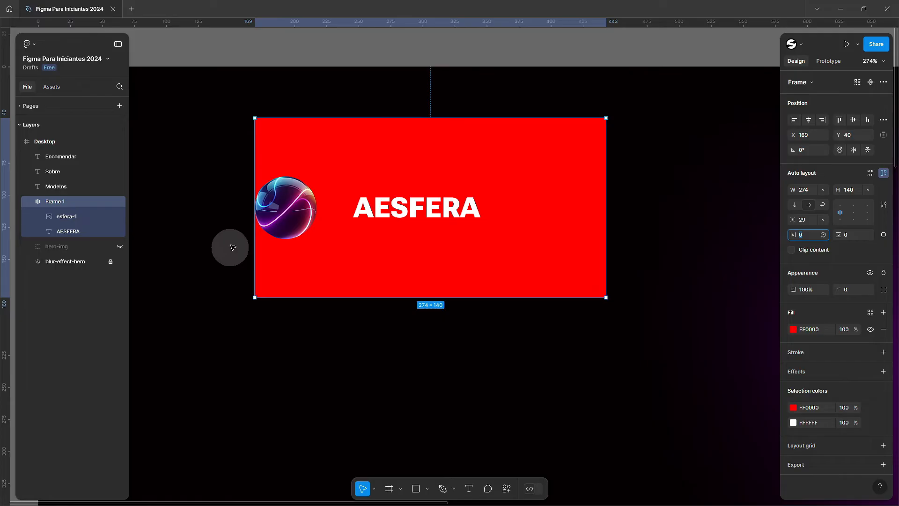
scroll(234, 233, "up", 3)
scroll(234, 233, "up", 3)
type("32")
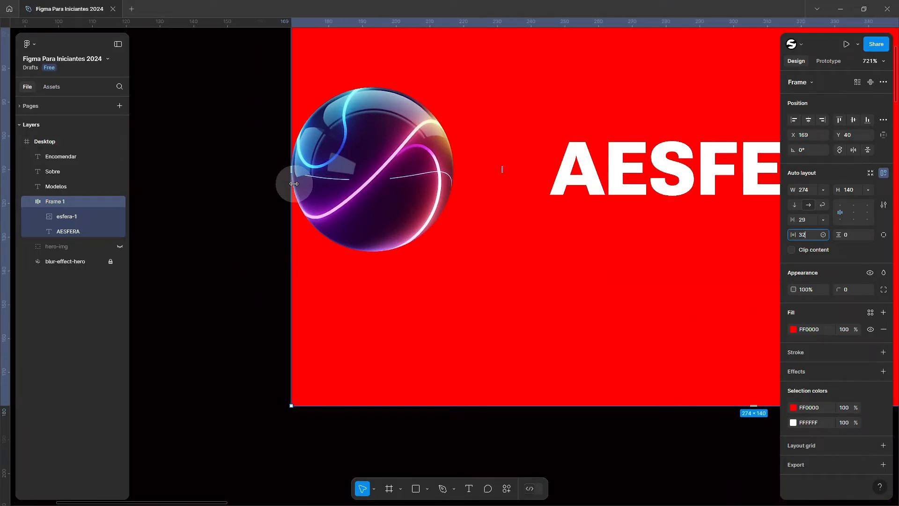
key("Tab")
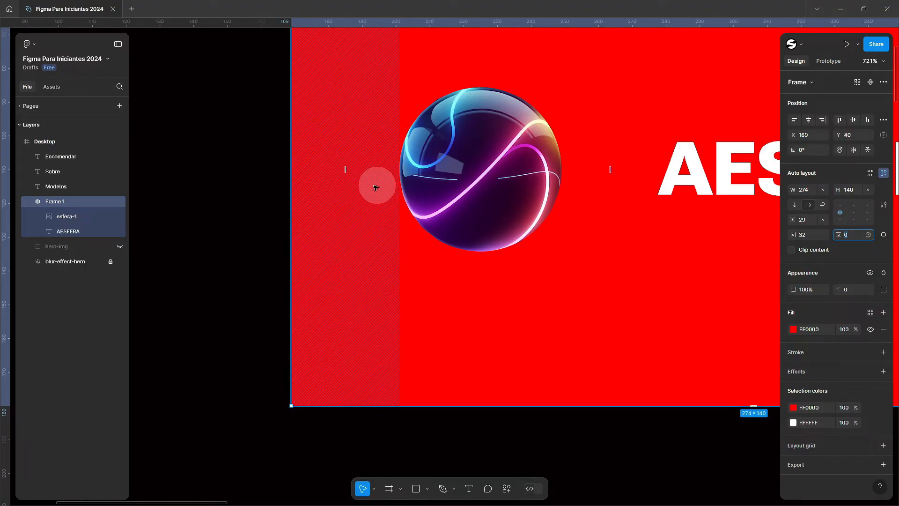
scroll(327, 184, "down", 5)
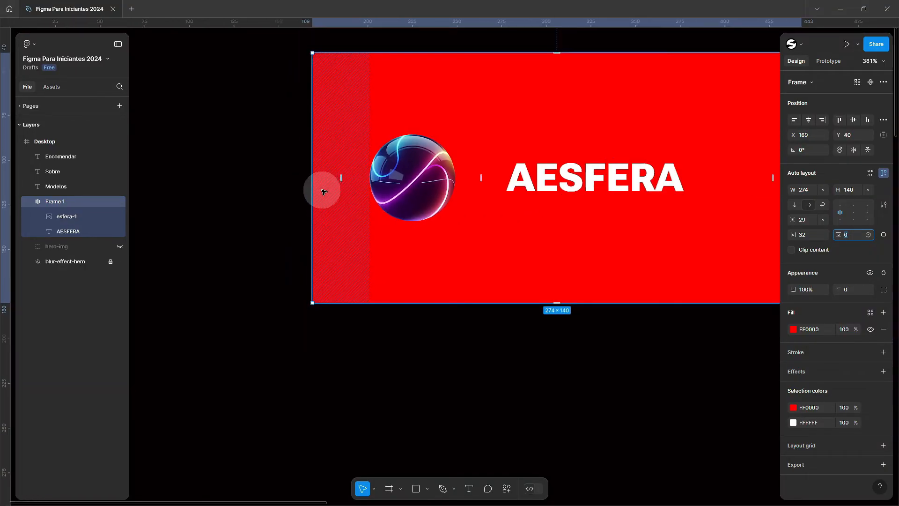
scroll(669, 187, "up", 2)
scroll(539, 178, "up", 2)
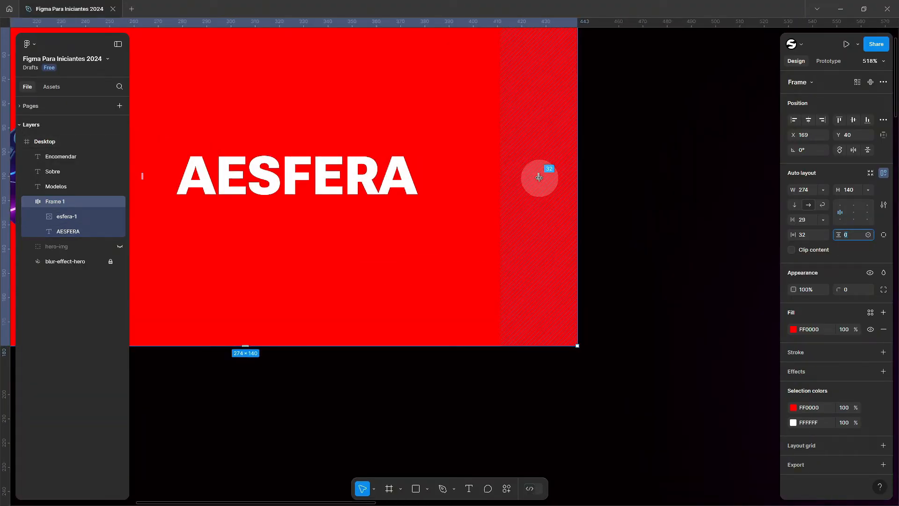
scroll(539, 178, "down", 3)
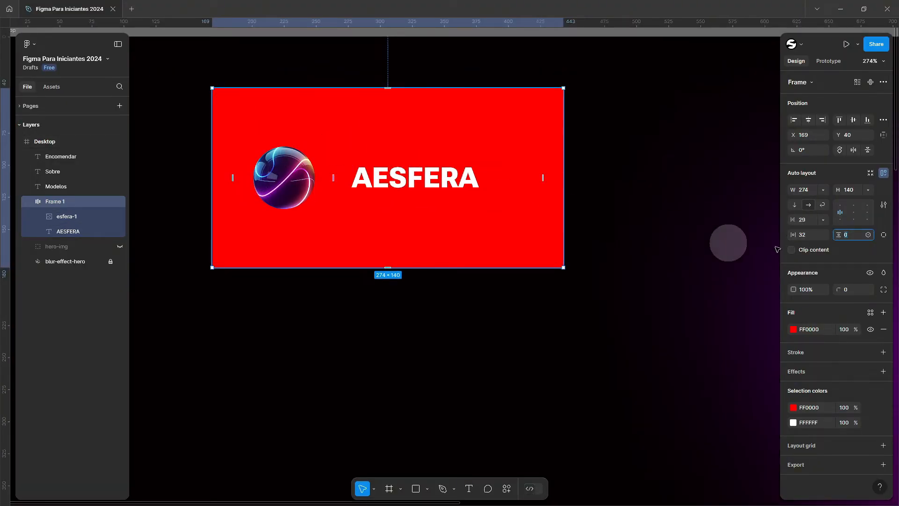
- Set the logo frame's vertical padding to 32
left_click(851, 233)
type("32")
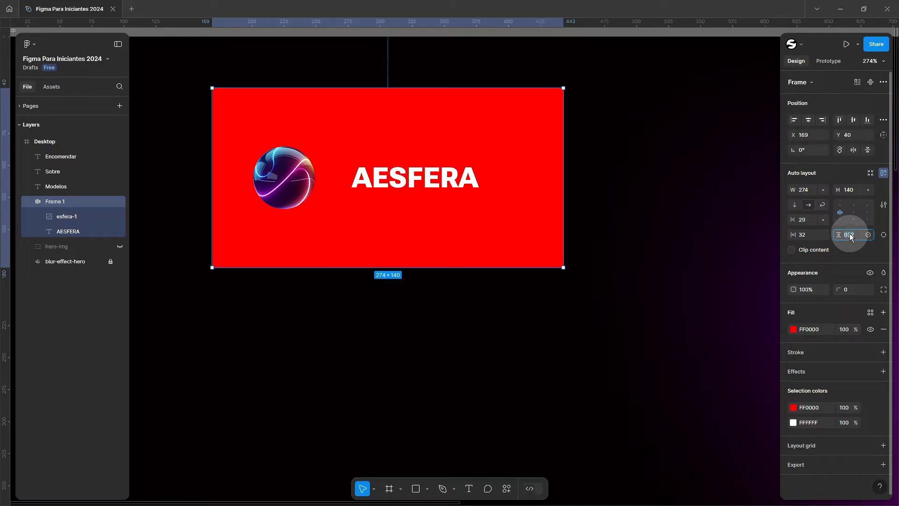
key("Tab")
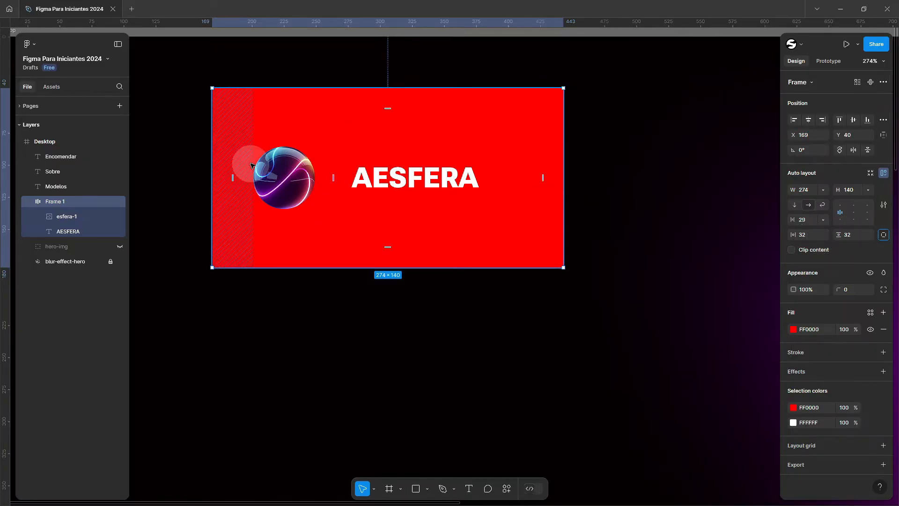
scroll(253, 159, "up", 1)
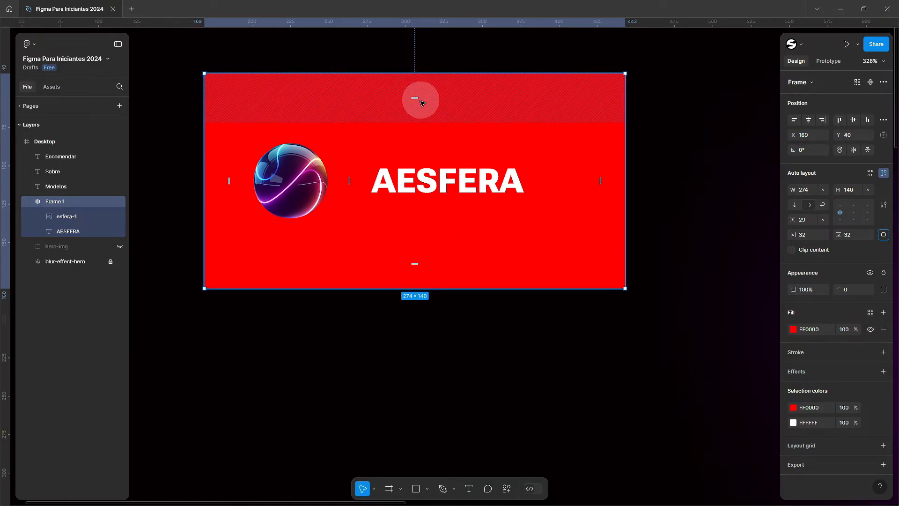
- Reset the logo frame's horizontal and vertical padding to 0
left_click(809, 234)
type("0")
key("Tab")
type("0")
key("Return")
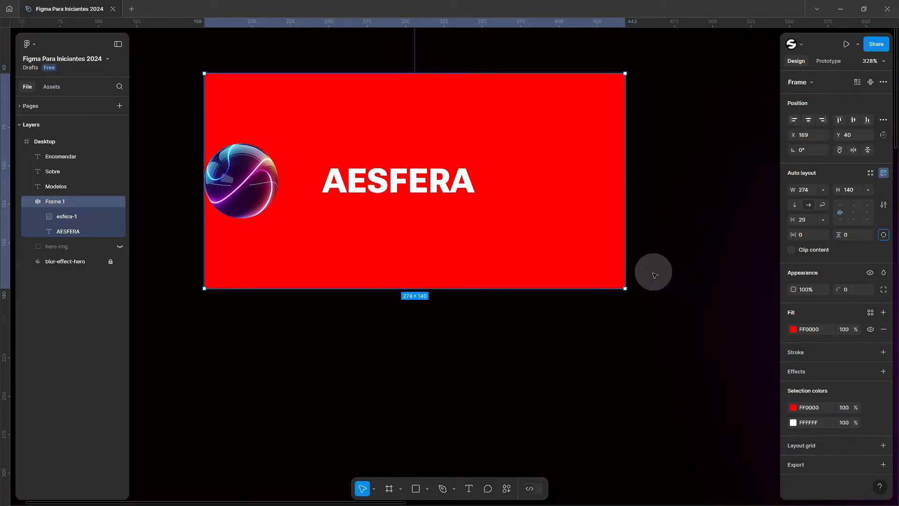
- Change the logo frame's width and height from fixed sizing to Hug contents
left_click_drag(625, 289, 662, 305)
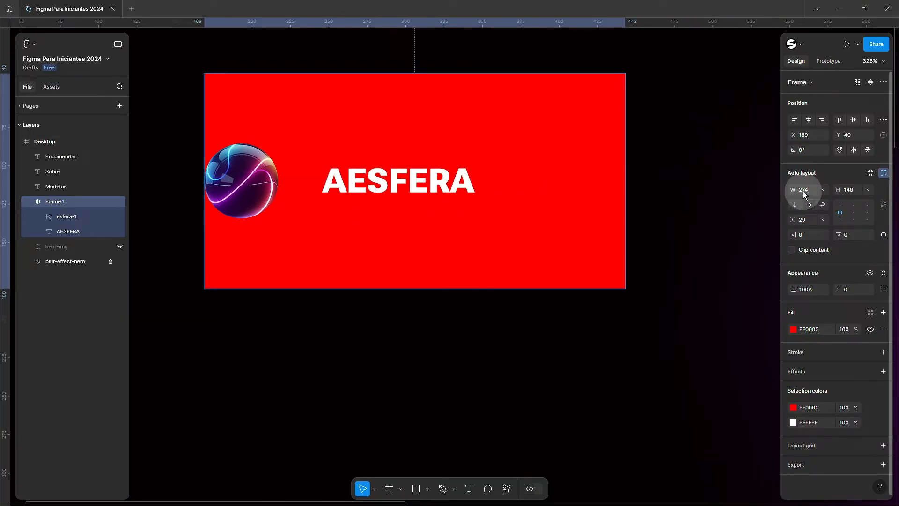
left_click(823, 190)
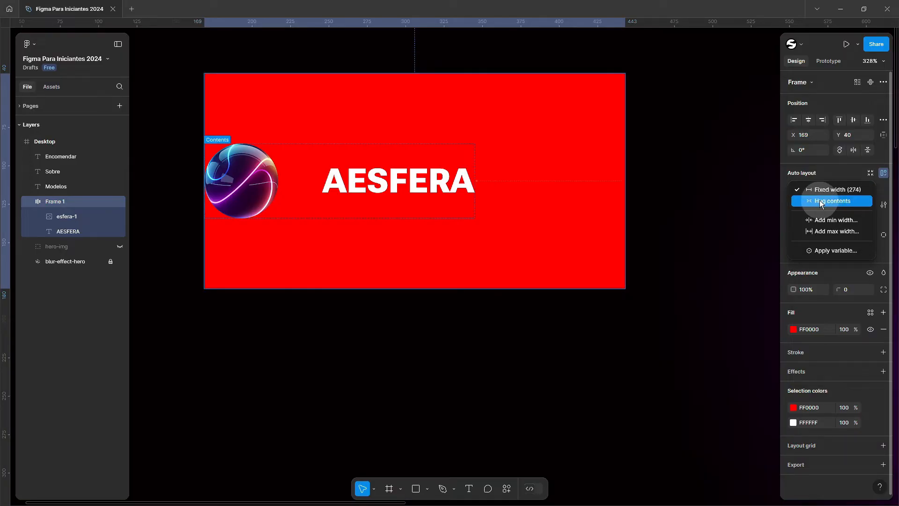
left_click(832, 200)
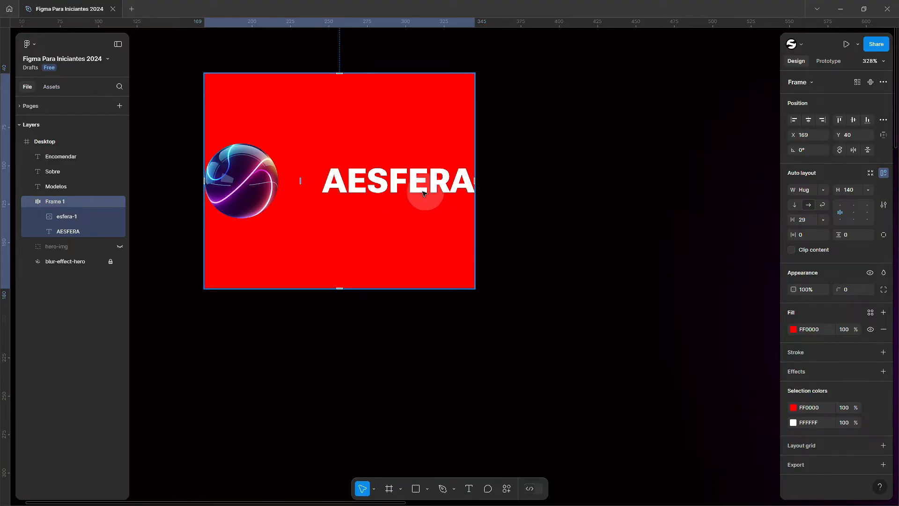
left_click(867, 191)
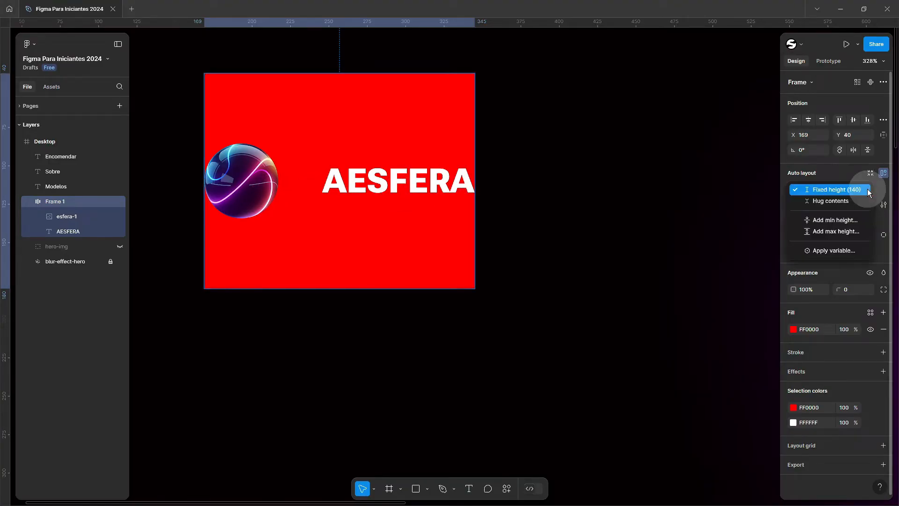
left_click(833, 200)
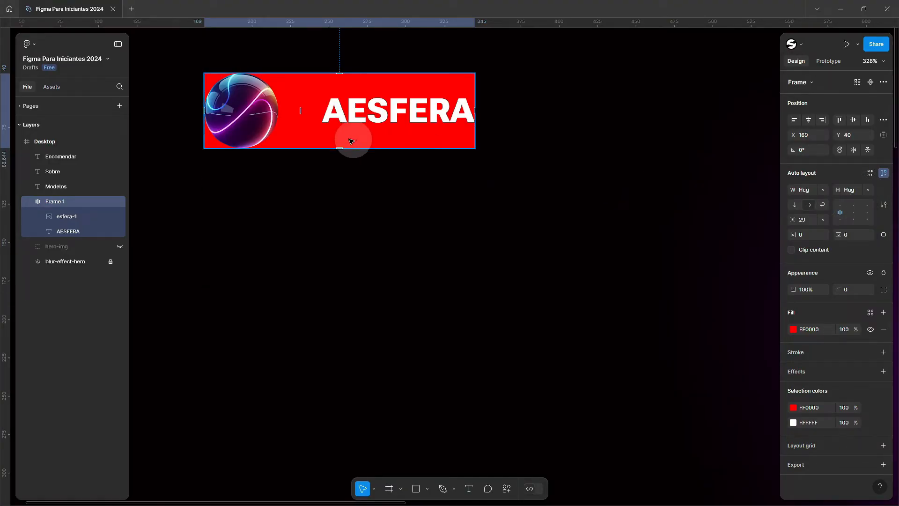
scroll(198, 95, "up", 5)
scroll(323, 122, "up", 3)
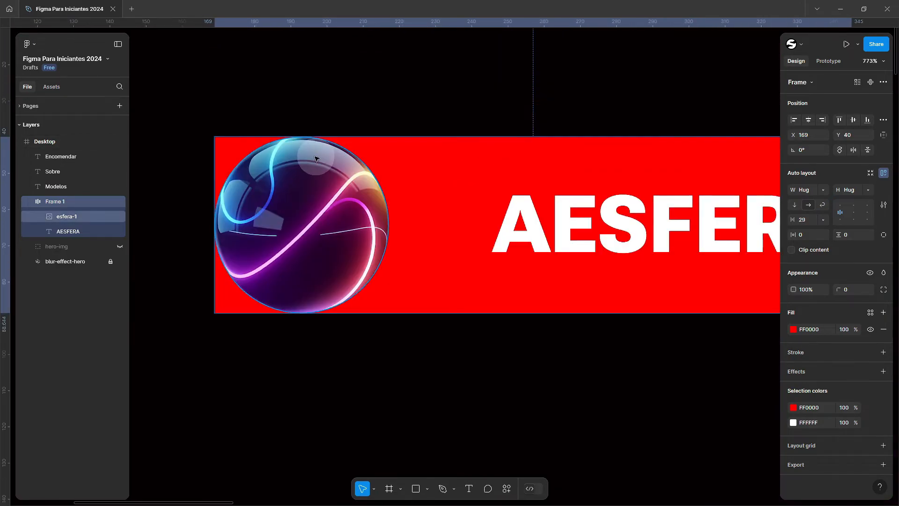
scroll(341, 164, "down", 3)
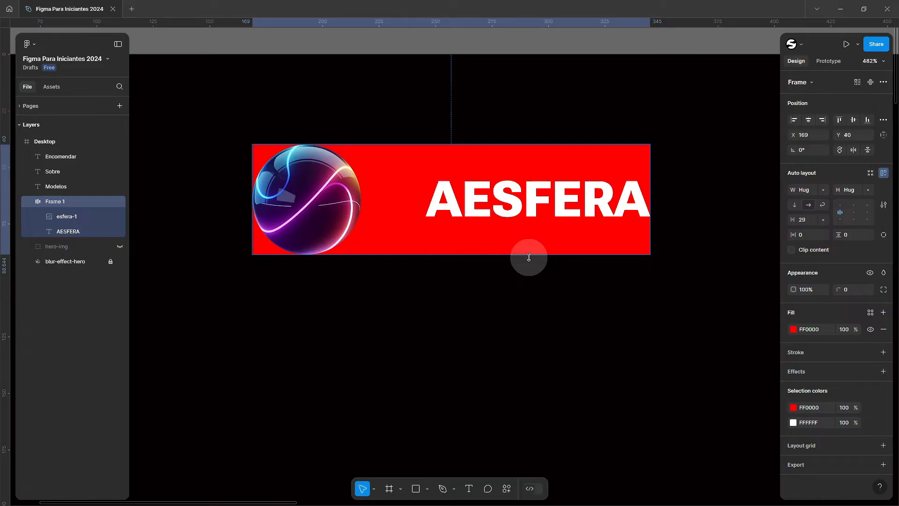
double_click(307, 195)
key("Escape")
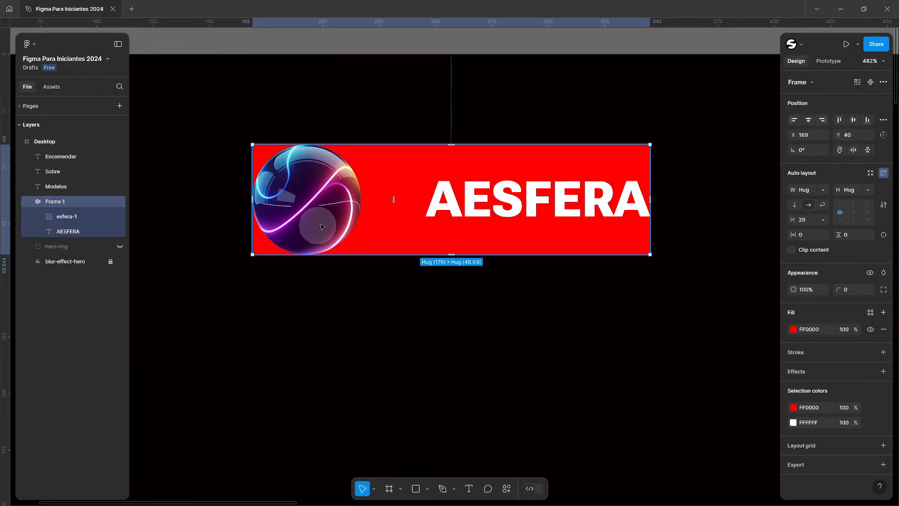
- Give the hugging logo frame 32 of horizontal and 32 of vertical padding
left_click(807, 234)
type("32")
key("Tab")
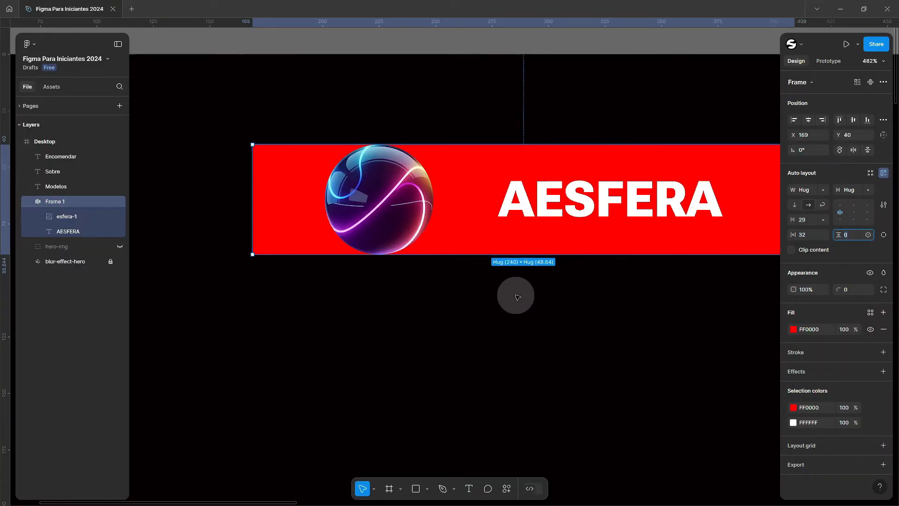
scroll(428, 275, "down", 3)
type("32")
key("Return")
scroll(359, 232, "up", 5)
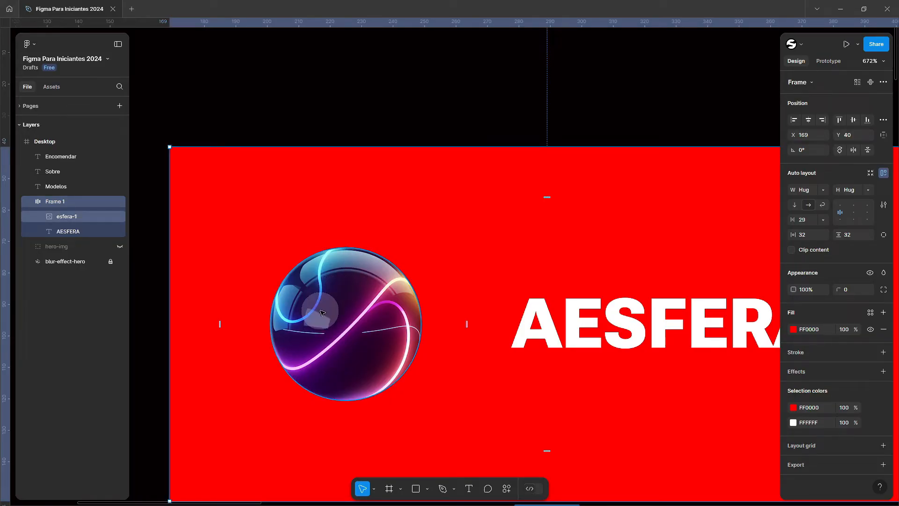
scroll(421, 204, "down", 5)
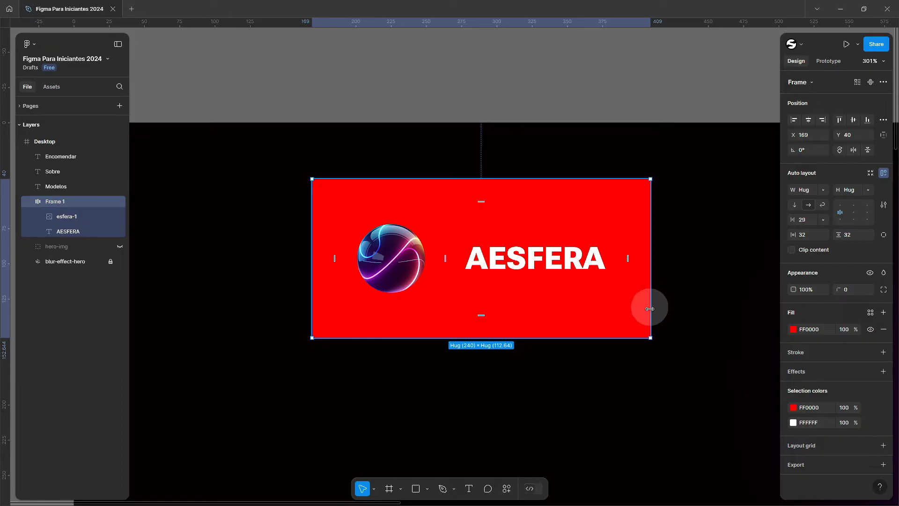
- Remove the logo frame's red fill and bring its horizontal and vertical padding back to 0
left_click(883, 329)
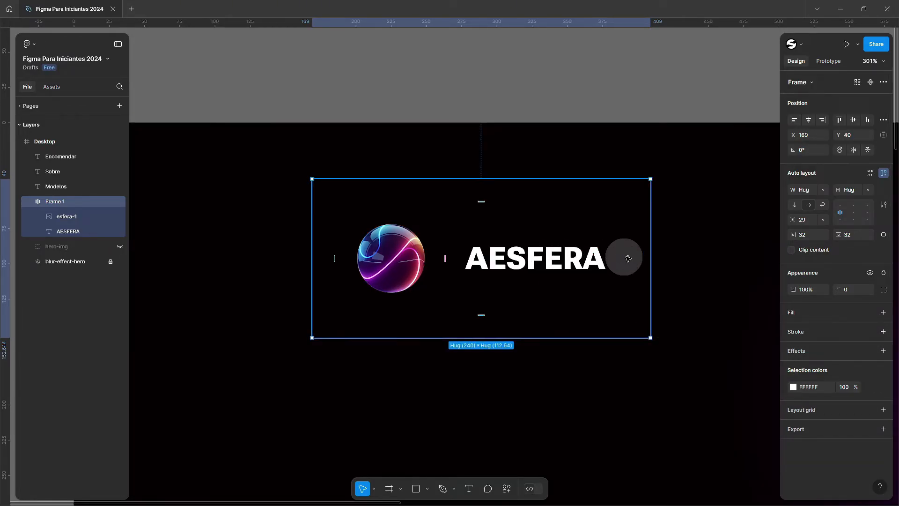
left_click(810, 236)
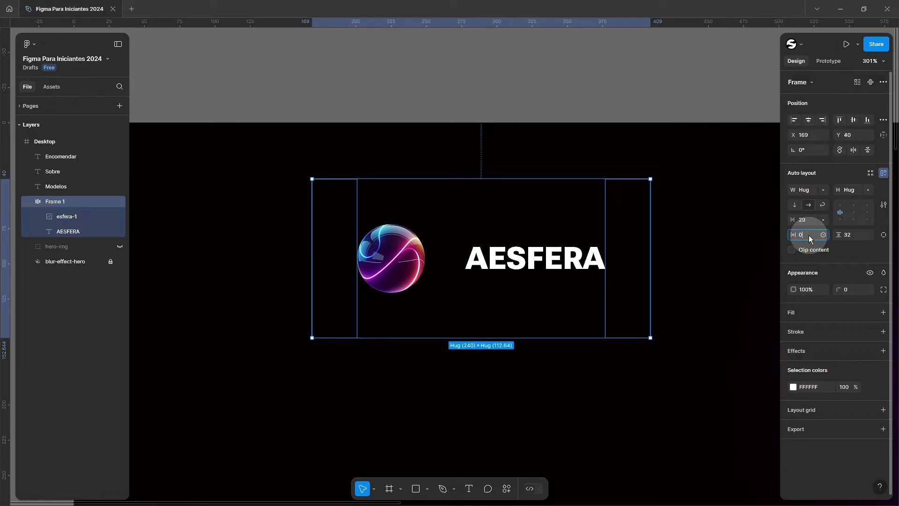
type("0")
key("Tab")
type("0")
key("Tab")
- Set the gap between the sphere and the AESFERA text to 16
scroll(289, 220, "up", 5)
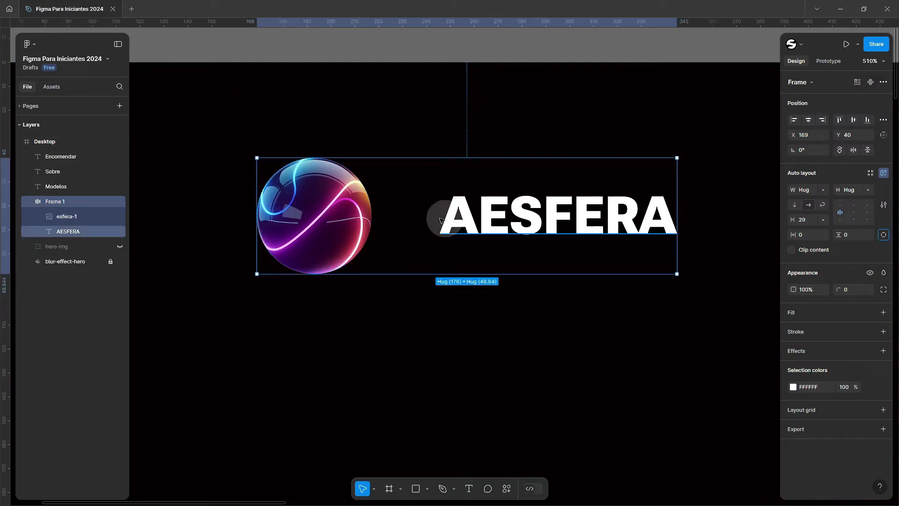
scroll(416, 220, "up", 1)
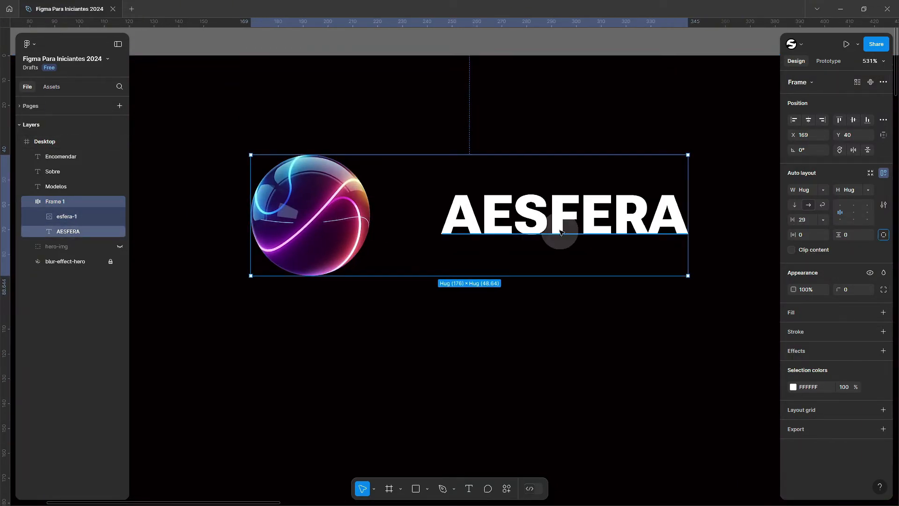
left_click(809, 224)
type("16")
key("Return")
scroll(365, 217, "down", 6)
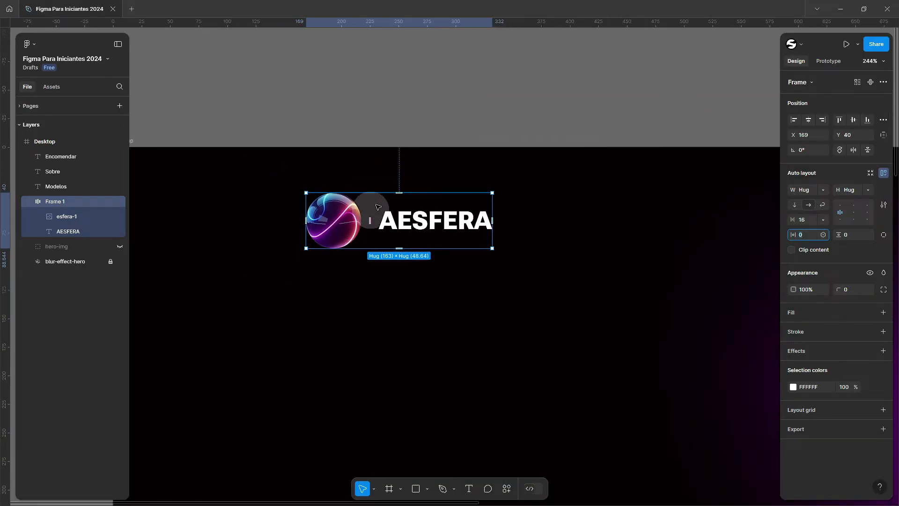
left_click(441, 164)
scroll(442, 159, "down", 1)
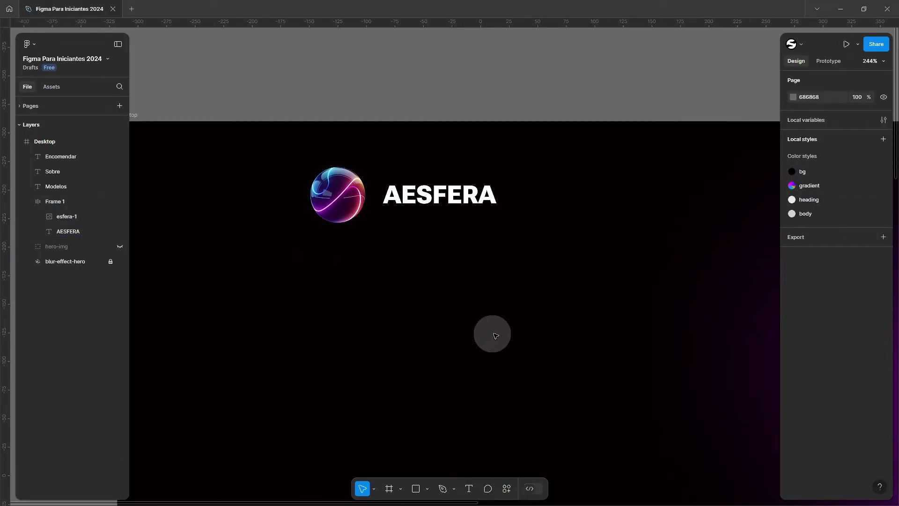
- Rename the frame holding the sphere and AESFERA text as Logo
left_click(425, 197)
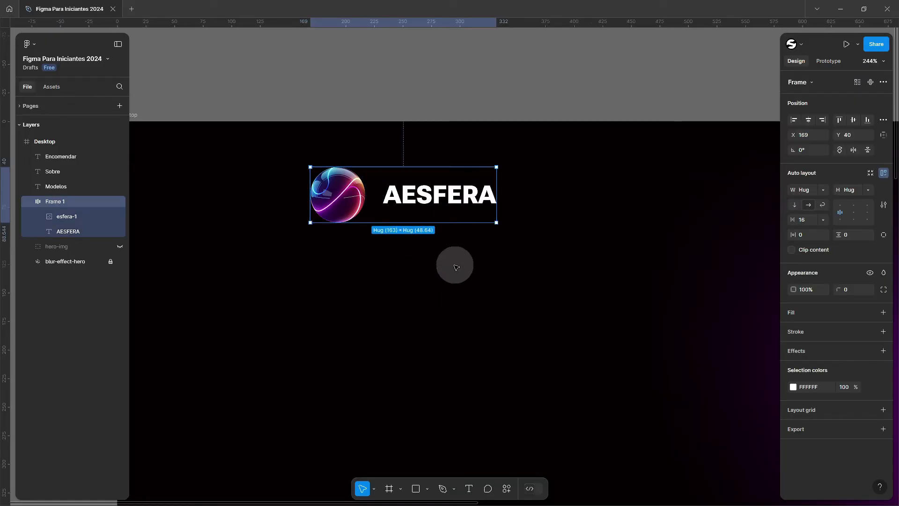
double_click(53, 203)
type("L")
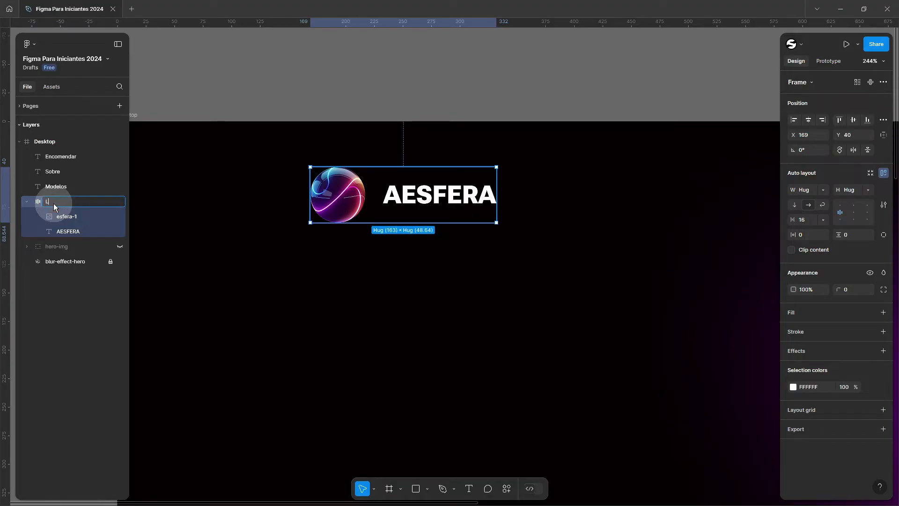
type("ogo")
key("Return")
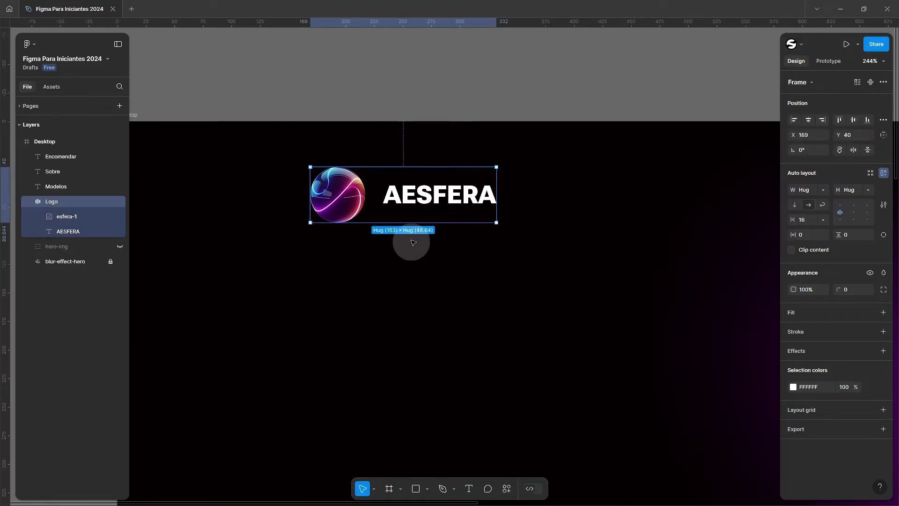
- Try moving the Logo frame lower on the desktop frame, and undo the move
left_click_drag(423, 213, 453, 279)
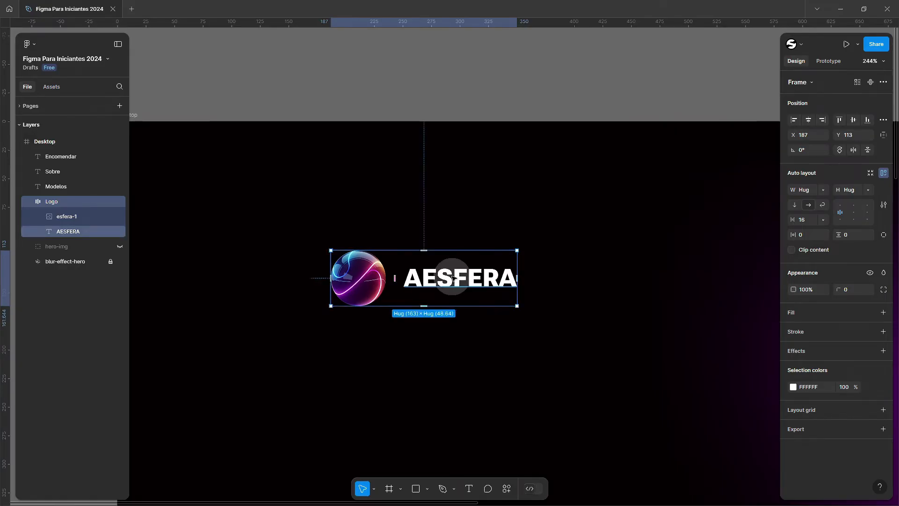
key("ctrl+z")
- Examine the spacing between the sphere image and the AESFERA text inside the Logo frame
scroll(440, 274, "up", 3)
scroll(351, 157, "down", 1)
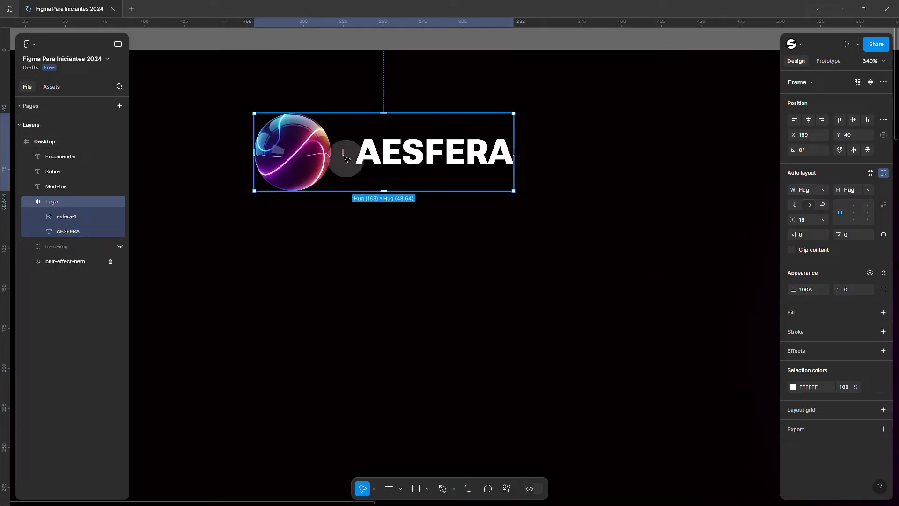
scroll(330, 154, "down", 2)
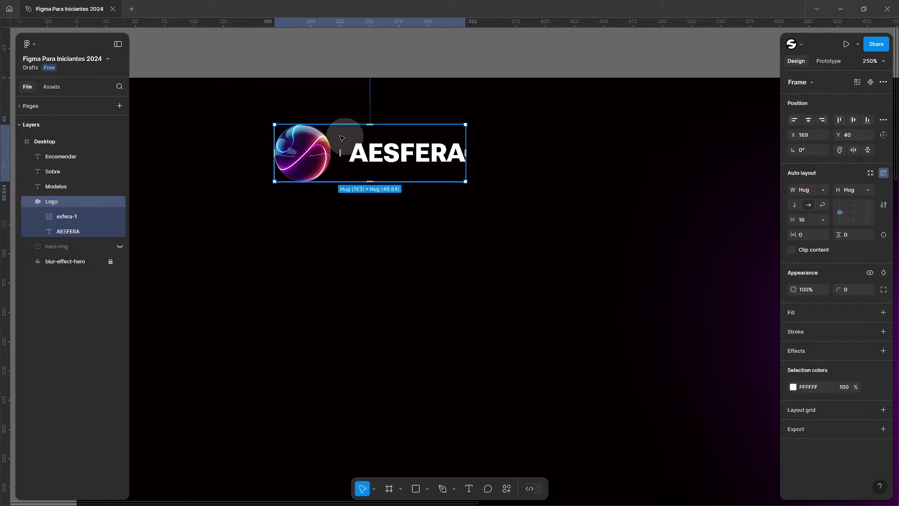
scroll(364, 169, "up", 1)
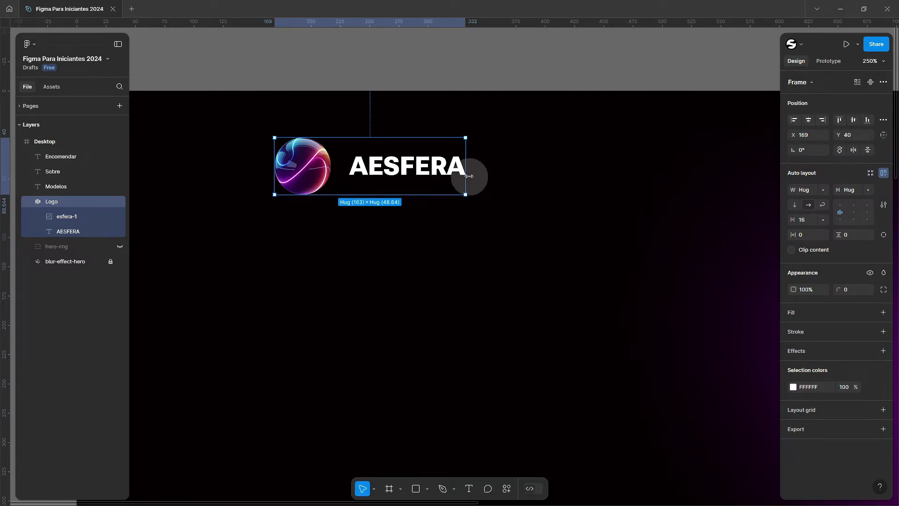
scroll(330, 177, "up", 5)
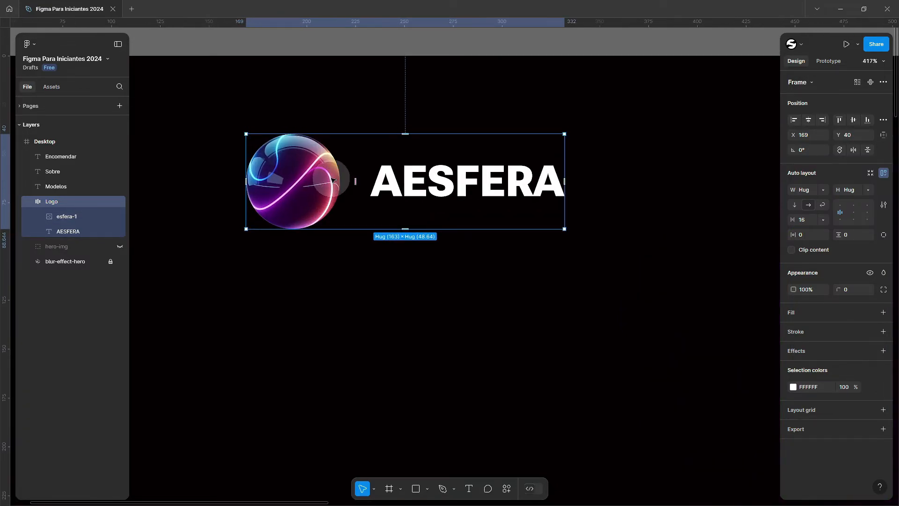
scroll(331, 180, "up", 1)
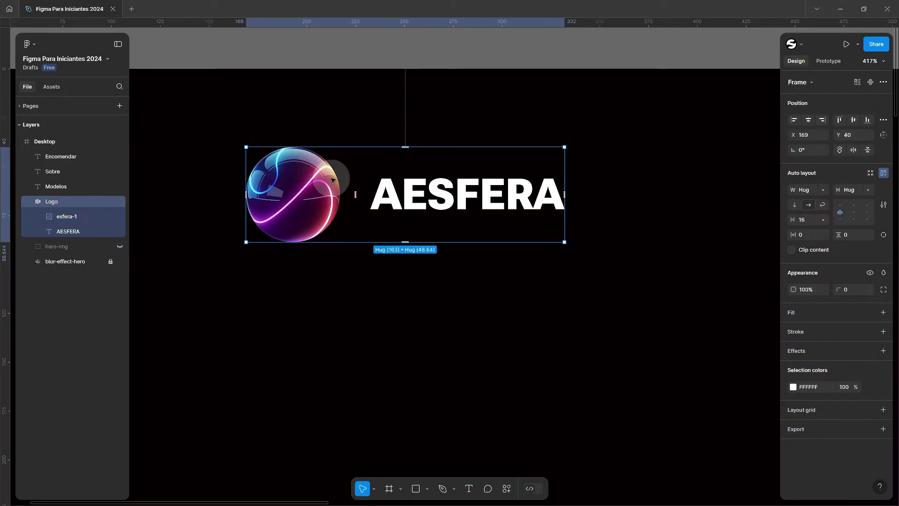
scroll(354, 181, "up", 1)
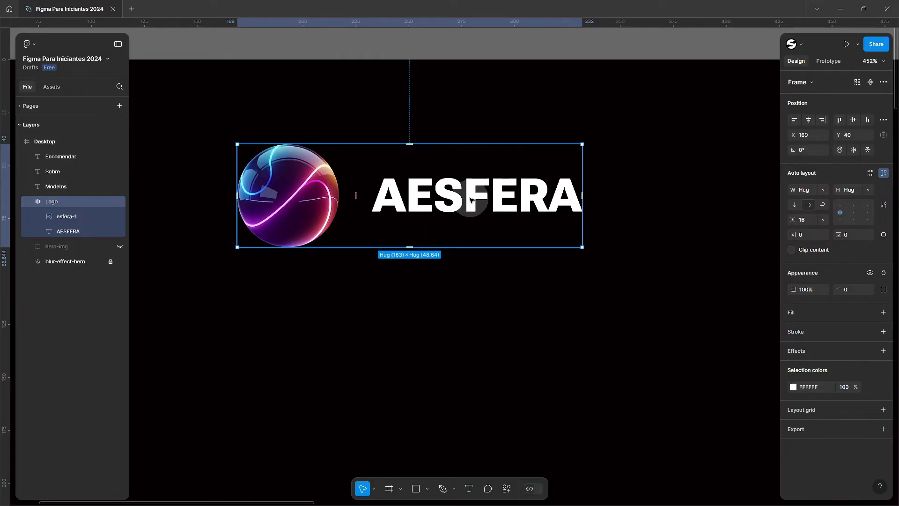
scroll(471, 199, "down", 5)
left_click(358, 205)
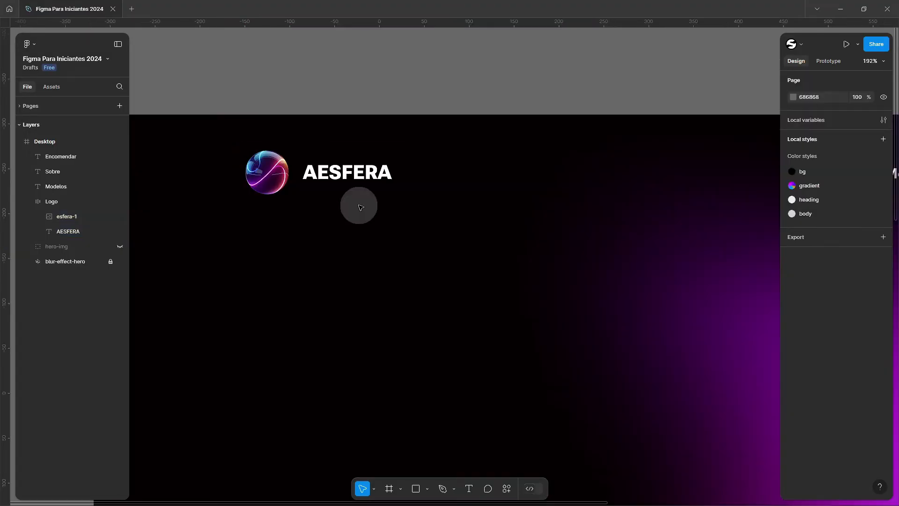
- Move the Modelos and Encomendar labels out of line, placing them below Sobre on either side
scroll(493, 215, "right", 5)
scroll(552, 219, "up", 2)
left_click_drag(552, 218, 338, 231)
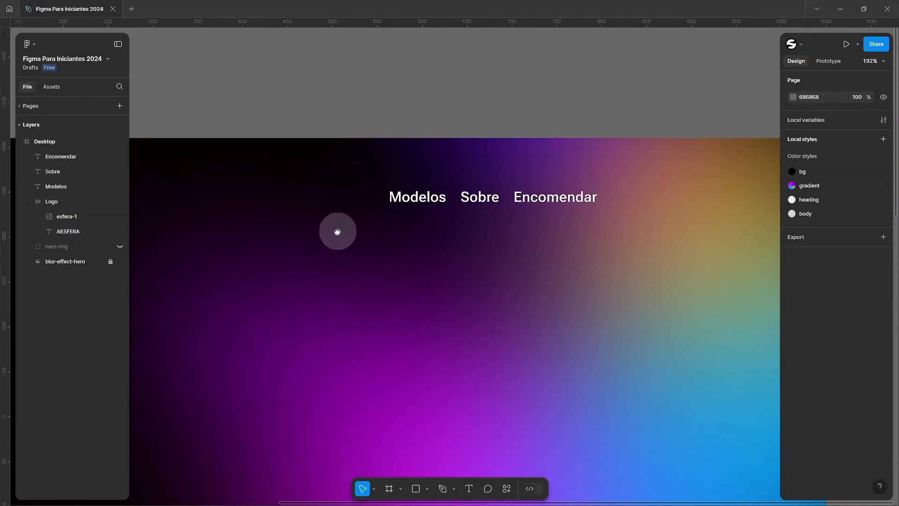
scroll(570, 187, "up", 2)
left_click(370, 200)
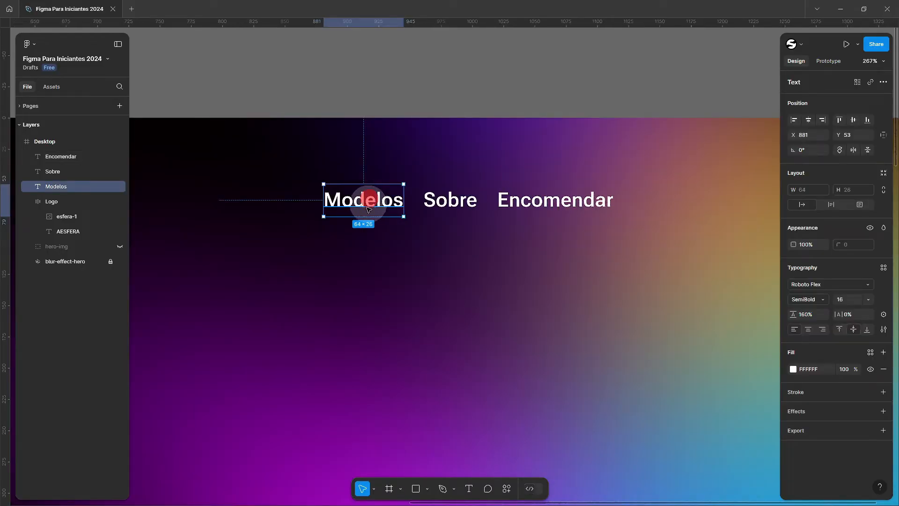
left_click_drag(370, 204, 349, 280)
left_click_drag(546, 205, 576, 259)
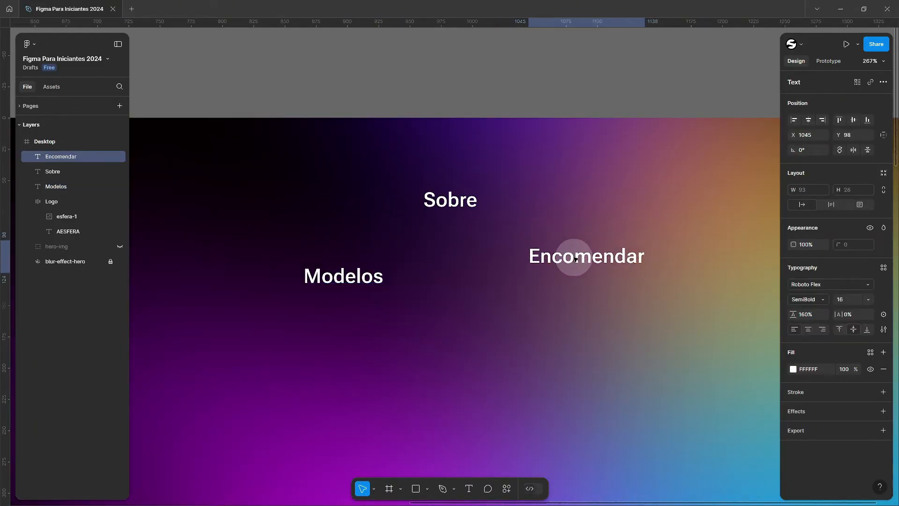
- Group the Modelos, Sobre and Encomendar labels in an auto layout frame with a horizontal direction
scroll(538, 281, "down", 2)
left_click(392, 277, "shift")
left_click(463, 216, "shift")
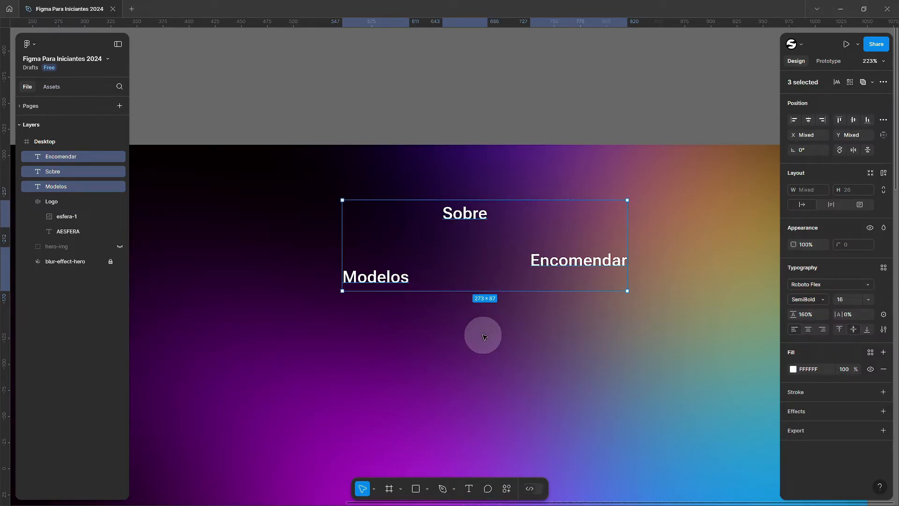
key("shift+a")
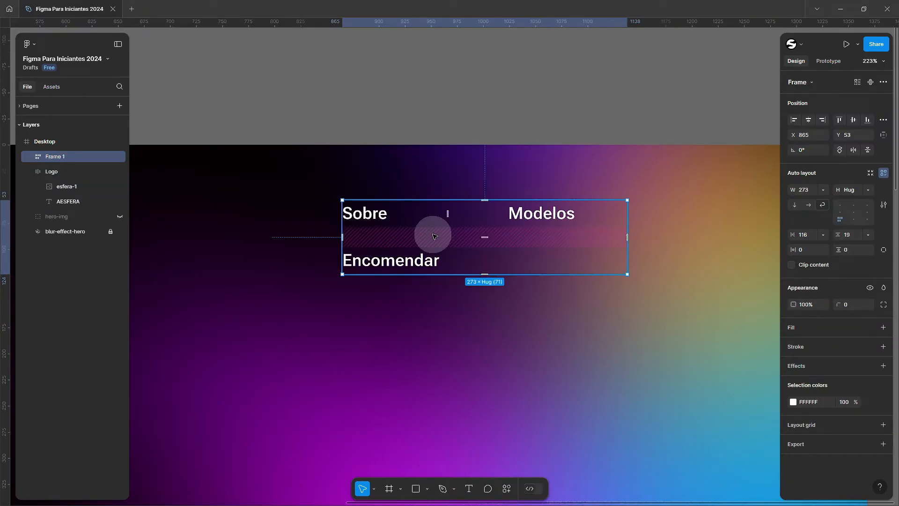
left_click(809, 206)
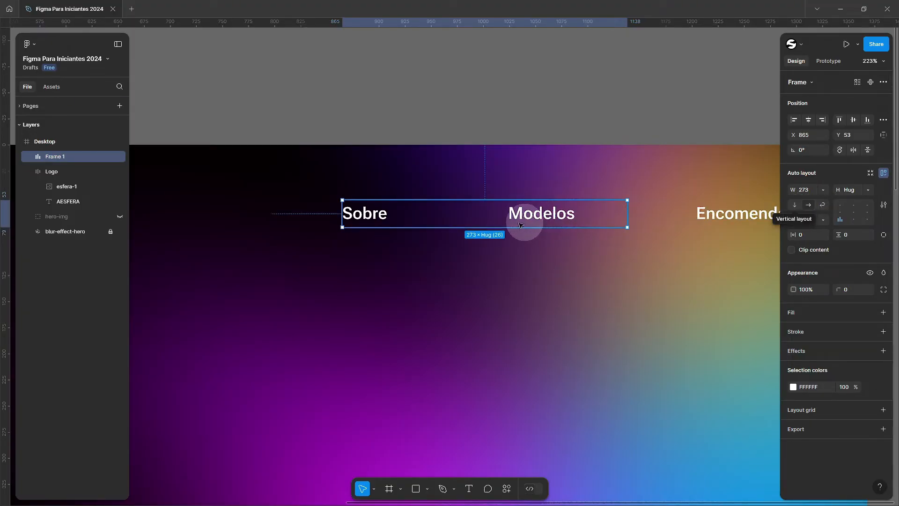
- Set the menu frame's width to Hug contents so it encloses all three labels
scroll(434, 233, "down", 3)
scroll(577, 207, "up", 2)
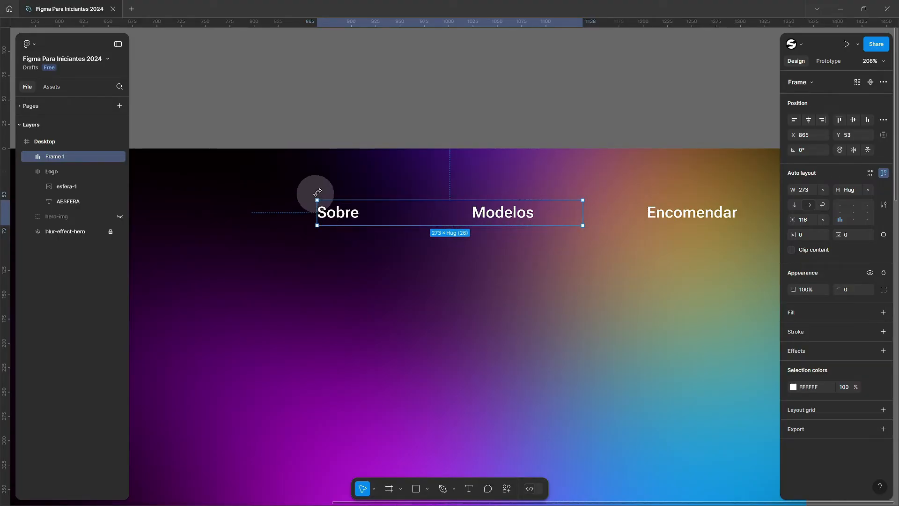
left_click(663, 210)
left_click(520, 212)
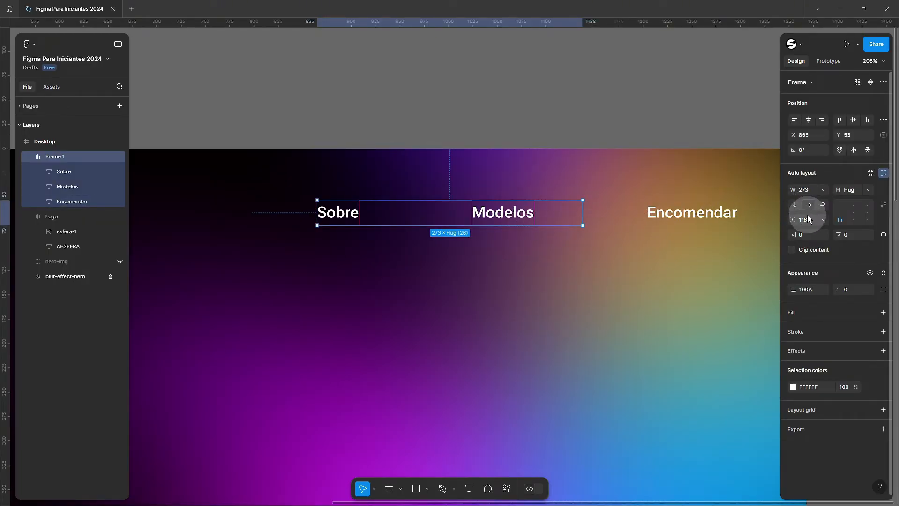
left_click_drag(796, 220, 714, 220)
left_click_drag(485, 216, 497, 223)
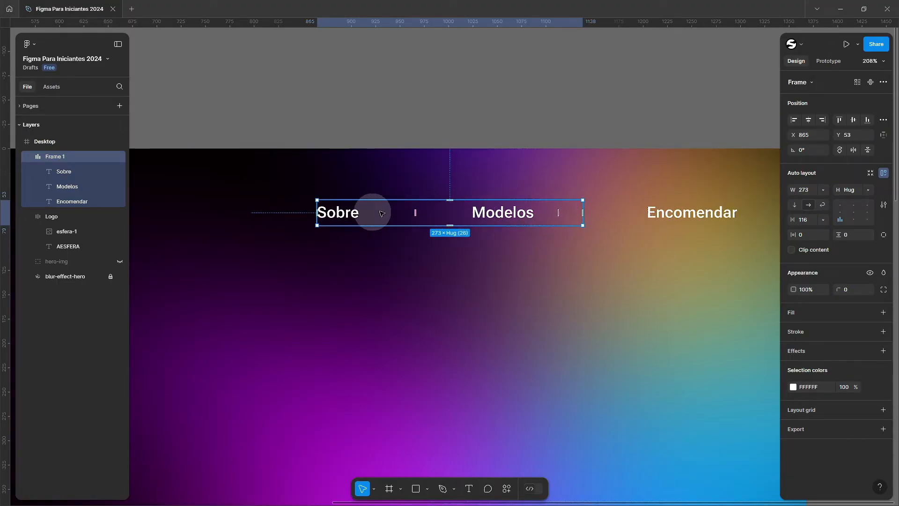
left_click(825, 192)
left_click(826, 200)
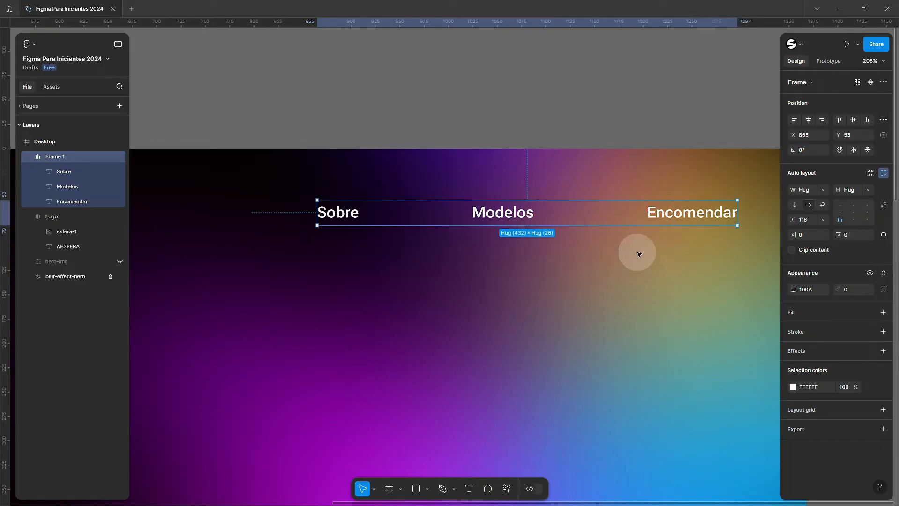
- Set the horizontal gap between the three menu labels to 36
scroll(750, 215, "up", 5)
scroll(576, 210, "down", 3)
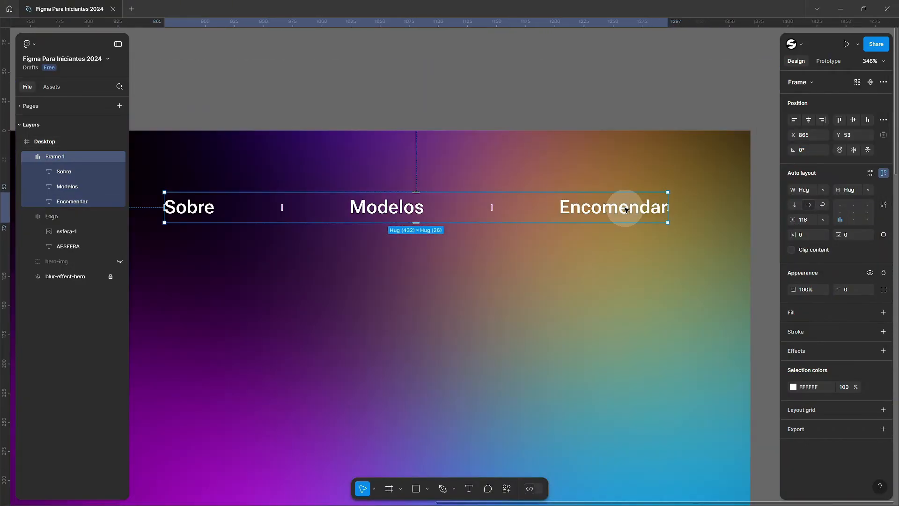
scroll(455, 206, "up", 4)
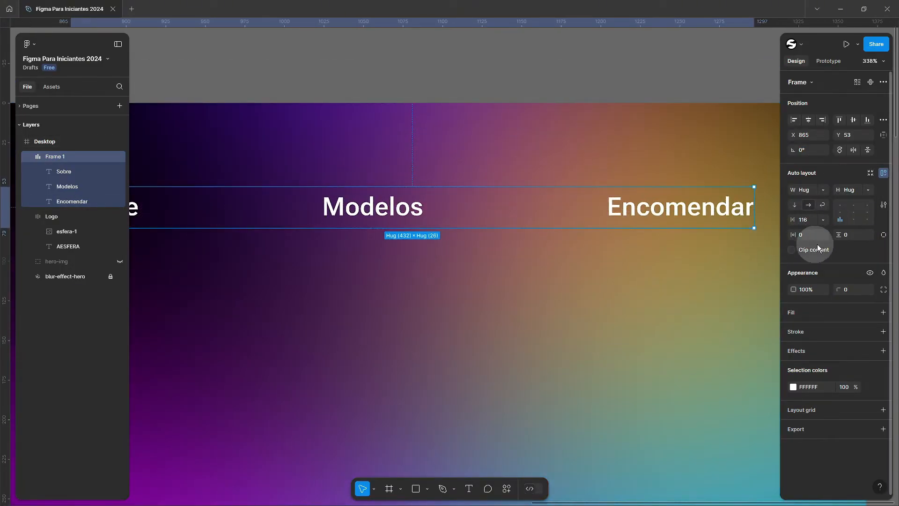
left_click(810, 225)
type("36")
key("Return")
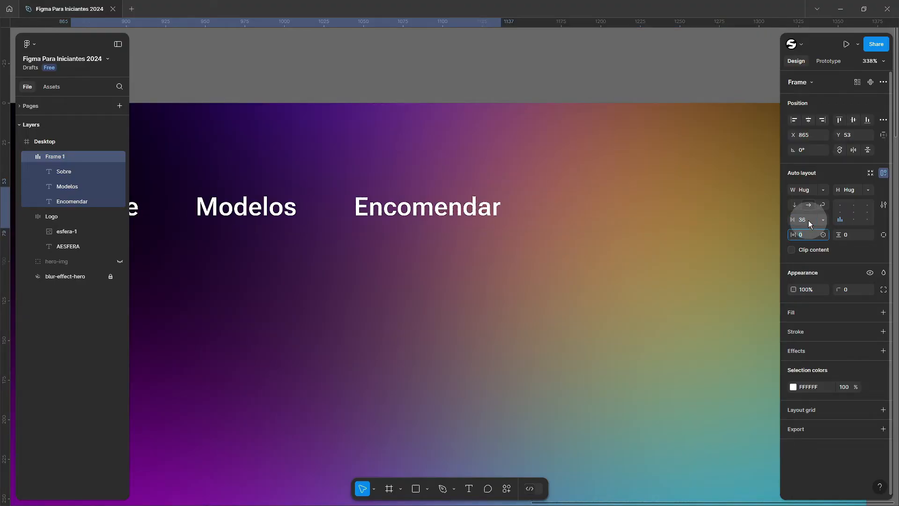
- Rename the frame holding the three menu labels as Nav
scroll(402, 245, "down", 4)
left_click(399, 252)
scroll(399, 252, "left", 5)
left_click(522, 209)
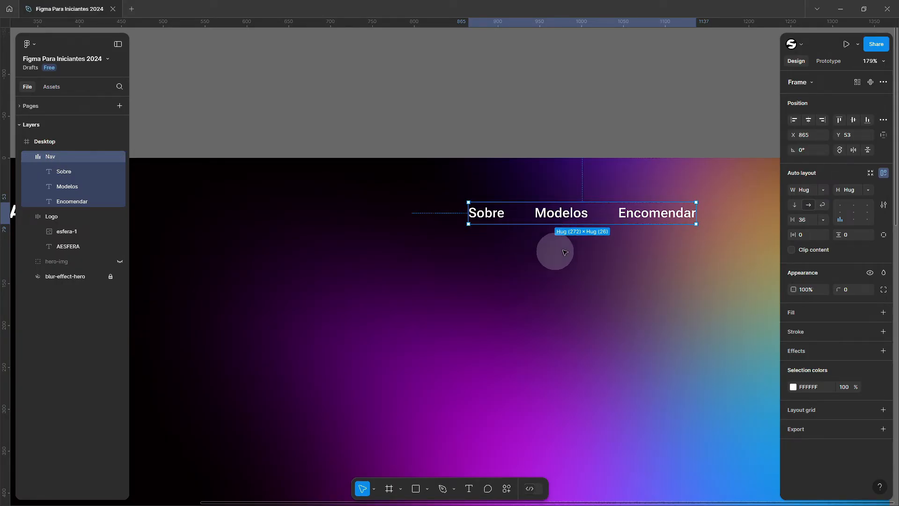
left_click(624, 241)
- Select the Logo and Nav frames together and wrap them in one auto layout frame
scroll(604, 230, "down", 3)
left_click(571, 214)
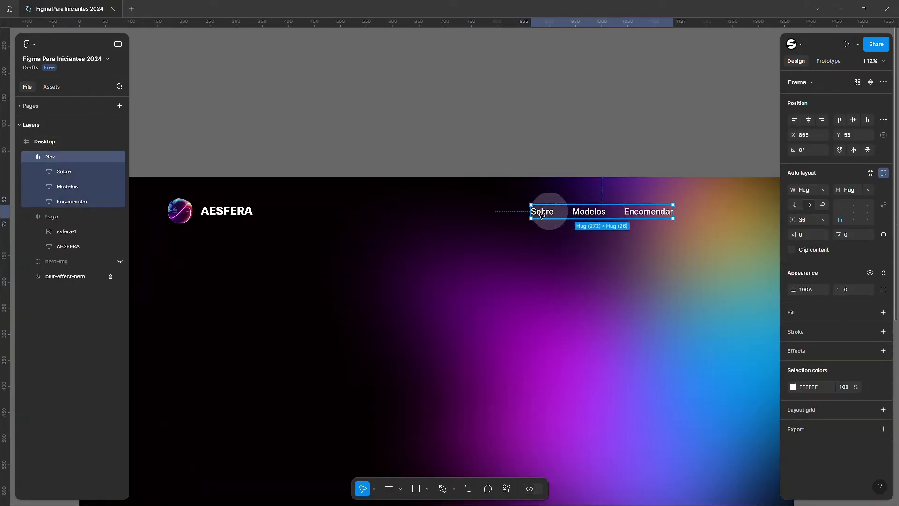
left_click(214, 213)
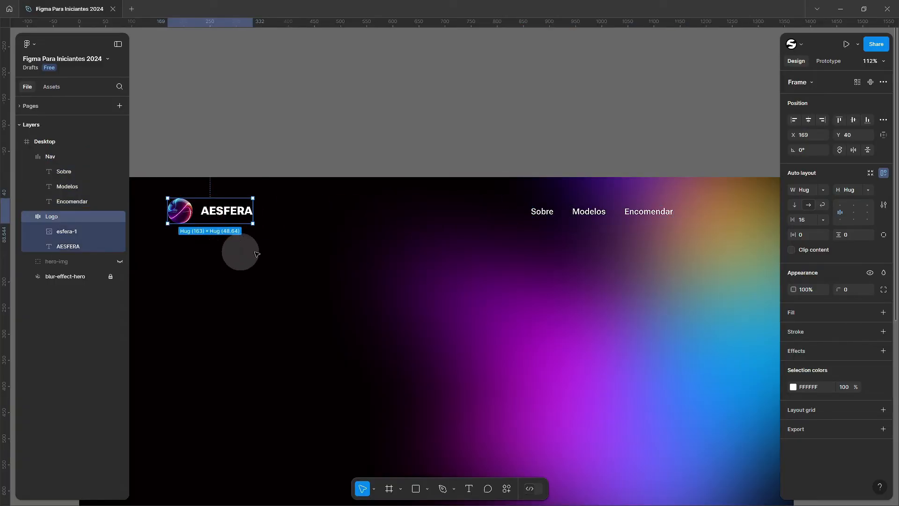
scroll(473, 249, "down", 3)
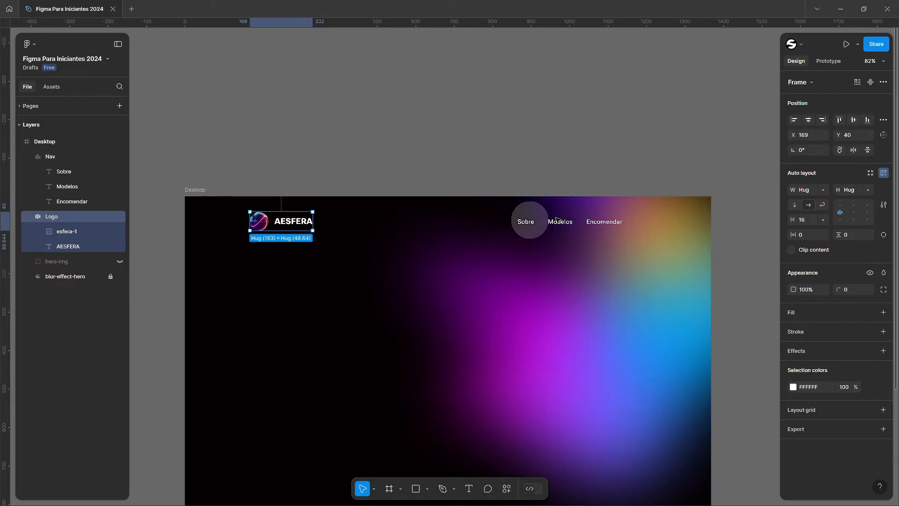
left_click(578, 213, "shift")
scroll(564, 249, "up", 2)
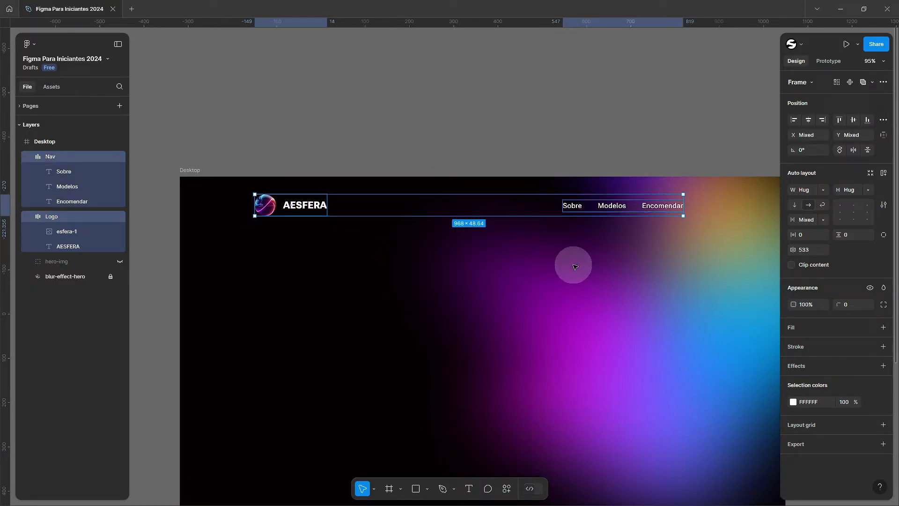
key("shift+a")
key("shift+2")
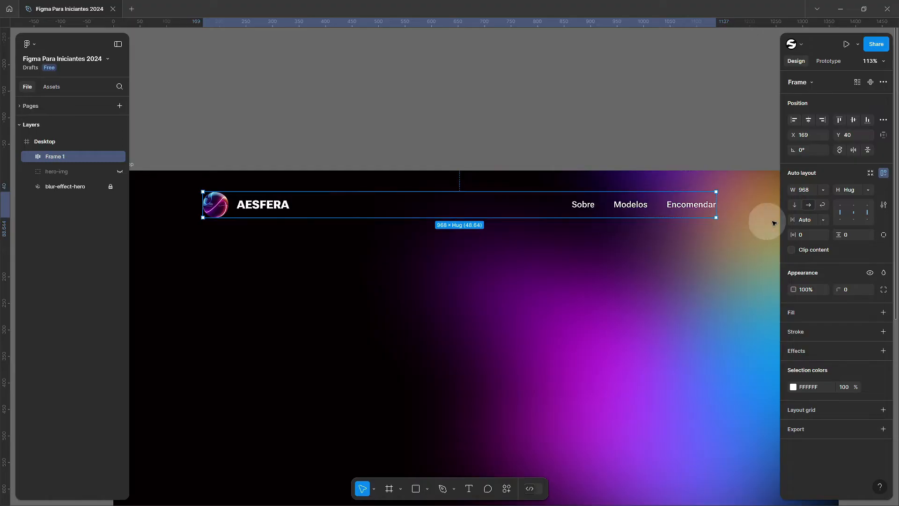
- Try bottom and top alignment on the frame around Logo and Nav, and return it to vertical centre alignment
left_click(855, 220)
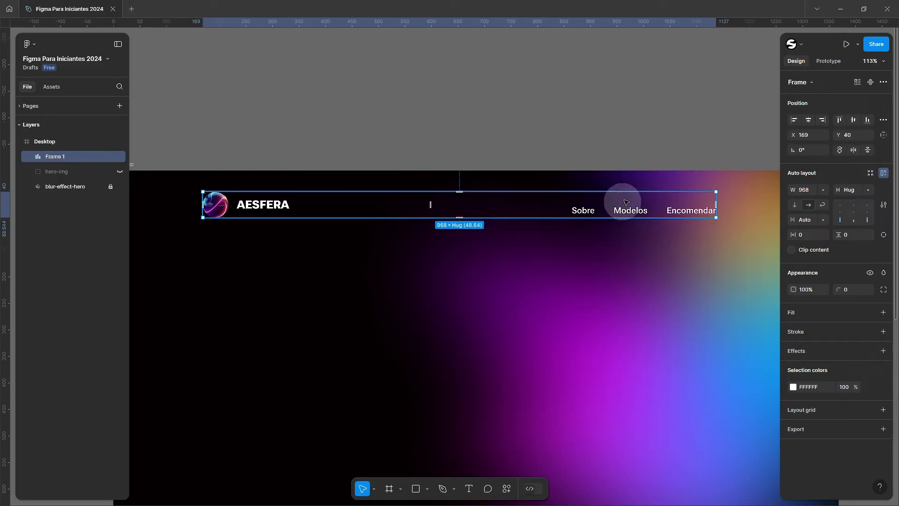
left_click(853, 204)
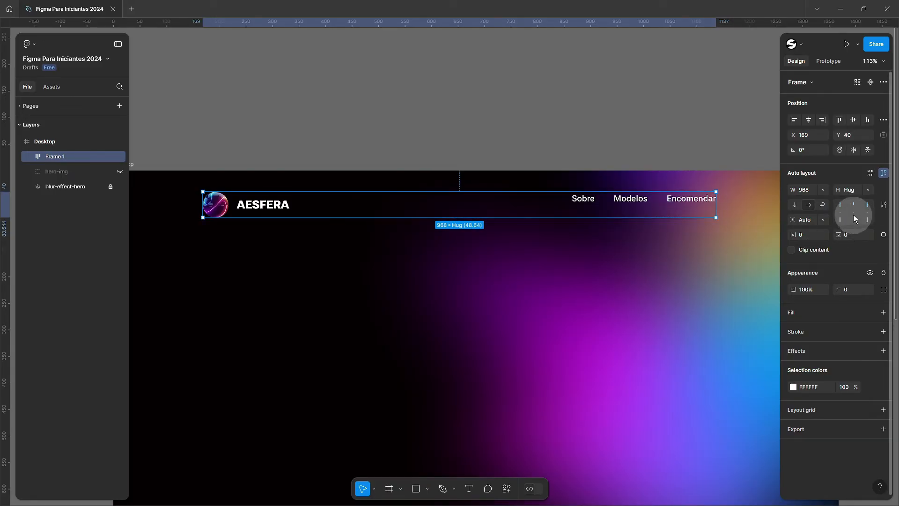
left_click(853, 212)
scroll(398, 246, "down", 1)
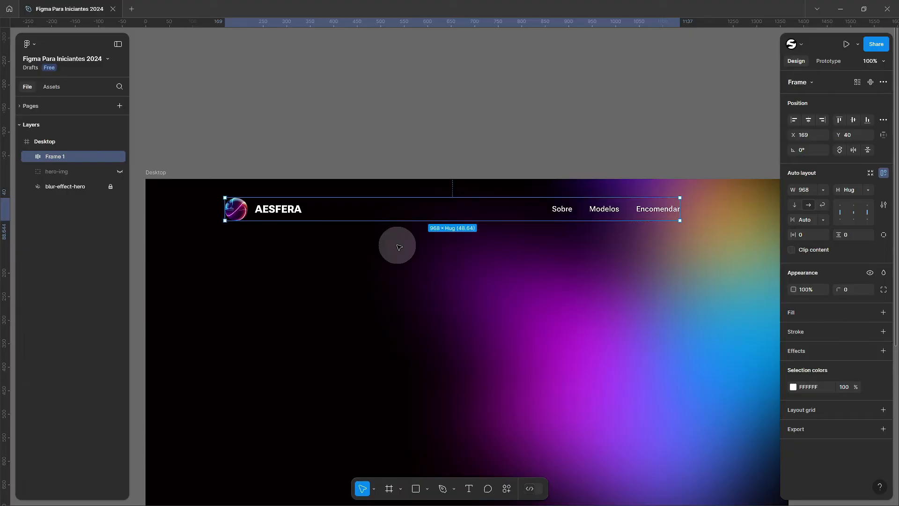
- Show the layout grids on the Desktop frame
left_click(392, 255)
key("ctrl+shift+4")
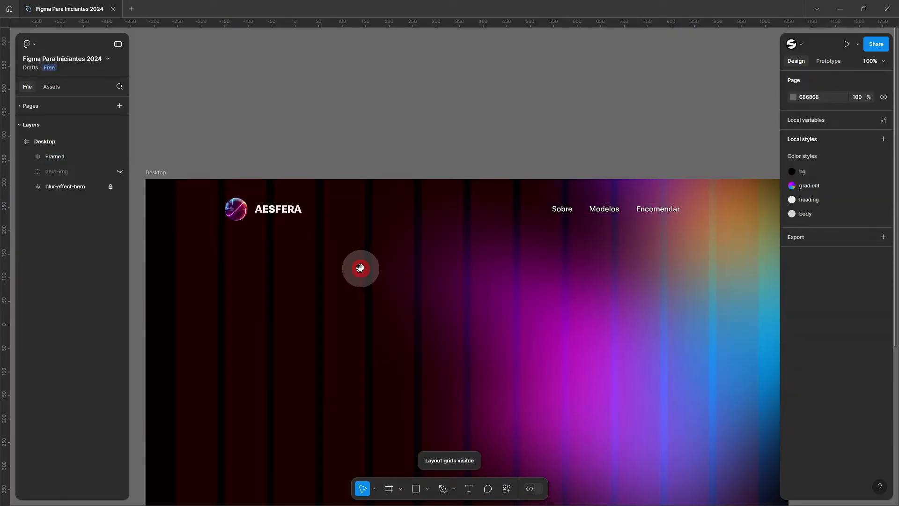
scroll(359, 267, "down", 1)
- Rename the frame containing Logo and Nav as header, and expand its layer to show its contents
left_click(283, 188)
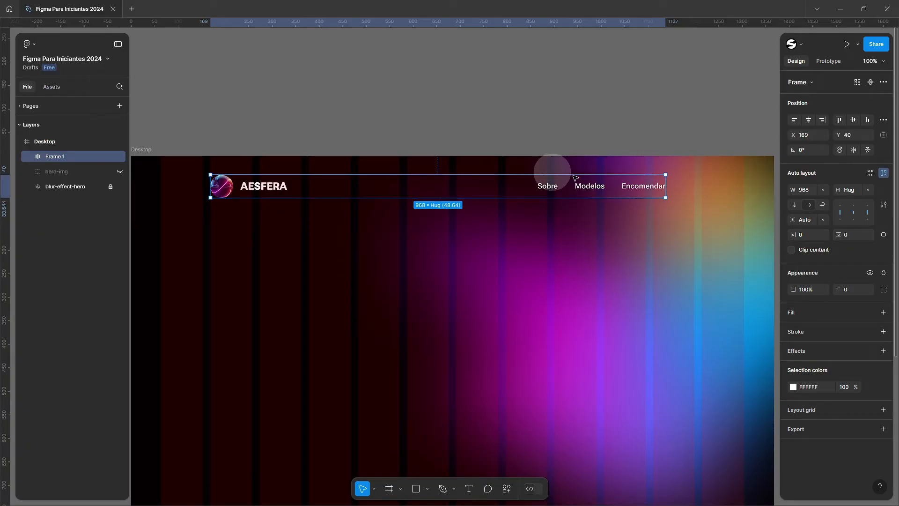
double_click(55, 157)
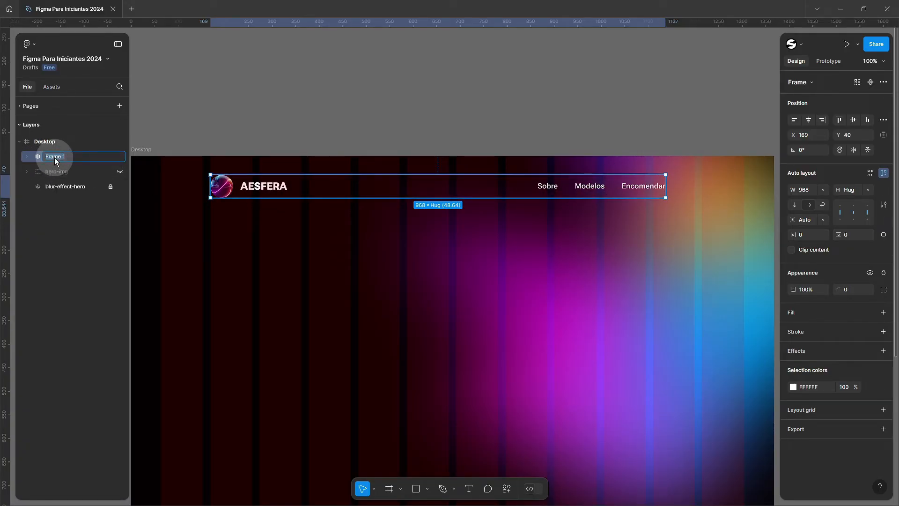
type("header")
key("Return")
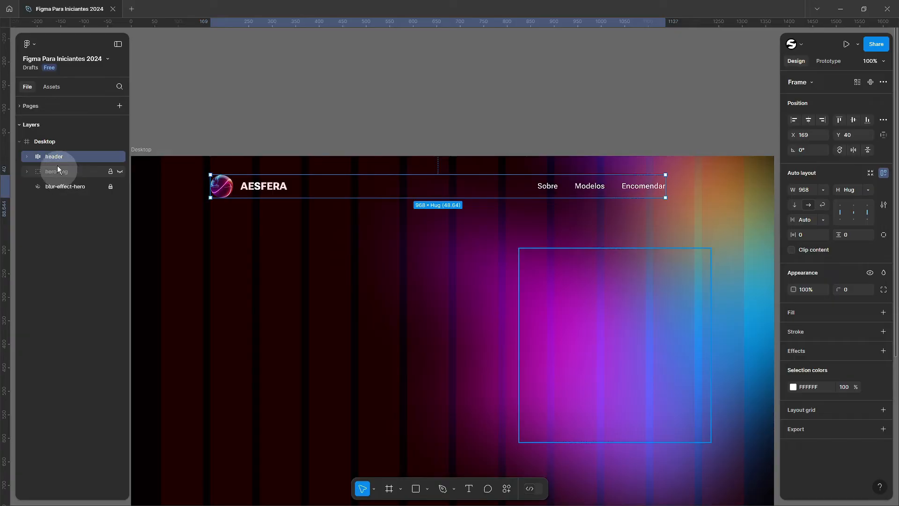
left_click(26, 157)
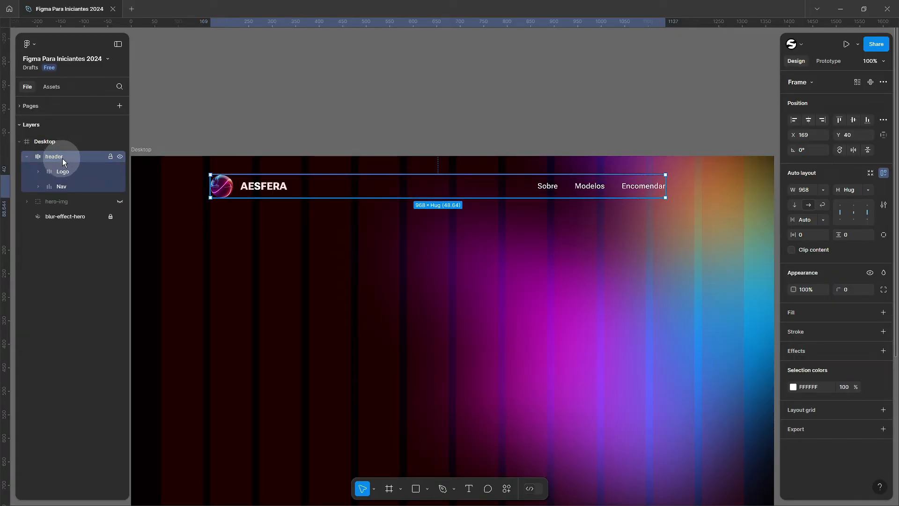
- Inspect the Logo and Nav frames inside header one at a time, and select the header frame again
left_click(61, 172)
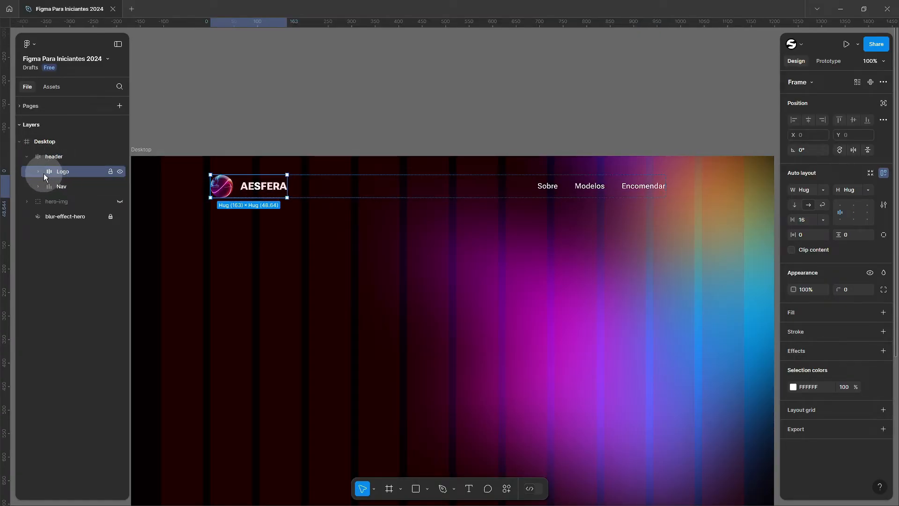
left_click(61, 186)
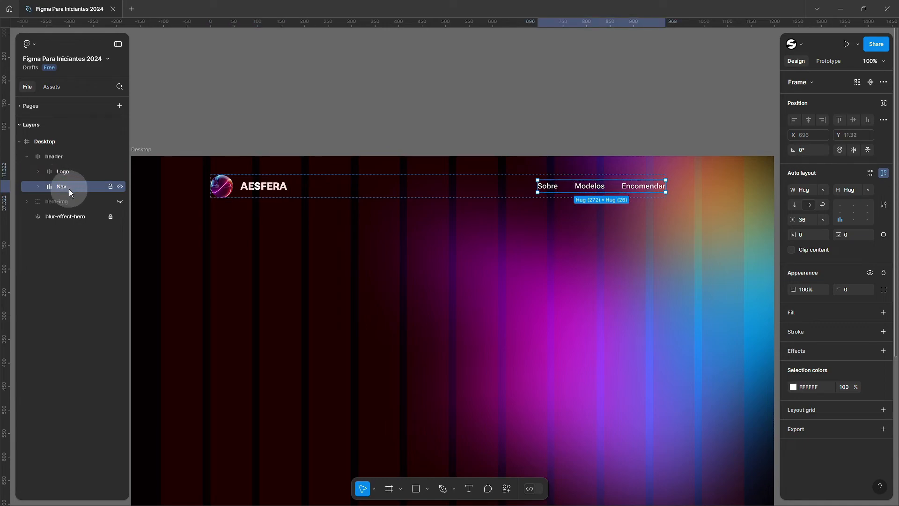
left_click(39, 187)
left_click(39, 186)
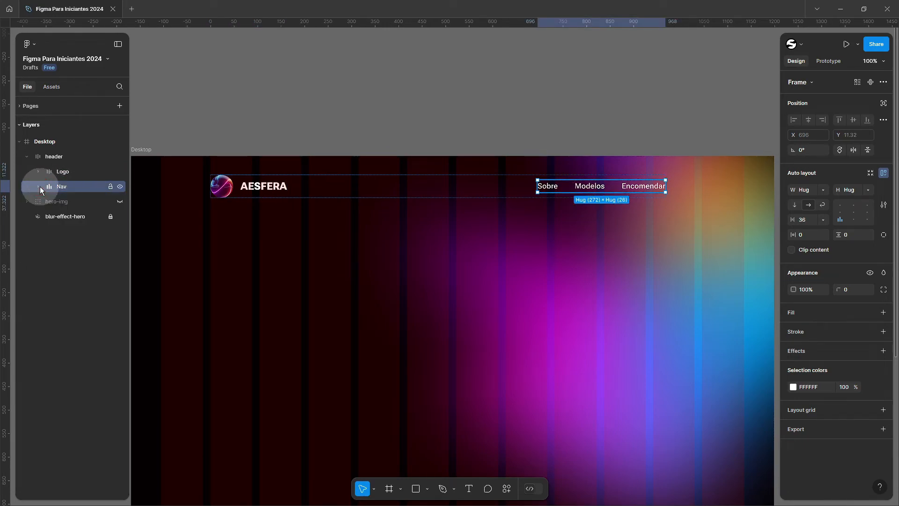
left_click(54, 156)
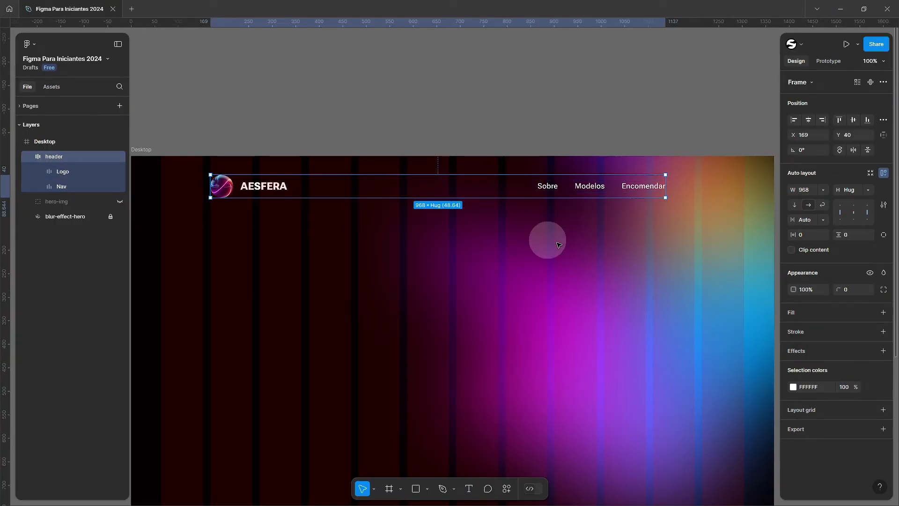
- Widen the header frame to 1030 so its outer edge lines up with the layout grid column beyond Encomendar
scroll(203, 185, "up", 10)
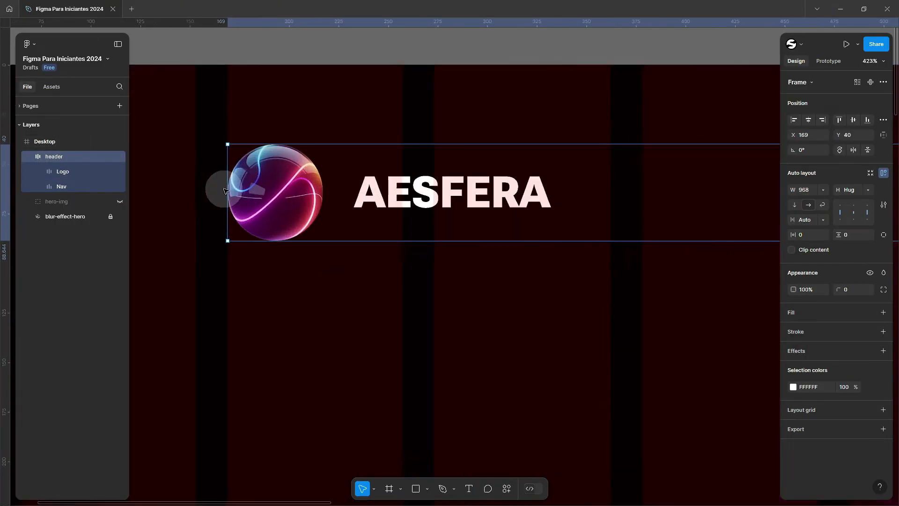
scroll(226, 204, "down", 10)
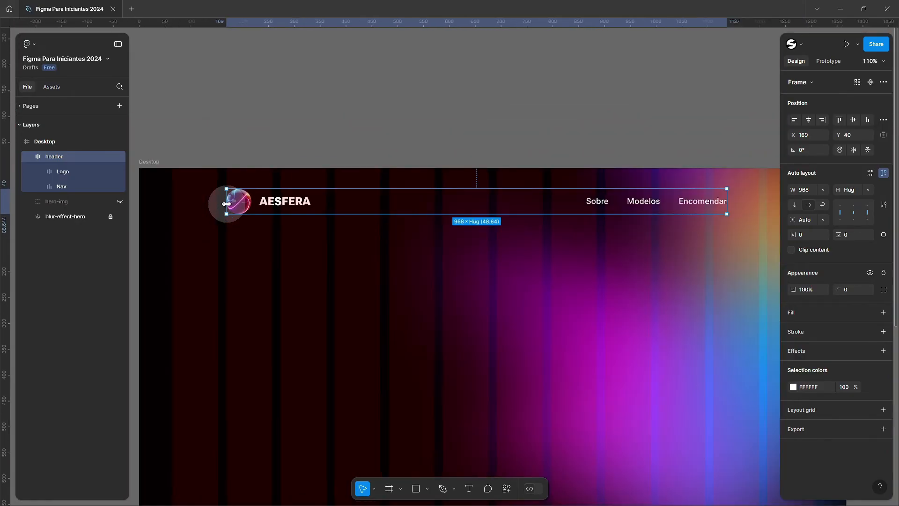
scroll(627, 206, "up", 7)
scroll(368, 200, "up", 2)
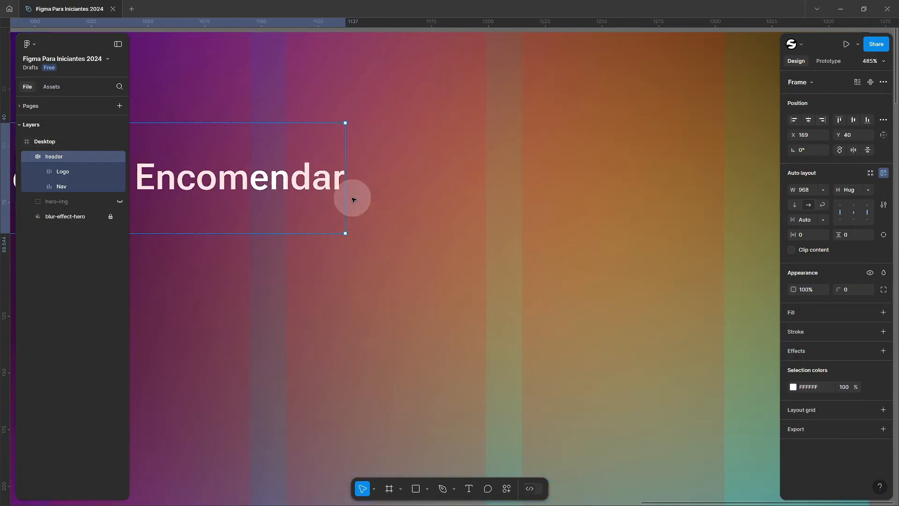
left_click_drag(348, 191, 484, 195)
scroll(511, 189, "down", 5)
scroll(512, 190, "down", 10)
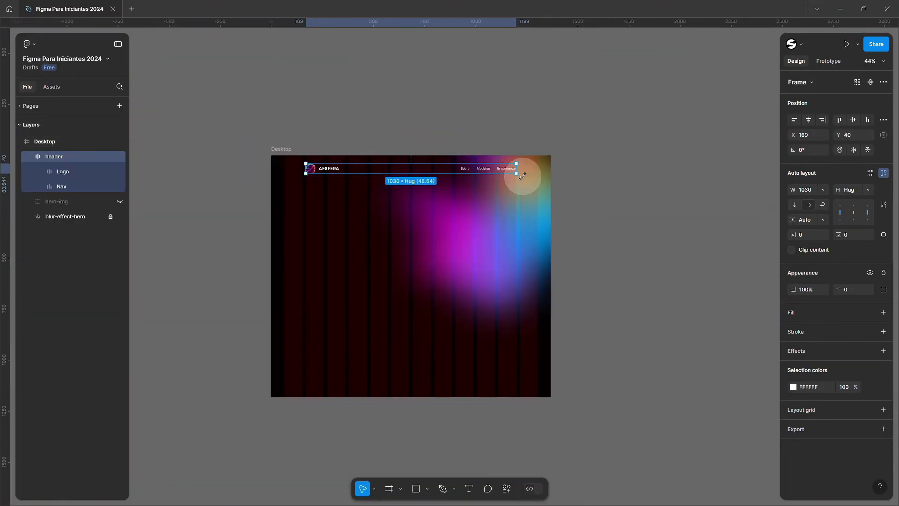
scroll(478, 168, "up", 5)
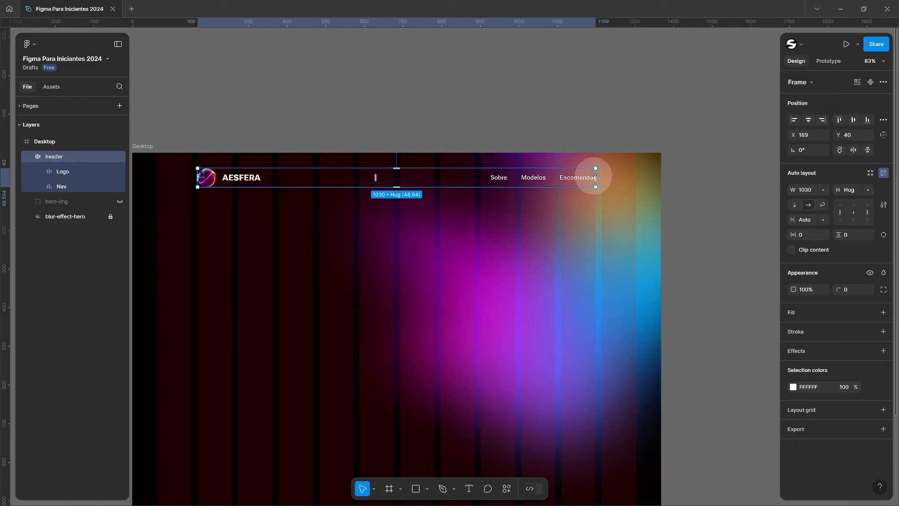
- Try a gap of 32 between Logo and Nav in the header, and return the gap to Auto
mouse_move(567, 181)
left_mouse_down()
mouse_move(498, 180)
mouse_move(572, 184)
left_mouse_up()
key("ctrl+z")
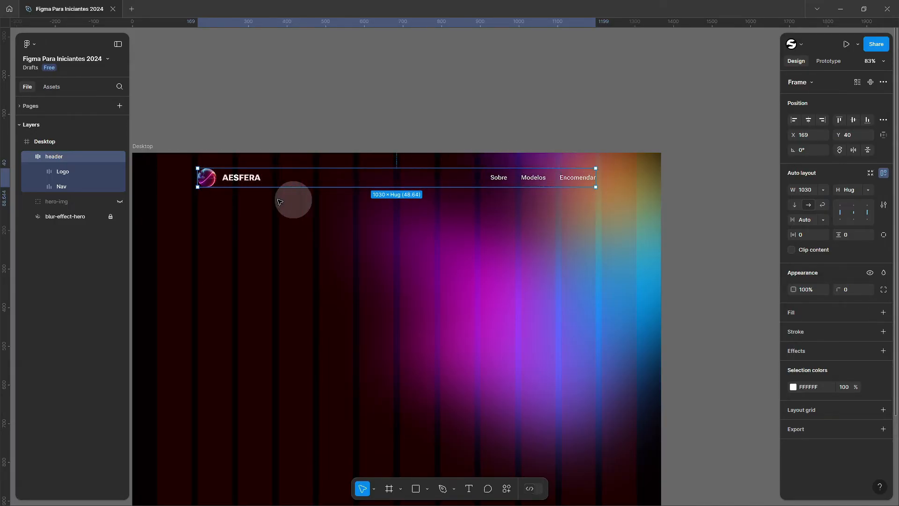
left_click(806, 223)
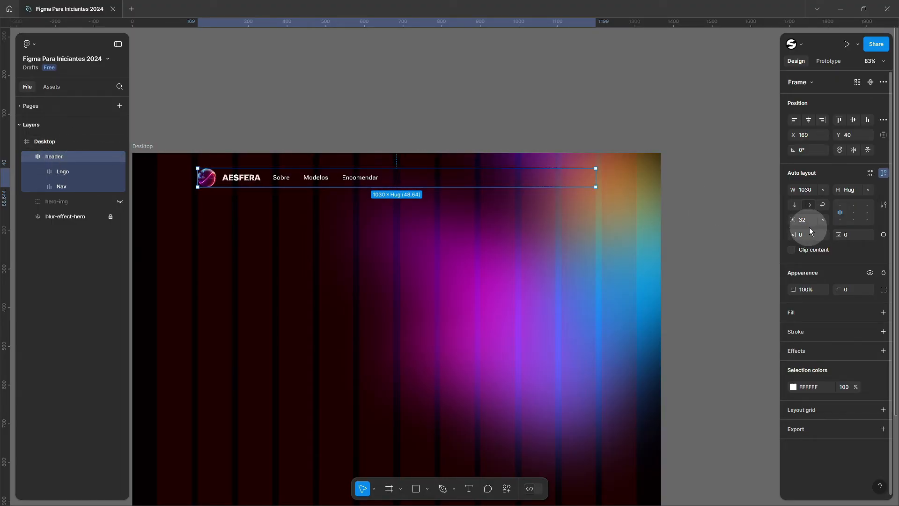
type("o")
key("Tab")
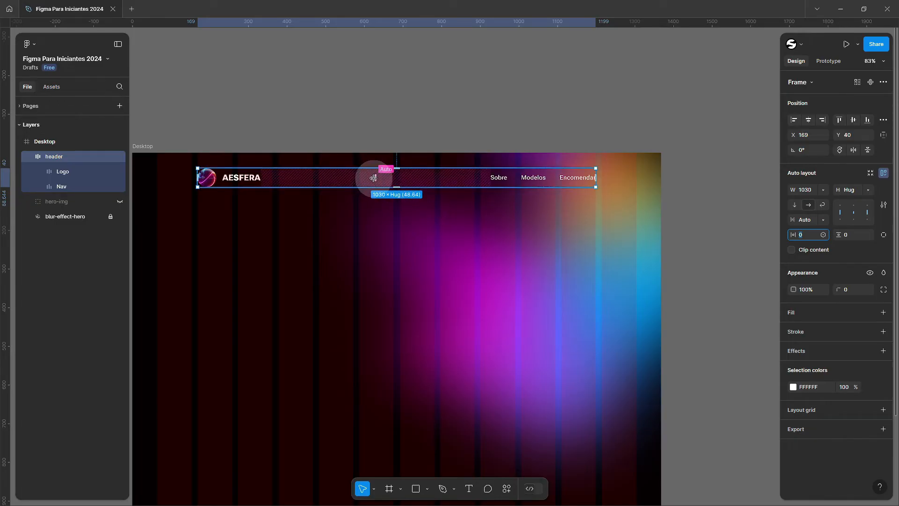
- Measure the header's distance from the top edge of the Desktop frame
key("Escape")
left_click_drag(373, 178, 417, 161)
left_click(433, 165)
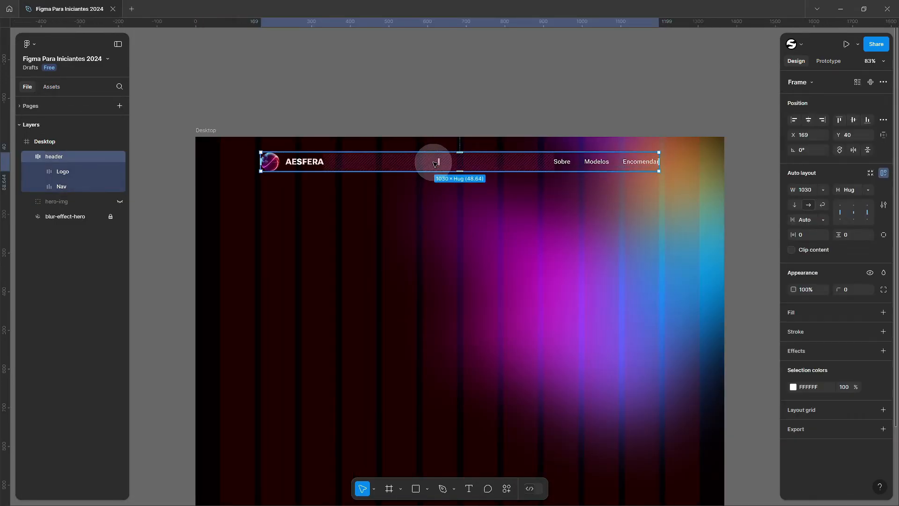
scroll(435, 165, "up", 5)
scroll(436, 173, "down", 2)
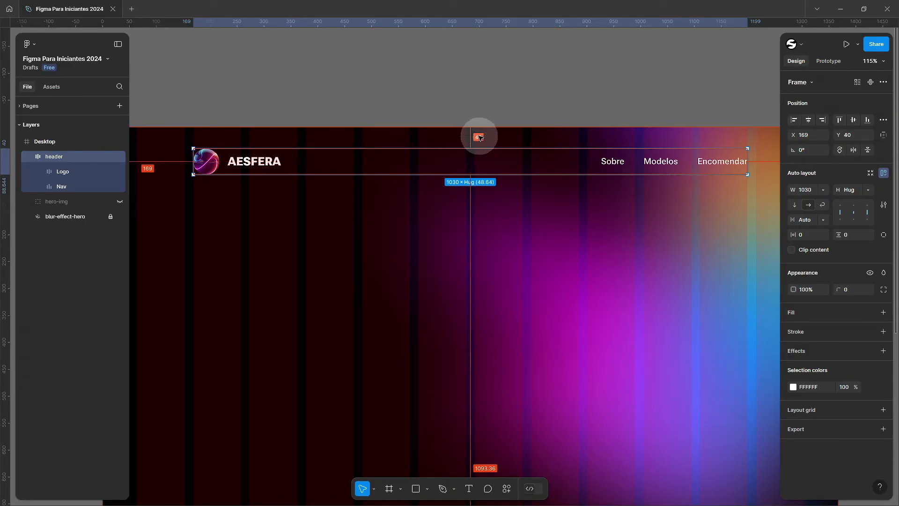
scroll(475, 139, "up", 10)
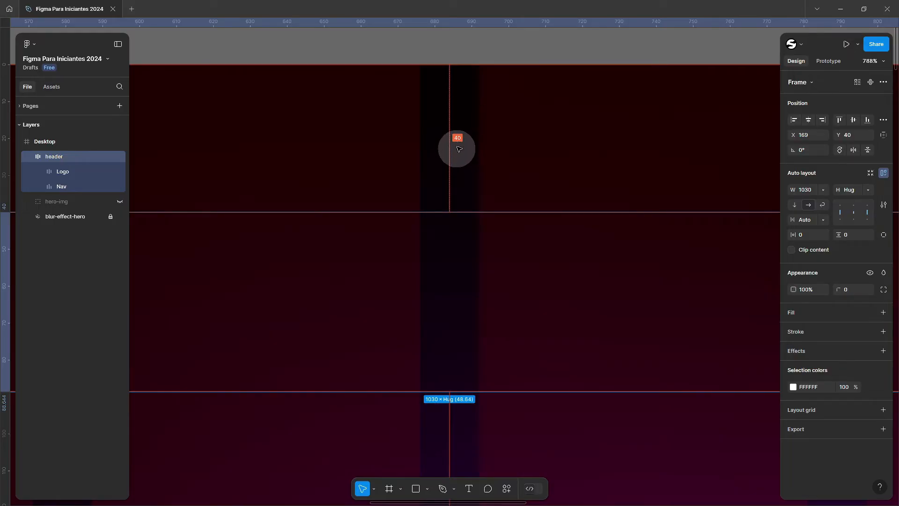
scroll(464, 159, "down", 6)
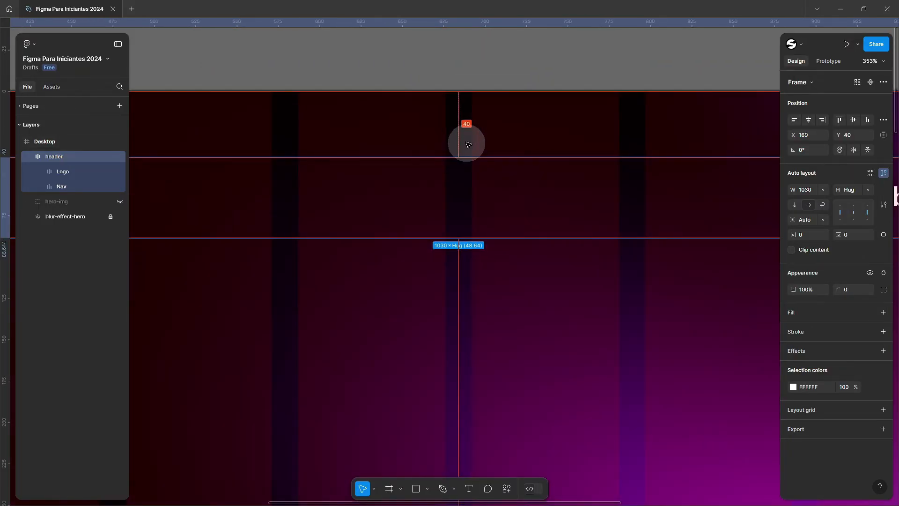
- Move the Encomendar label out of the Nav frame into the Desktop frame at about X 767, Y 388
key("Escape")
scroll(527, 141, "up", 3)
left_click(518, 139, "ctrl")
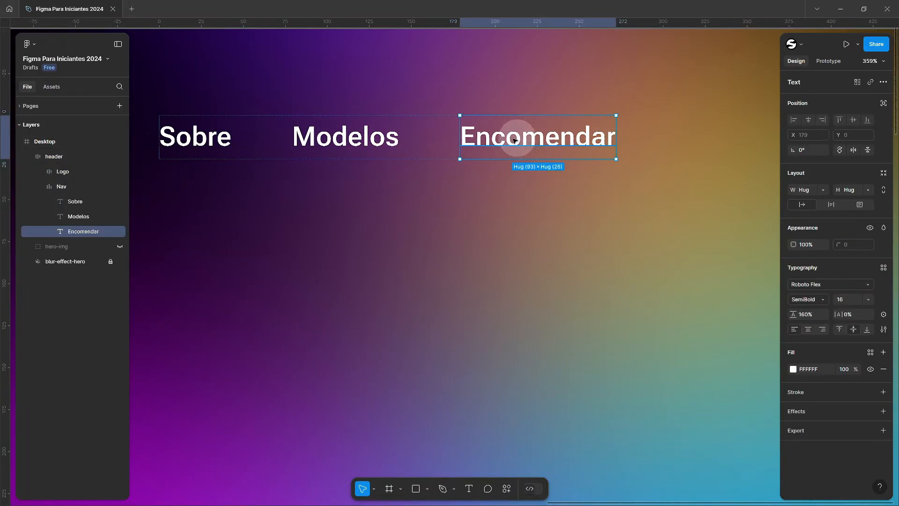
scroll(547, 139, "down", 8)
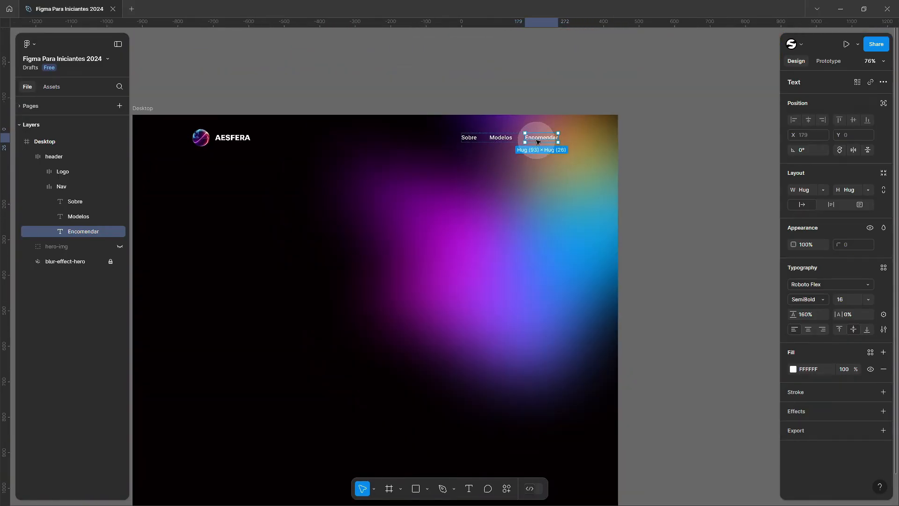
left_click_drag(539, 139, 419, 259)
left_click(38, 202)
key("ctrl+shift+4")
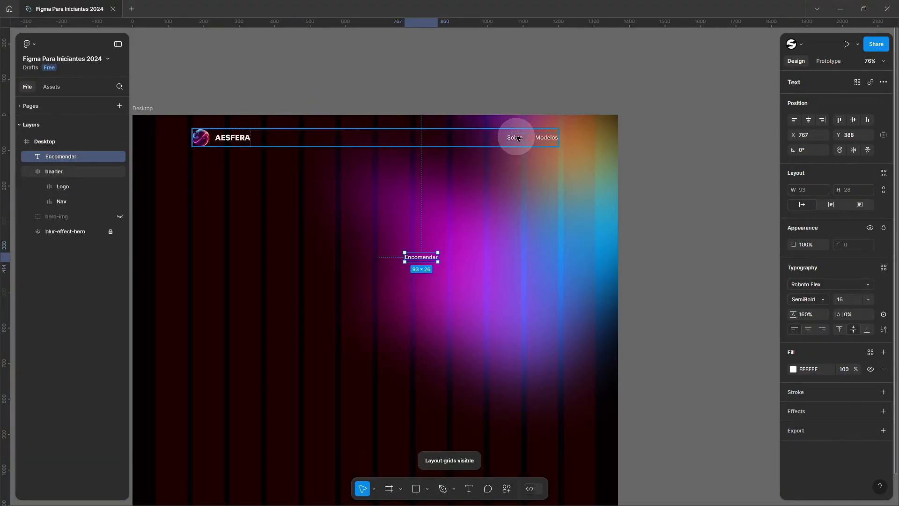
- With the layout grids hidden, wrap the Encomendar label in an auto layout frame and rename that frame as button
key("shift+2")
key("ctrl+shift+4")
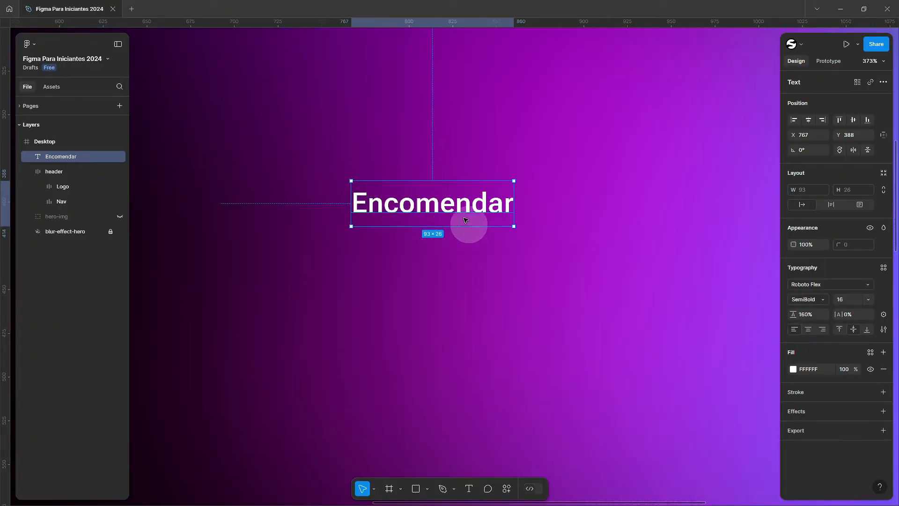
key("shift+a")
double_click(54, 157)
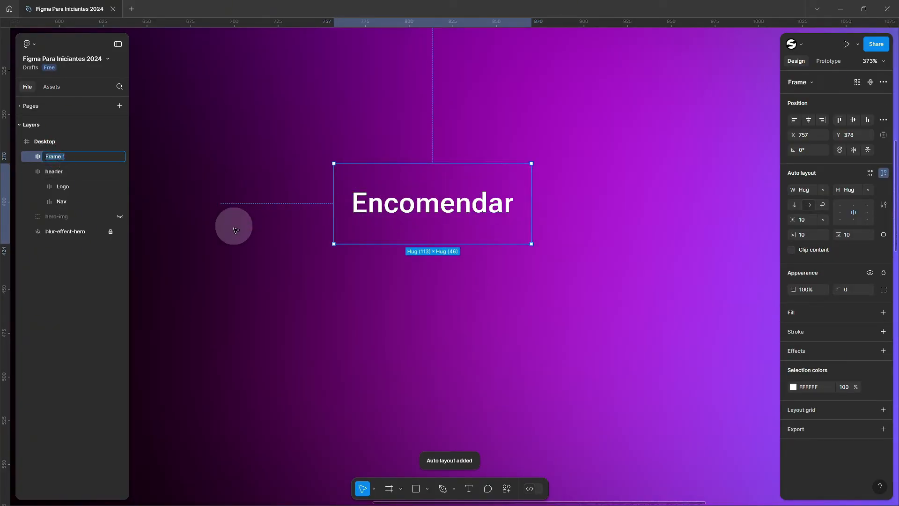
type("button")
key("Return")
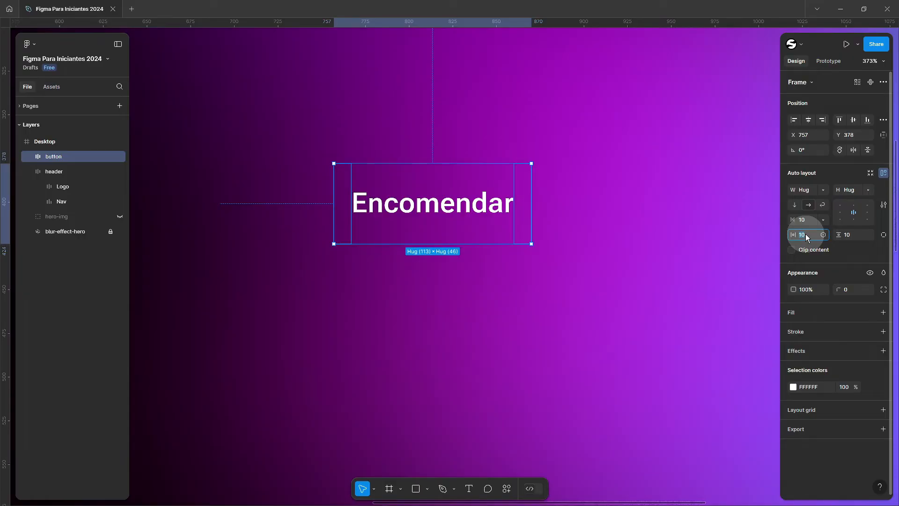
- Set the button's padding to 16 horizontally and 8 vertically
type("16")
left_click(853, 235)
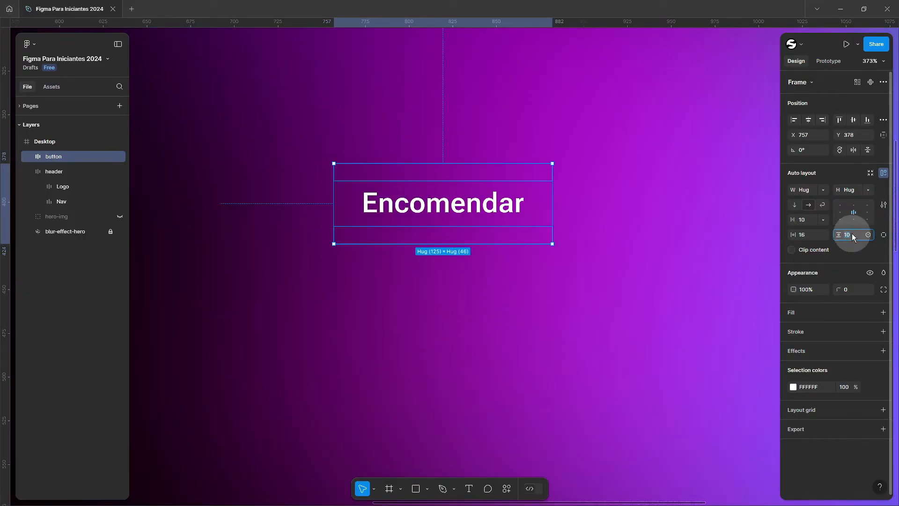
key("Return")
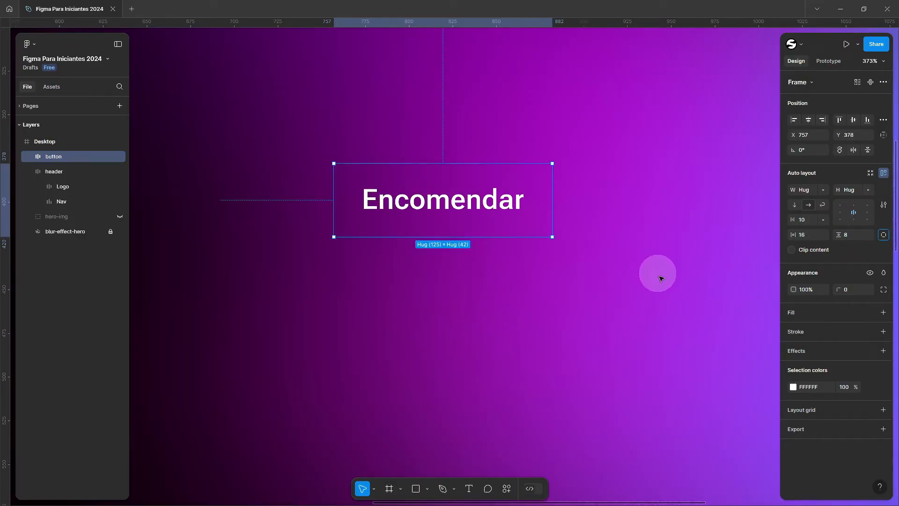
- Add a white FFFFFF fill to the button and set the fill's opacity to 10%
left_click(793, 315)
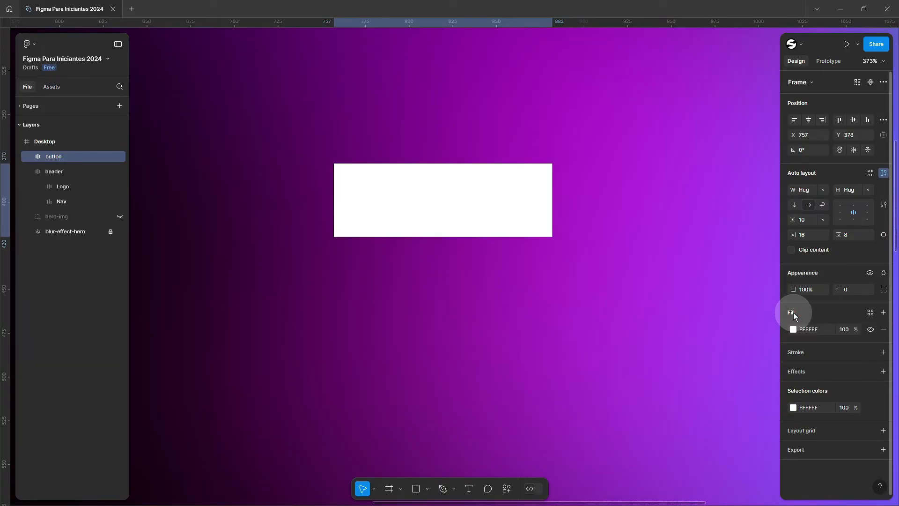
left_click(839, 330)
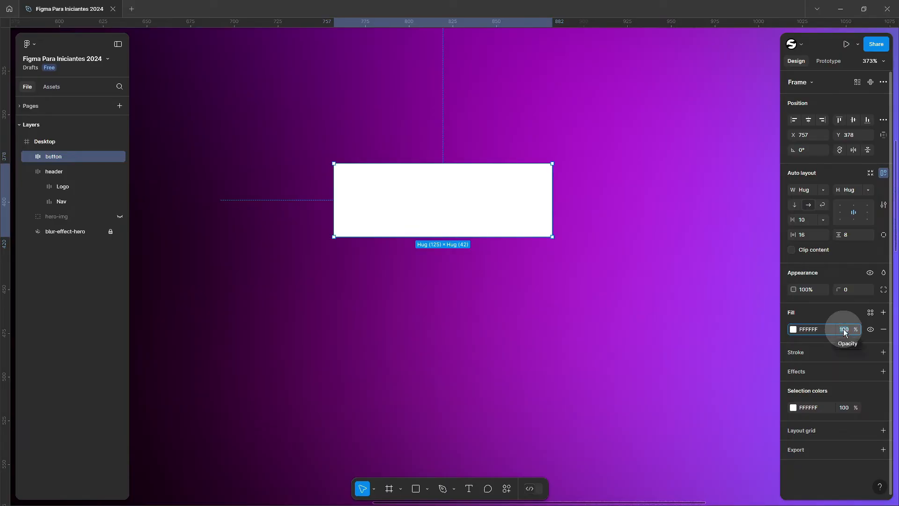
type("10")
key("Return")
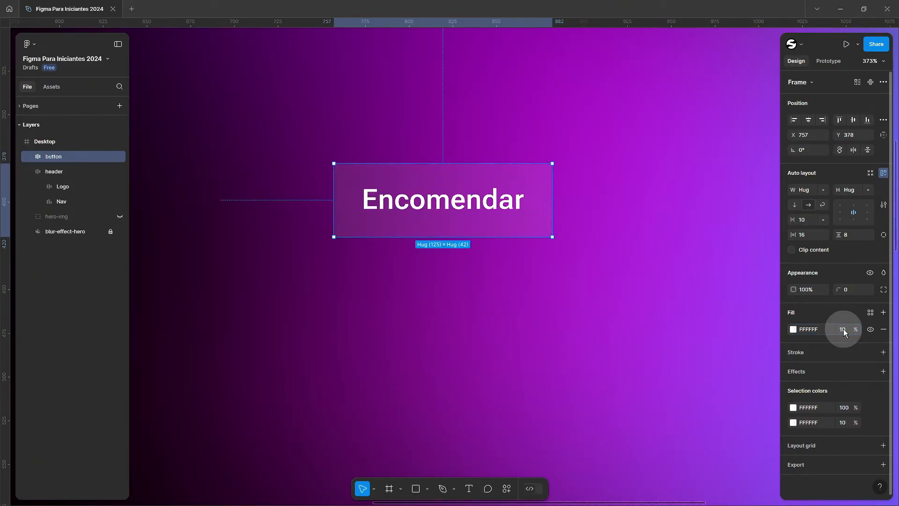
- Round the button fully with a corner radius of 2000
left_click(646, 190)
scroll(639, 192, "up", 5, "ctrl")
left_click(547, 186)
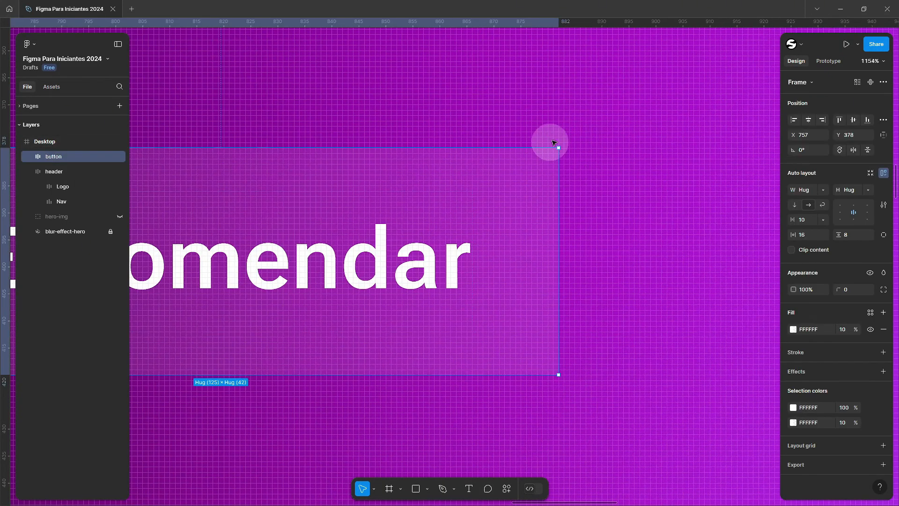
scroll(559, 155, "up", 3)
scroll(547, 182, "down", 3)
scroll(548, 183, "up", 1)
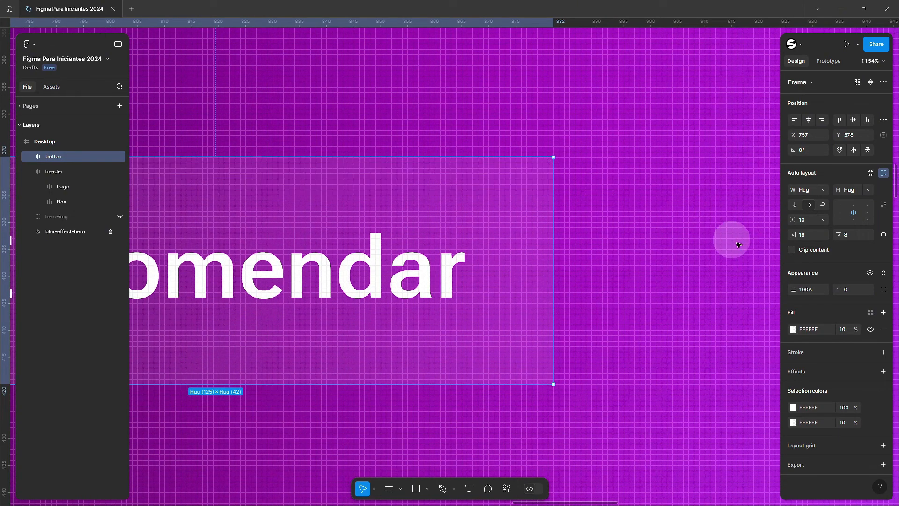
left_click_drag(839, 289, 853, 291)
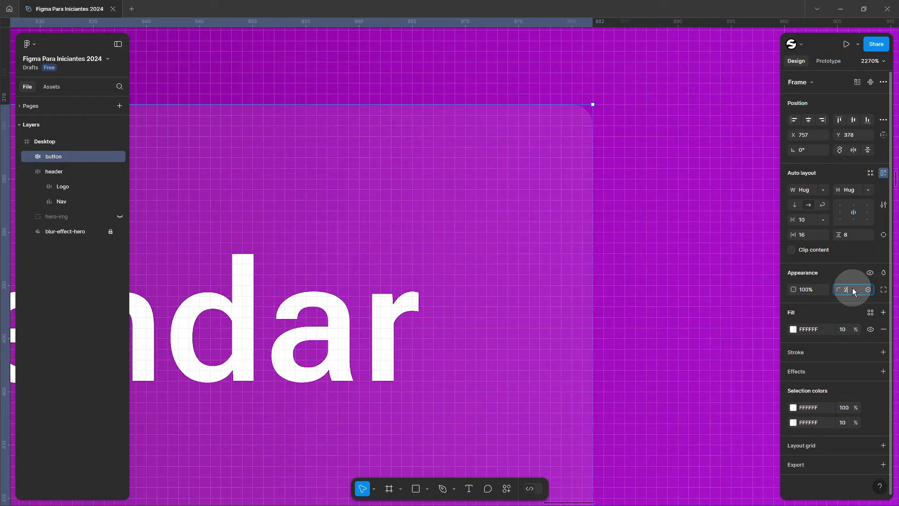
key("Return")
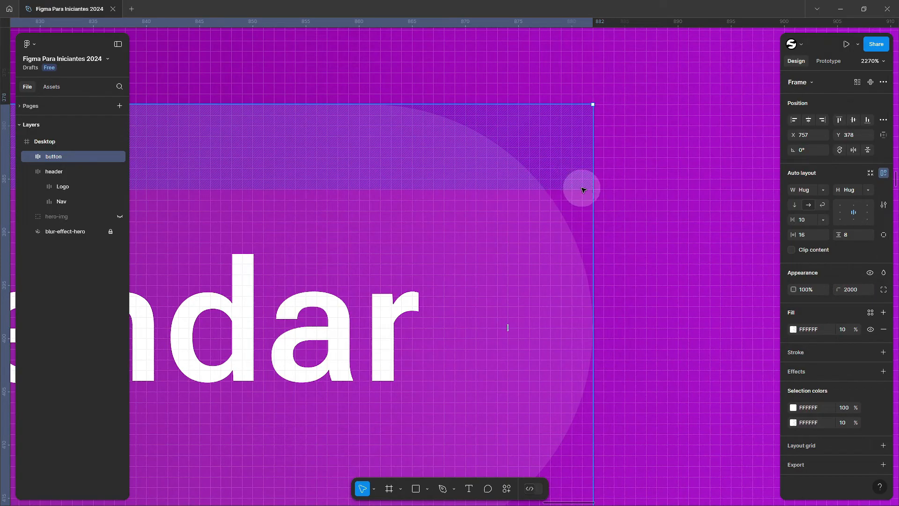
- Move the button onto the dark area of the Desktop frame, at about X 369, Y 553
scroll(560, 187, "left", 3)
scroll(560, 186, "down", 5)
left_click(722, 125)
scroll(721, 126, "left", 2)
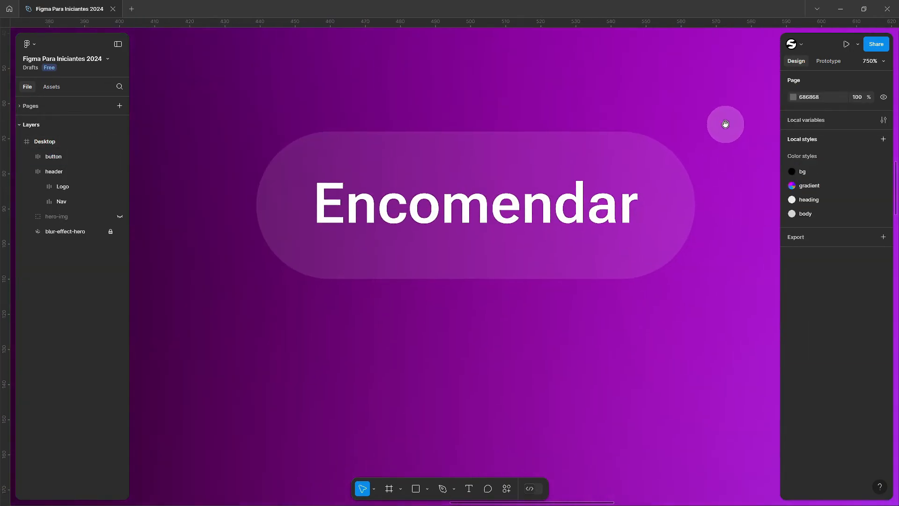
scroll(523, 109, "up", 1)
scroll(523, 109, "down", 5)
left_click(241, 260)
key("shift+2")
key("Escape")
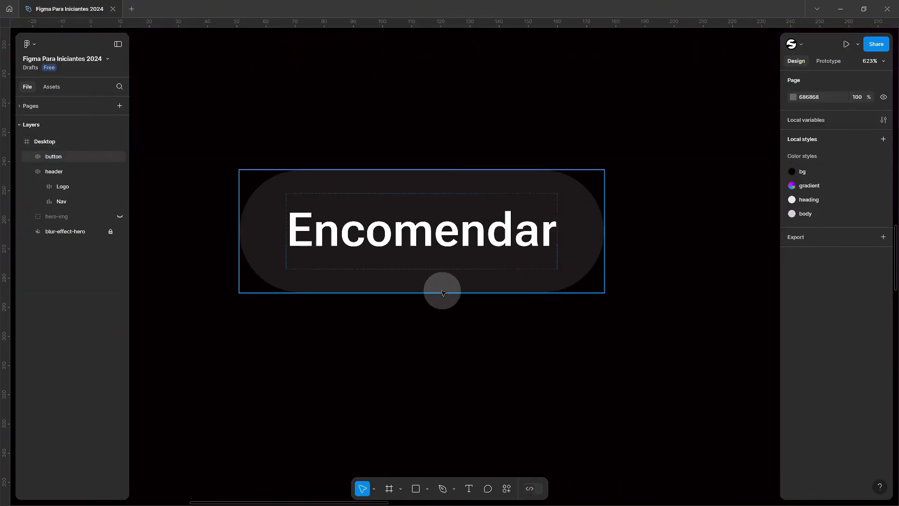
- Add a stroke to the button and move it onto the purple glow, at about X 822, Y 424
left_click(476, 204)
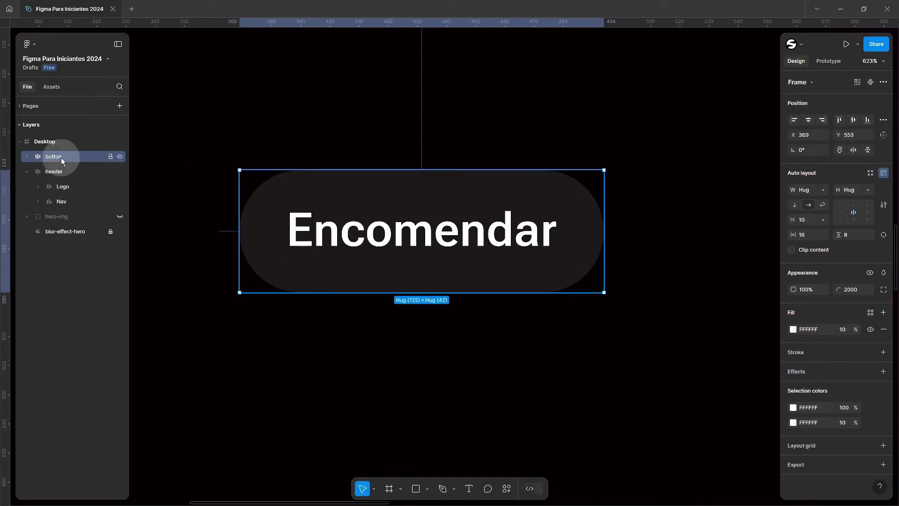
left_click(807, 358)
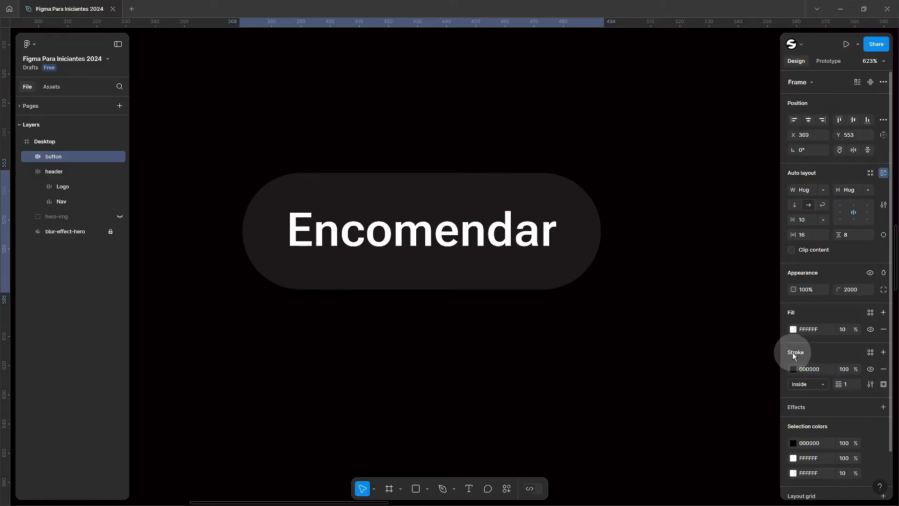
scroll(494, 245, "down", 10)
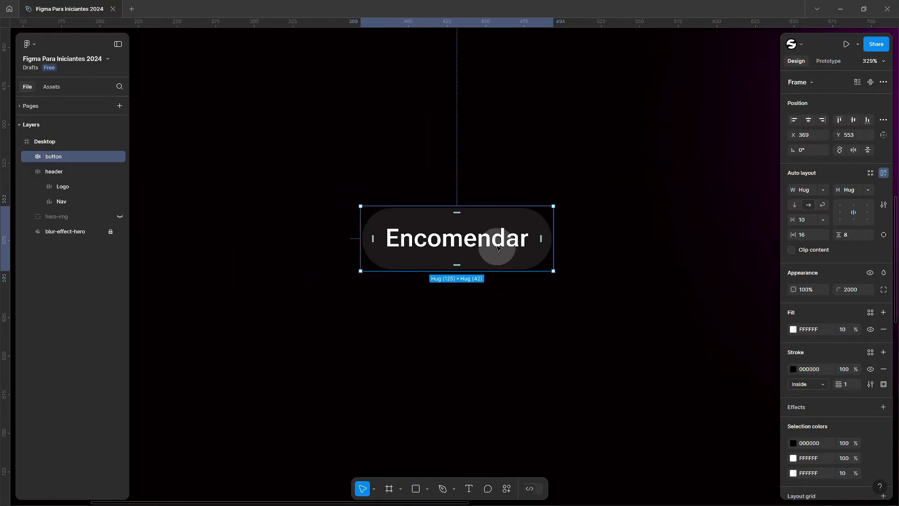
mouse_move(490, 245)
left_mouse_down()
mouse_move(744, 188)
mouse_move(761, 168)
left_mouse_up()
left_click_drag(681, 260, 568, 279)
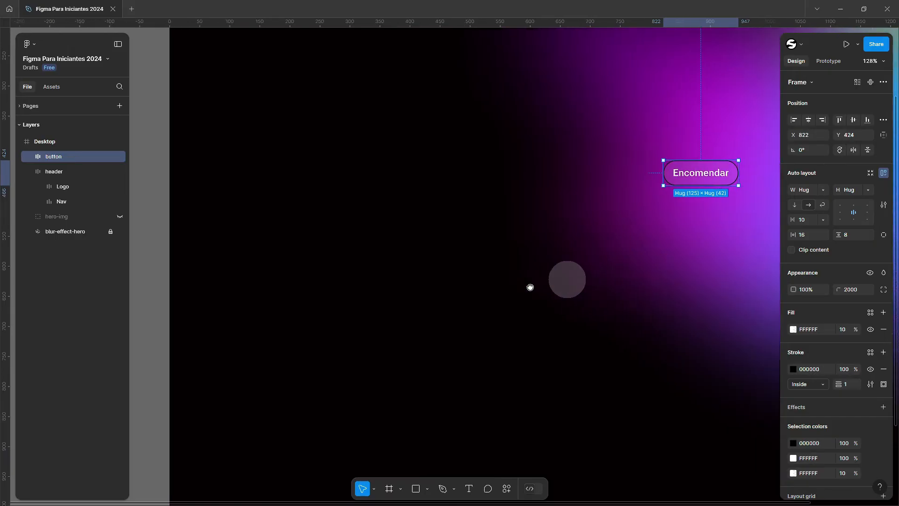
- Set the button's stroke color to FFFFFF with 10% opacity
left_click(805, 369)
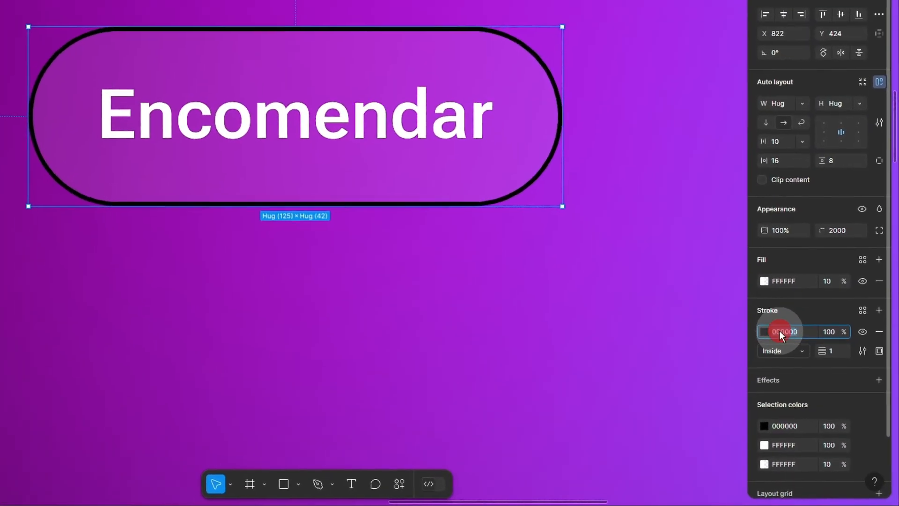
type("FFFFFF")
key("Tab")
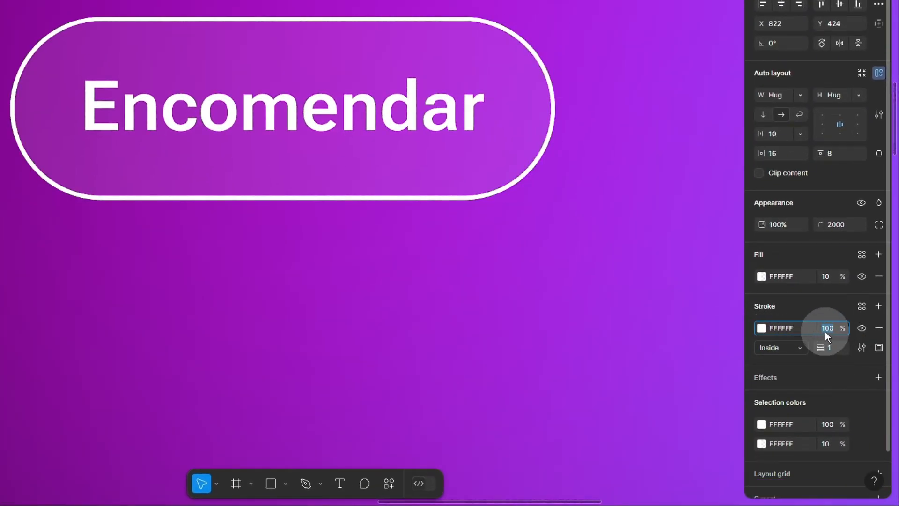
type("10")
key("Tab")
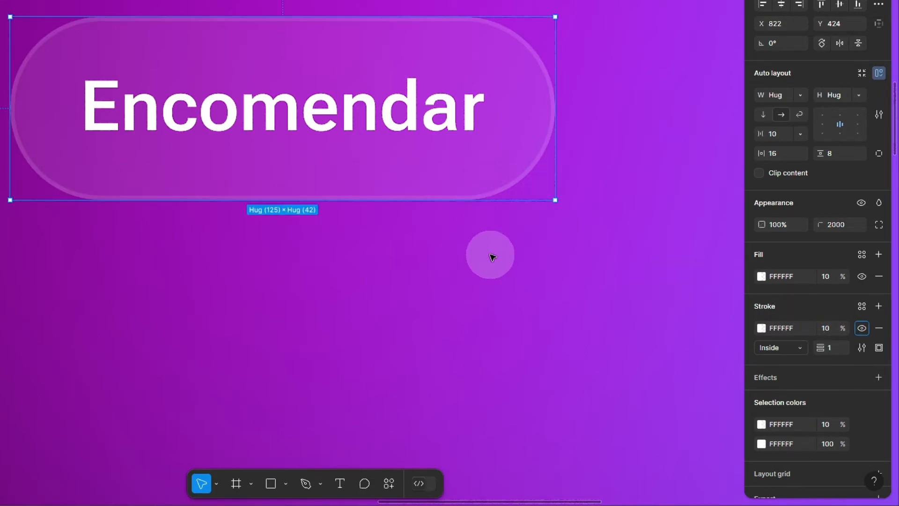
- Use custom per-side stroke widths on the button with left and right at 0, and set the stroke opacity to 20%
left_click(879, 348)
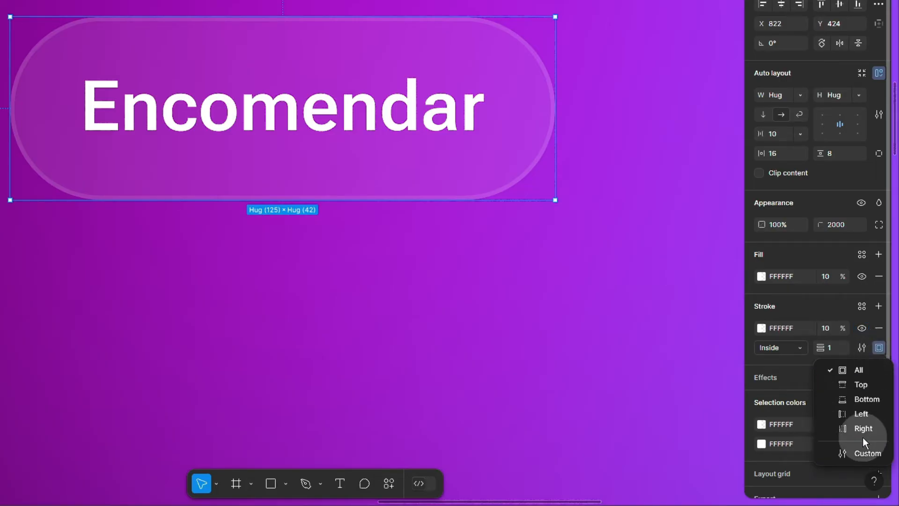
left_click(867, 454)
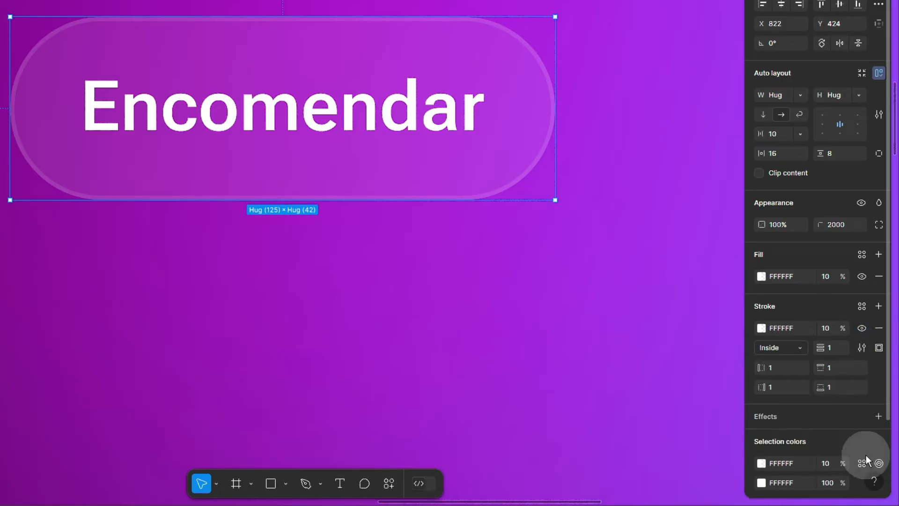
scroll(822, 275, "down", 2)
left_click(779, 286)
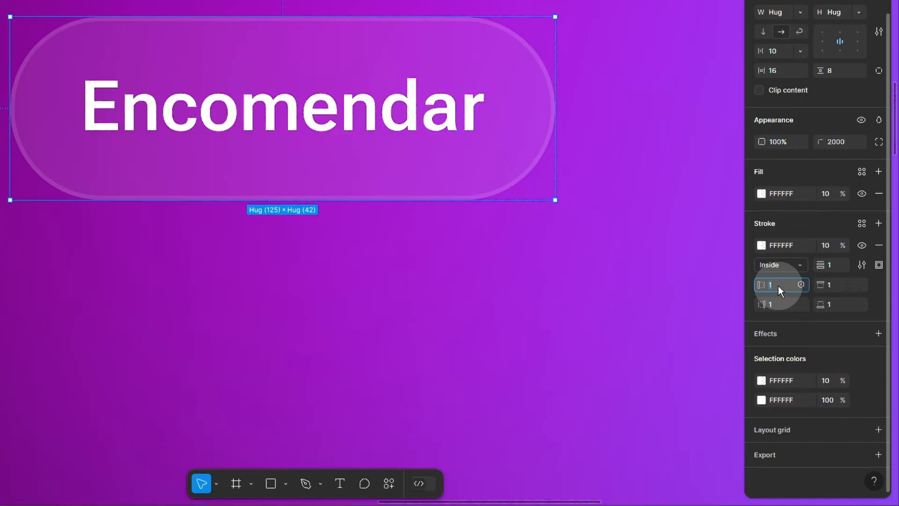
type("0")
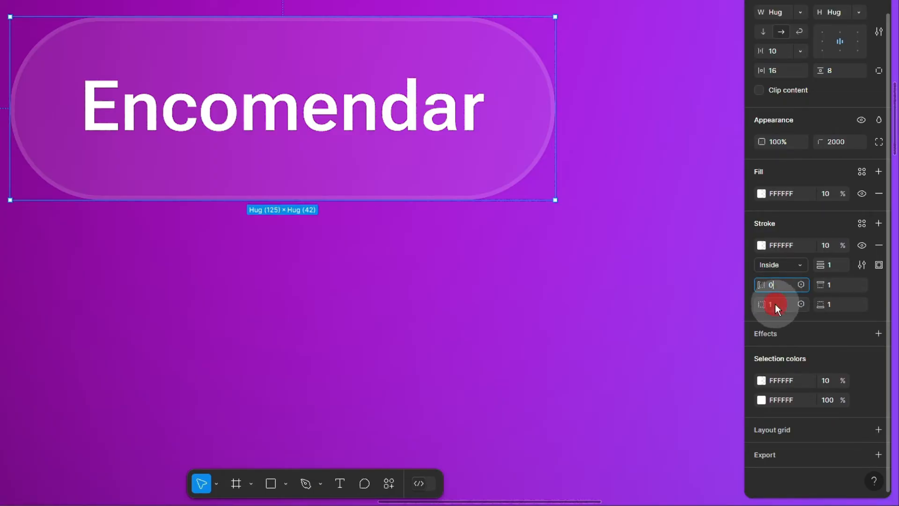
left_click(775, 304)
type("0")
key("Return")
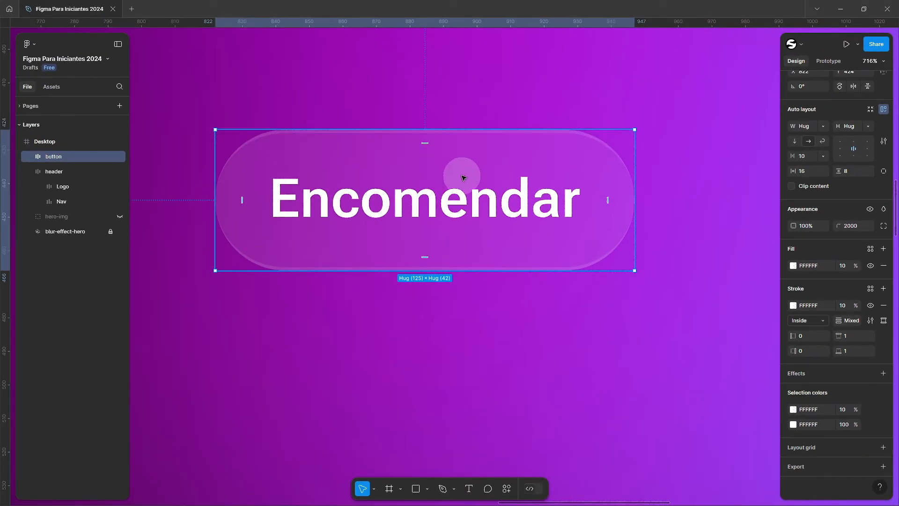
left_click(843, 307)
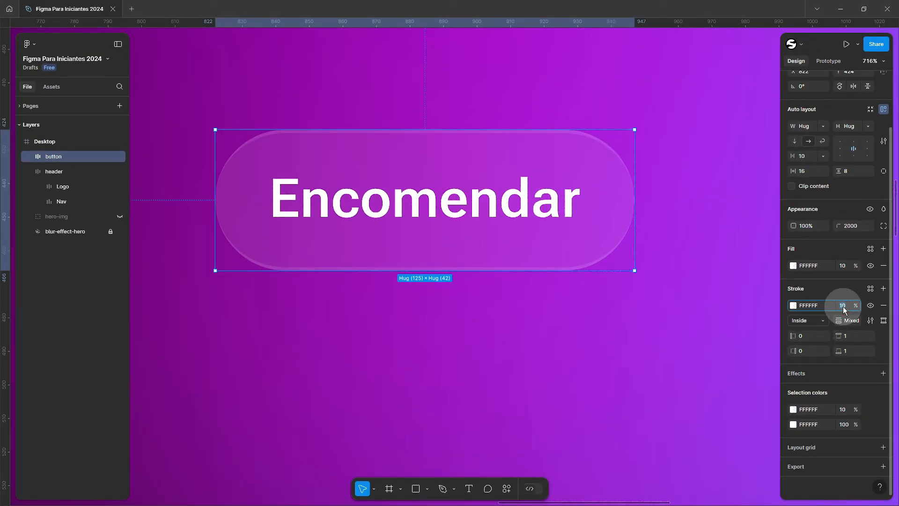
- Apply the heading color style to the Encomendar text and move the button to about X 876, Y 385
double_click(438, 202)
scroll(438, 201, "down", 1)
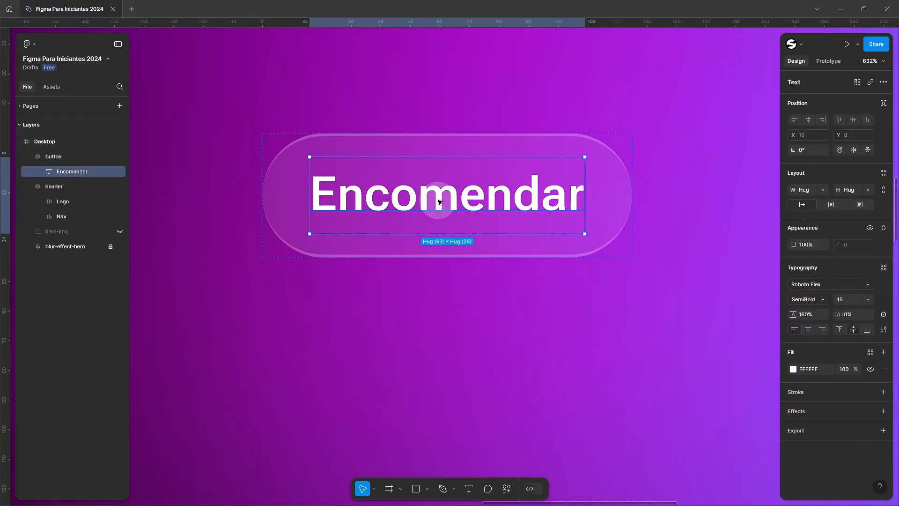
left_click(870, 352)
left_click(706, 397)
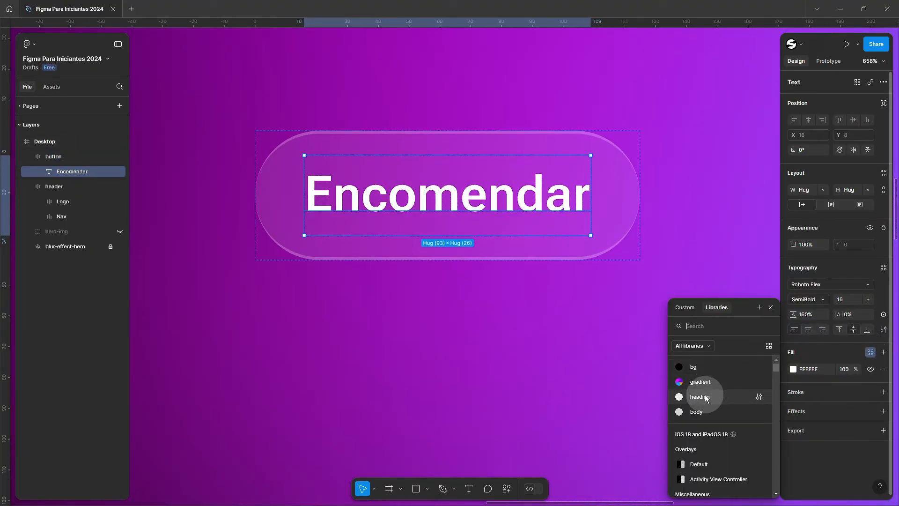
left_click(508, 267)
scroll(473, 234, "up", 5)
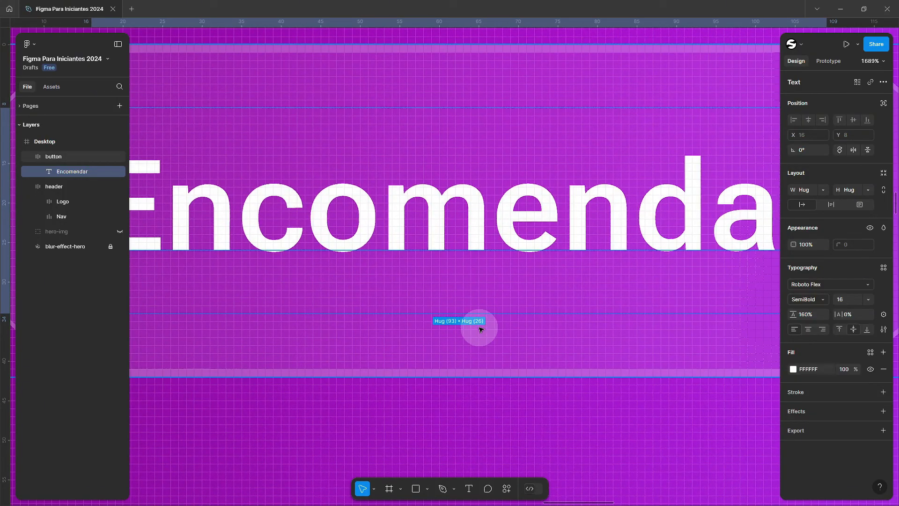
scroll(480, 329, "down", 5)
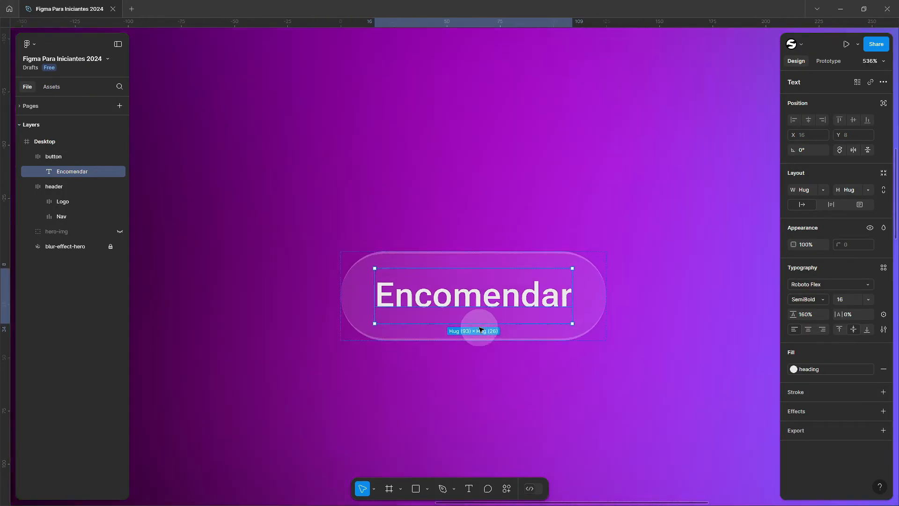
scroll(480, 329, "down", 1)
left_click(552, 377)
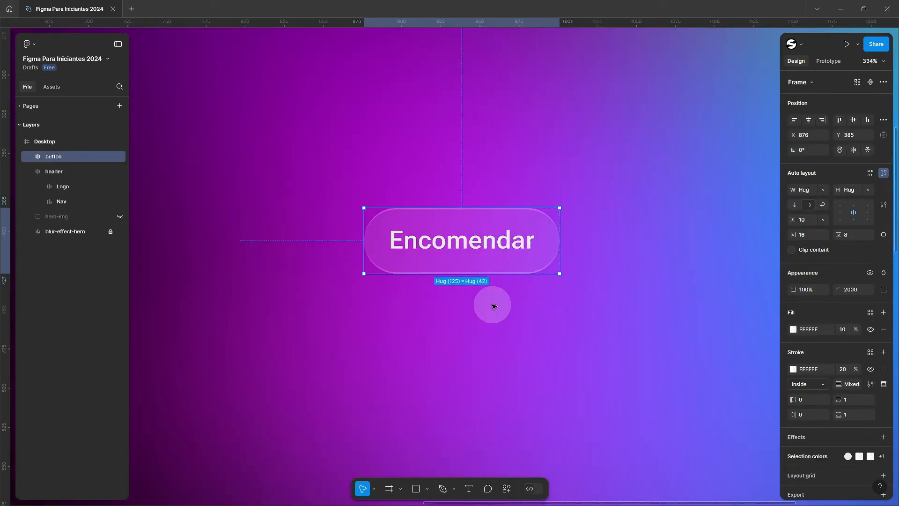
left_click(494, 308)
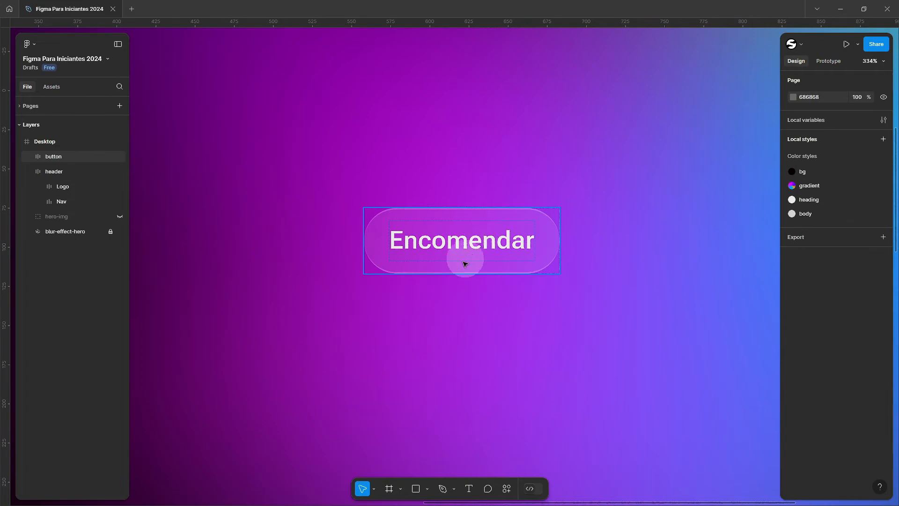
- Move the button layer into the Nav frame inside the header and order it last, after Modelos
left_click(503, 266)
left_click(61, 159)
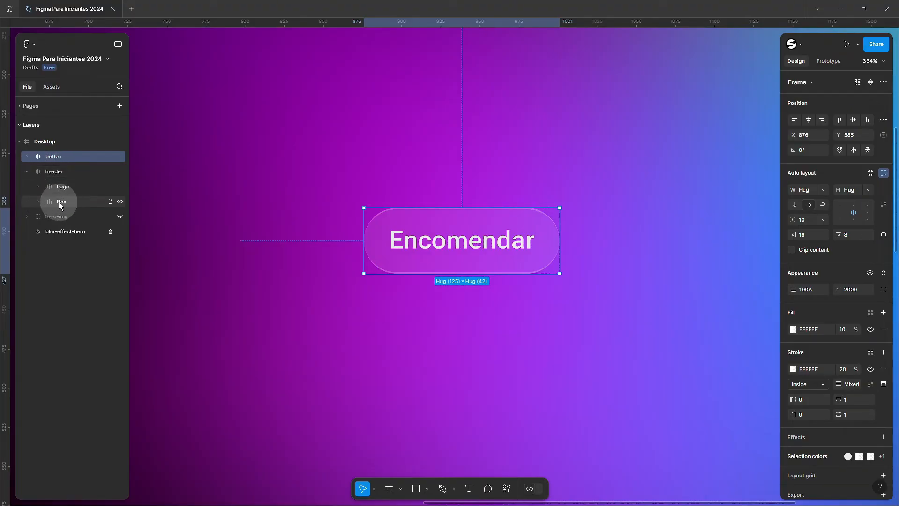
scroll(487, 187, "down", 5)
scroll(461, 187, "up", 2)
left_click_drag(52, 162, 54, 180)
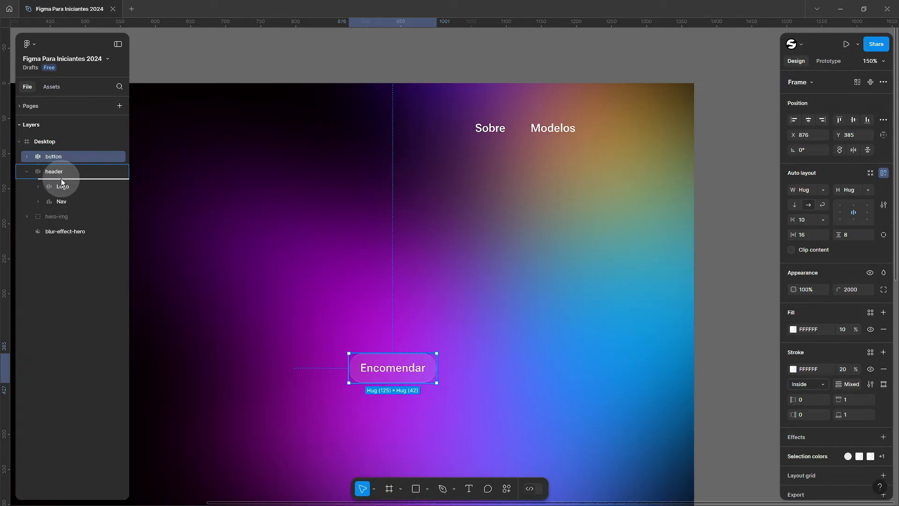
left_click_drag(62, 184, 65, 201)
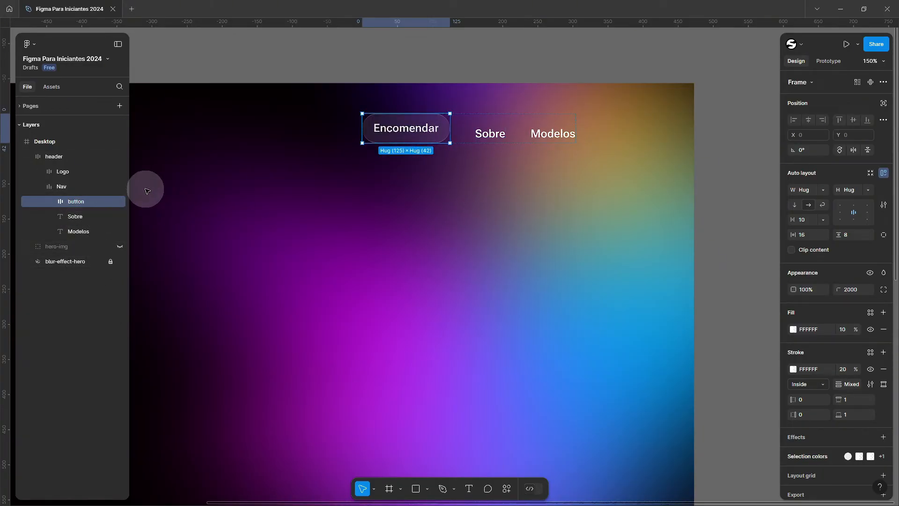
left_click_drag(60, 206, 90, 238)
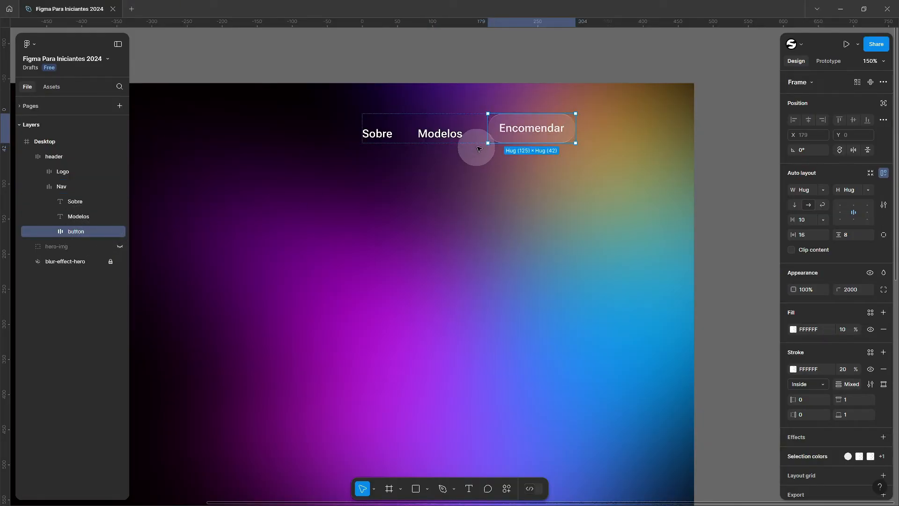
- Align the Nav frame's items to the left and vertically centered, and check the header against the layout grid
left_click(61, 188)
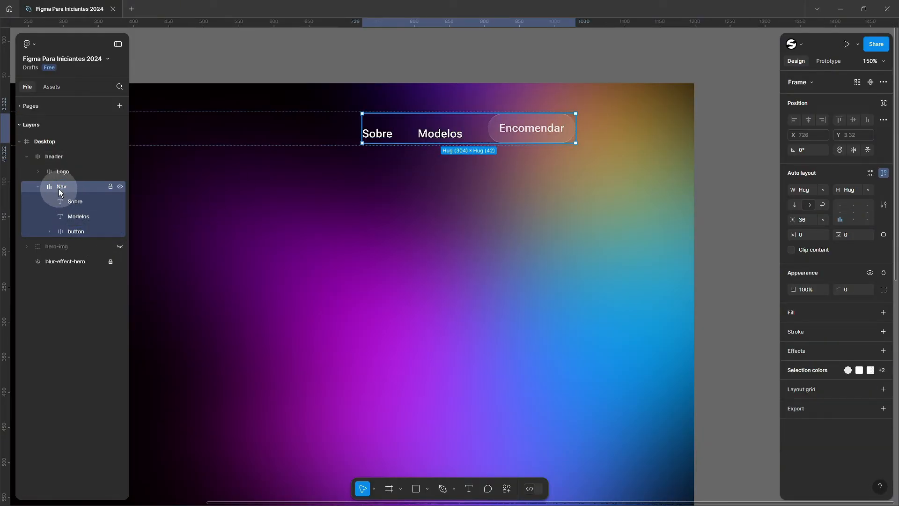
left_click(846, 215)
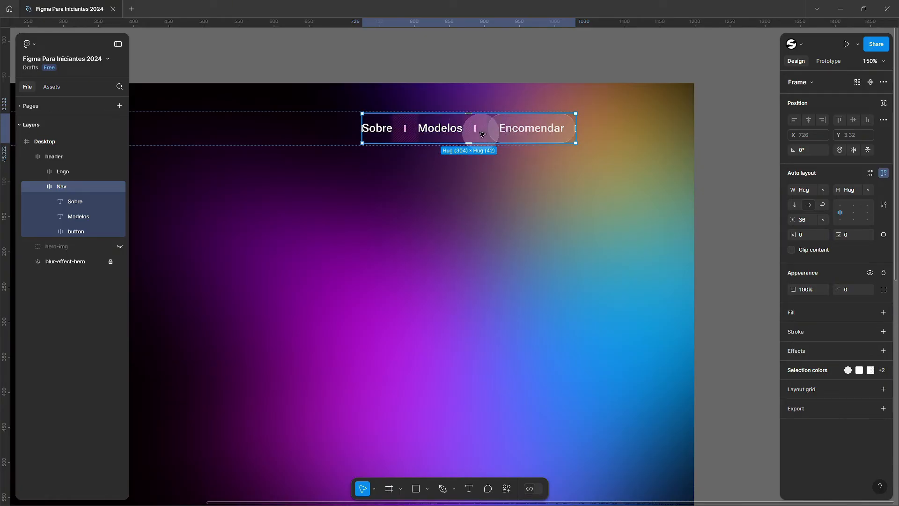
key("Escape")
key("shift+g")
scroll(562, 131, "up", 5)
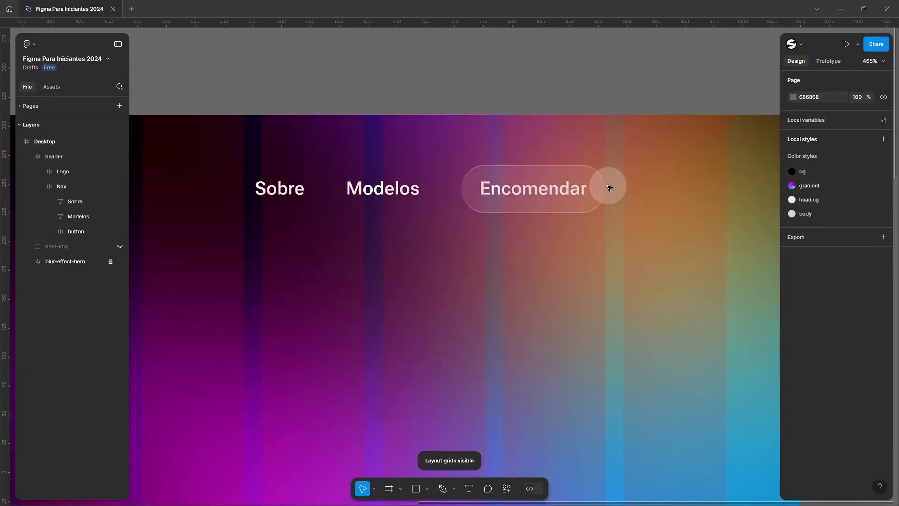
scroll(609, 188, "down", 10)
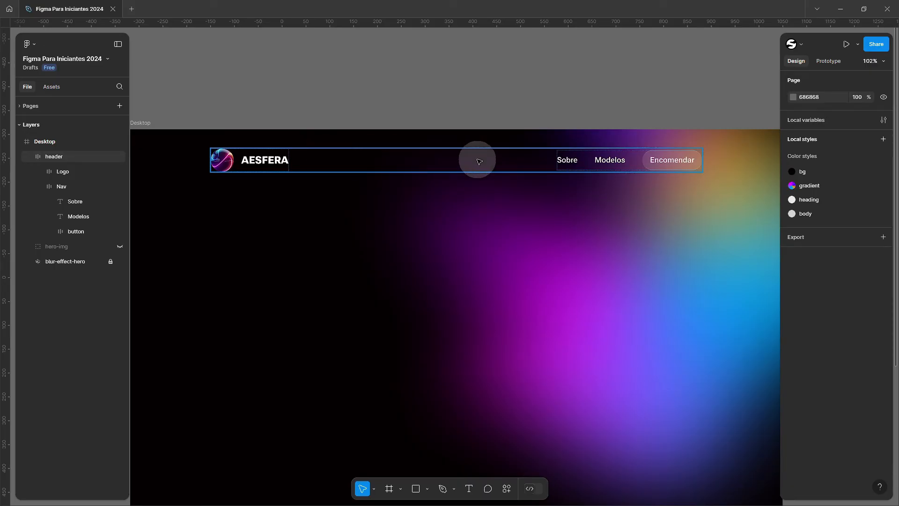
scroll(498, 192, "down", 3)
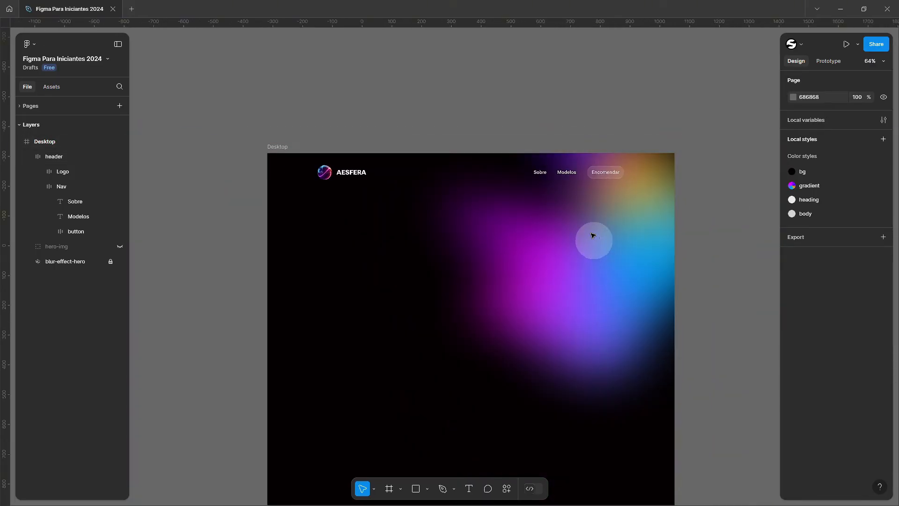
- Collapse the header layer, make the hero-img layer visible and fit the whole Desktop frame in view
left_click(94, 156)
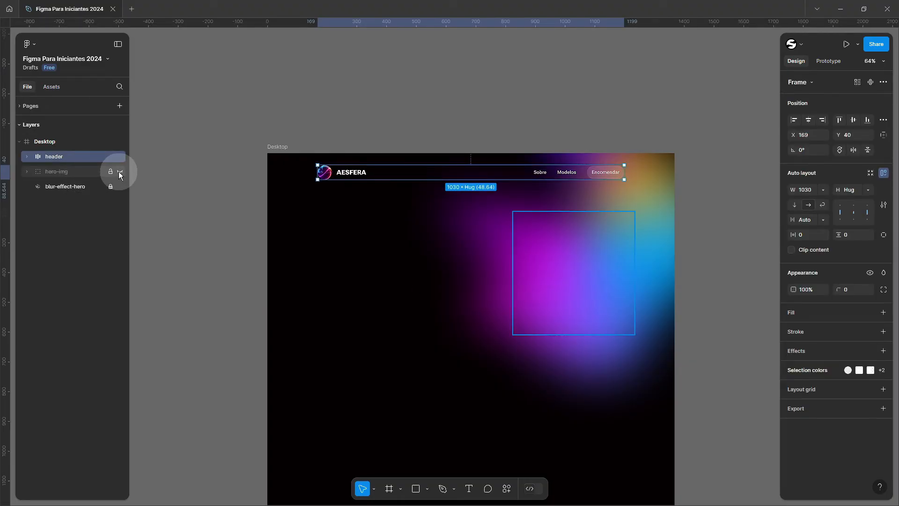
left_click(120, 172)
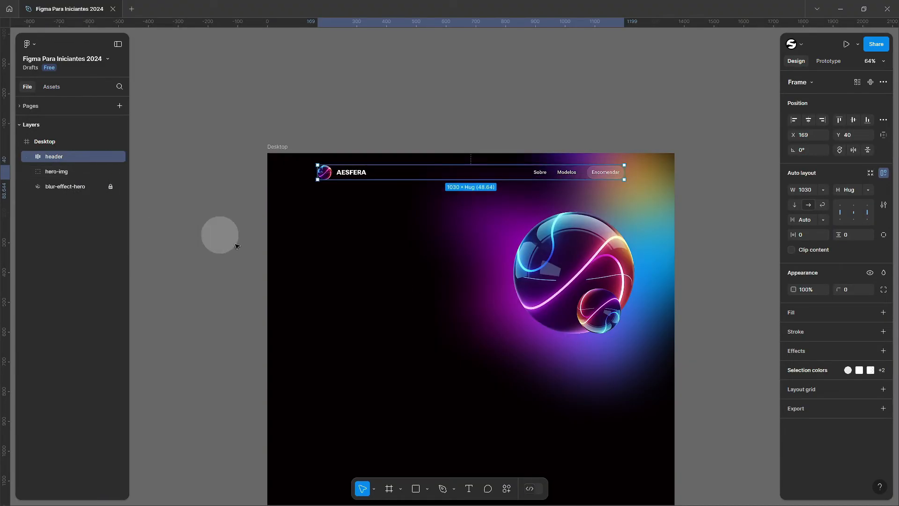
left_click(356, 255)
key("shift+1")
key("r")
mouse_move(280, 165)
left_mouse_down()
mouse_move(393, 237)
mouse_move(434, 283)
mouse_move(426, 279)
left_mouse_up()
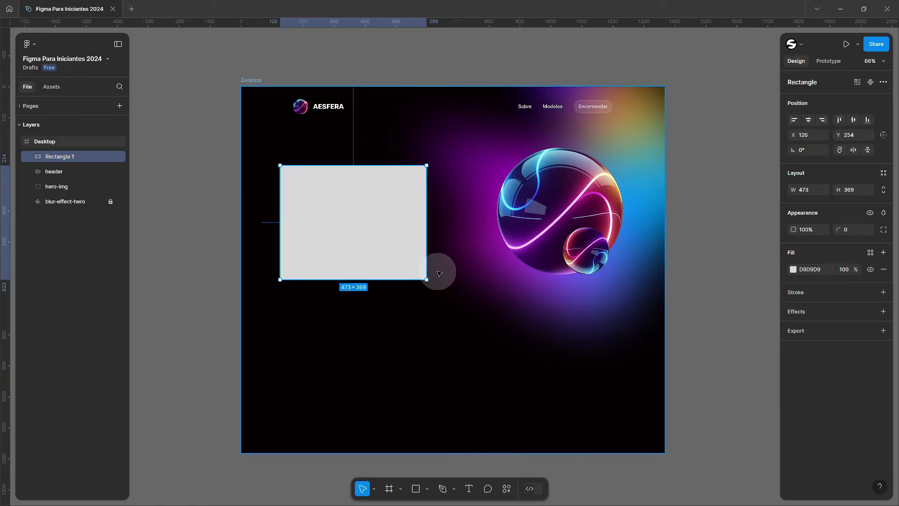
key("Delete")
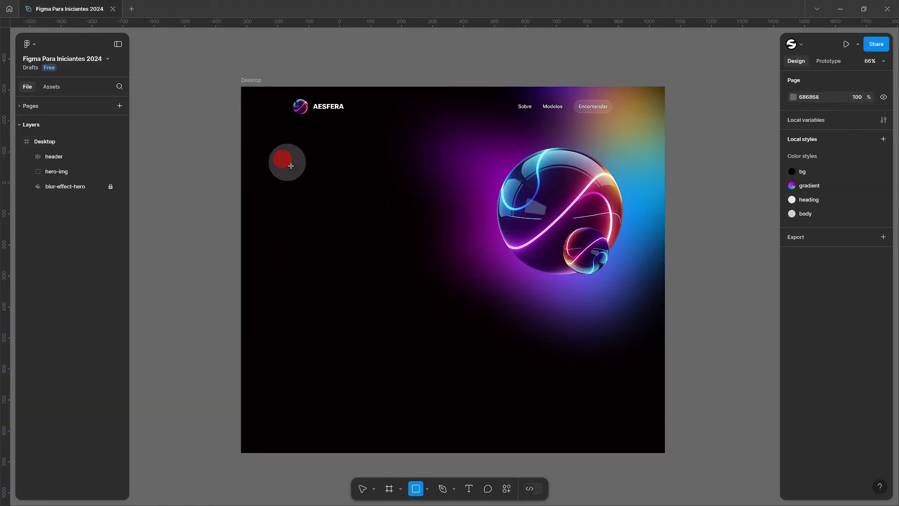
left_click_drag(283, 159, 445, 274)
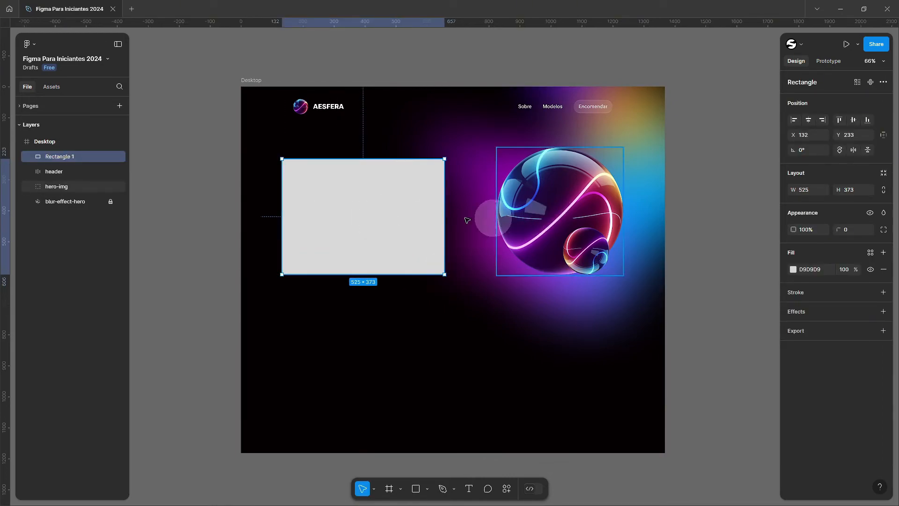
key("Delete")
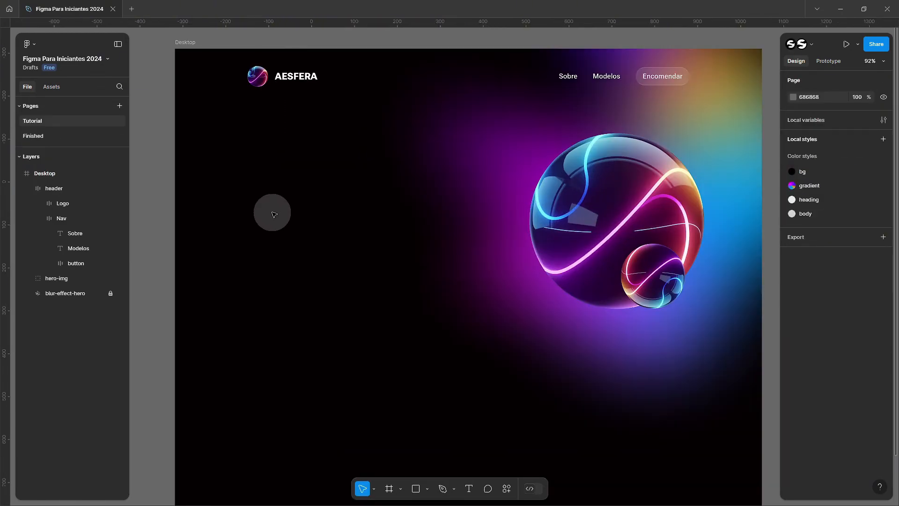
- Add the text AESFERA in the empty area beside the hero image at about X 235, Y 356
left_click(276, 211)
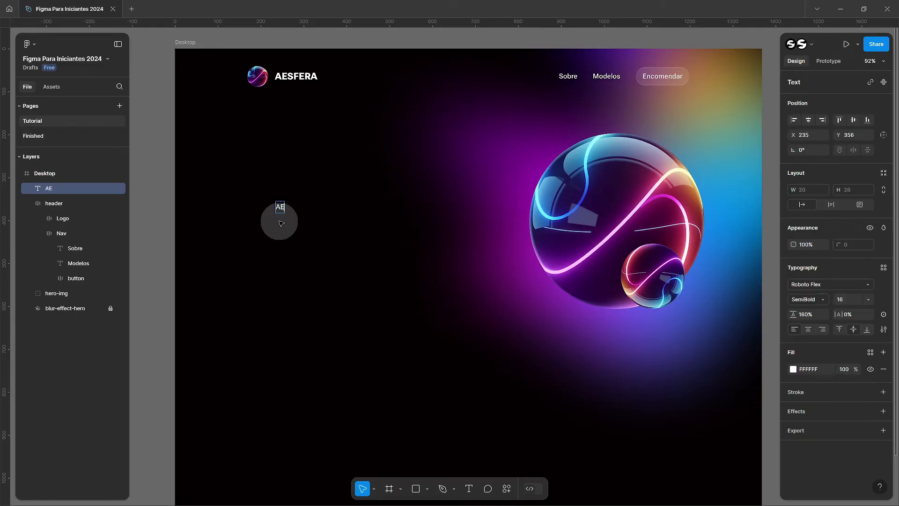
scroll(281, 224, "up", 3)
scroll(279, 217, "down", 5)
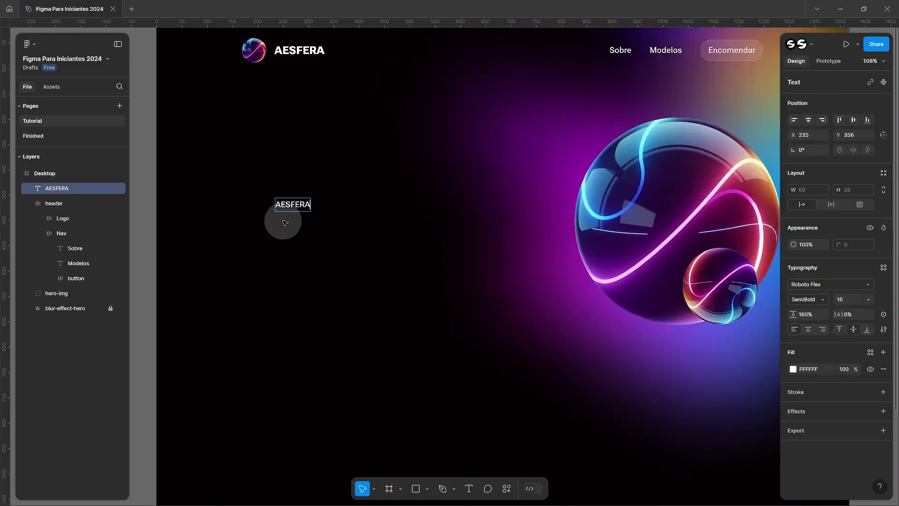
scroll(321, 195, "up", 2)
scroll(291, 207, "up", 3)
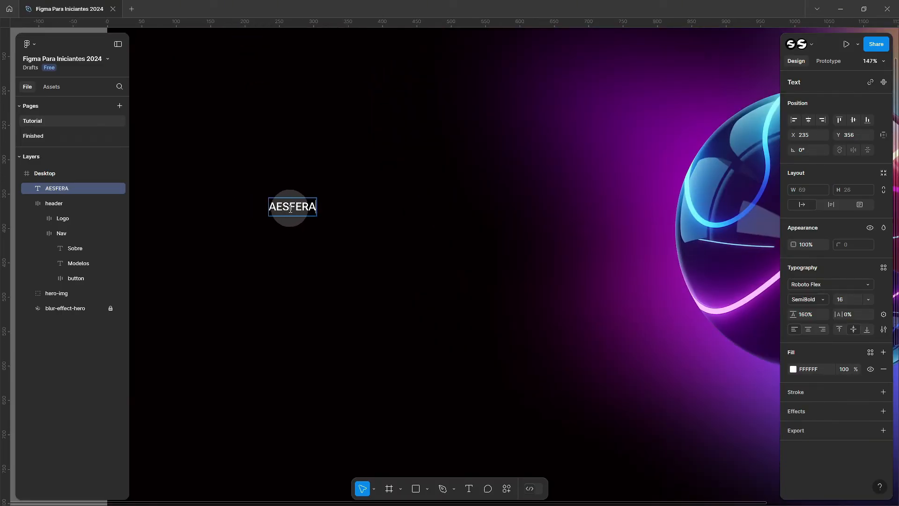
- Set the AESFERA heading to size 64 and weight Black
double_click(290, 207)
left_click(848, 300)
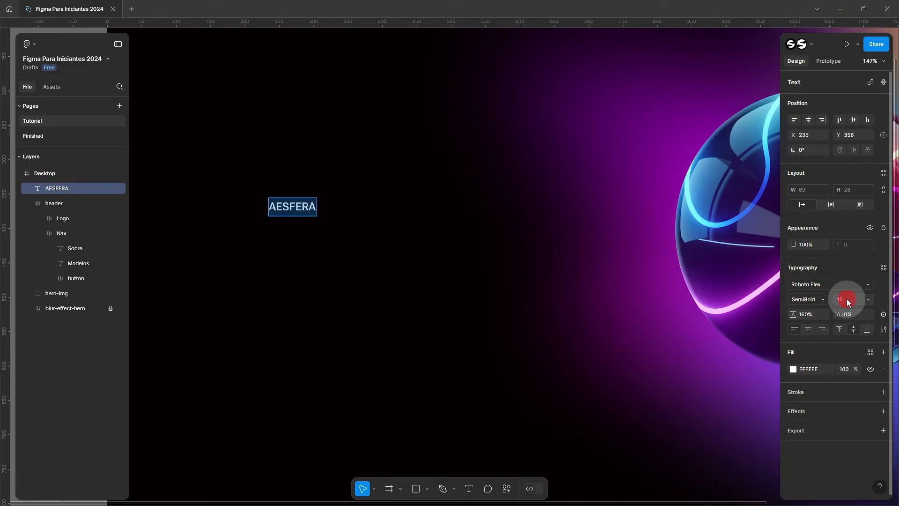
type("65")
key("Return")
left_click(807, 300)
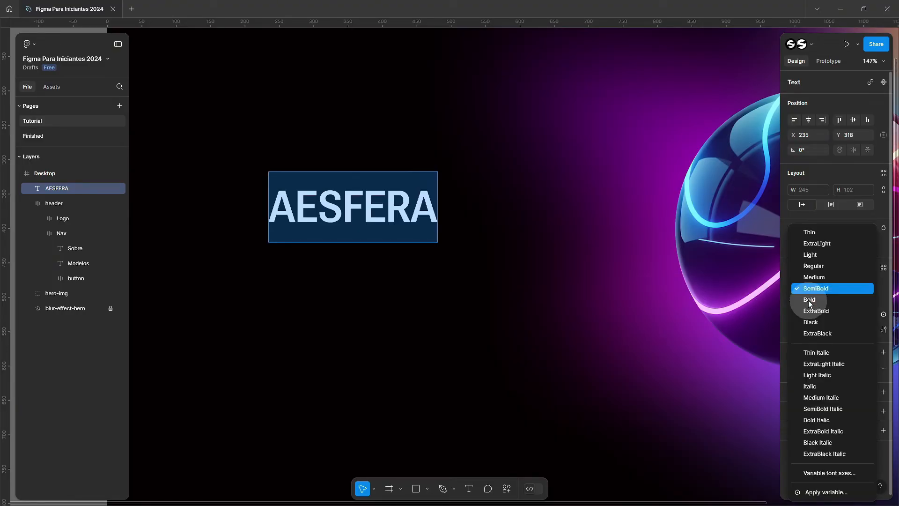
left_click(825, 322)
- Line the AESFERA heading up with the header logo's left edge and place a duplicate of it directly below
scroll(498, 170, "down", 3)
left_click_drag(395, 204, 380, 229)
key("ctrl+shift+4")
key("ctrl+shift+4")
scroll(352, 187, "up", 3)
- Set the duplicated AESFERA text to size 20 and weight Regular
double_click(365, 240)
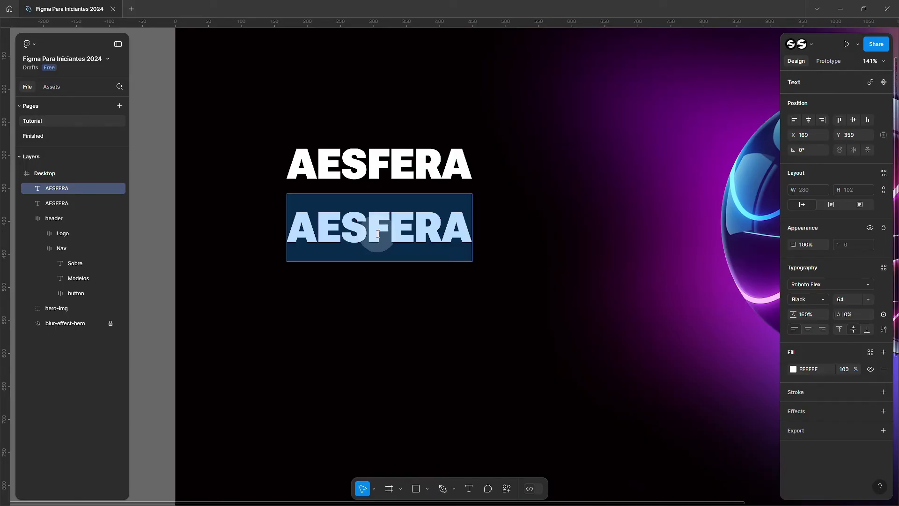
left_click(847, 300)
type("2")
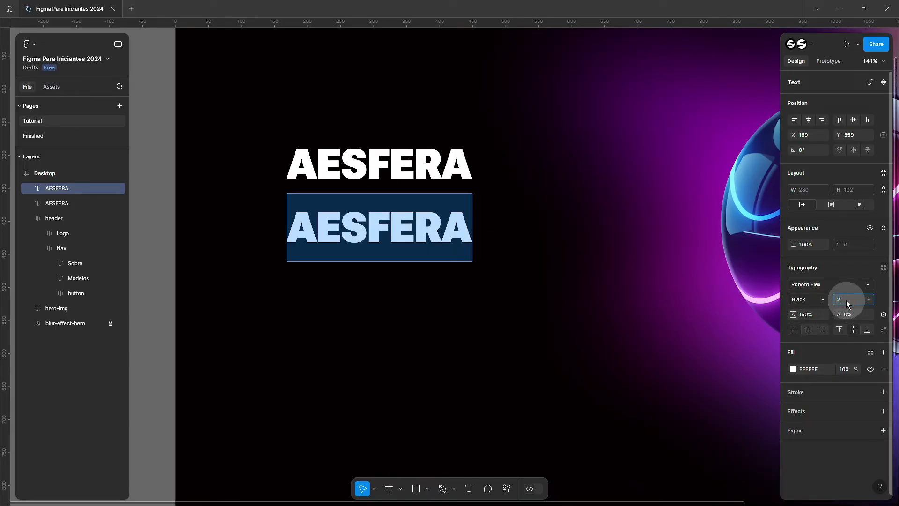
type("0")
key("Tab")
left_click(805, 302)
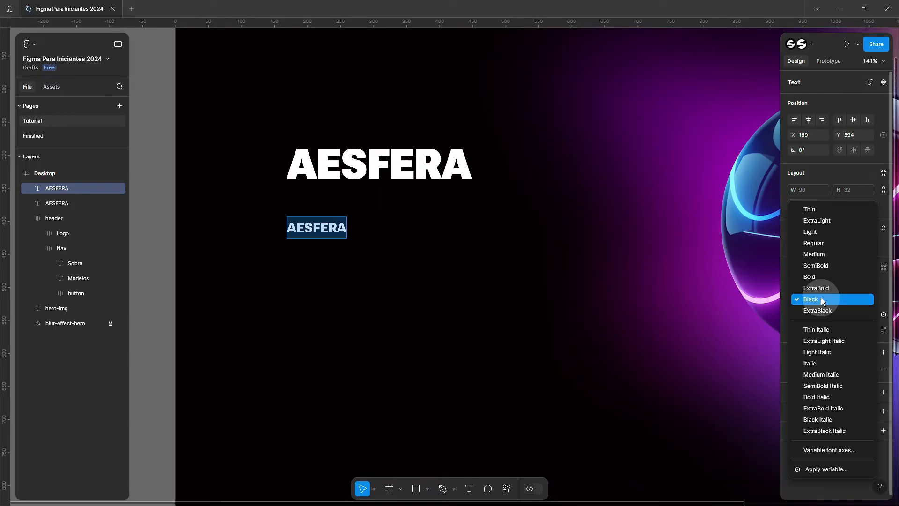
left_click(825, 244)
- Replace the duplicate's text with "Lorem ipsum dolor sit amet, consectetur adipiscing elit. Nam vel scelerisque erat, dictum finibus libero." and move it up to Y 370
double_click(314, 227)
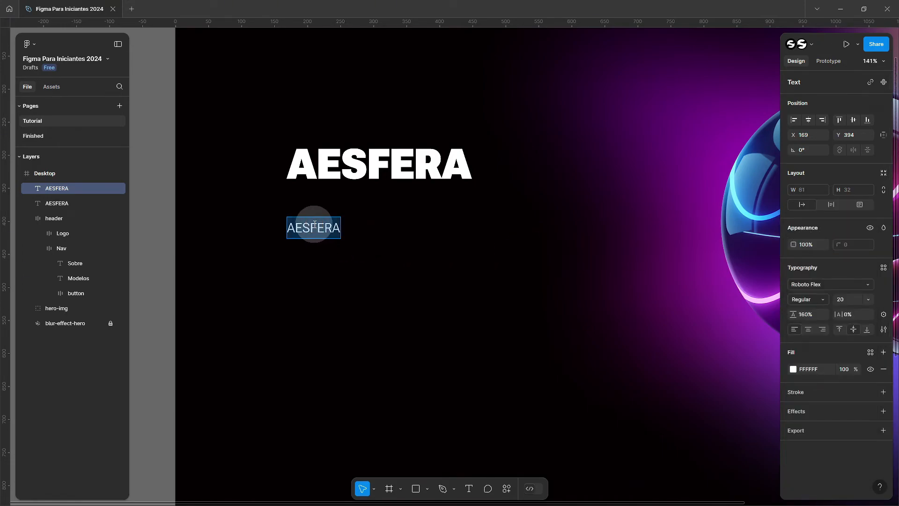
type("Lorem ipsum dolor sit amet, consectetur adipiscing elit. Nam vel scelerisque erat, dictum finibus libero.")
key("shift+1")
left_click(472, 267)
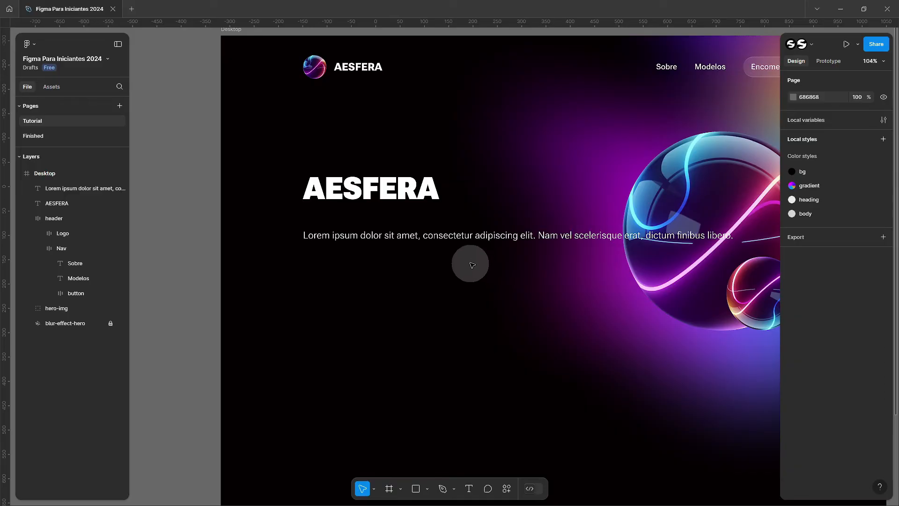
left_click(520, 236)
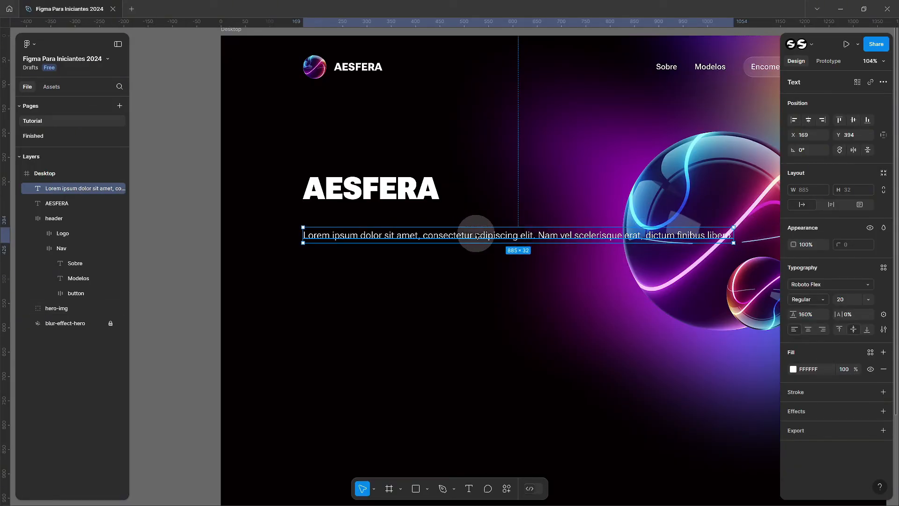
scroll(401, 234, "right", 2)
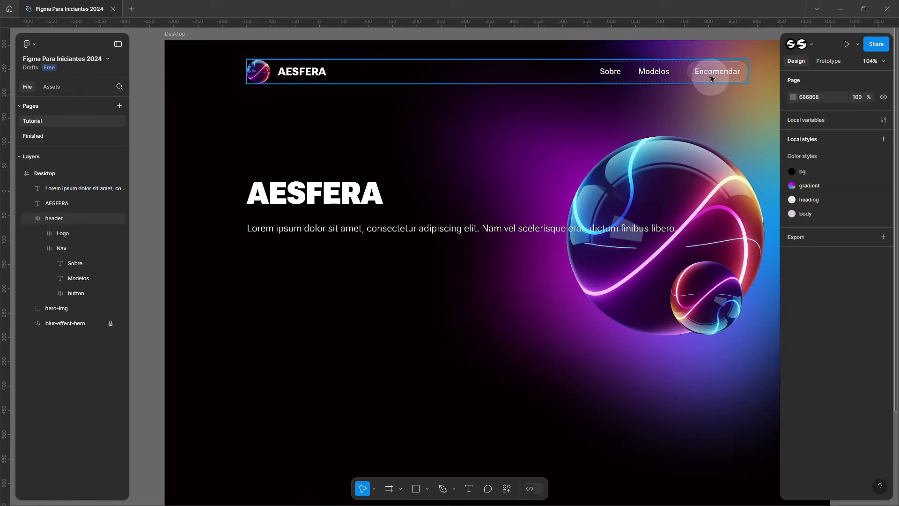
- Place a copy of the header's Encomendar button below the hero paragraph at X 169, Y 477
left_click(711, 72)
double_click(718, 75)
left_click_drag(717, 72, 278, 283)
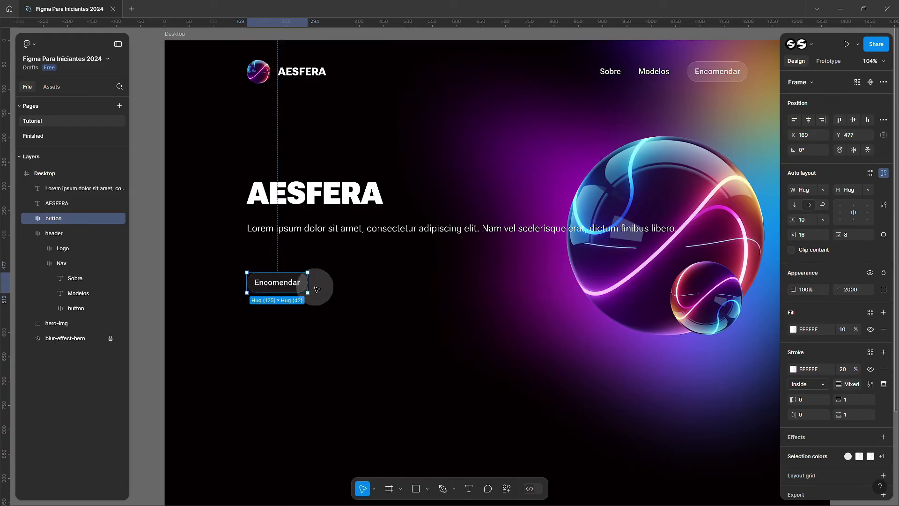
- Set the hero button's horizontal padding to 24
scroll(348, 295, "up", 2)
scroll(348, 295, "up", 5)
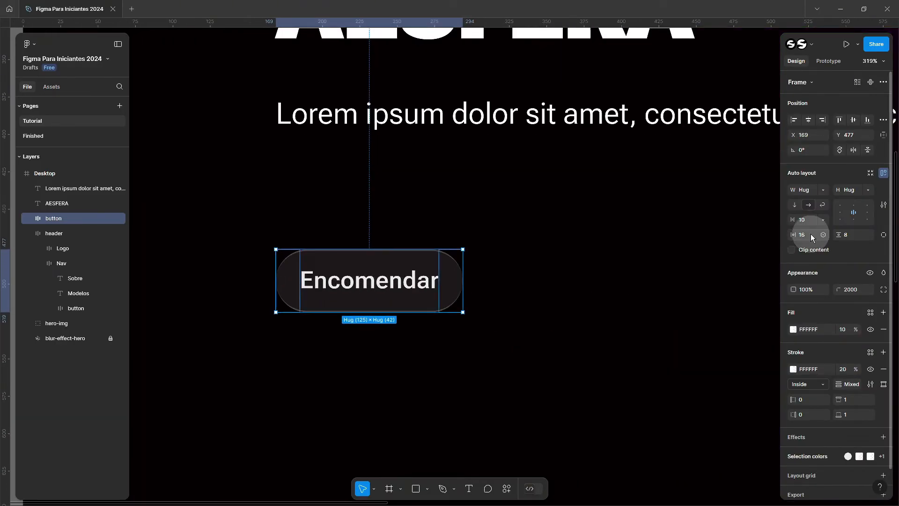
key("Tab")
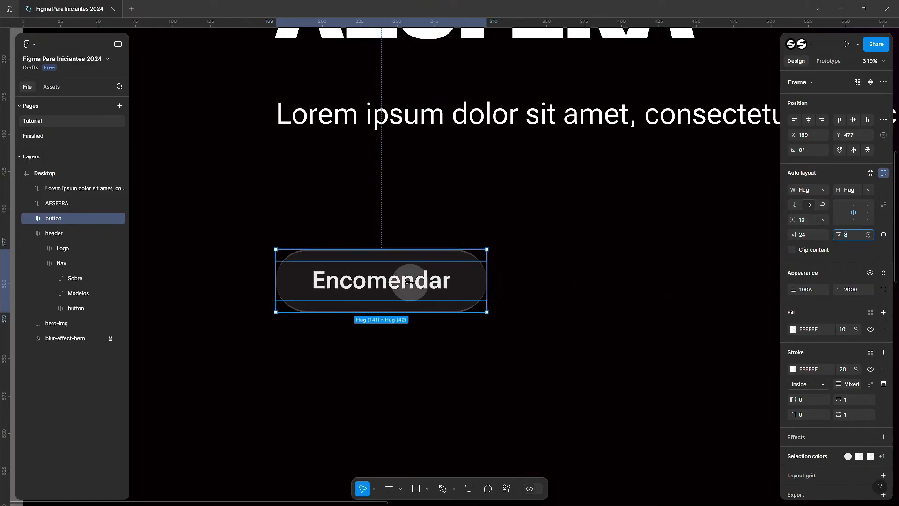
- Apply the hero button's stroke to all sides and set its weight to 3
left_click(445, 277)
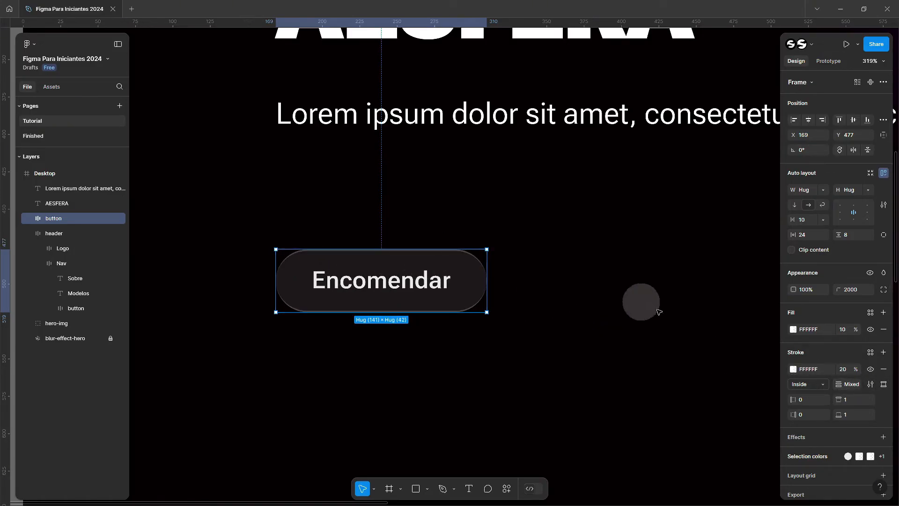
left_click(884, 385)
left_click(875, 401)
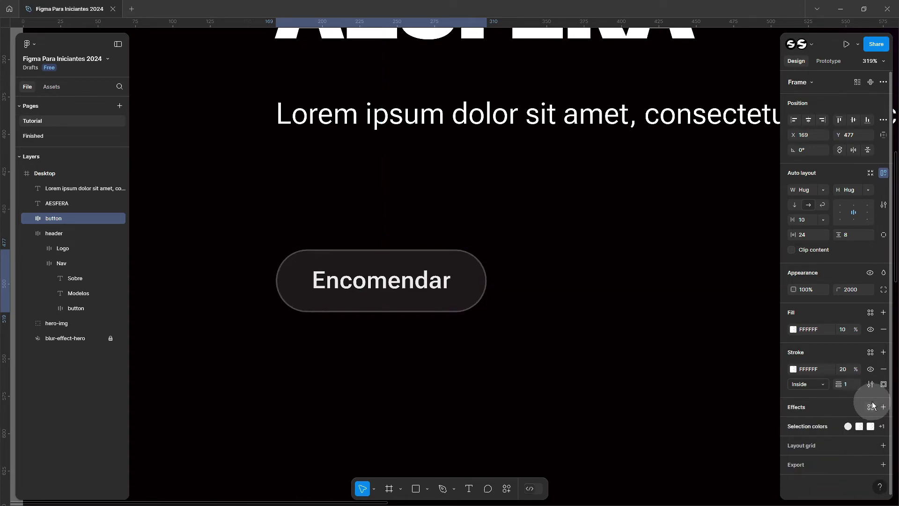
scroll(654, 372, "up", 2)
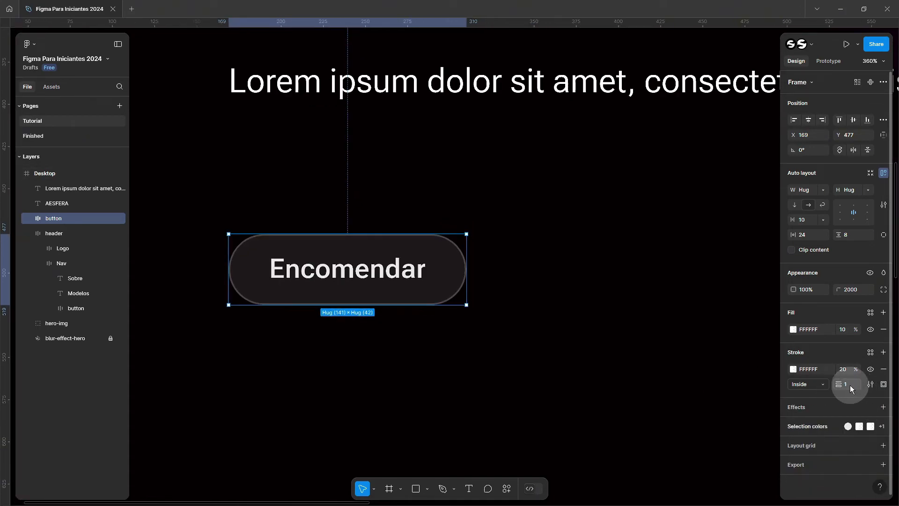
type("3")
key("Return")
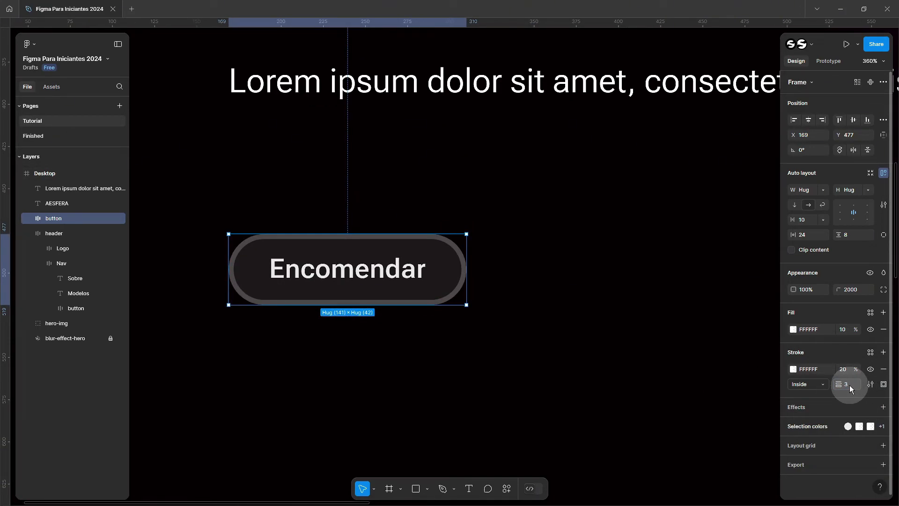
- Set the hero button's Encomendar text to size 20
double_click(424, 280)
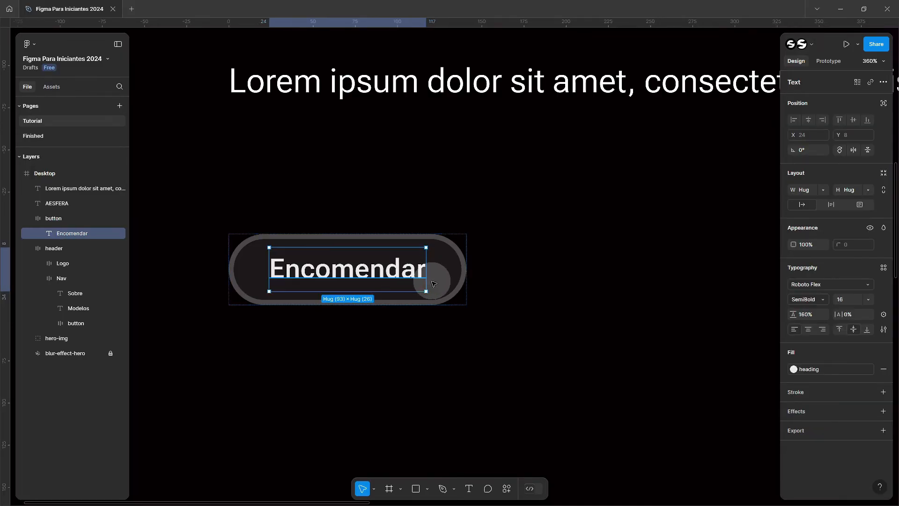
left_click(850, 302)
type("20")
key("Tab")
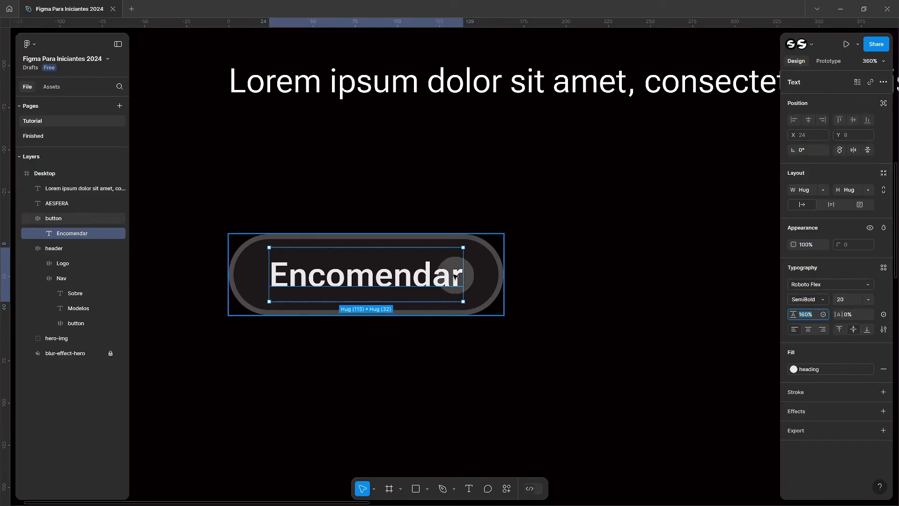
- Remove the hero button's fill and apply the gradient color style to its stroke
left_click(486, 266)
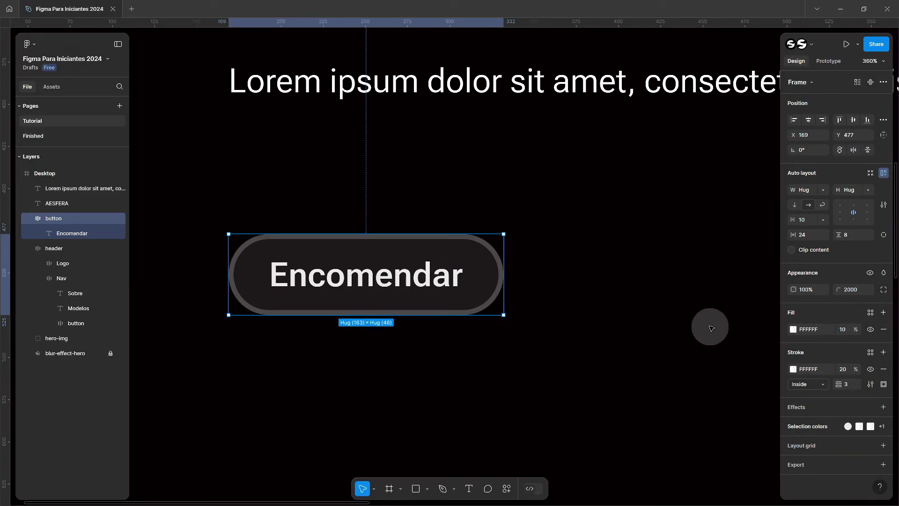
left_click(884, 332)
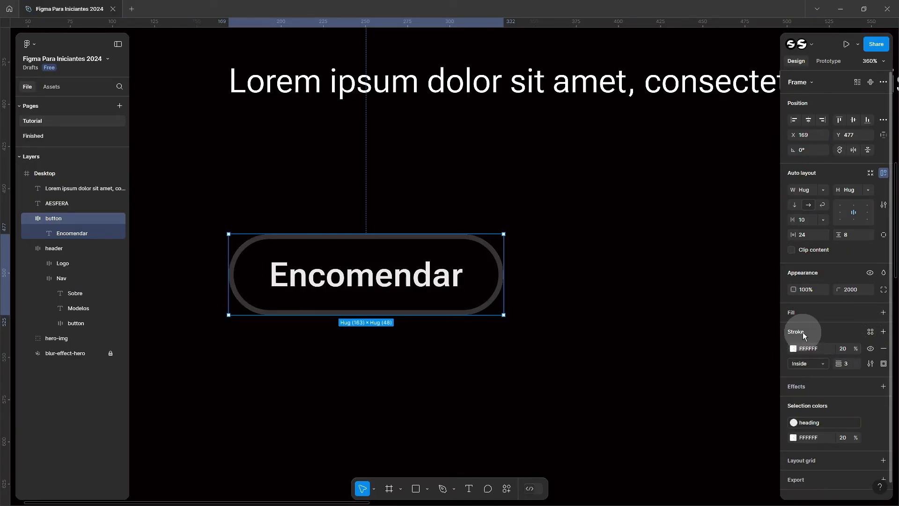
left_click(871, 332)
left_click(696, 369)
left_click(638, 301)
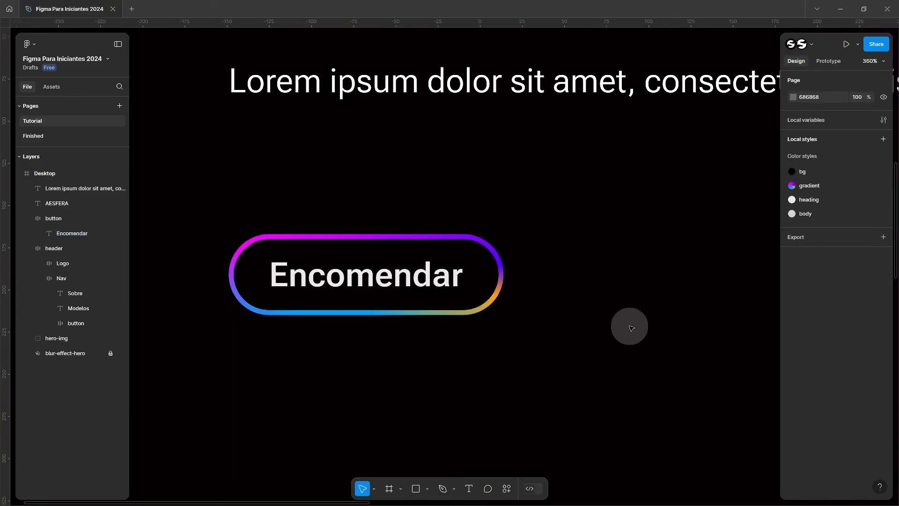
- Extend the hero button's label to read "Encomendar Agora"
left_click(431, 276)
double_click(428, 282)
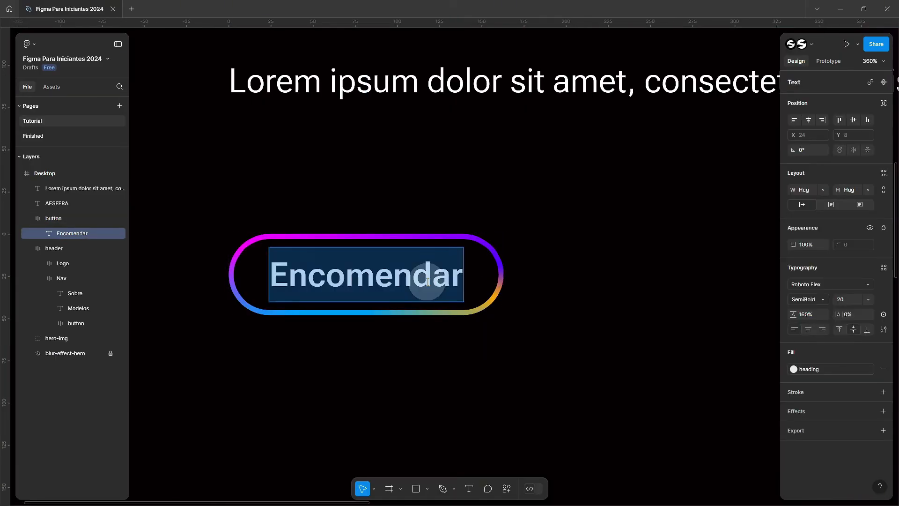
key("Right")
type("Agora")
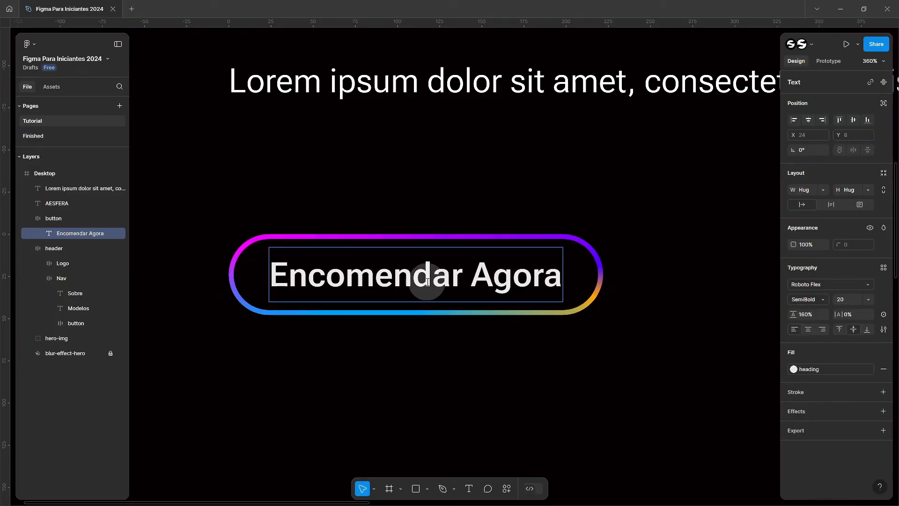
left_click(565, 326)
- Set the Encomendar Agora button's vertical padding to 12
scroll(383, 363, "down", 3)
left_click(381, 281)
left_click(397, 238)
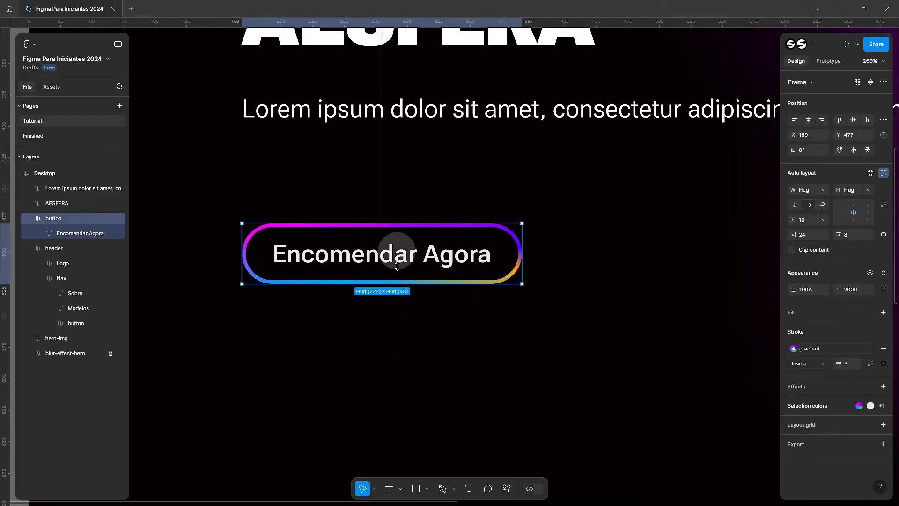
left_click(407, 341)
scroll(408, 341, "down", 5, "ctrl")
left_click_drag(454, 341, 401, 353)
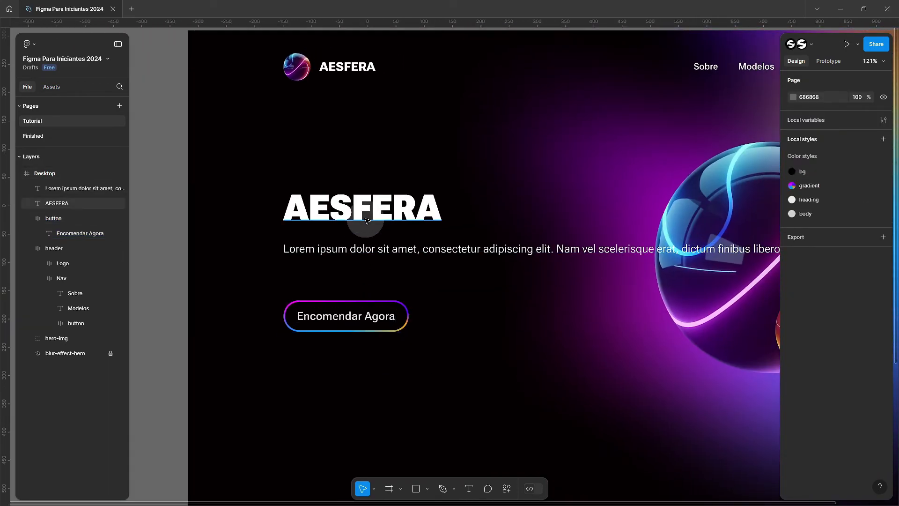
- Group the AESFERA heading and the Lorem ipsum paragraph in a vertical auto layout frame with spacing 5
left_click(370, 313)
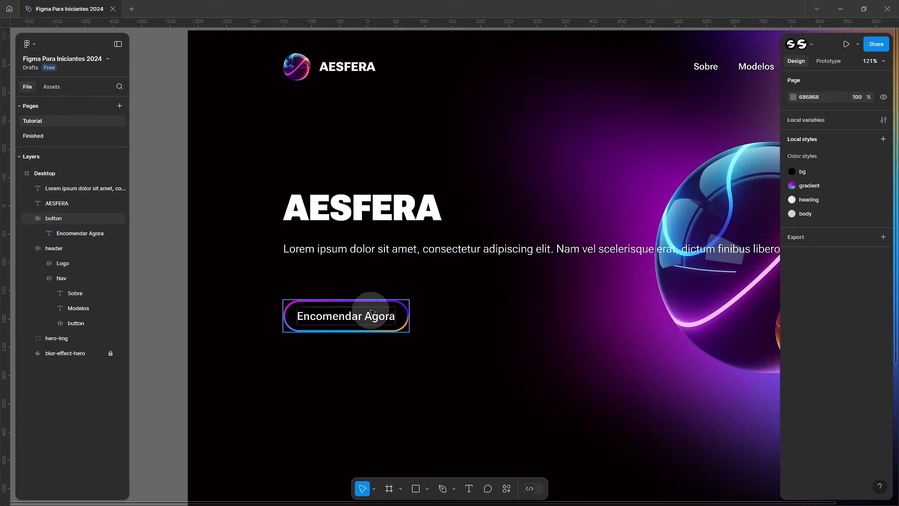
scroll(371, 312, "down", 2)
left_click(407, 276)
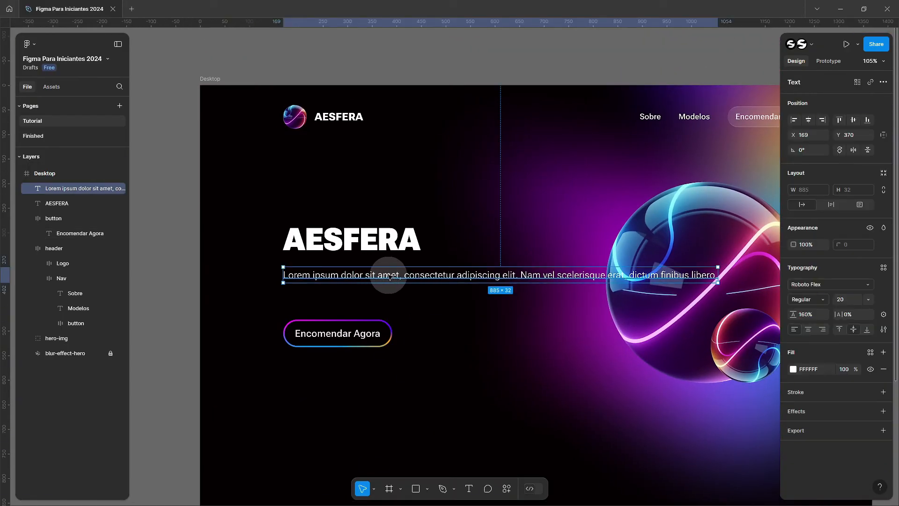
left_click(351, 240, "shift")
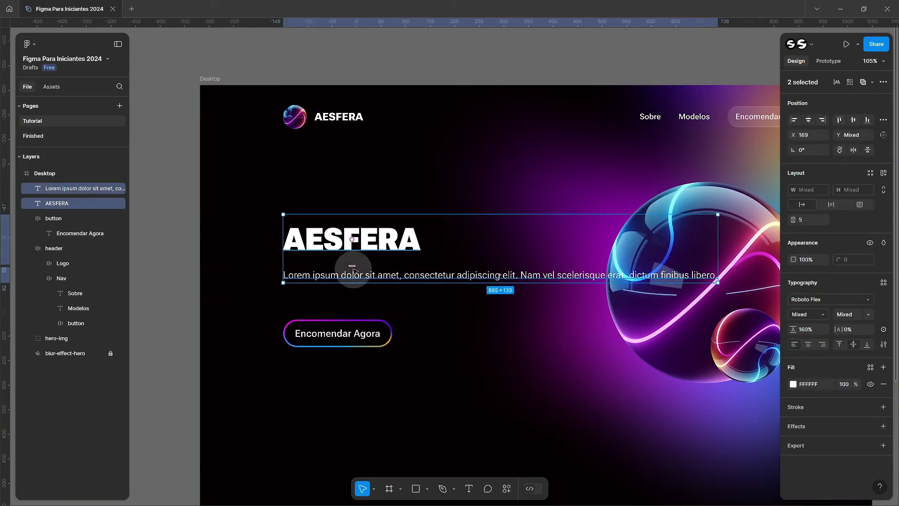
scroll(352, 267, "up", 5)
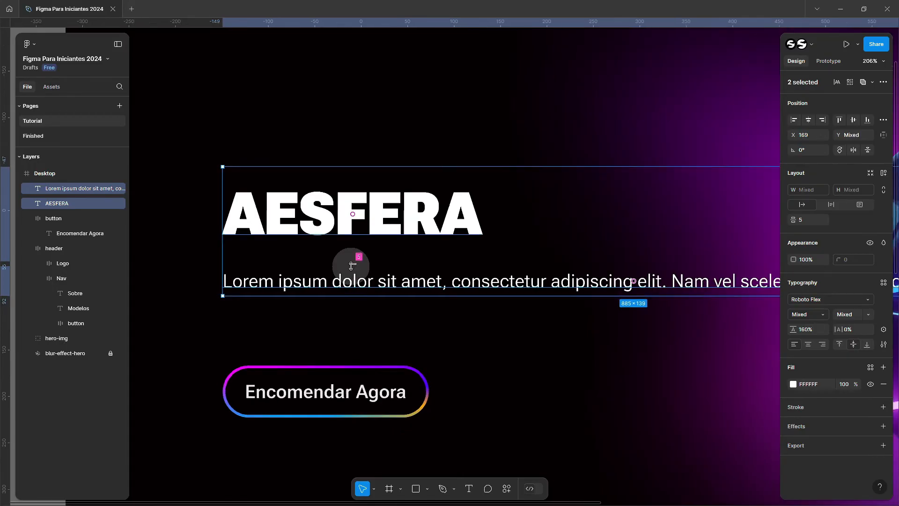
scroll(352, 267, "down", 5)
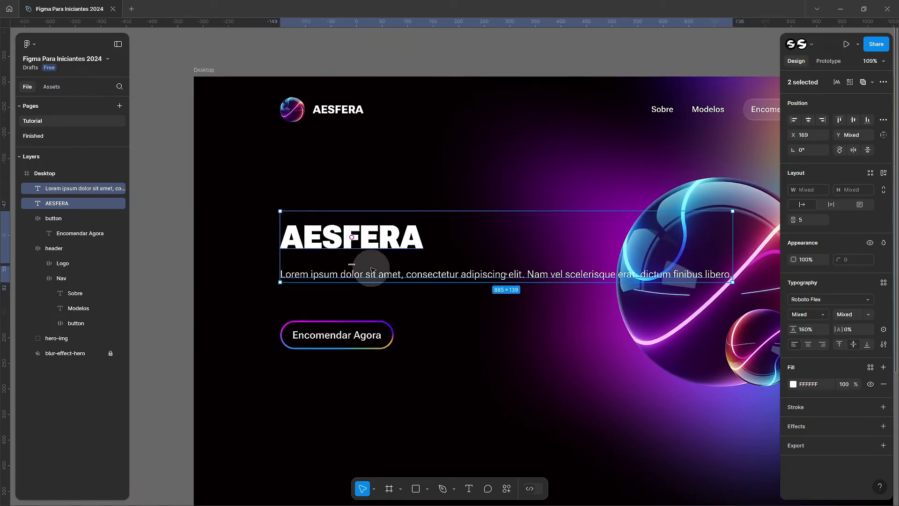
key("shift+a")
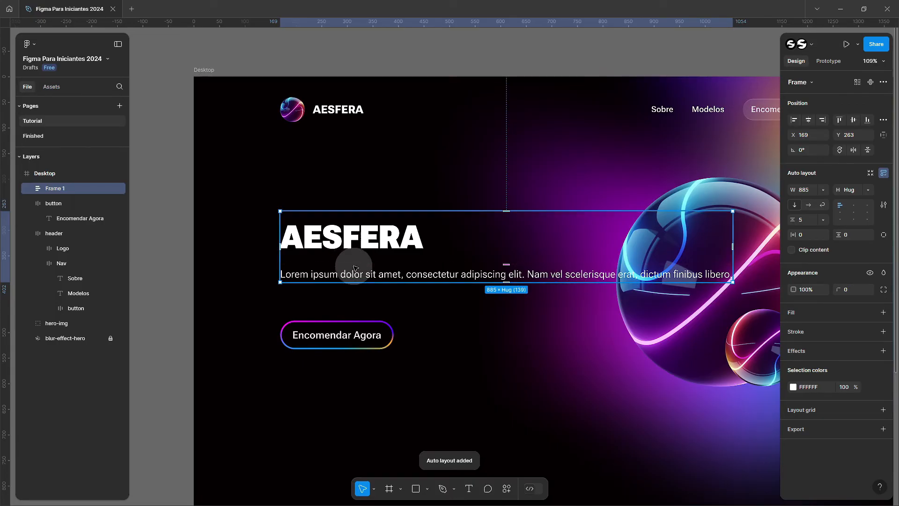
- Wrap the heading-and-paragraph frame and the Encomendar Agora button in a vertical auto layout frame named hero-text
left_click(352, 331)
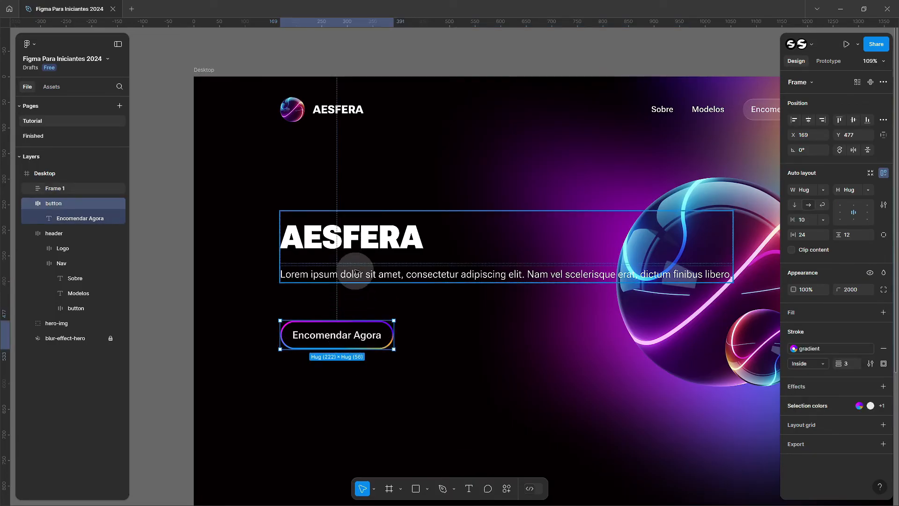
left_click(368, 248, "shift")
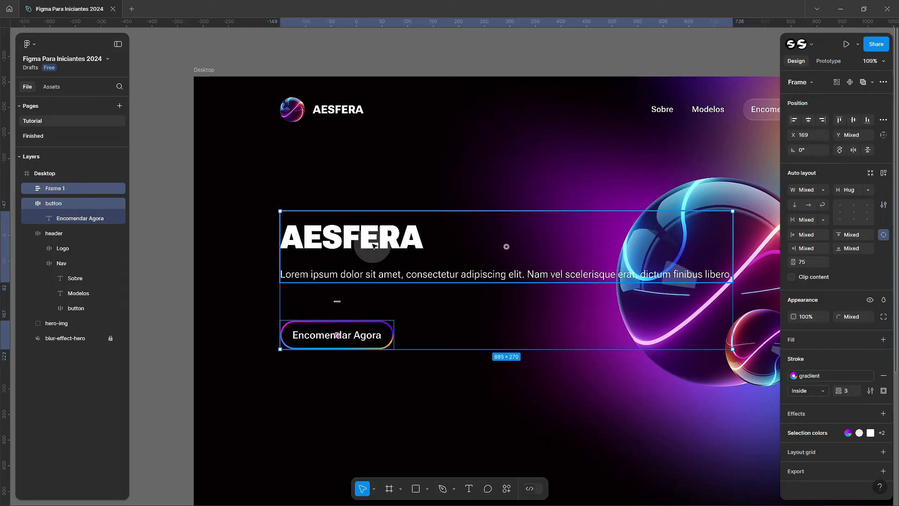
key("shift+a")
double_click(51, 188)
type("hero-text")
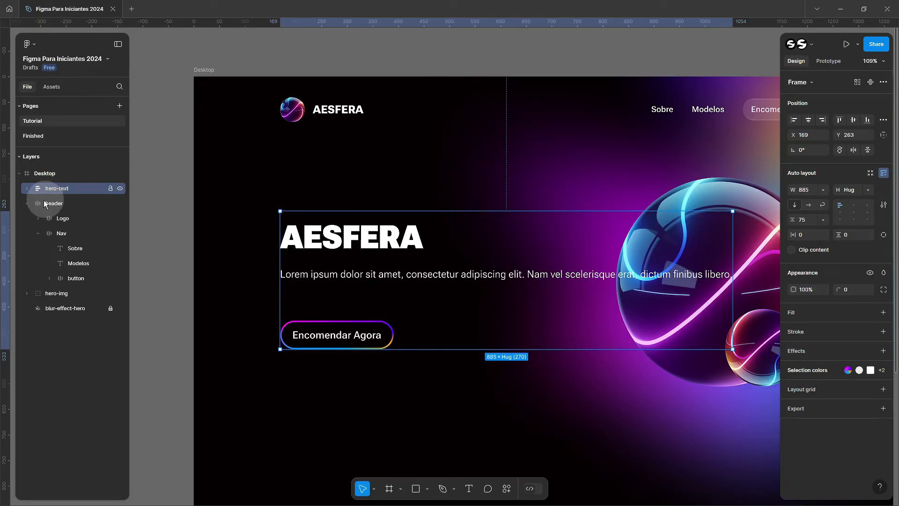
- Rename the frame nested in hero-text that holds the heading and paragraph as text
left_click(28, 203)
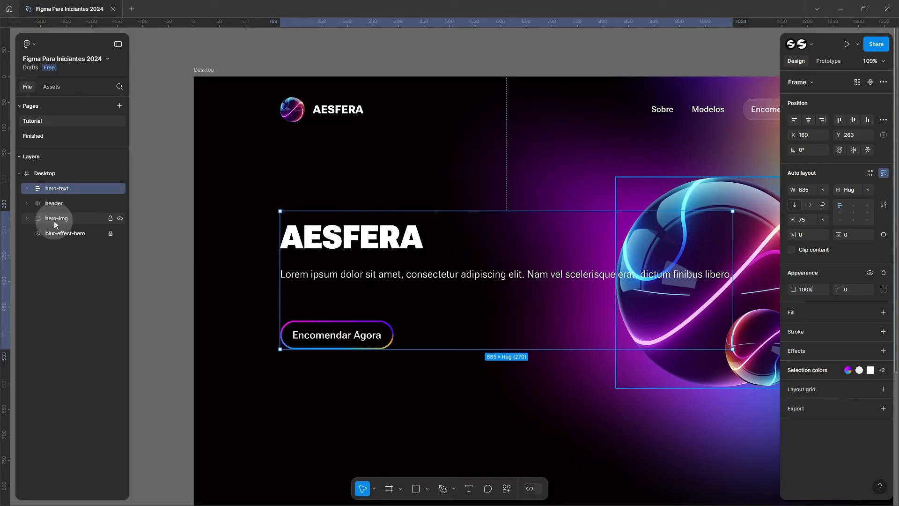
left_click(27, 188)
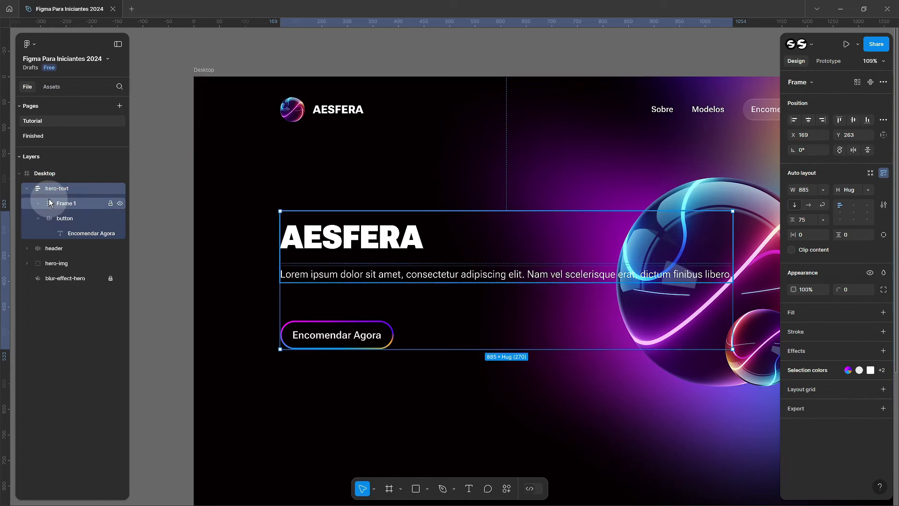
left_click(39, 218)
double_click(65, 204)
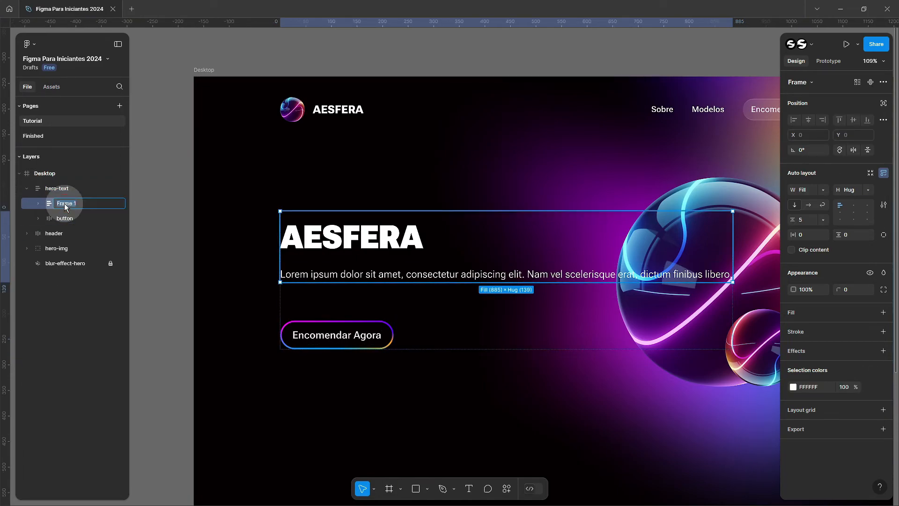
key("Return")
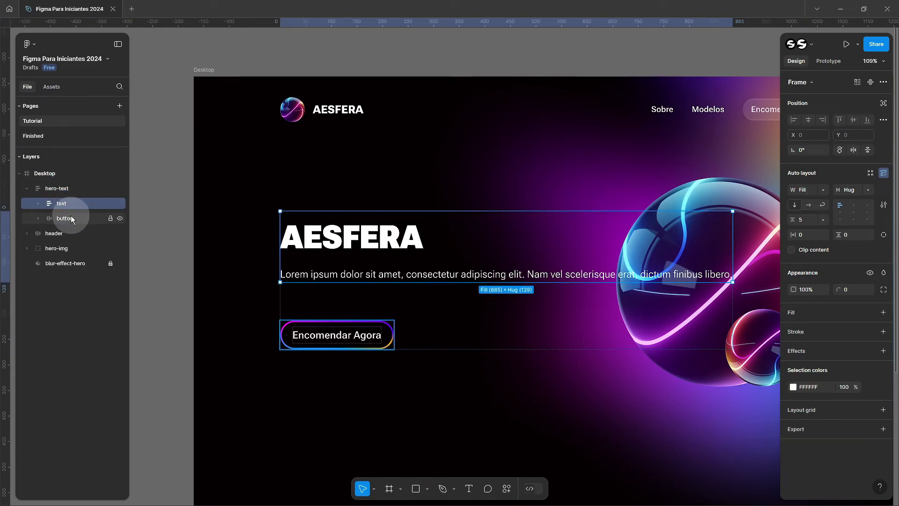
left_click(70, 219)
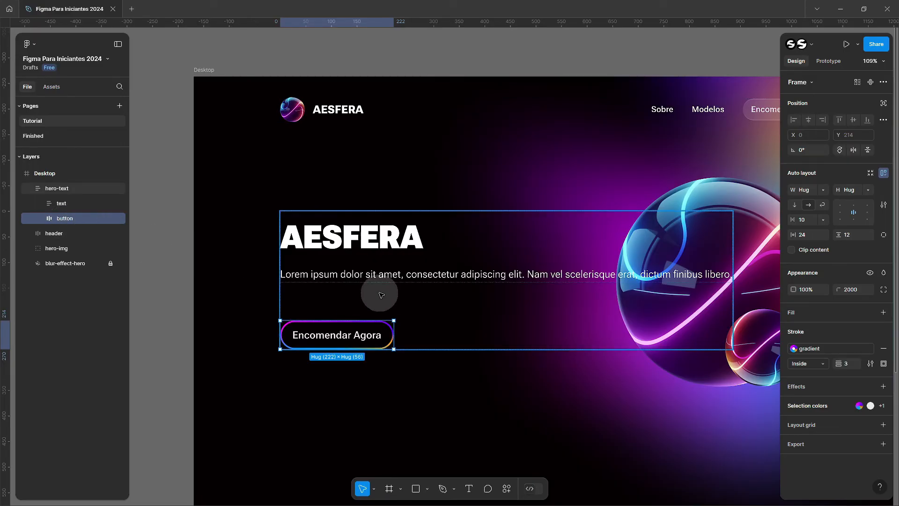
- Narrow the hero-text frame to about 513 wide, keeping the Lorem ipsum paragraph's width at Fill container
left_click(56, 189)
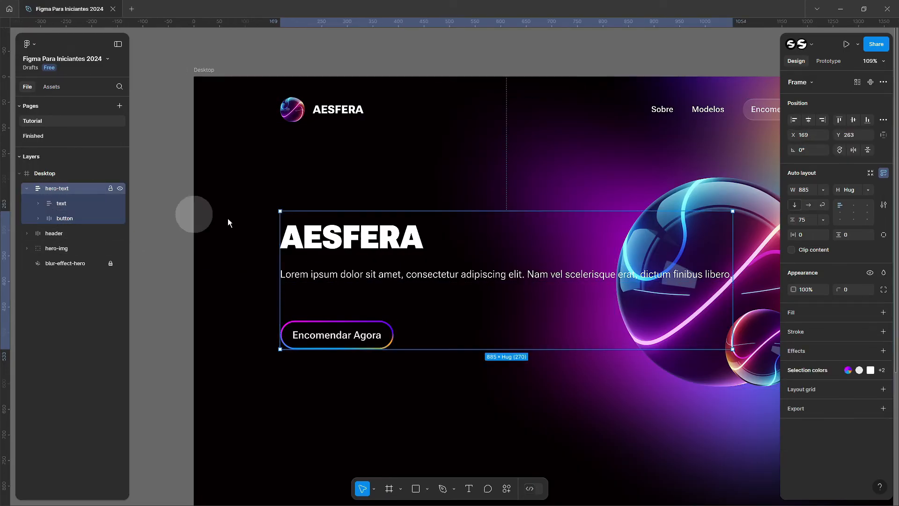
left_click_drag(727, 251, 573, 253)
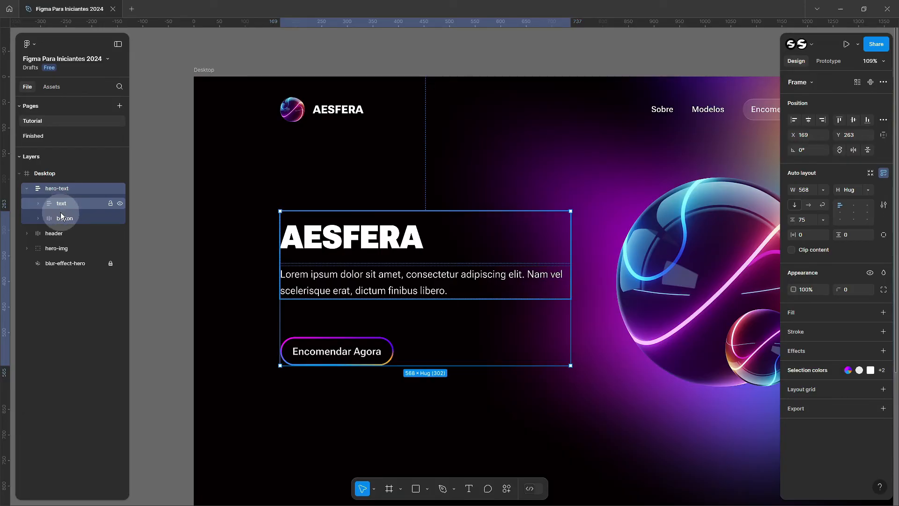
left_click(397, 287, "ctrl")
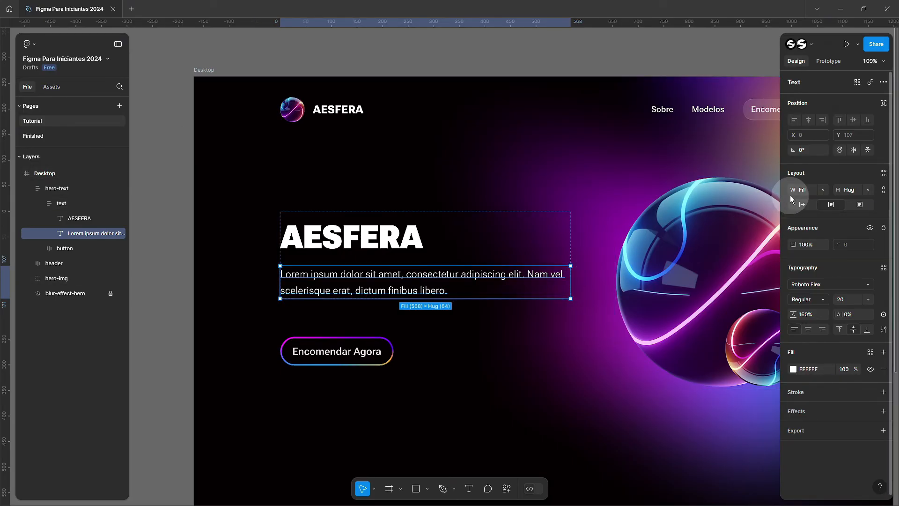
left_click(822, 189)
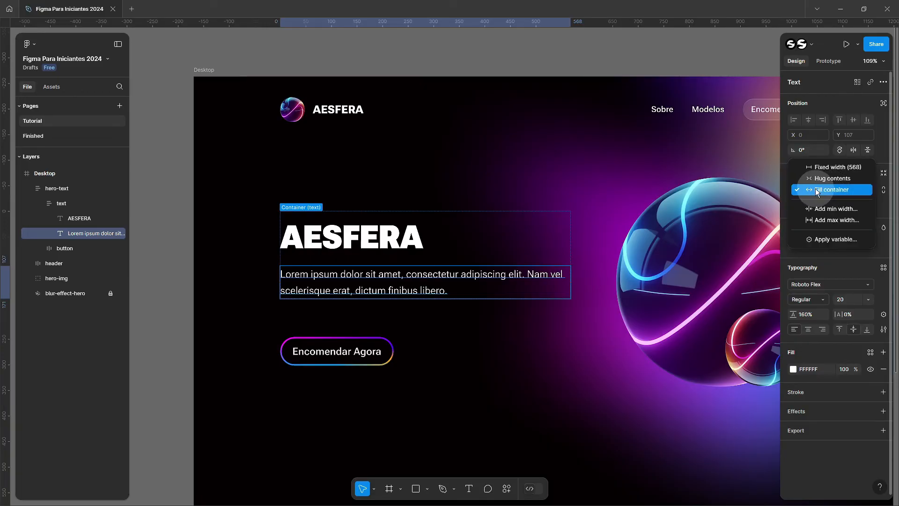
left_click(831, 189)
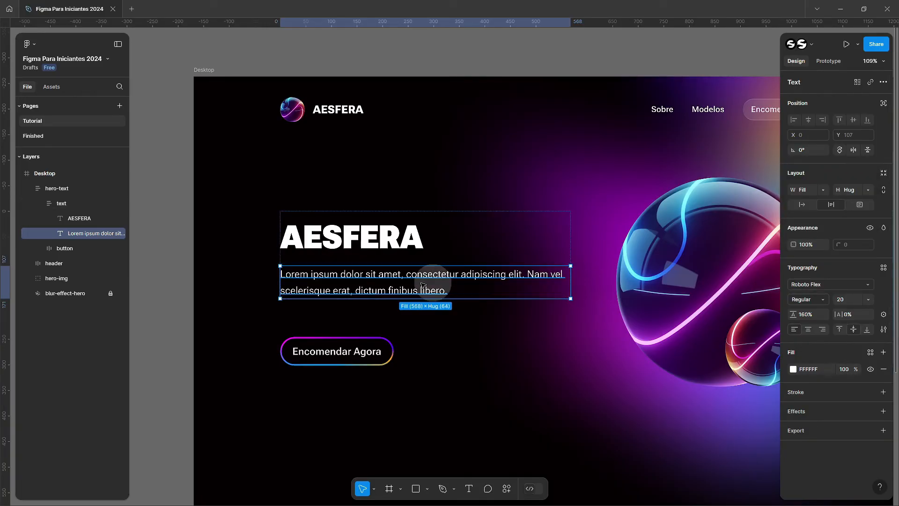
left_click(518, 350)
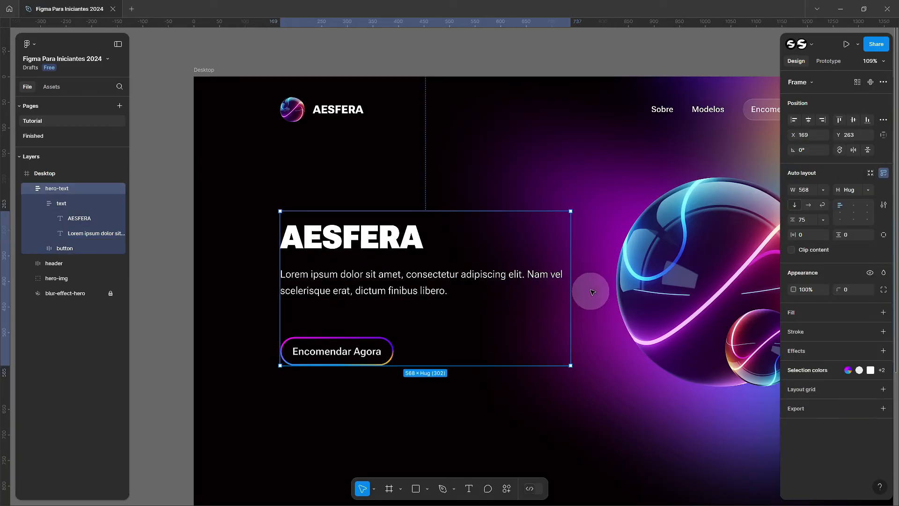
left_click_drag(564, 257, 535, 255)
left_click(463, 283)
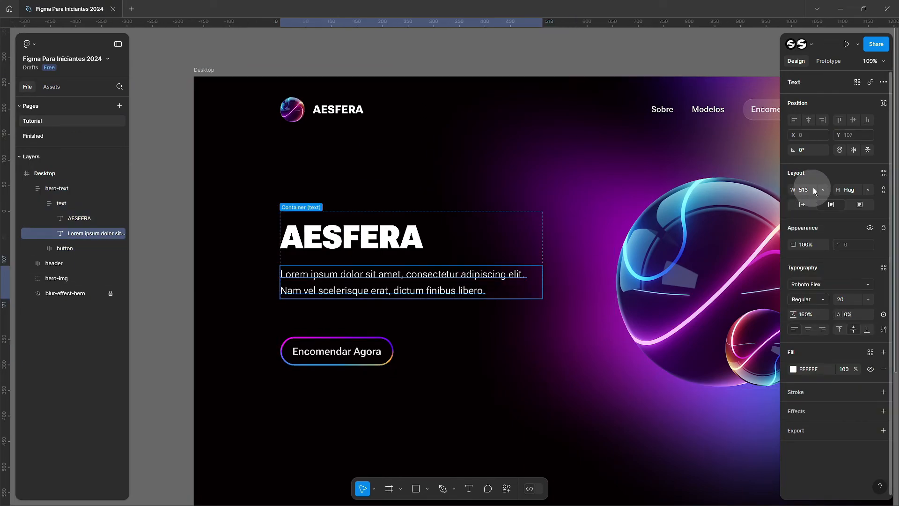
left_click(526, 329)
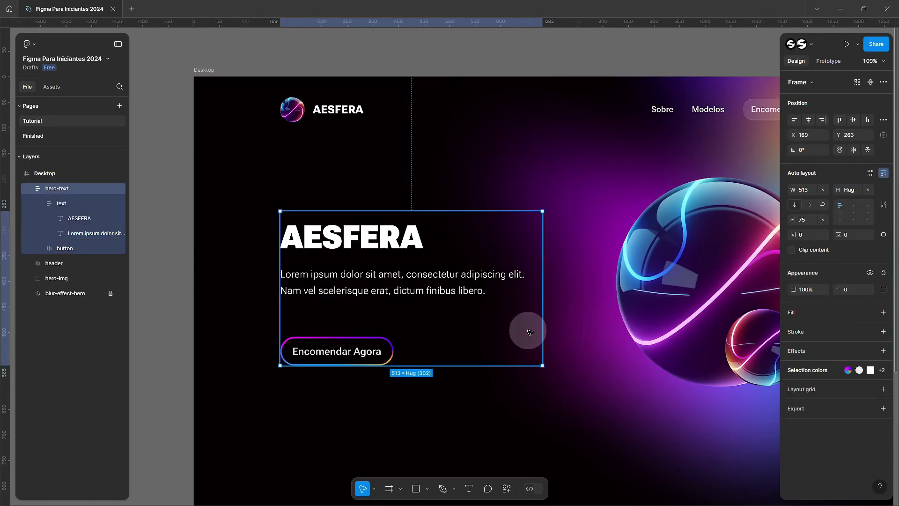
- Try the Lorem ipsum paragraph's width at Hug contents and return it to Fill container
left_click(477, 281)
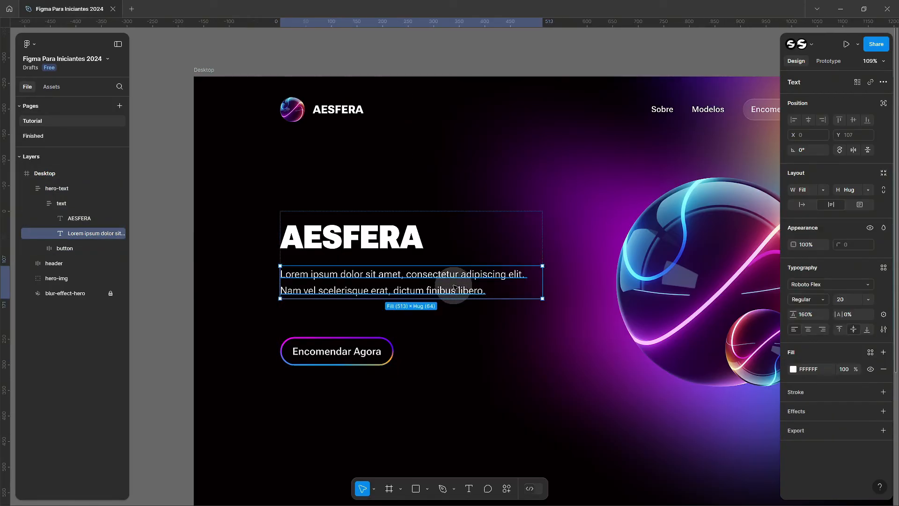
left_click(822, 190)
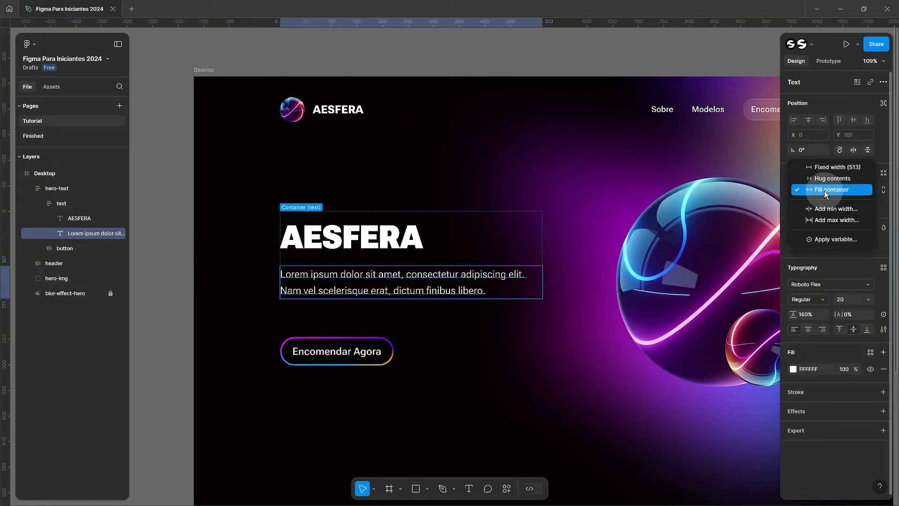
left_click(824, 182)
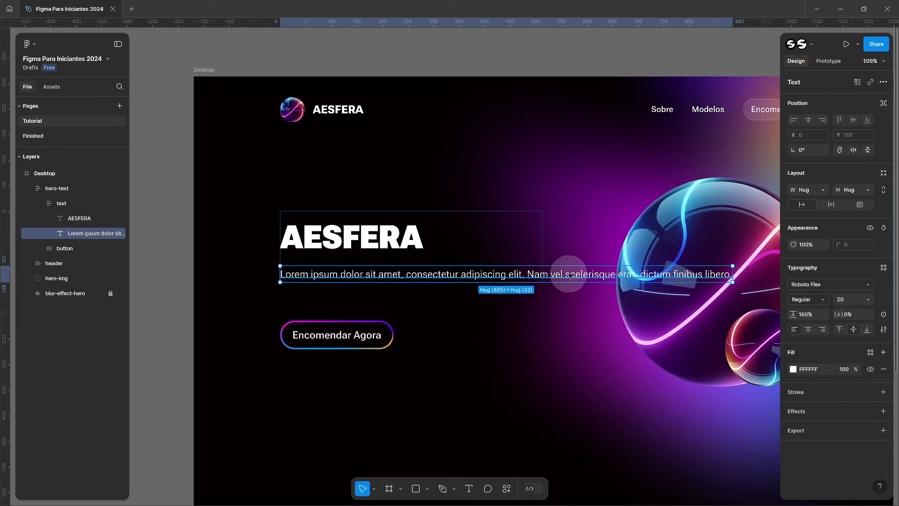
left_click(822, 189)
left_click(820, 199)
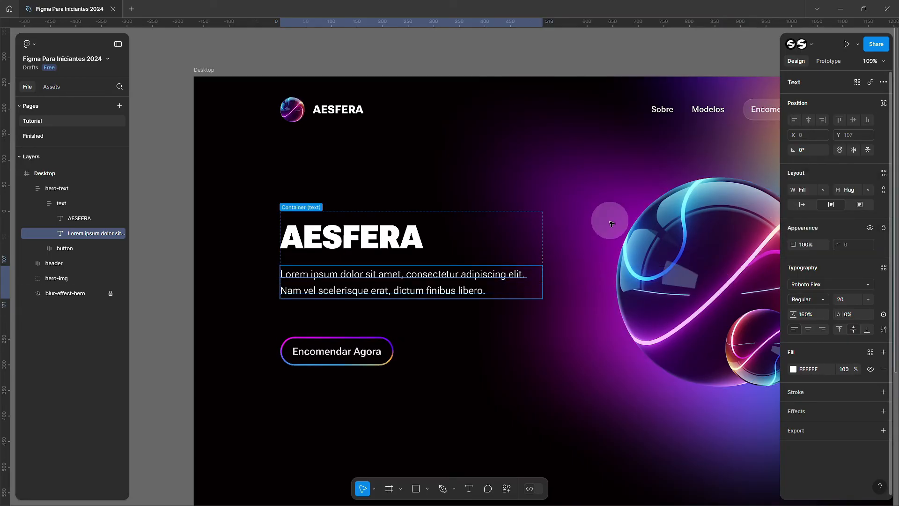
- Set the hero-text frame's vertical spacing between the text frame and the button to 64
left_click(536, 323)
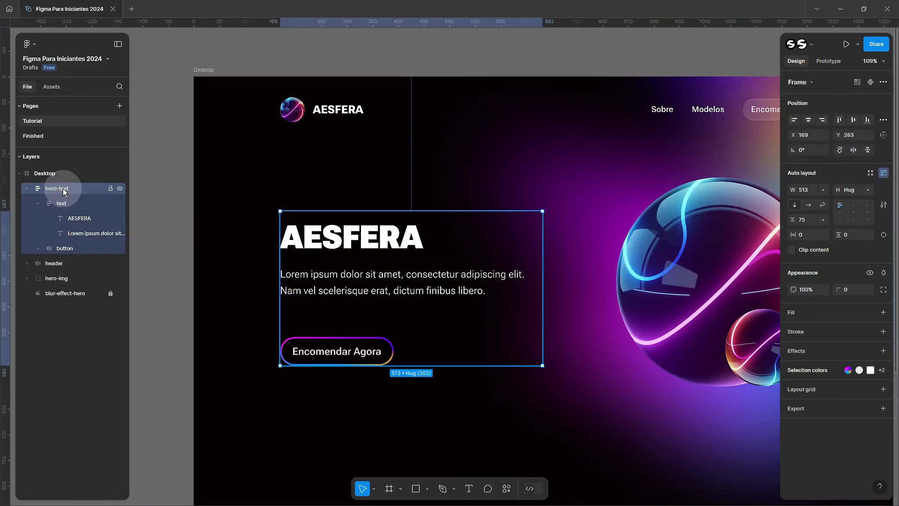
left_click(38, 204)
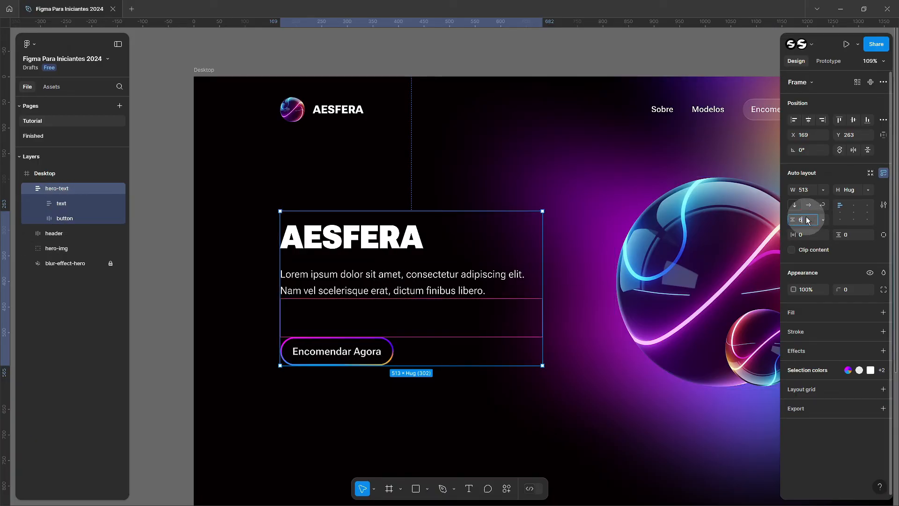
key("Return")
scroll(481, 324, "down", 1)
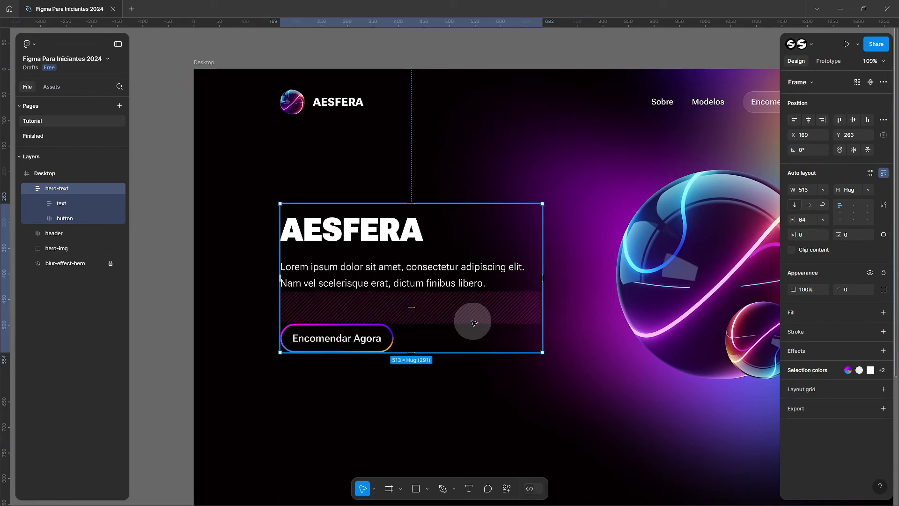
- Set the text frame's vertical spacing between the heading and the paragraph to 8
left_click(389, 268)
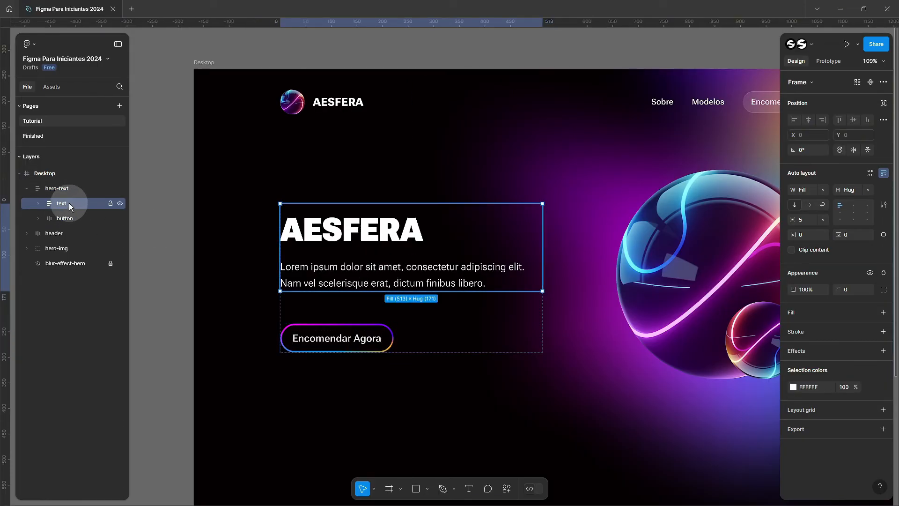
left_click(38, 203)
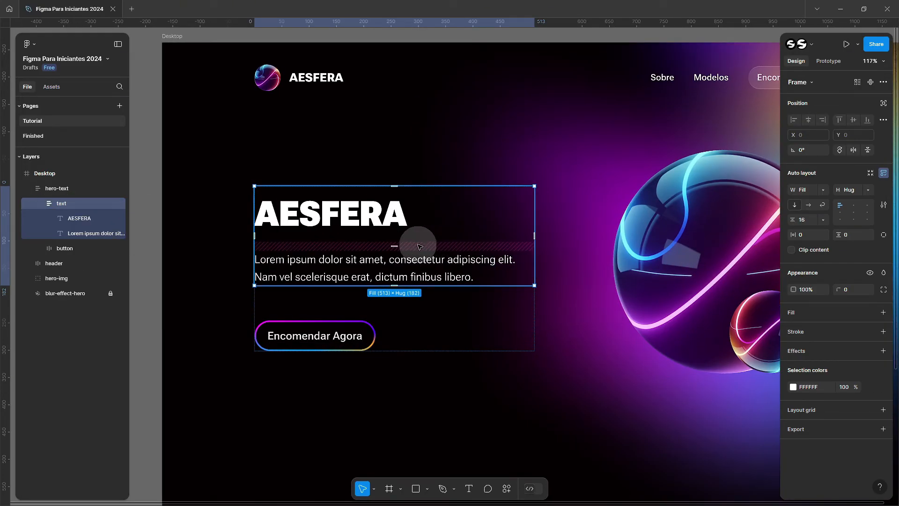
left_click(809, 222)
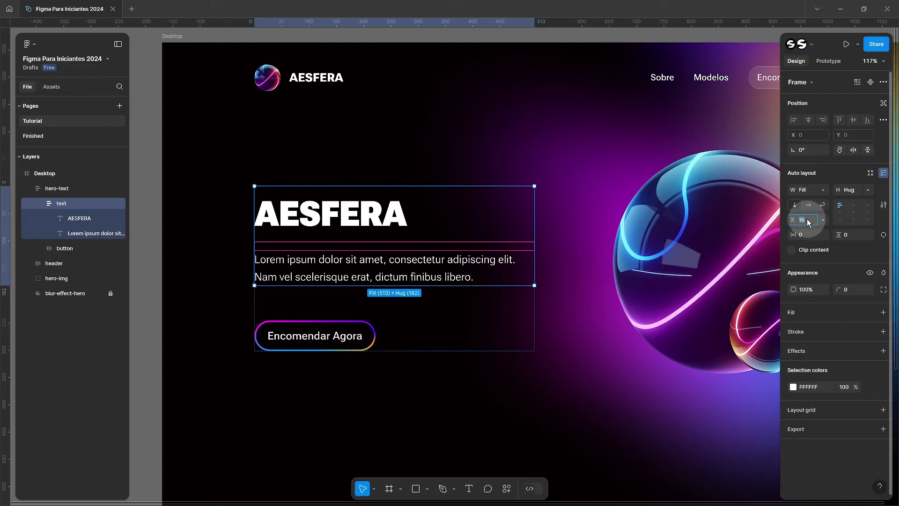
type("8")
key("Tab")
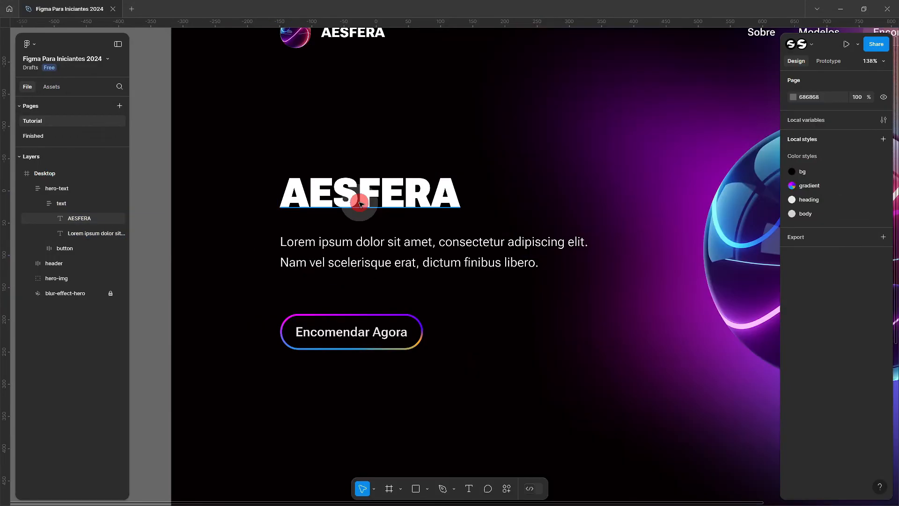
- Apply the heading color style to the large AESFERA title and the body color style to the Lorem ipsum paragraph
left_click(357, 205, "ctrl")
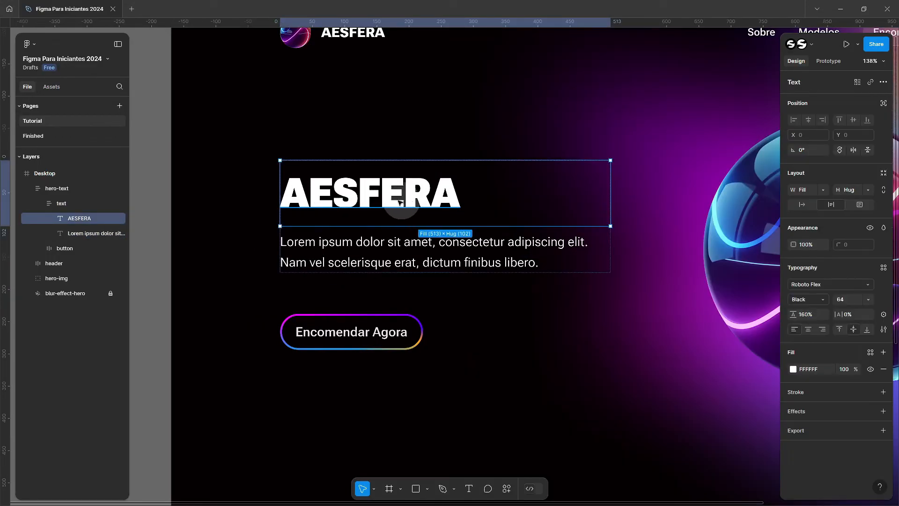
left_click(870, 352)
left_click(703, 393)
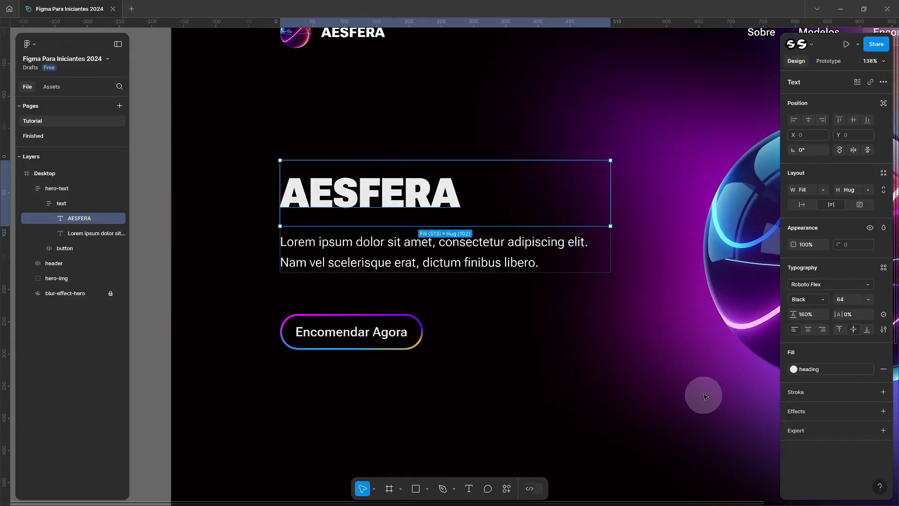
left_click(409, 250)
left_click(870, 352)
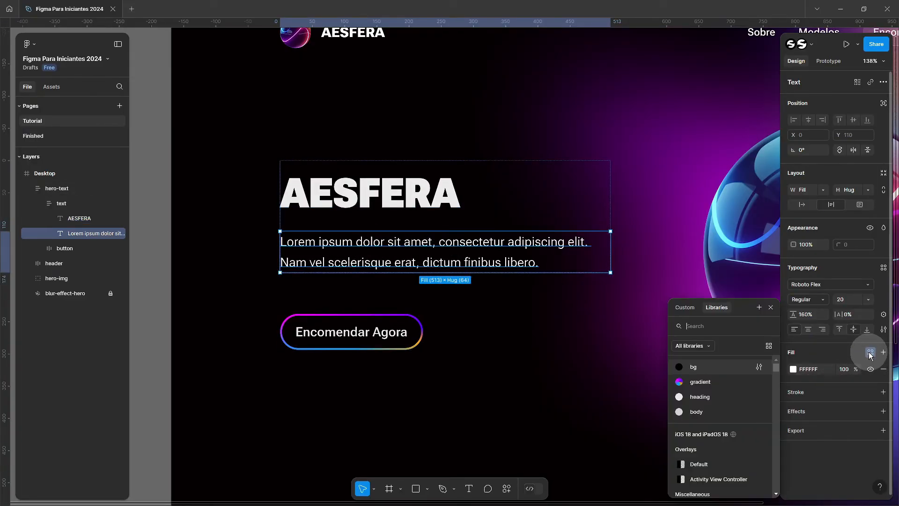
left_click(711, 416)
left_click(570, 372)
key("shift+1")
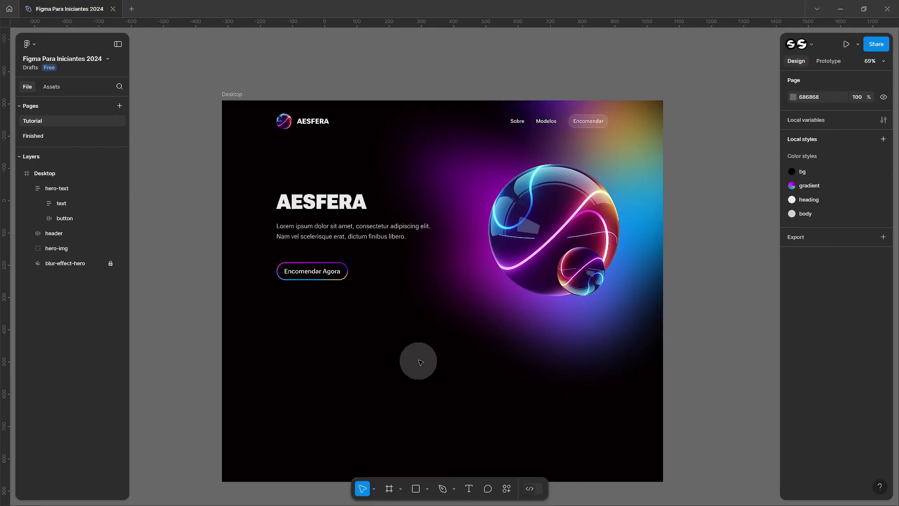
- Group hero-text and hero-img together in a horizontal auto layout frame
left_click(367, 236)
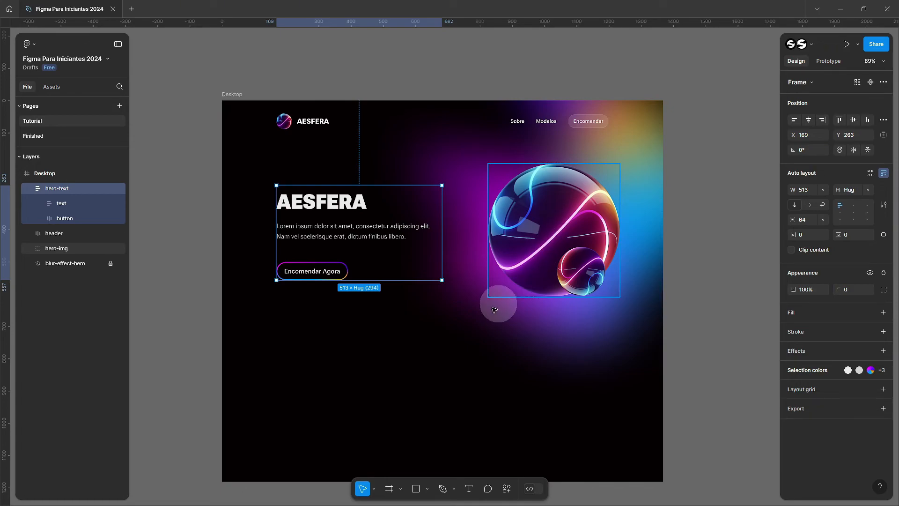
left_click(563, 217, "shift")
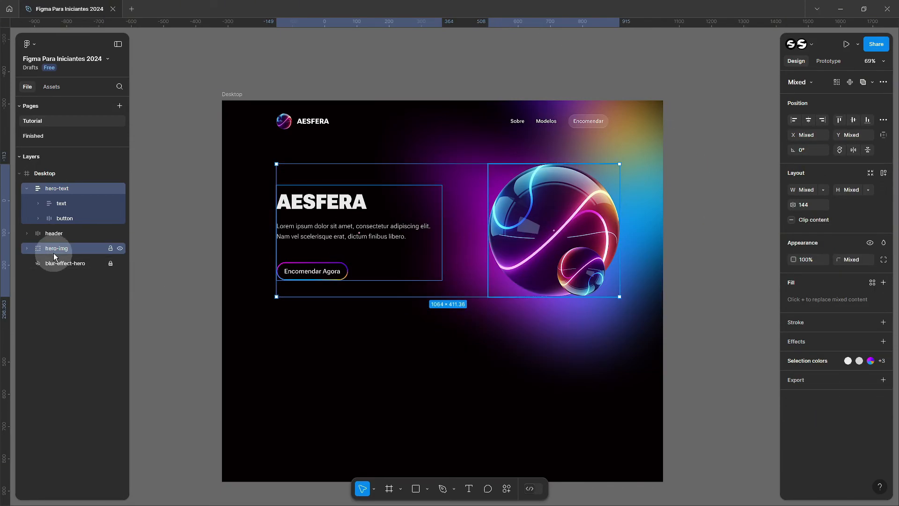
left_click(29, 189)
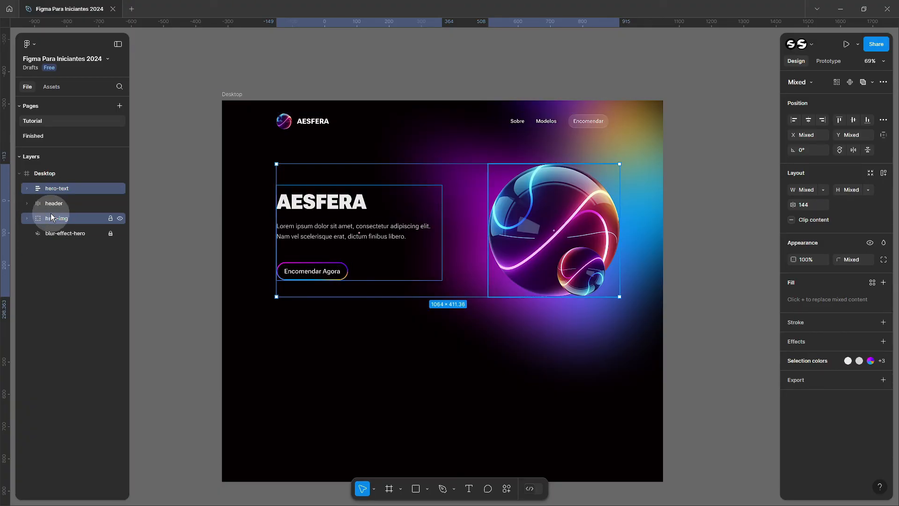
key("shift+a")
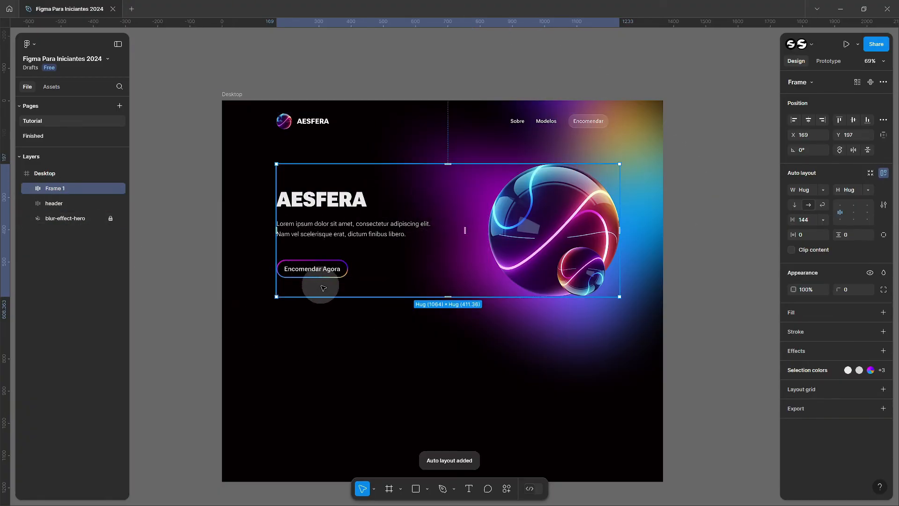
- Show the layout grid and check the hero content's left and right edges against the columns
scroll(326, 287, "up", 5)
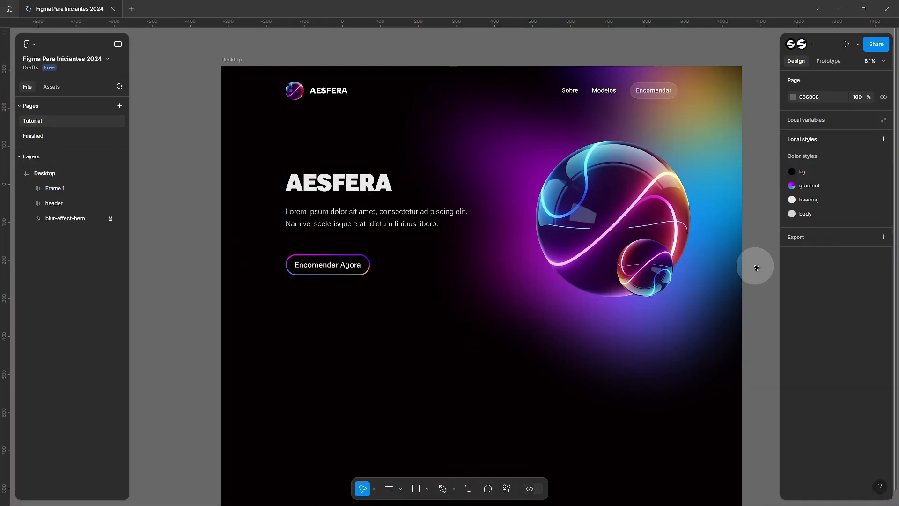
key("ctrl+shift+4")
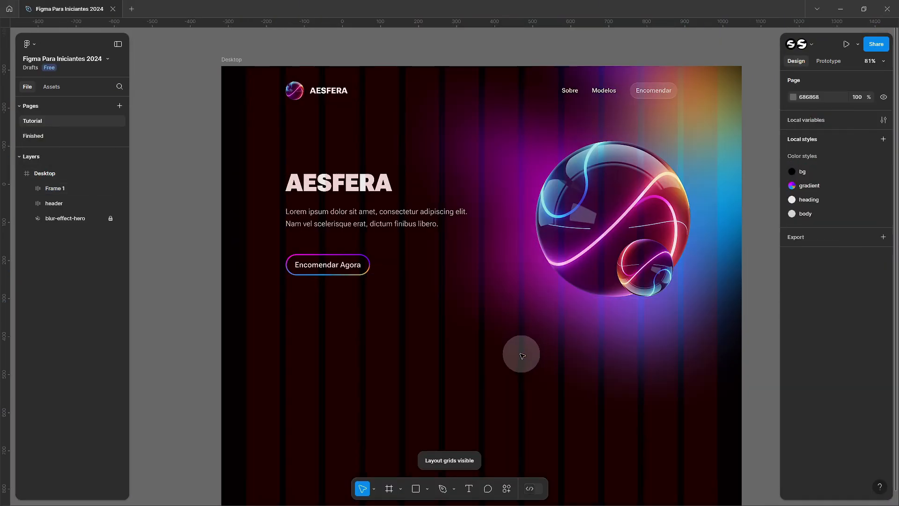
scroll(276, 198, "up", 10)
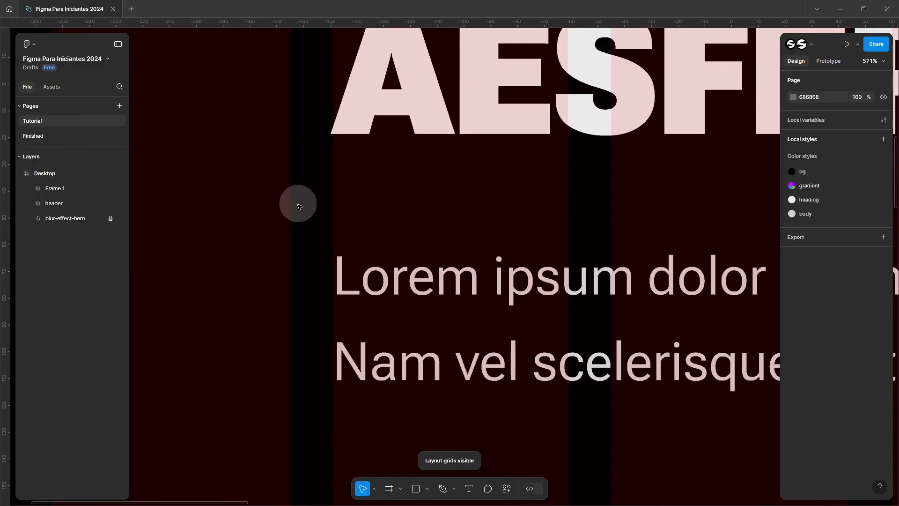
scroll(341, 205, "down", 15)
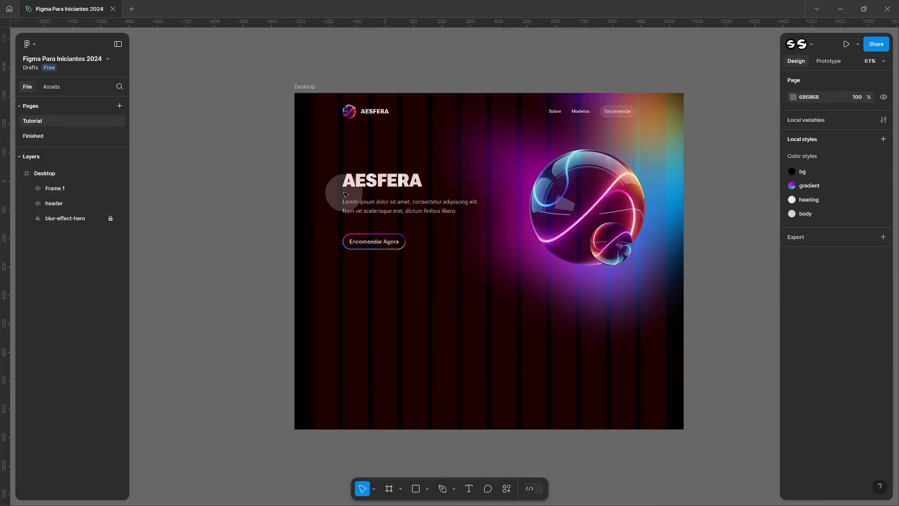
scroll(696, 201, "up", 5)
scroll(696, 200, "up", 4)
scroll(674, 197, "up", 5)
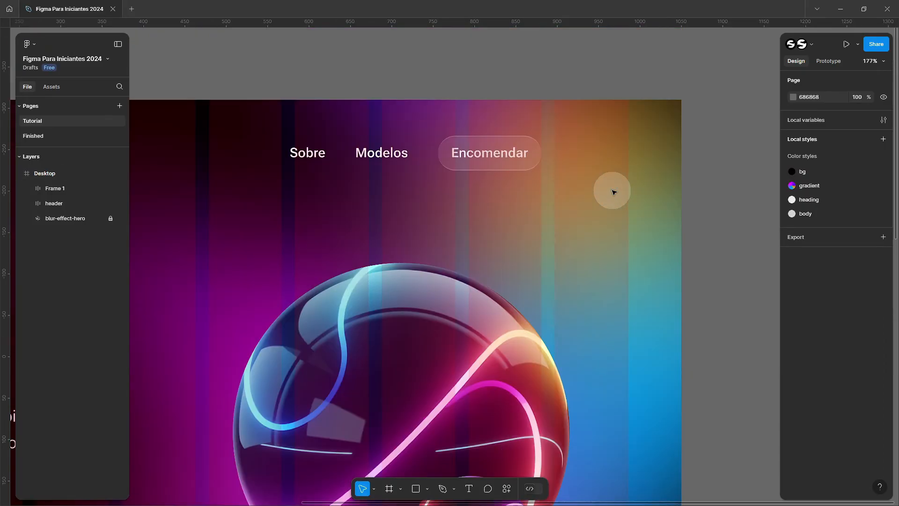
- Rename the frame holding the hero text and image as hero and narrow it to a width of 1030
left_click(538, 265)
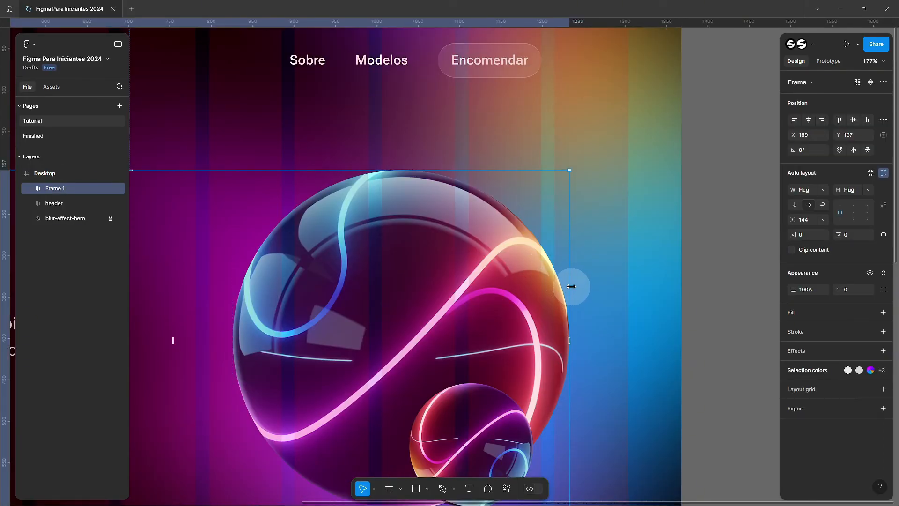
scroll(571, 286, "down", 6)
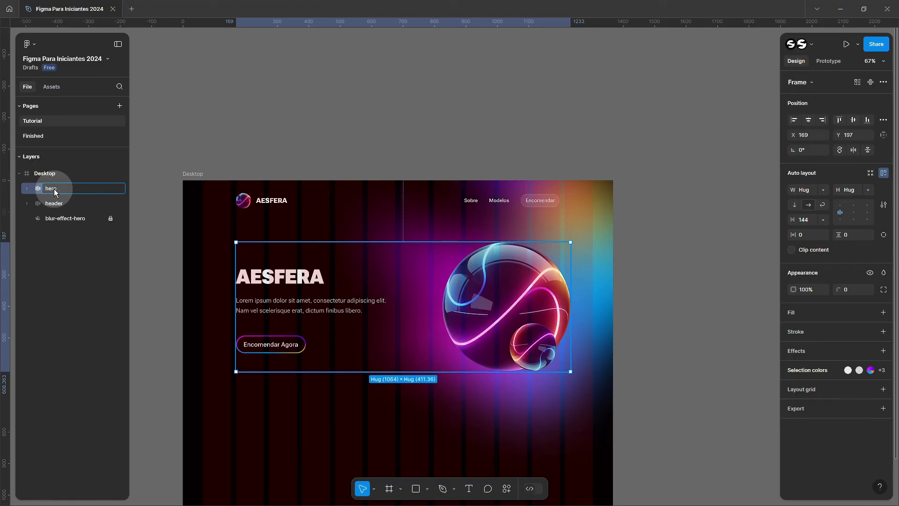
scroll(572, 258, "up", 6)
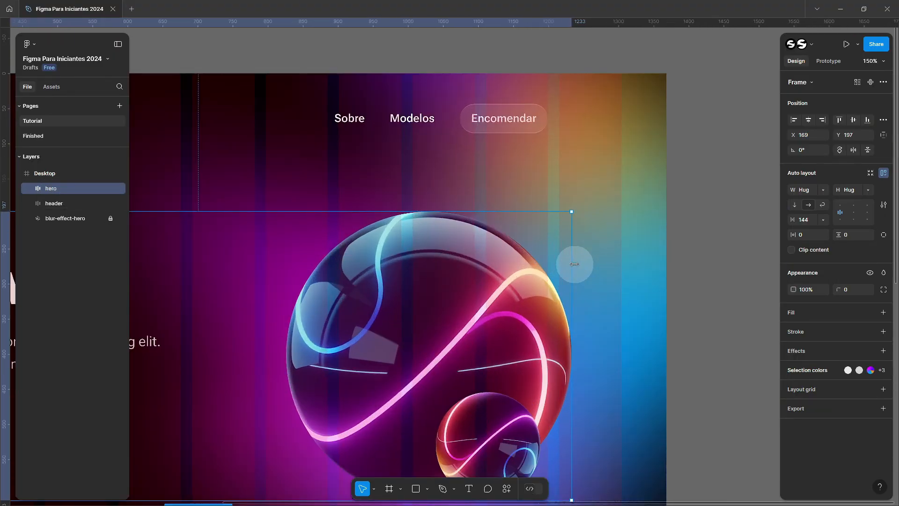
left_click_drag(572, 258, 612, 291)
scroll(542, 255, "down", 6)
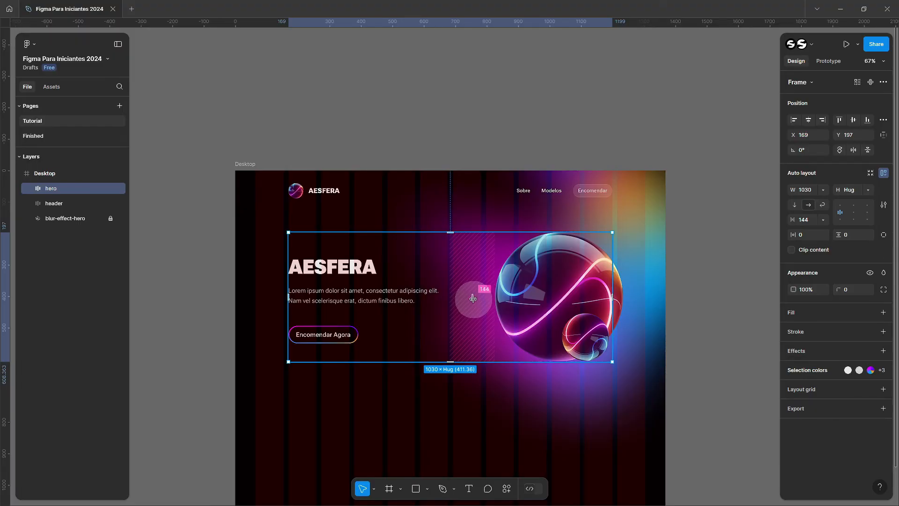
- Set the hero frame's horizontal spacing between its text and image to Auto
left_click(805, 221)
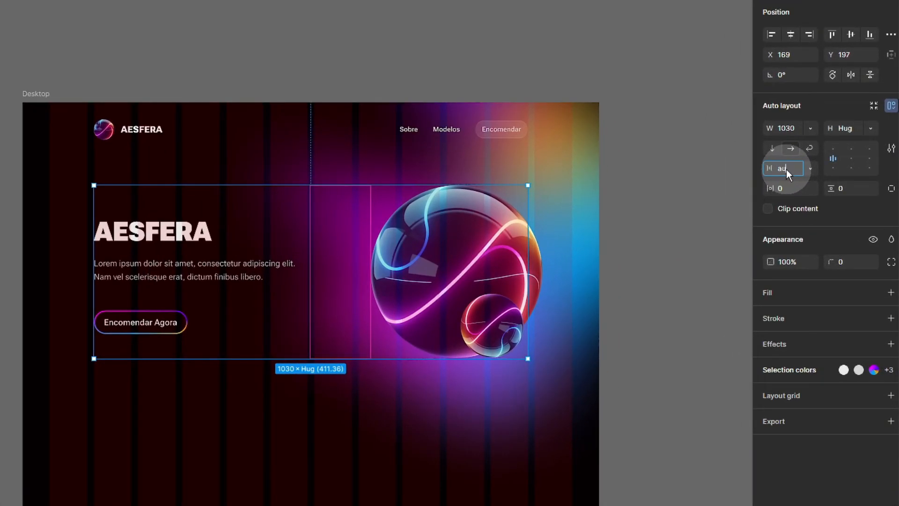
type("au")
key("Tab")
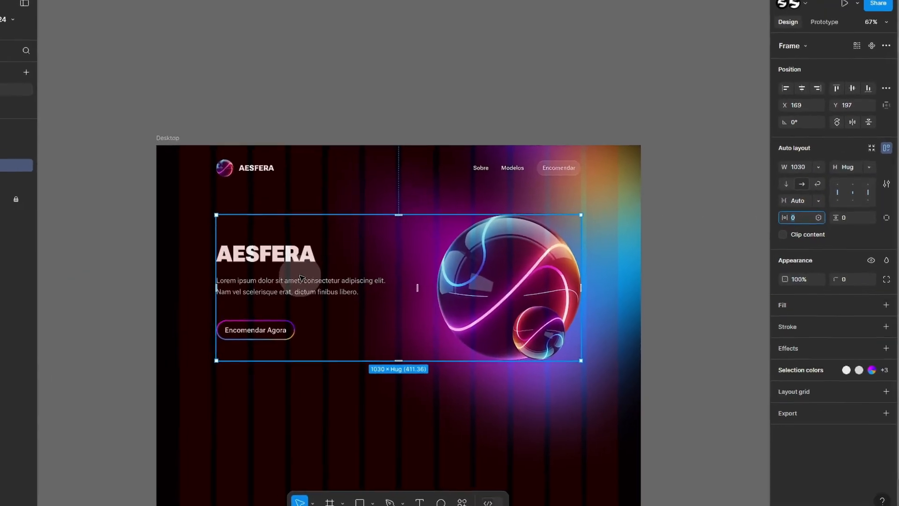
left_click(302, 278)
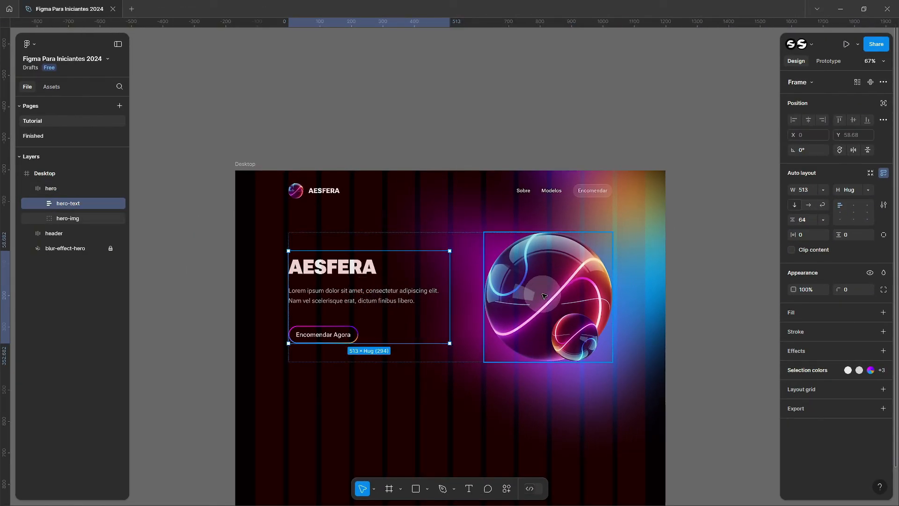
left_click(478, 294)
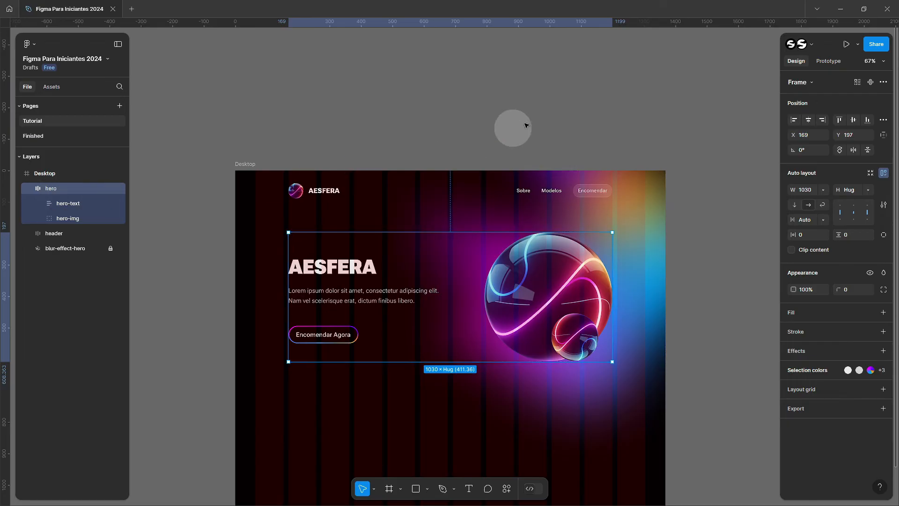
scroll(538, 103, "down", 2)
left_click(592, 66)
scroll(609, 112, "up", 1)
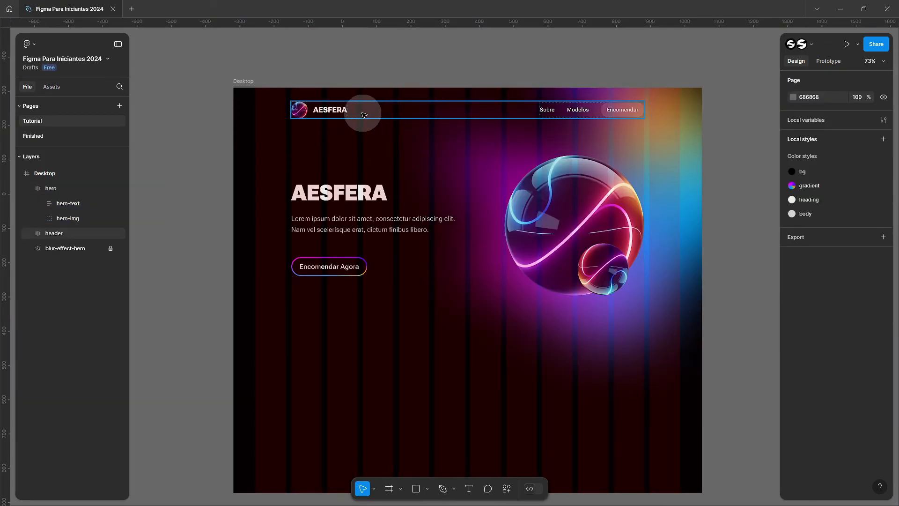
- Move the hero frame down to Y 208, farther below the header, and hide the layout grid
left_click(438, 216)
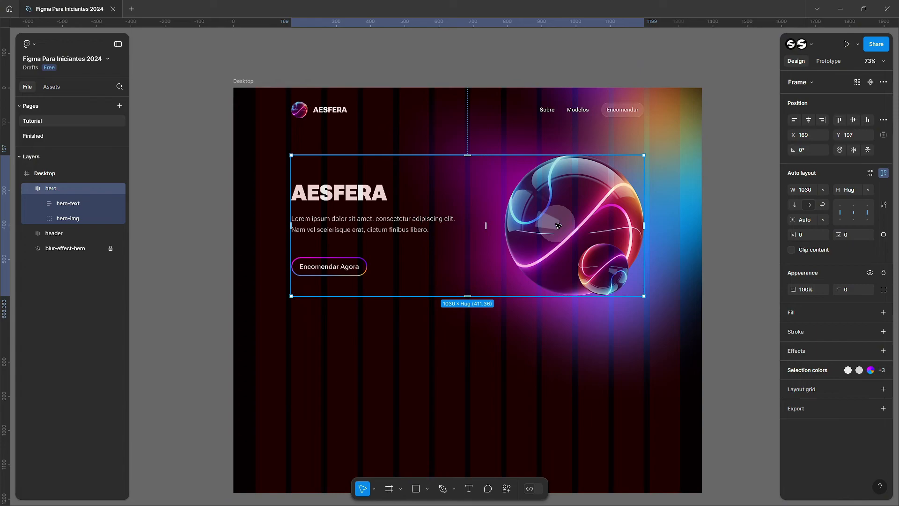
key("alt")
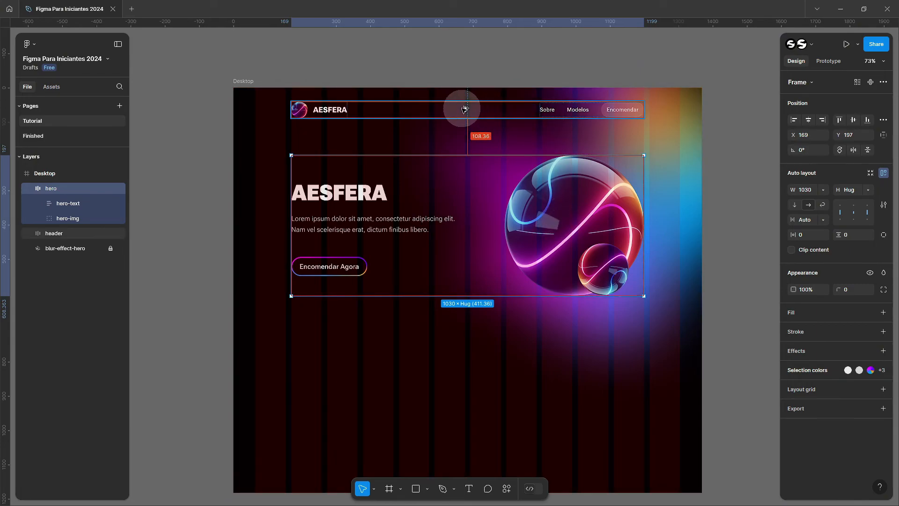
key("Down")
key("Down")
key("Down")
key("Down")
key("Down")
key("Down")
key("Down")
key("Down")
key("Down")
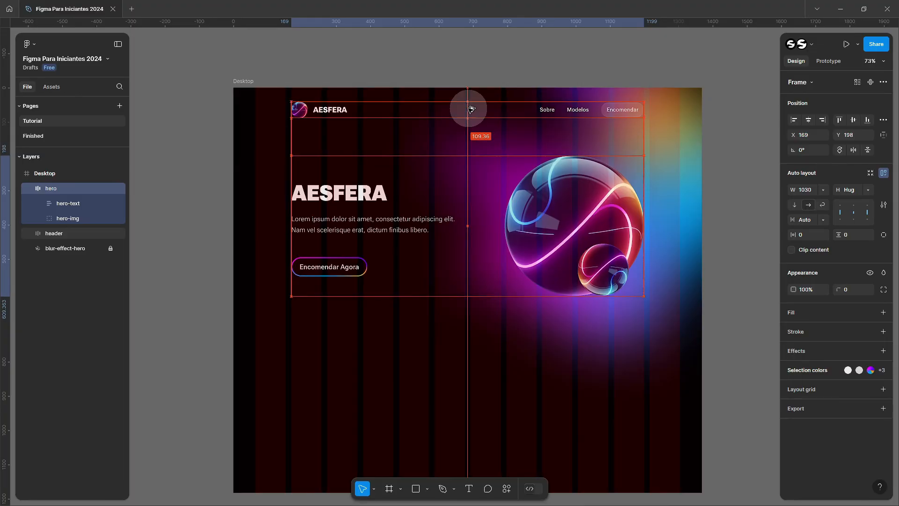
key("Down")
key("Down")
key("Down")
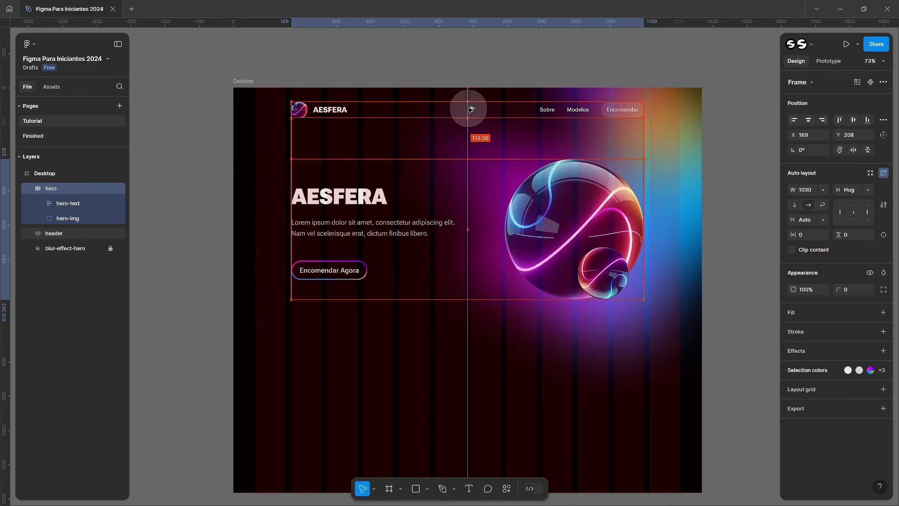
scroll(275, 202, "down", 1)
left_click(275, 202)
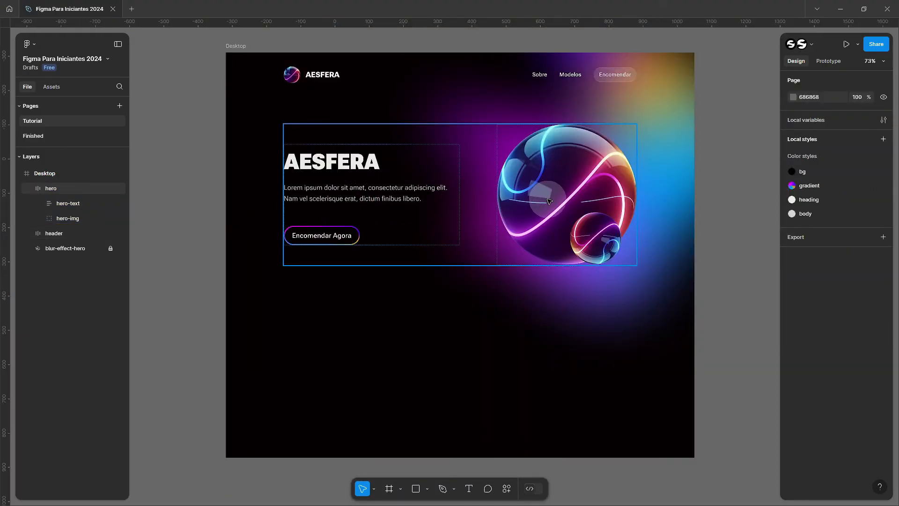
- Copy the esfera-1 image into the Desktop frame, place it below the hero button and shrink it to about 149 × 151
scroll(539, 206, "down", 2)
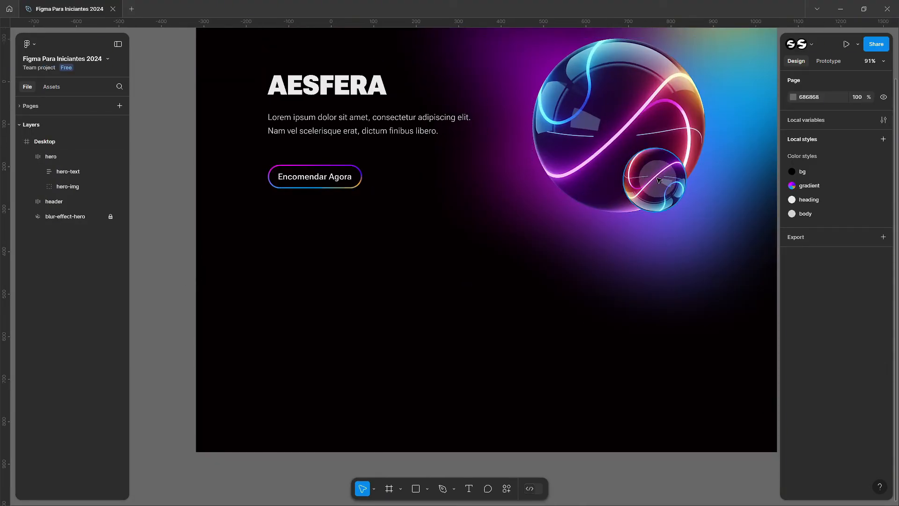
left_click(661, 180, "ctrl")
left_click(322, 330)
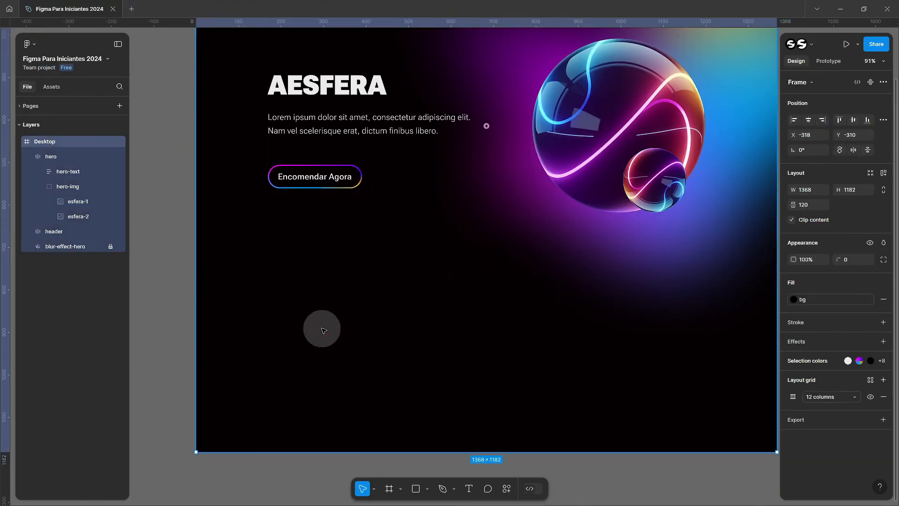
key("ctrl+v")
key("shift+1")
scroll(331, 331, "up", 5)
left_click_drag(328, 111, 335, 345)
scroll(334, 345, "down", 1)
left_click_drag(429, 429, 335, 272)
scroll(457, 281, "down", 3)
scroll(430, 280, "up", 3)
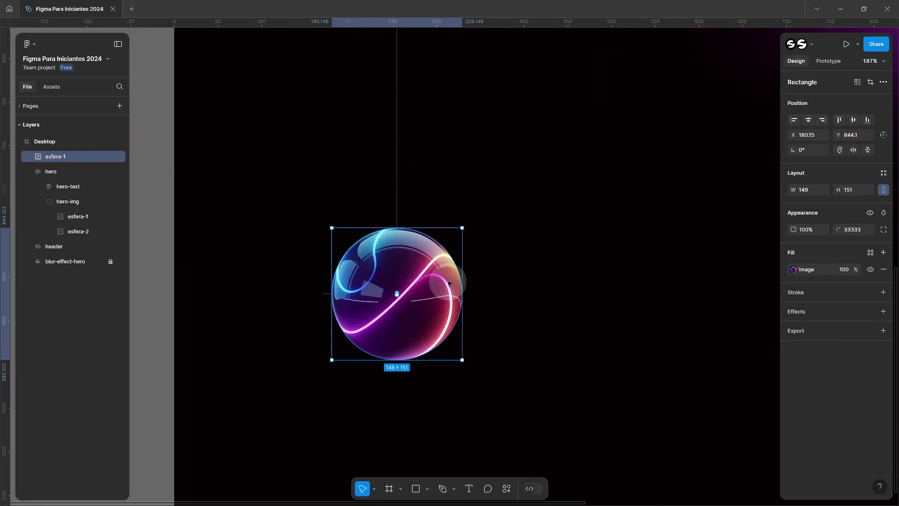
- Set the copied sphere's width to 96 with its proportions locked
left_click(806, 190)
type("96")
key("Tab")
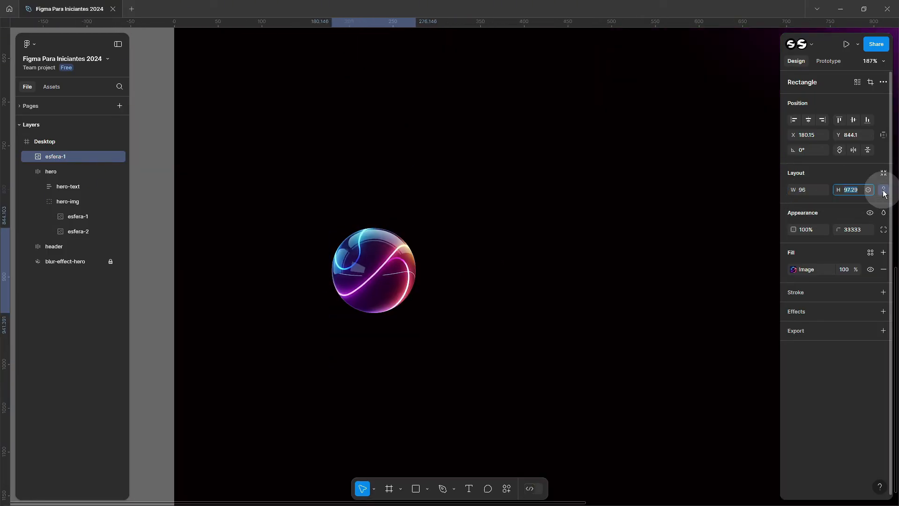
left_click(450, 239)
left_click_drag(437, 257, 459, 240)
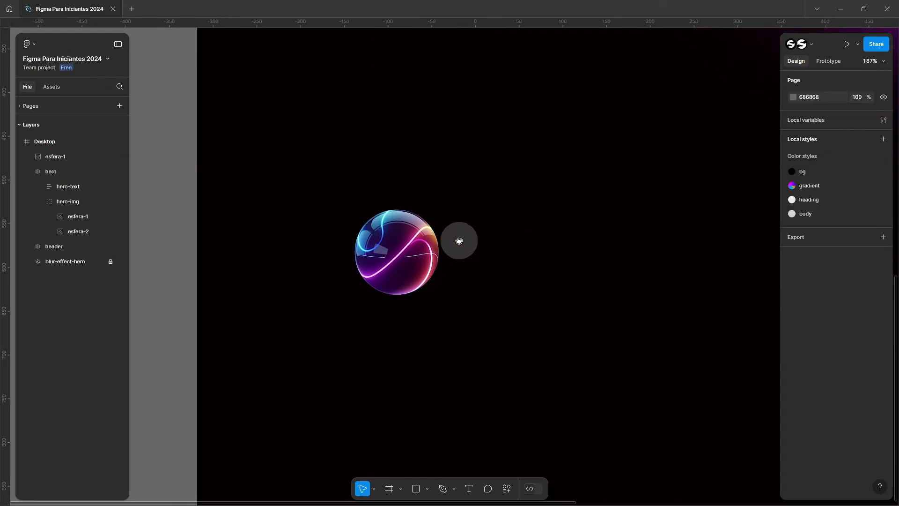
- Add the text AES below the small sphere and set its font size to 32
scroll(458, 241, "down", 1)
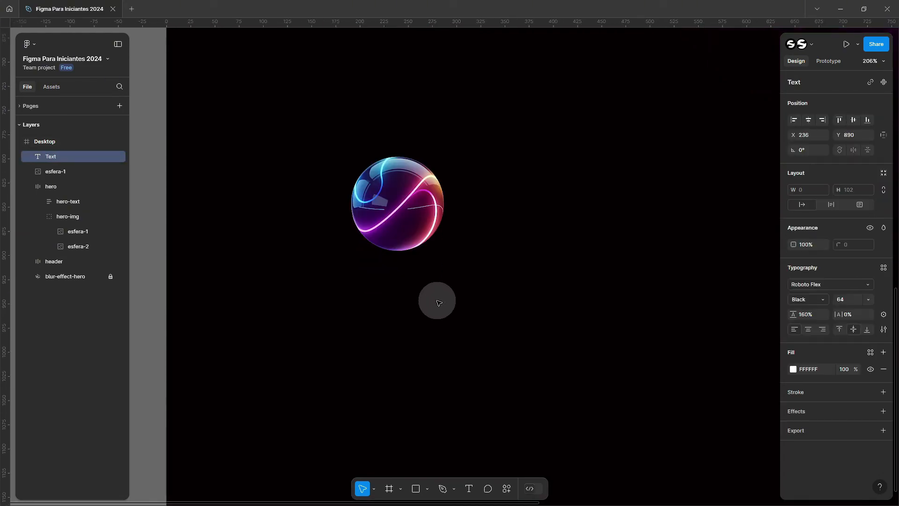
type("AES")
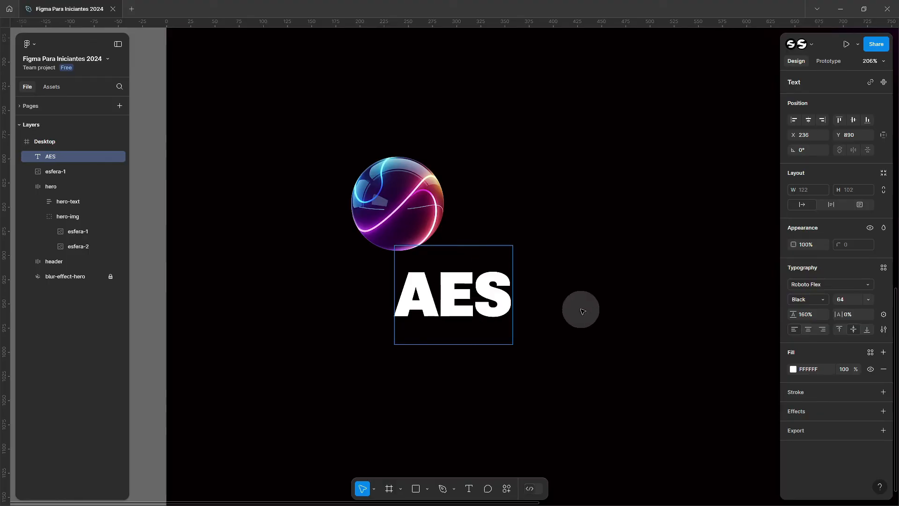
key("Escape")
scroll(493, 299, "down", 1)
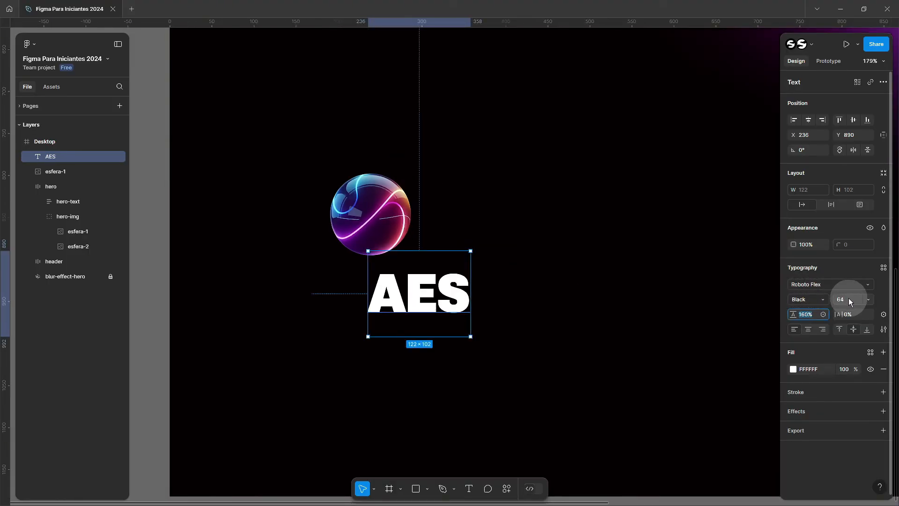
type("32")
key("Tab")
- Duplicate the AES text below itself and replace the copy's content with "Lorem ipsum dolor sit amet, consectetur adipiscing elit."
scroll(400, 216, "down", 3)
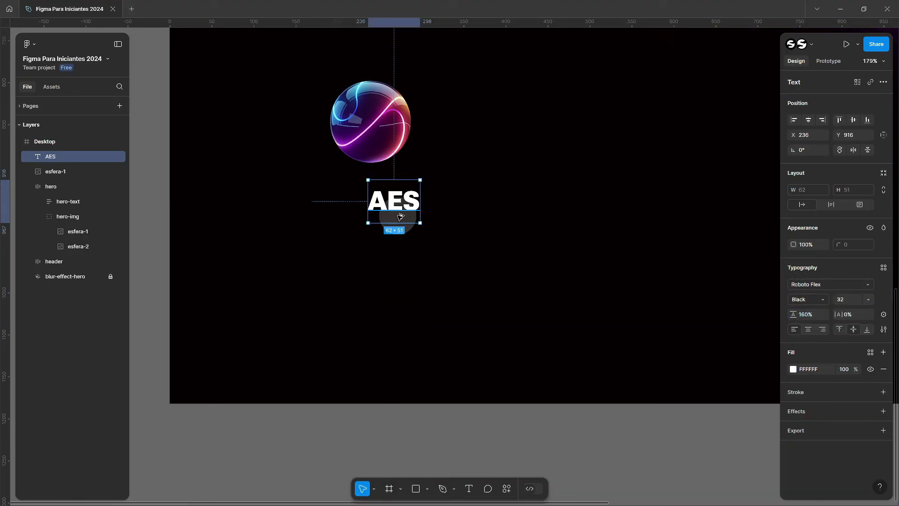
left_click_drag(400, 202, 429, 252, "alt")
key("Return")
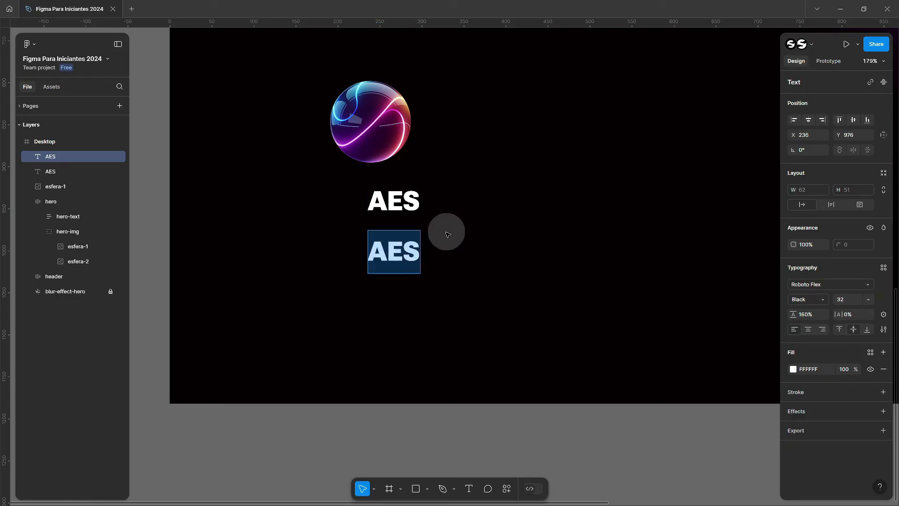
key("ctrl+v")
scroll(424, 253, "down", 3)
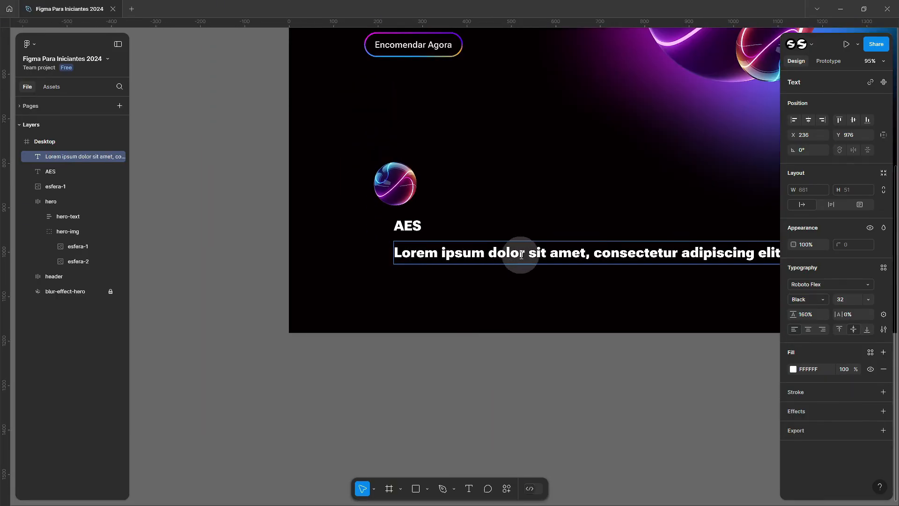
- Set the Lorem ipsum line's font size to 20 and its weight to Regular
scroll(518, 256, "up", 1)
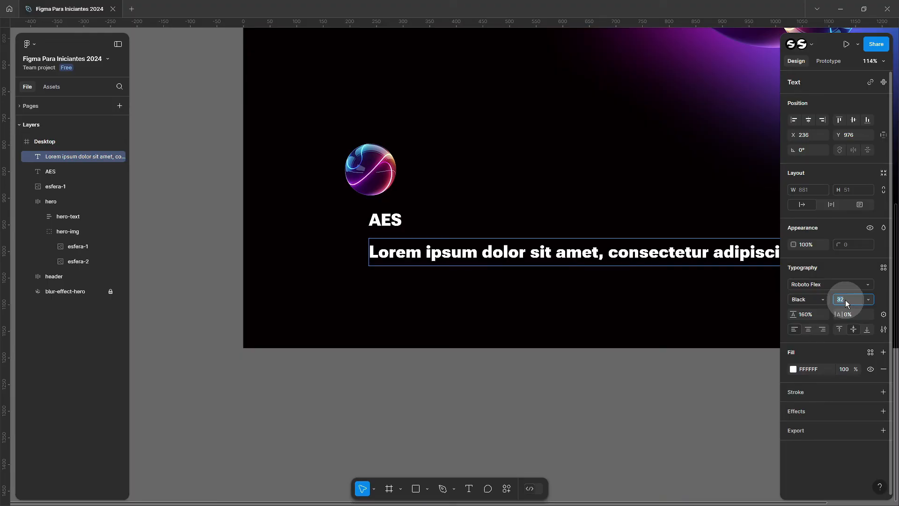
type("20")
key("Return")
scroll(452, 260, "up", 3)
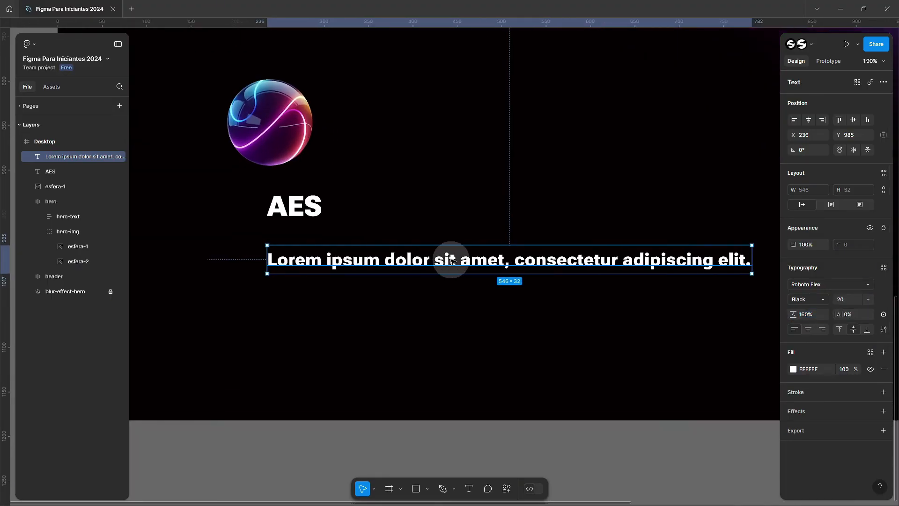
scroll(452, 260, "down", 1)
left_click(802, 300)
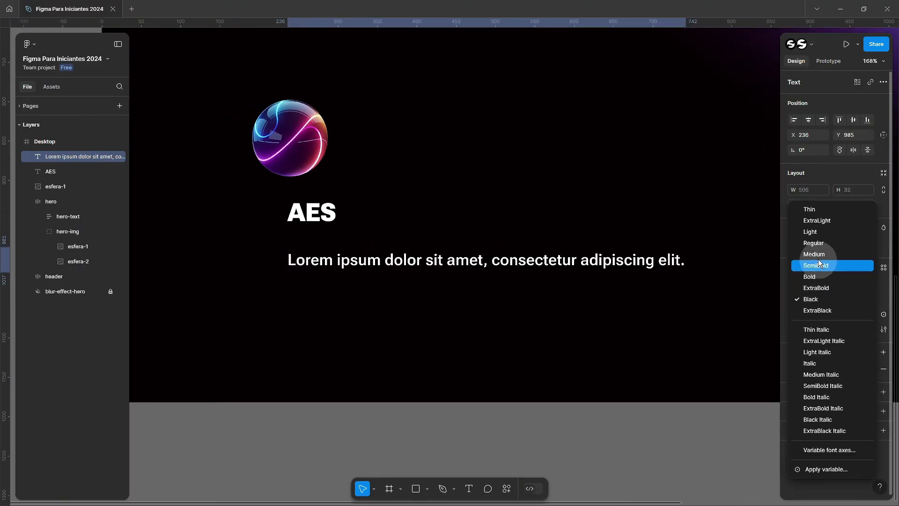
left_click(815, 244)
- Apply the heading color style to the AES text below the small sphere
left_click(312, 215)
scroll(291, 206, "up", 3)
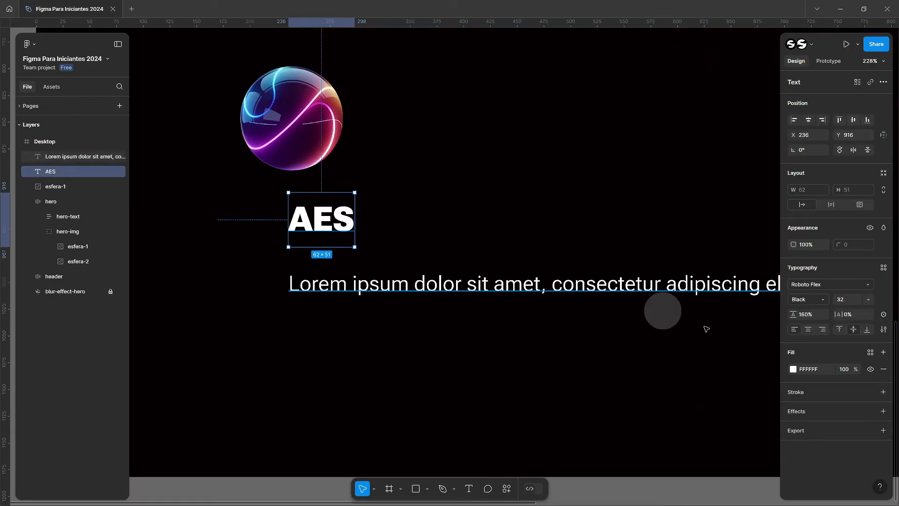
left_click(871, 353)
left_click(705, 397)
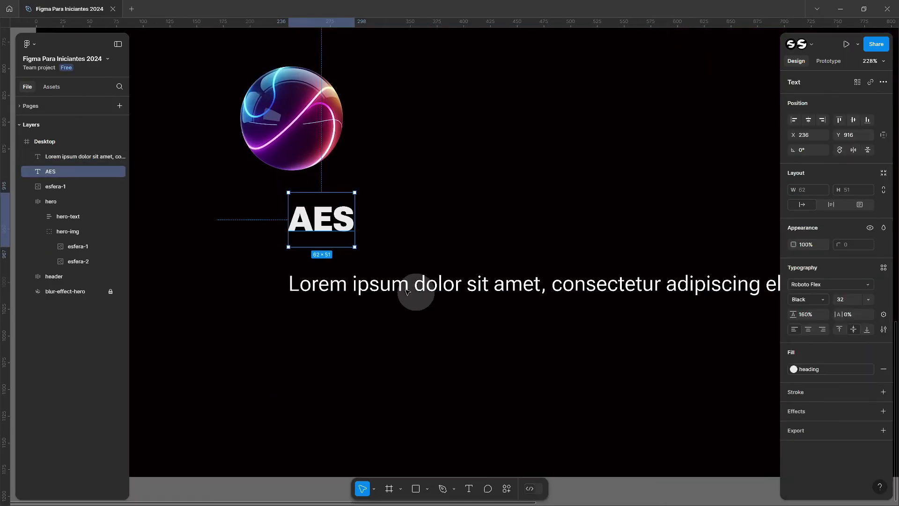
- Apply the body color style to the Lorem ipsum line below the AES text
left_click(417, 293)
left_click(870, 352)
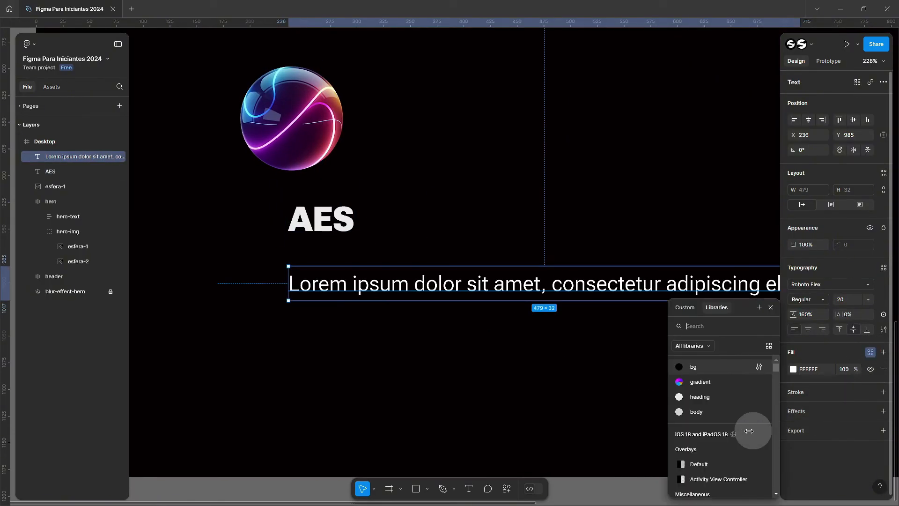
left_click(697, 411)
left_click(547, 336)
scroll(547, 336, "down", 2)
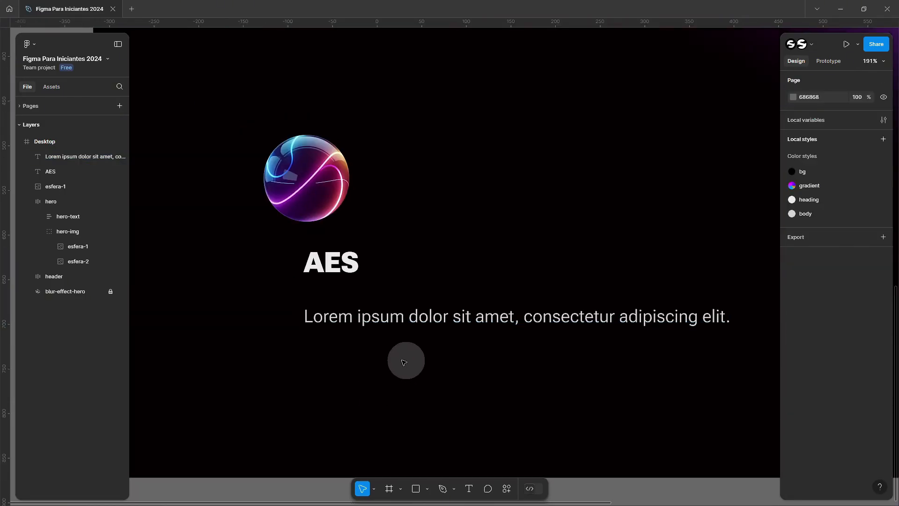
- Wrap the AES title and the Lorem ipsum line together in a vertical auto layout frame
left_click(385, 328)
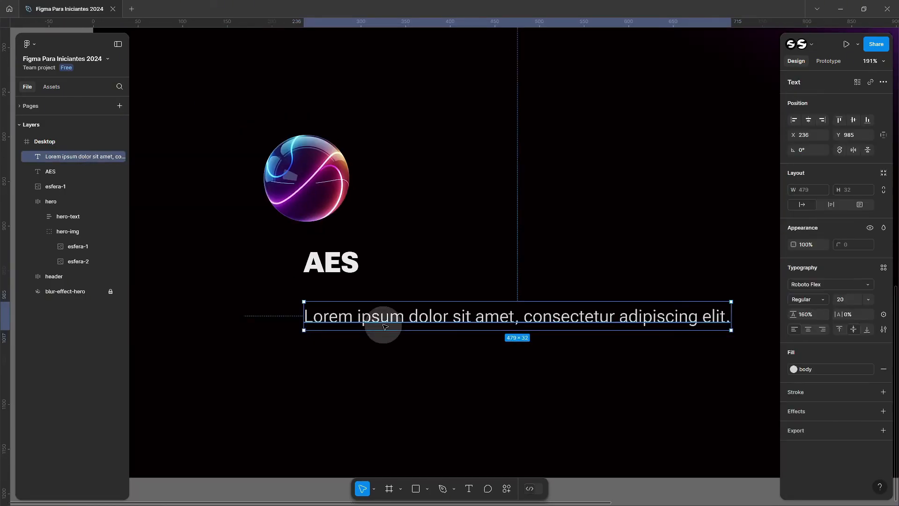
left_click(341, 263, "shift")
key("shift+a")
left_click(353, 377)
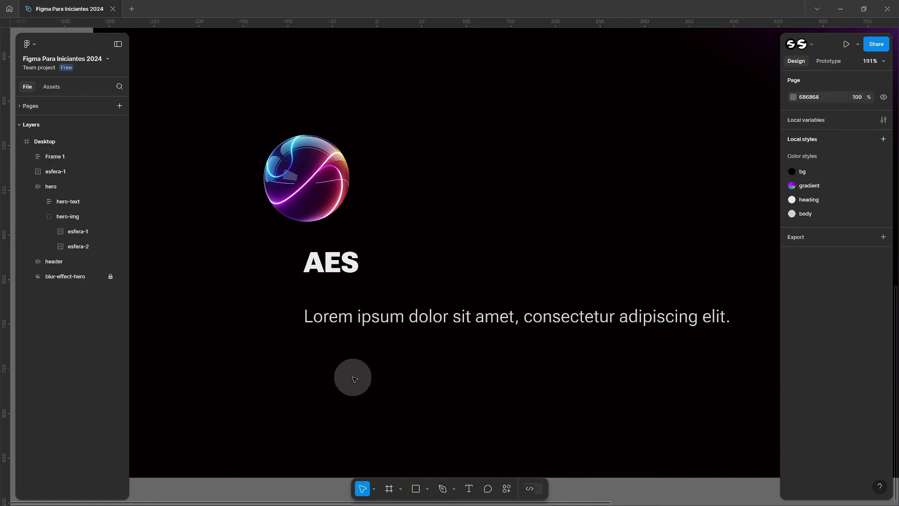
- Combine the small sphere and the text frame below it into one vertical auto layout frame
left_click(355, 283)
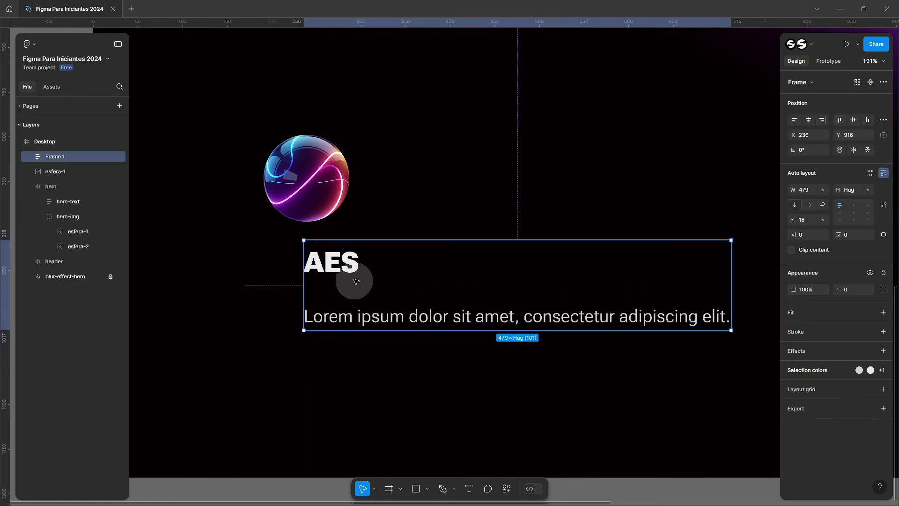
left_click(312, 178, "shift")
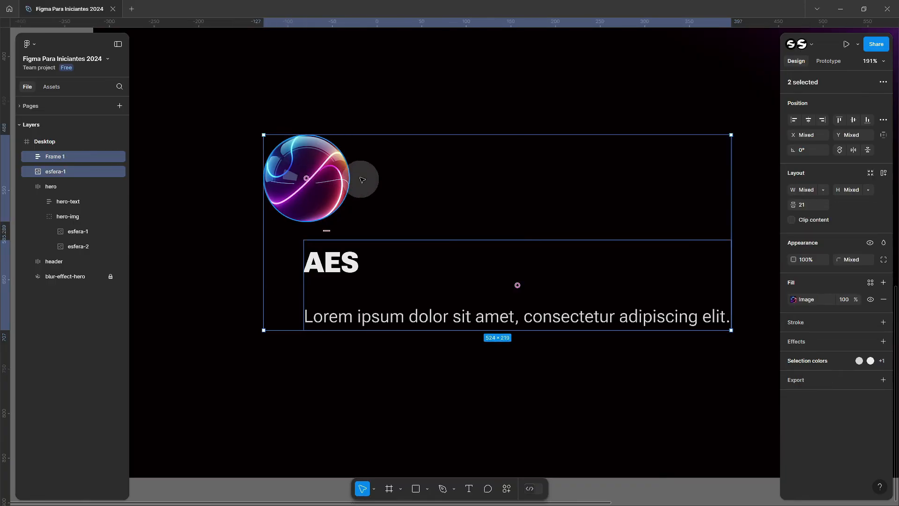
key("shift+a")
left_click(231, 291)
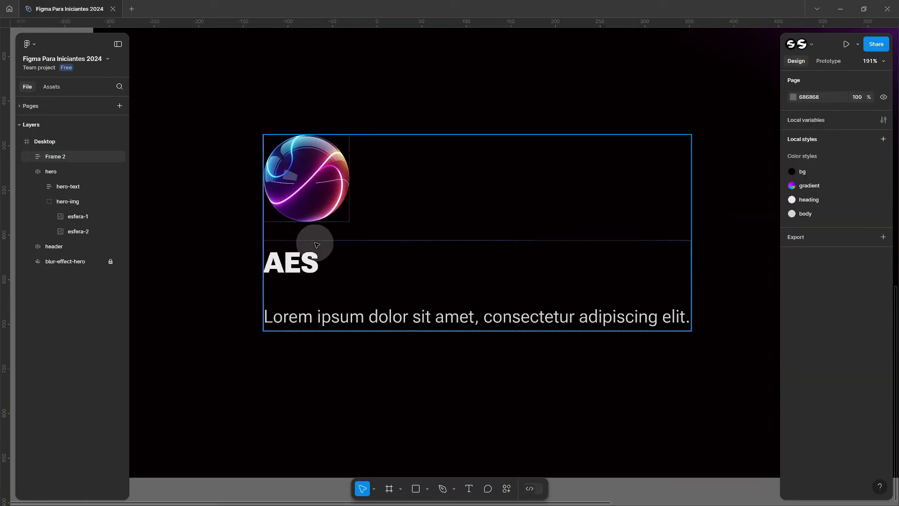
- Set the outer frame's item gap to 32 and its horizontal and vertical padding to 32
left_click(325, 262)
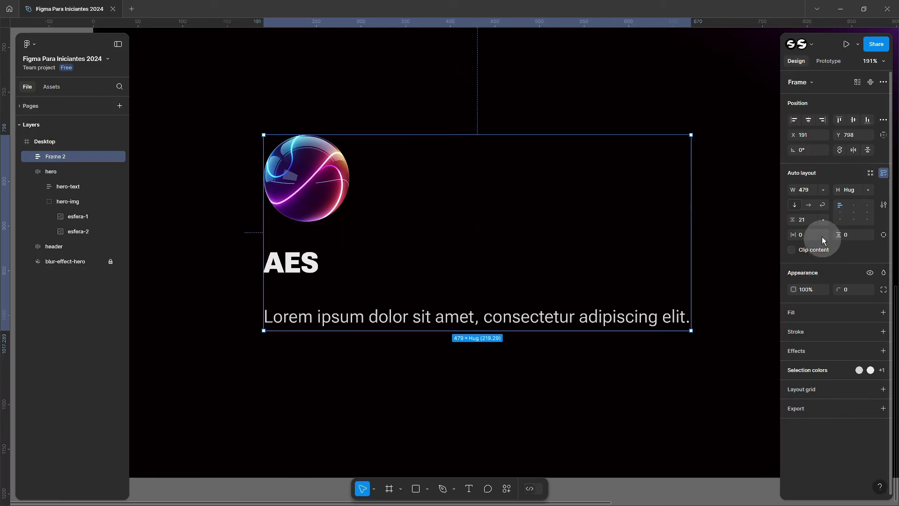
left_click(806, 221)
type("32")
key("Return")
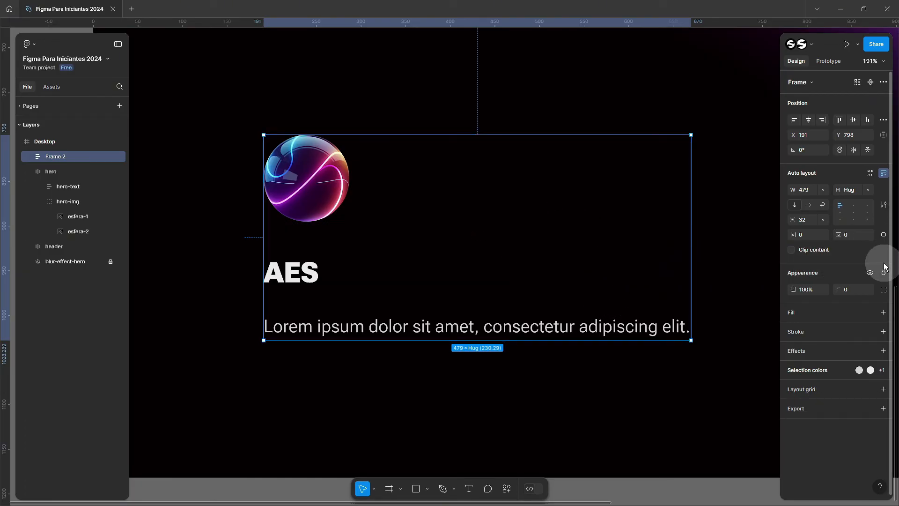
type("32")
left_click(807, 235)
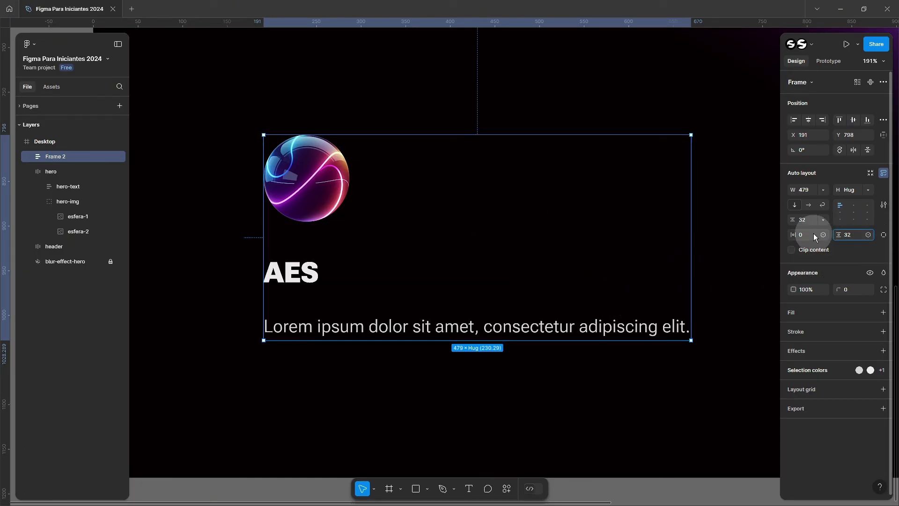
type("32")
key("Tab")
scroll(422, 234, "down", 2)
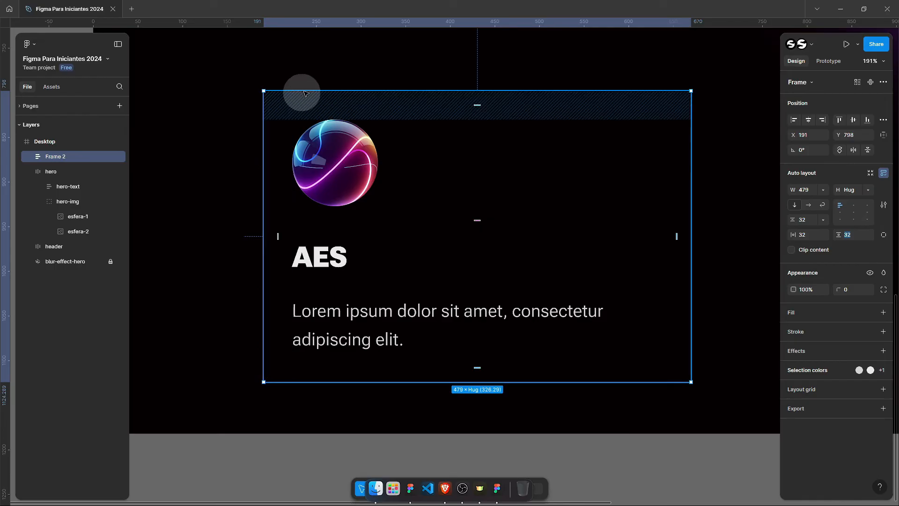
- Add an inside stroke of weight 1 in FFFFFF to the outer frame
left_click(799, 332)
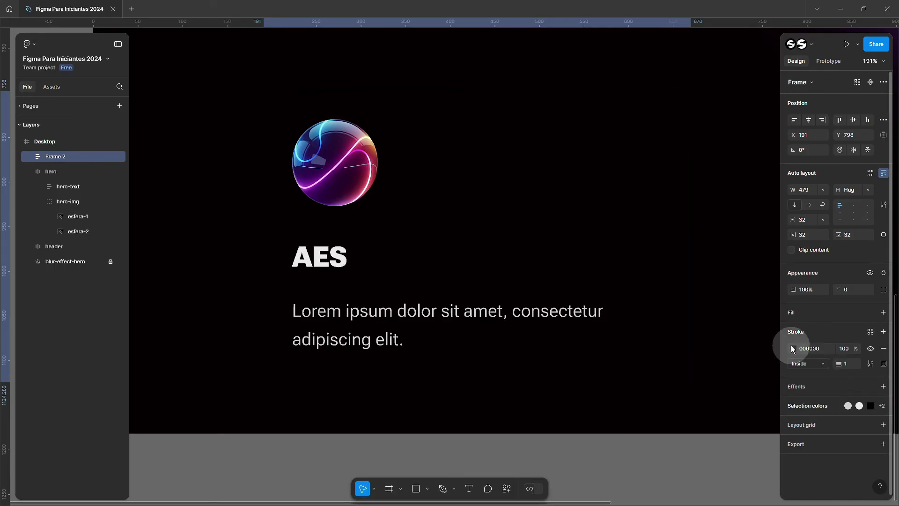
left_click(791, 351)
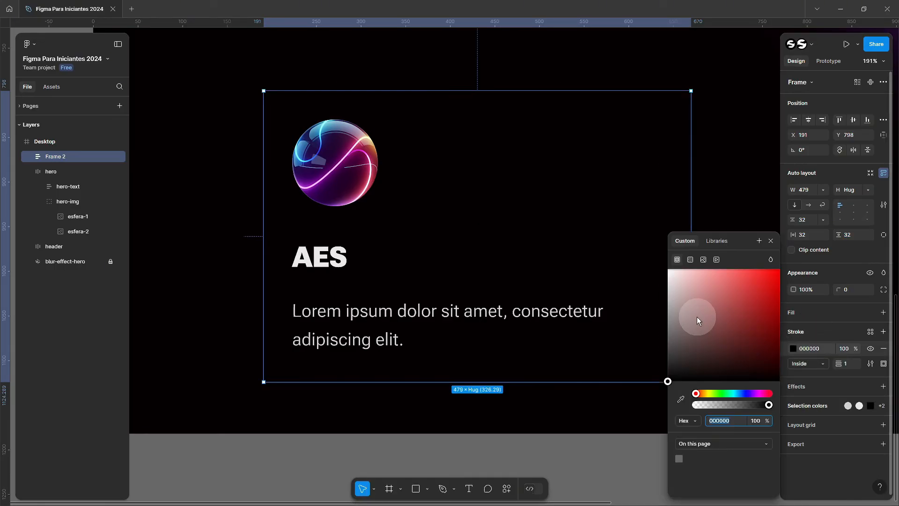
left_click(481, 445)
left_click_drag(482, 445, 476, 437)
scroll(440, 189, "right", 1)
scroll(455, 255, "up", 1)
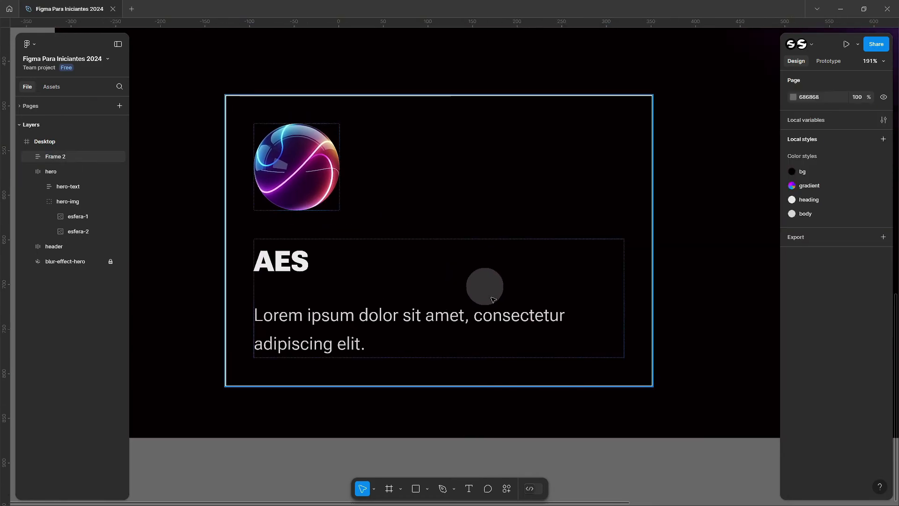
- Change the frame's stroke to a linear gradient running horizontally from its right edge to its left edge
left_click(486, 200)
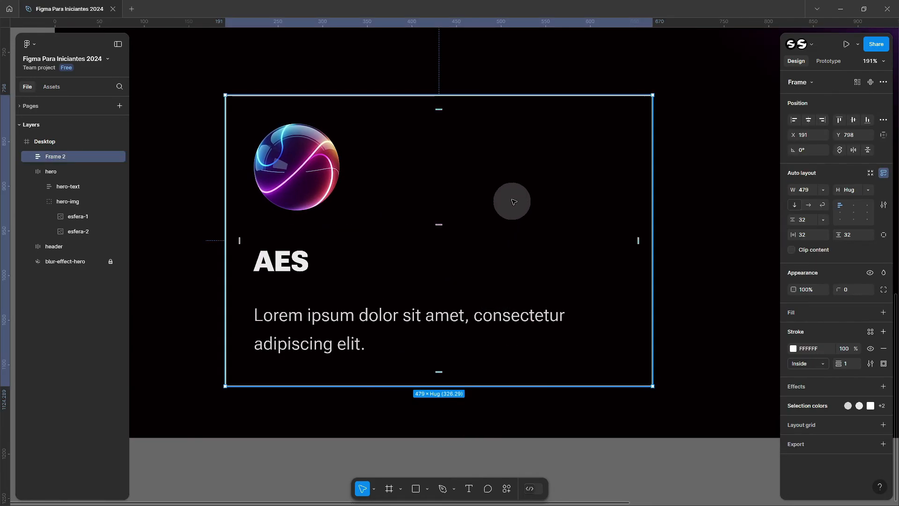
left_click(793, 349)
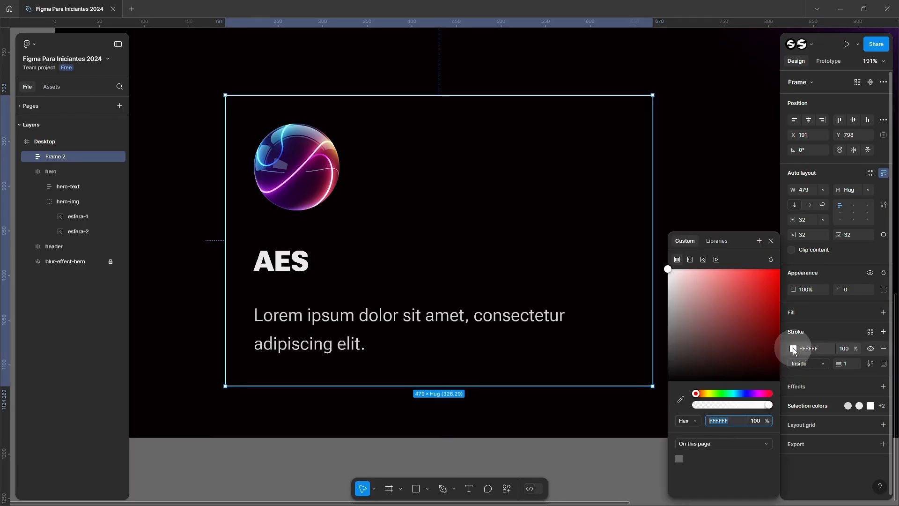
left_click(690, 259)
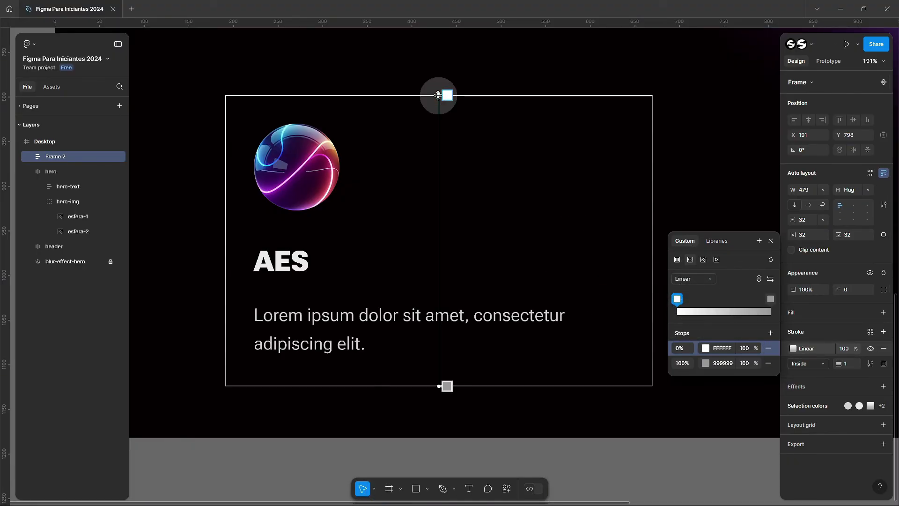
left_click_drag(438, 96, 653, 237)
left_click_drag(439, 386, 225, 236)
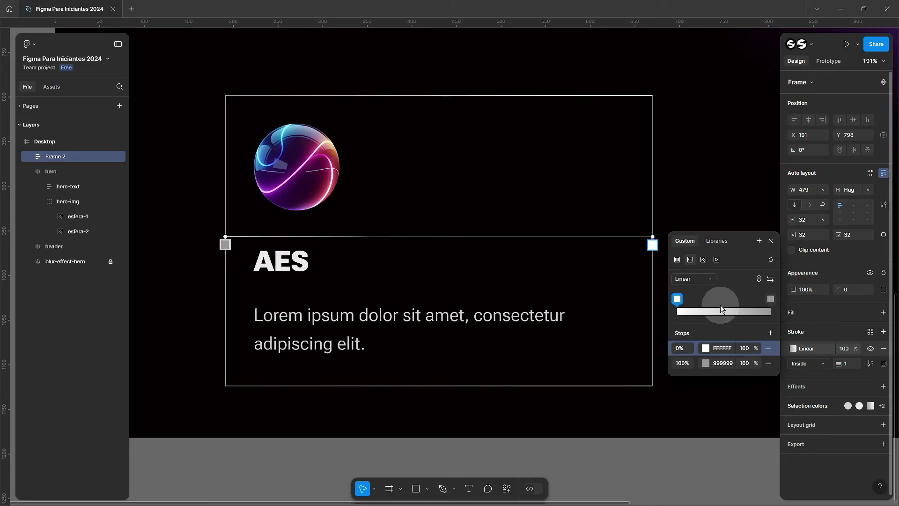
- Add a middle stop at about 49% to the stroke gradient and color it D4D4D4
left_click(444, 238)
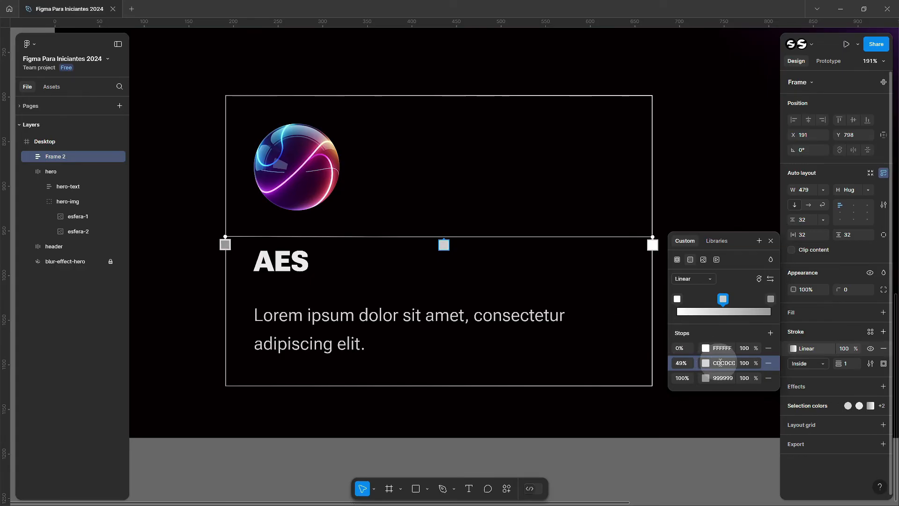
left_click(722, 362)
type("d4d4d4")
- Set both end stops of the stroke gradient to 272727 and check the border at the frame's corner
left_click(225, 244)
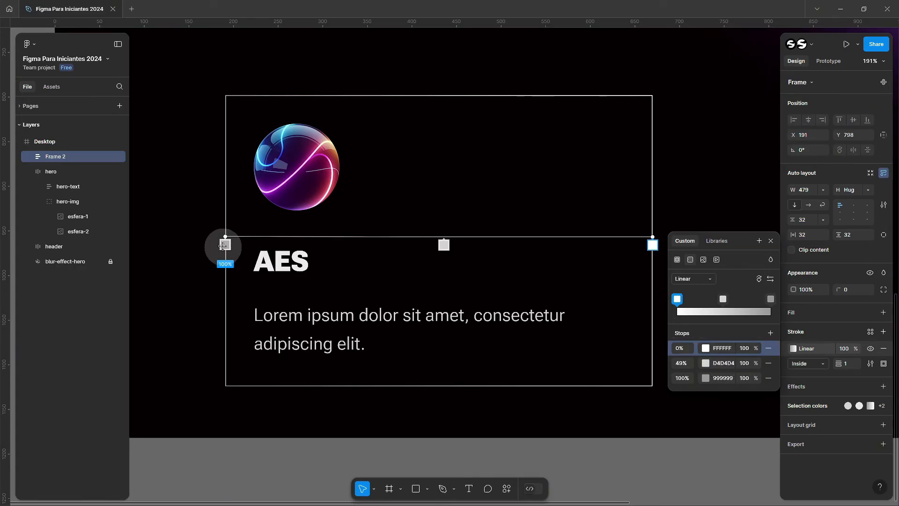
left_click(722, 347)
type("27")
type("2727")
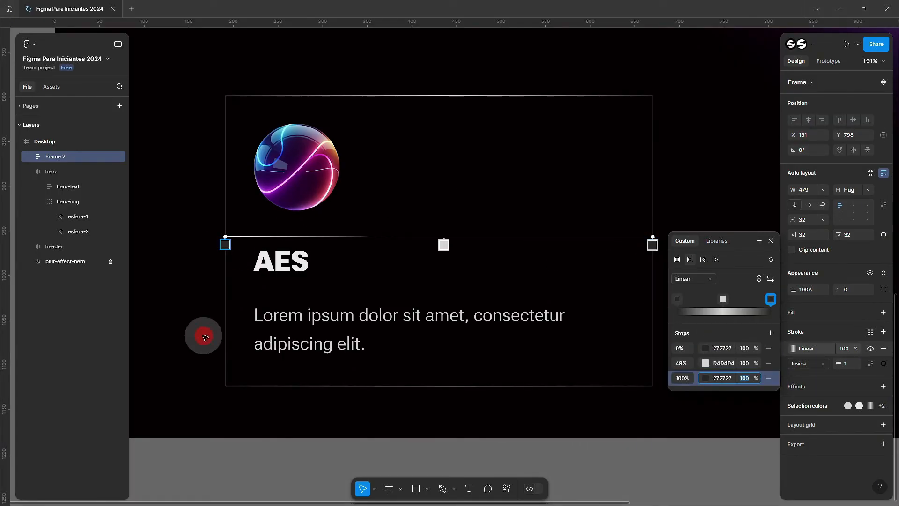
left_click(205, 337)
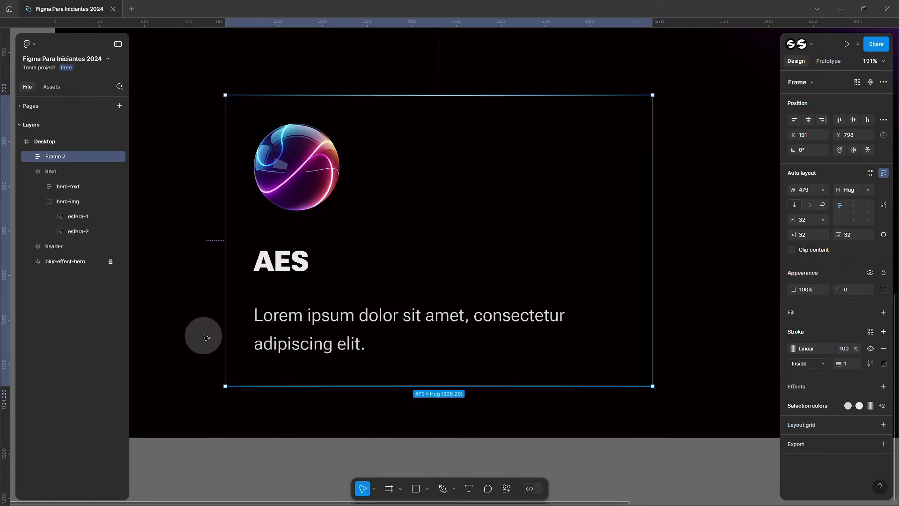
left_click(688, 207)
scroll(688, 206, "down", 1)
scroll(688, 206, "up", 1)
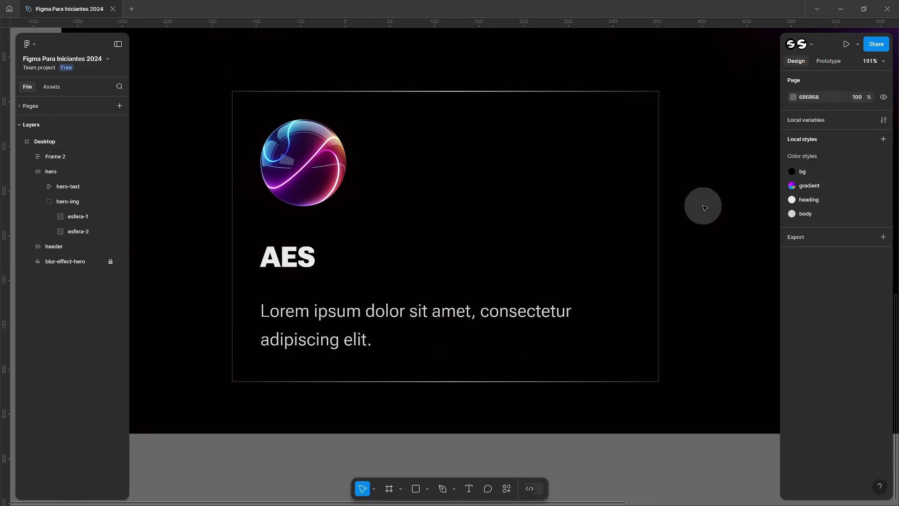
scroll(705, 73, "up", 5)
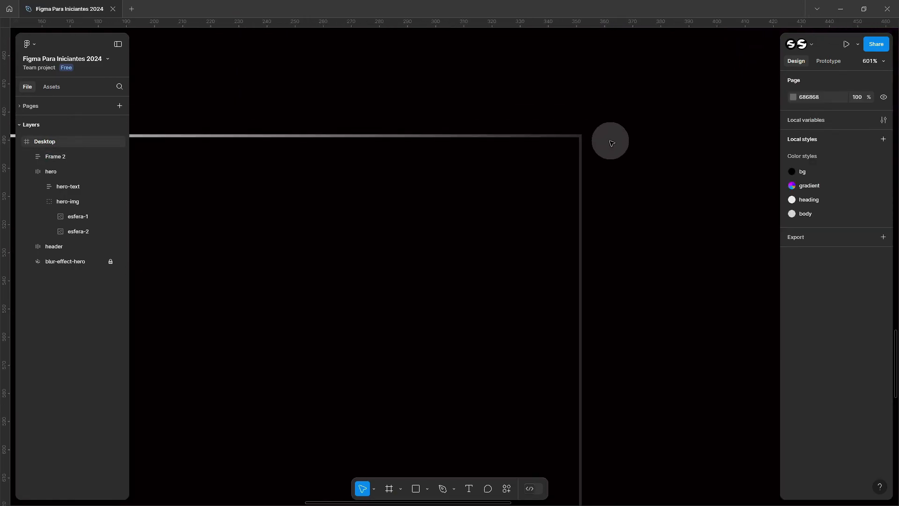
scroll(613, 175, "down", 5)
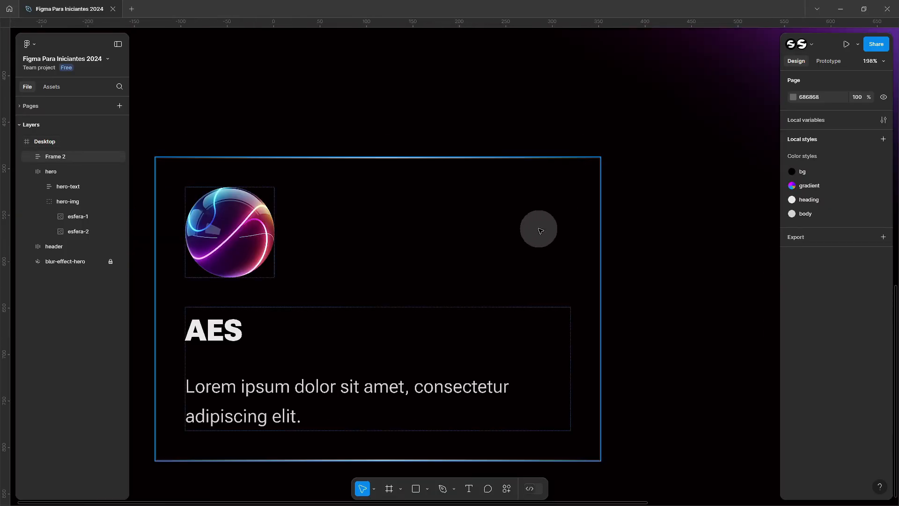
- Rename the outer frame holding the sphere and text as card
left_click(373, 213)
double_click(57, 160)
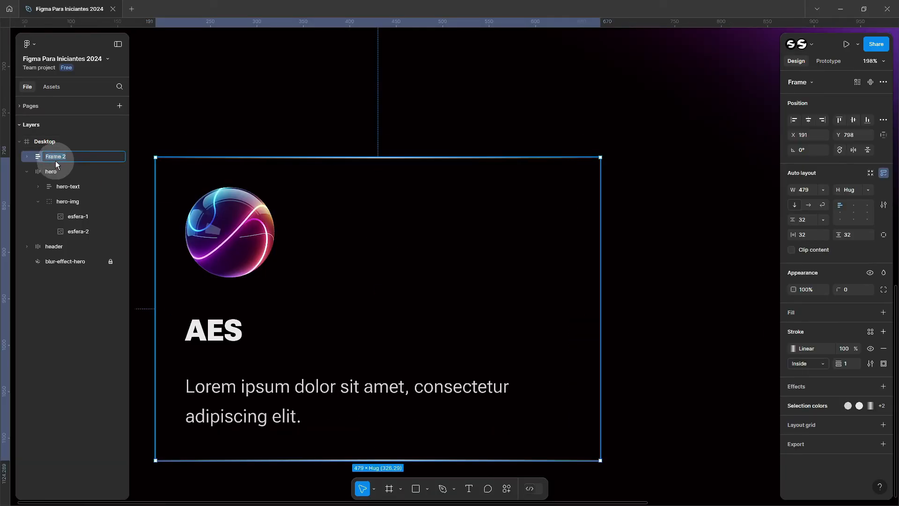
type("card")
key("Return")
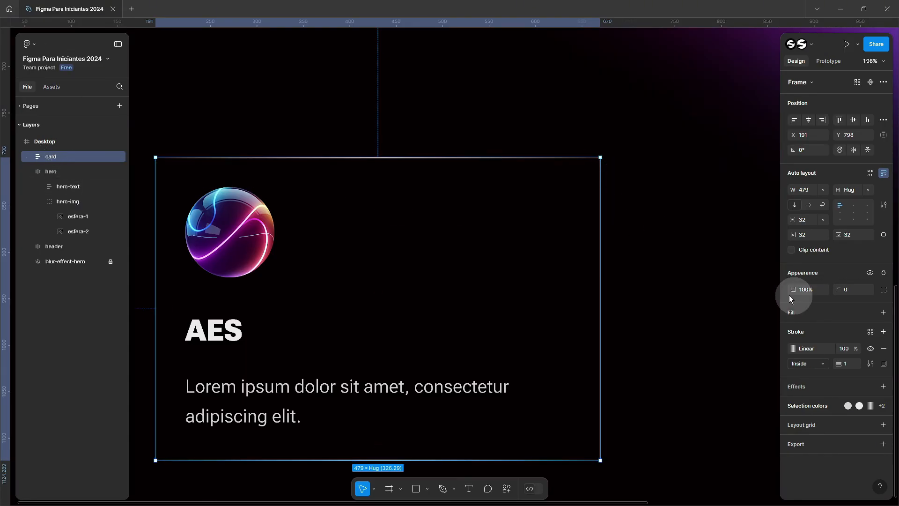
- Round the card's corners with a radius of 16
scroll(620, 184, "up", 3)
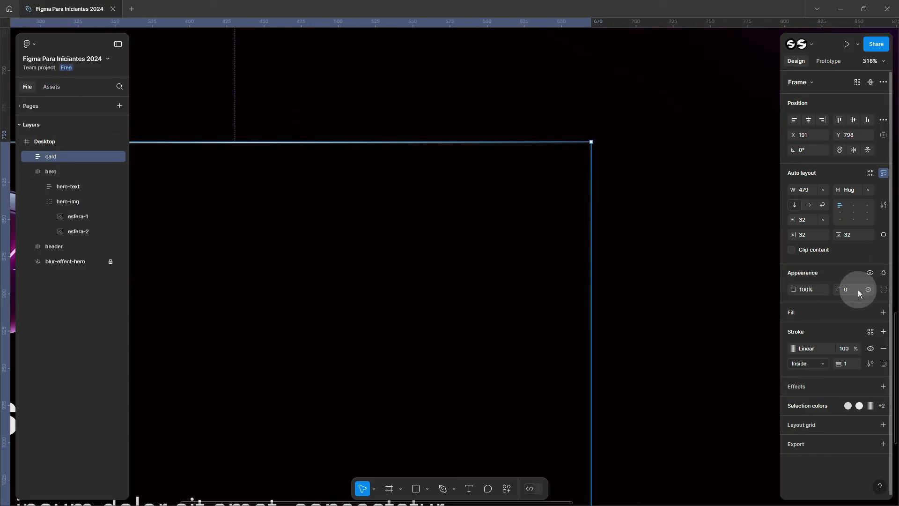
type("16")
key("Return")
left_click(682, 259)
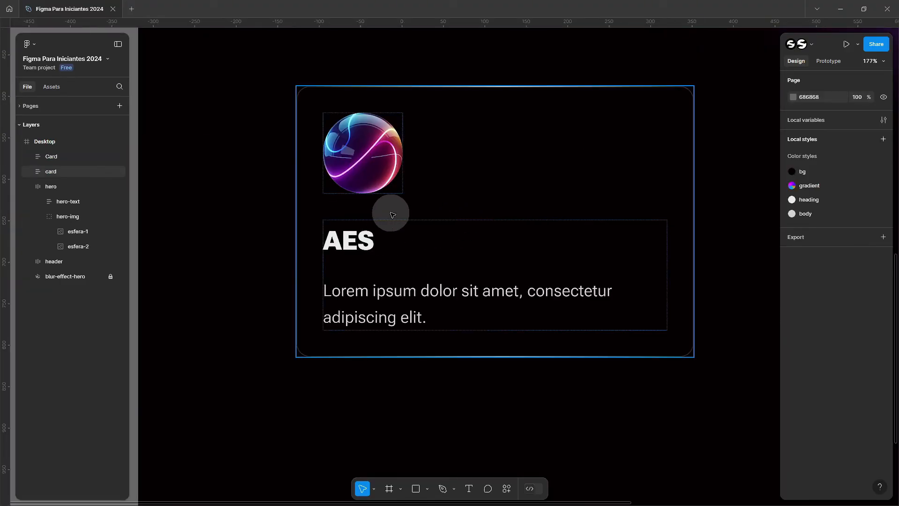
- Examine the sphere's placement at the corner of the narrower second card and compare it with the first card
left_click_drag(723, 200, 254, 225)
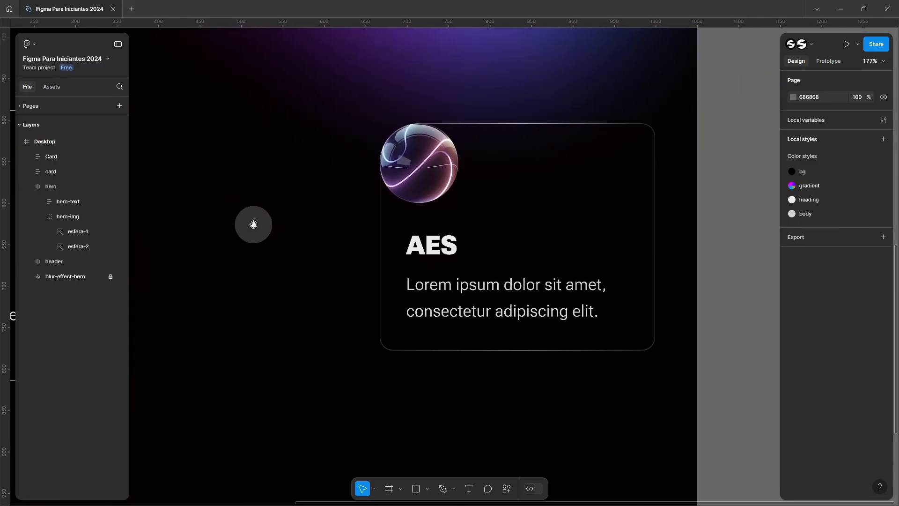
scroll(253, 225, "up", 5)
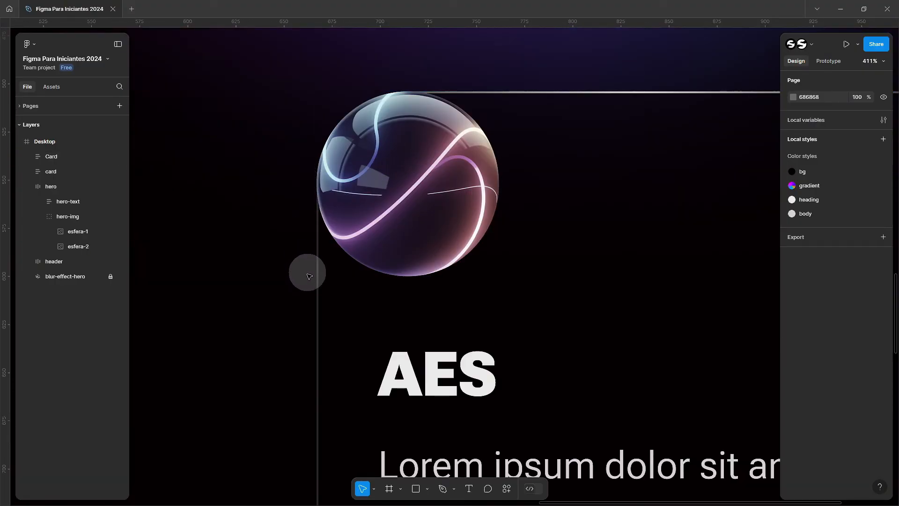
scroll(297, 200, "up", 2)
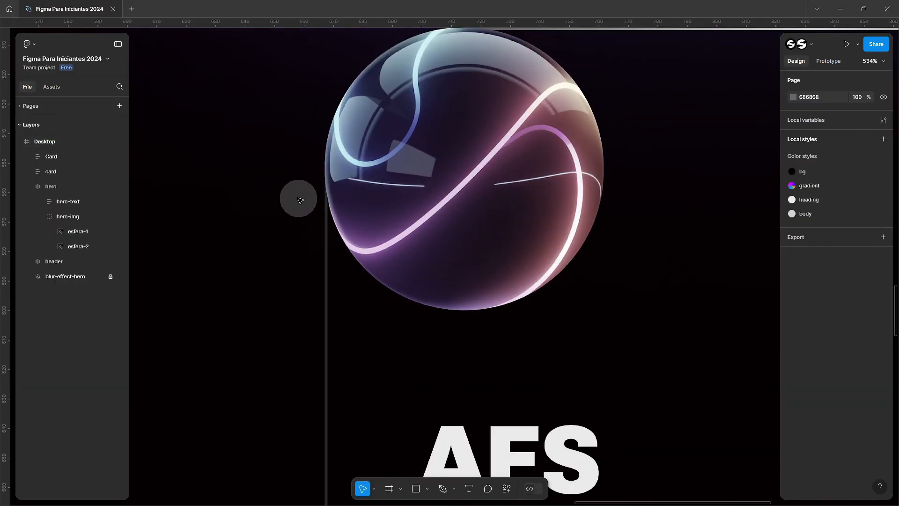
scroll(299, 201, "up", 3)
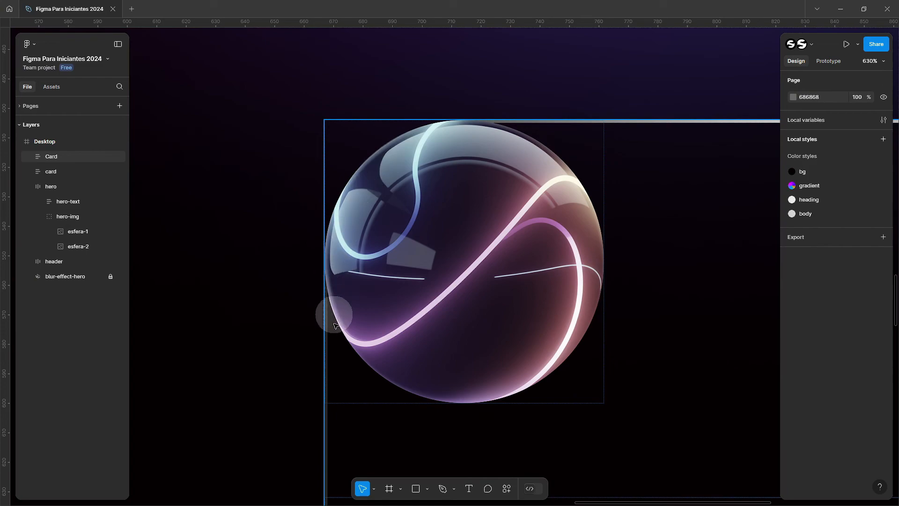
scroll(335, 318, "down", 3)
scroll(337, 331, "down", 5)
scroll(315, 287, "left", 3)
scroll(444, 252, "down", 5)
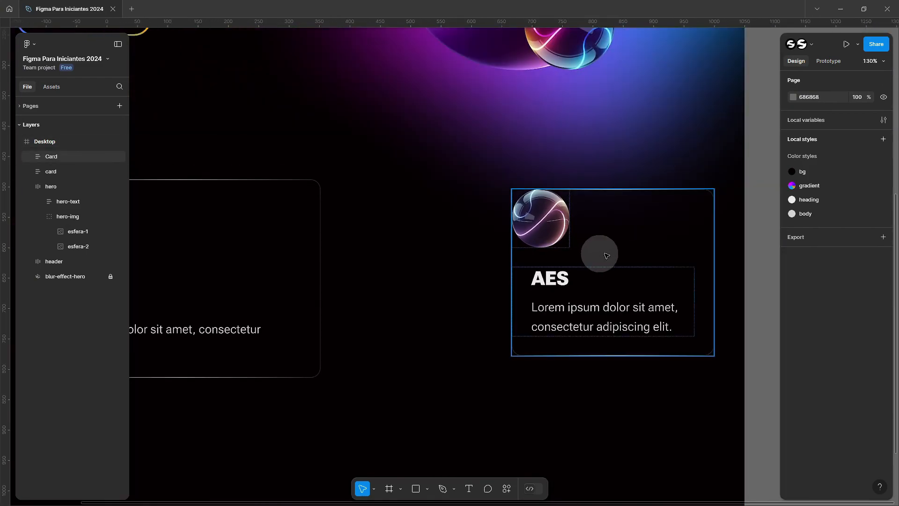
scroll(594, 255, "up", 3)
left_click(436, 187)
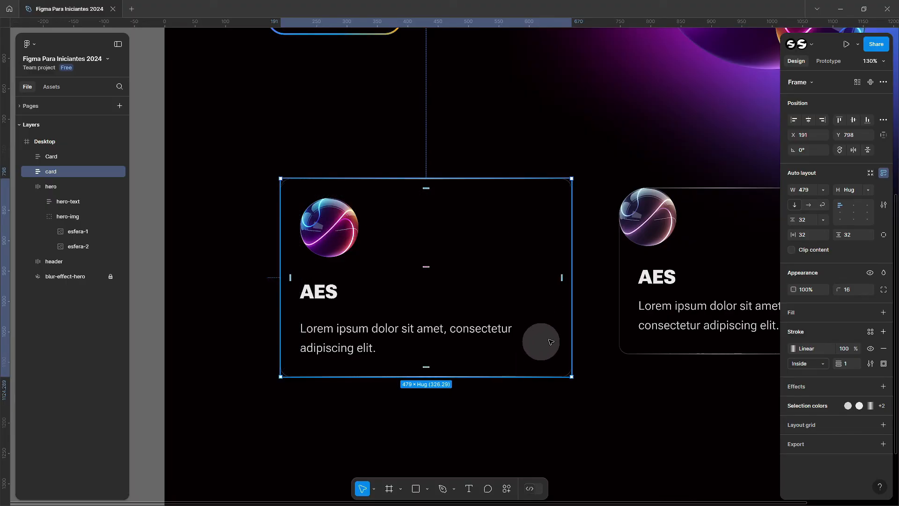
- Give the card separate padding per side and set its left and top padding to 0
left_click(884, 236)
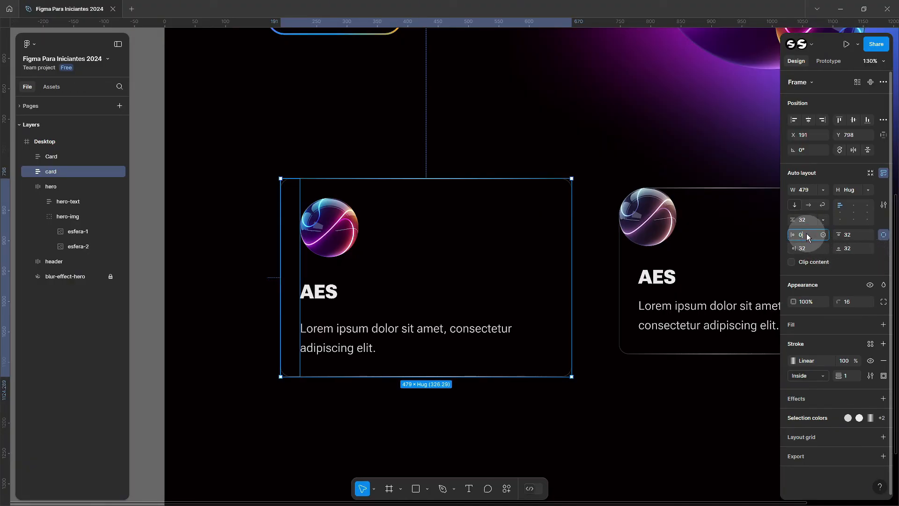
key("Tab")
left_click(855, 235)
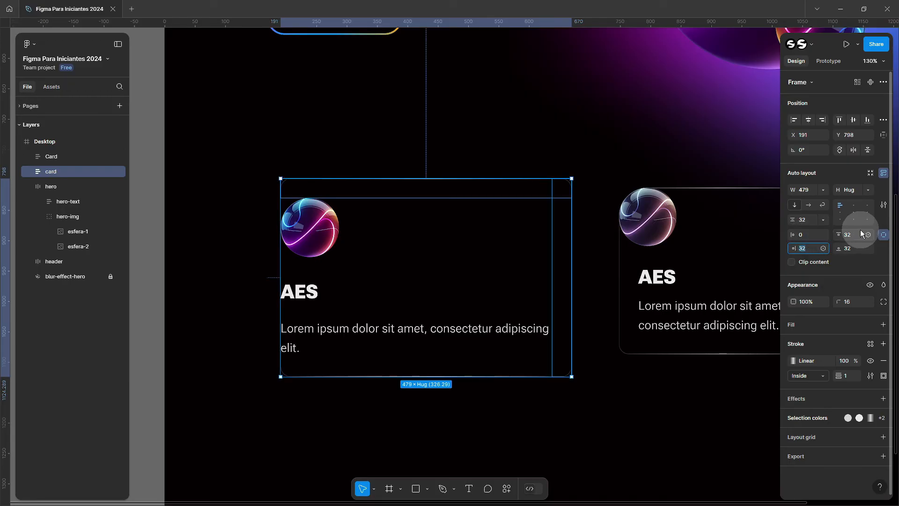
type("0")
key("Tab")
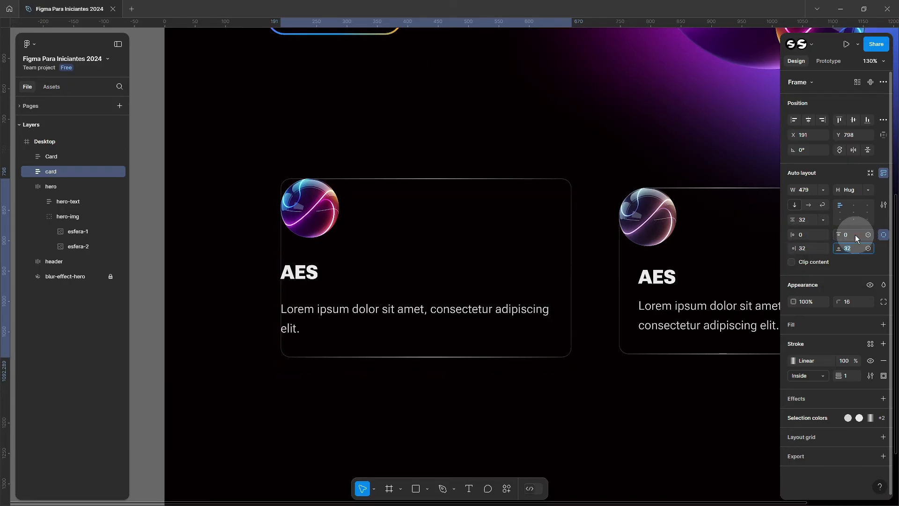
- Set the left padding of the inner frame holding the card's title and description to 32
scroll(250, 238, "up", 3)
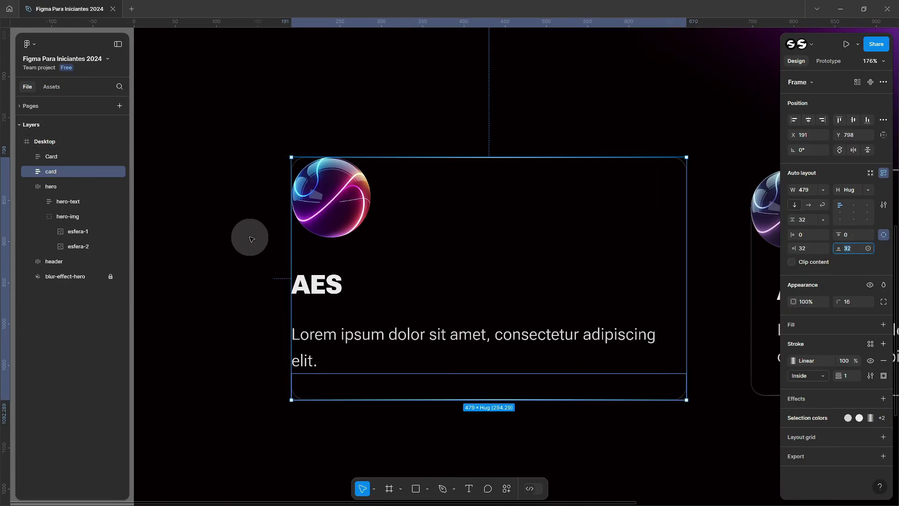
left_click(367, 321)
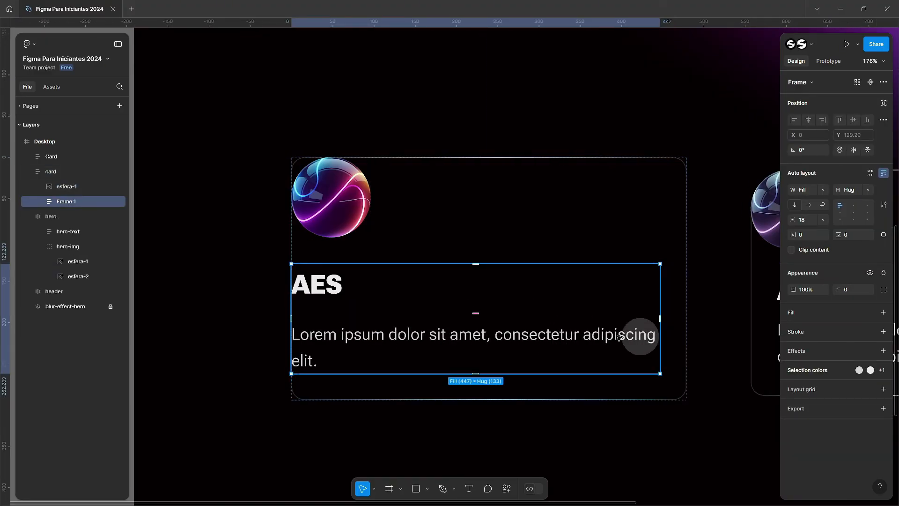
scroll(292, 311, "up", 4)
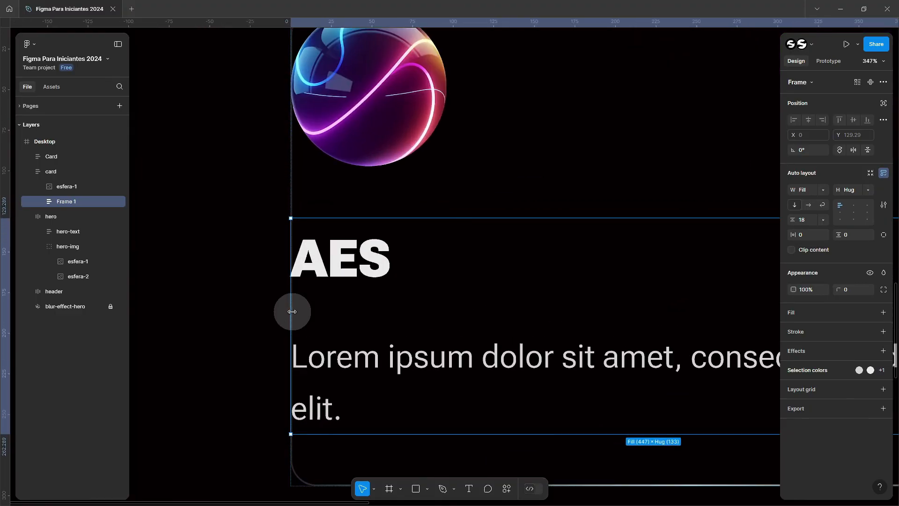
scroll(352, 264, "down", 2)
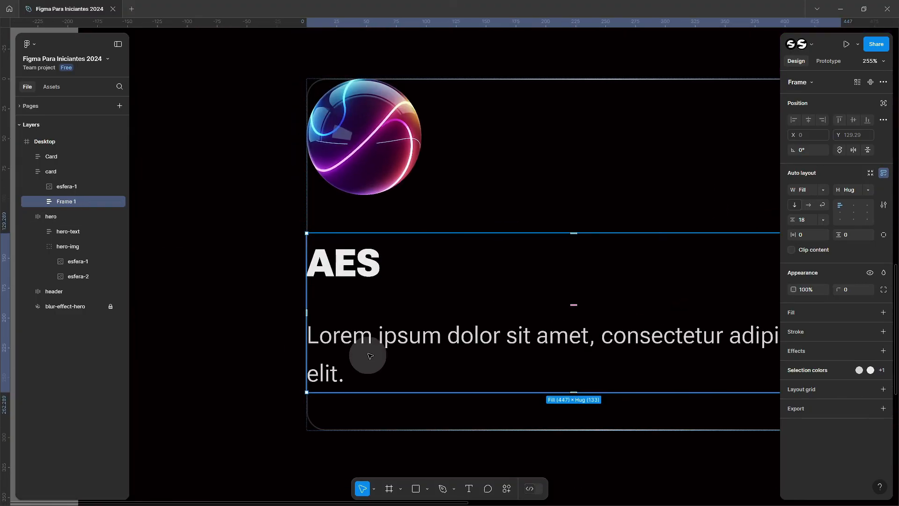
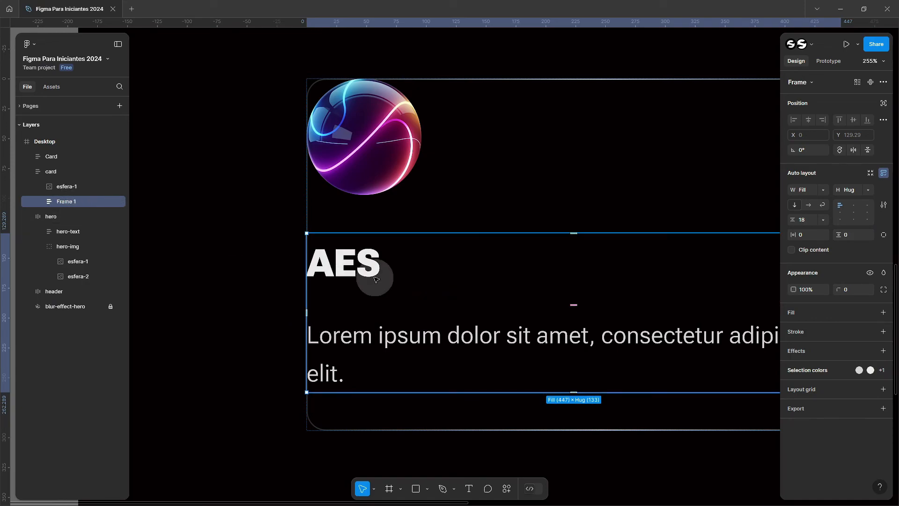
left_click(883, 236)
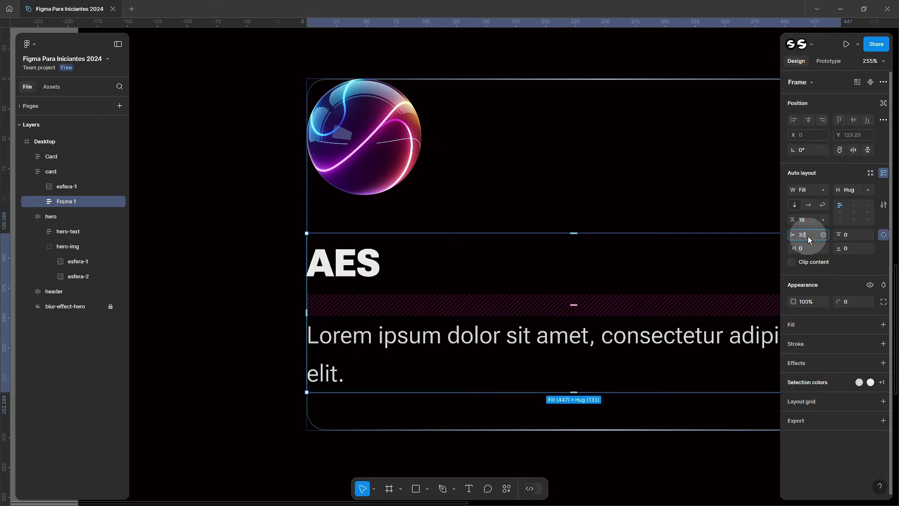
key("Return")
left_click(237, 315)
scroll(248, 258, "down", 3)
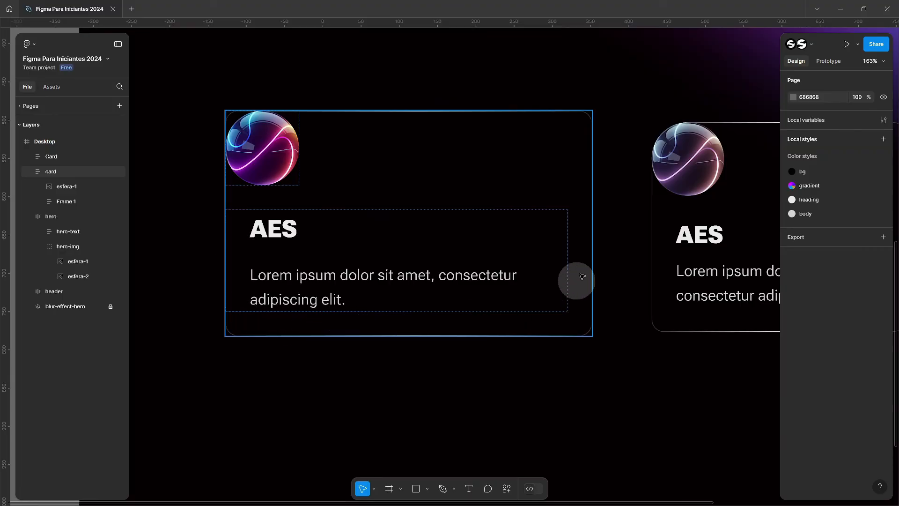
- Change only the card's top-left corner radius so that the border follows the curve of the sphere
scroll(370, 244, "up", 5)
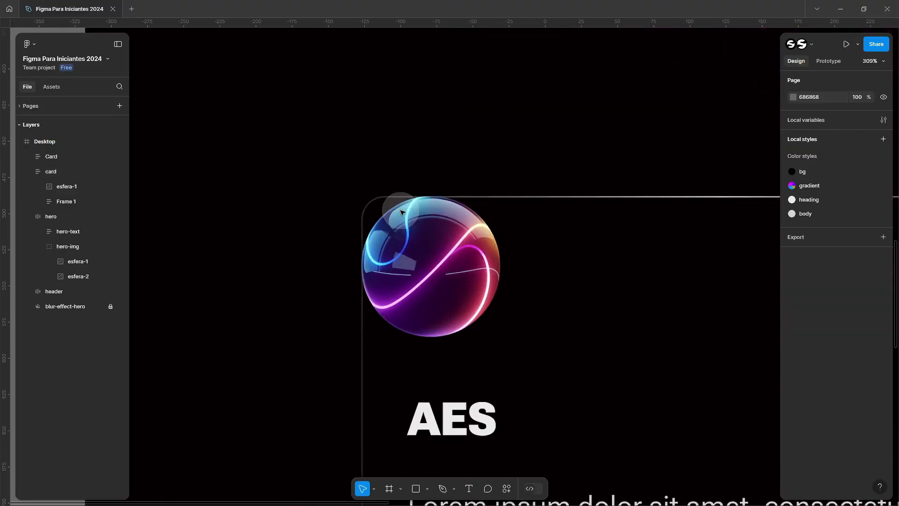
scroll(348, 205, "down", 3)
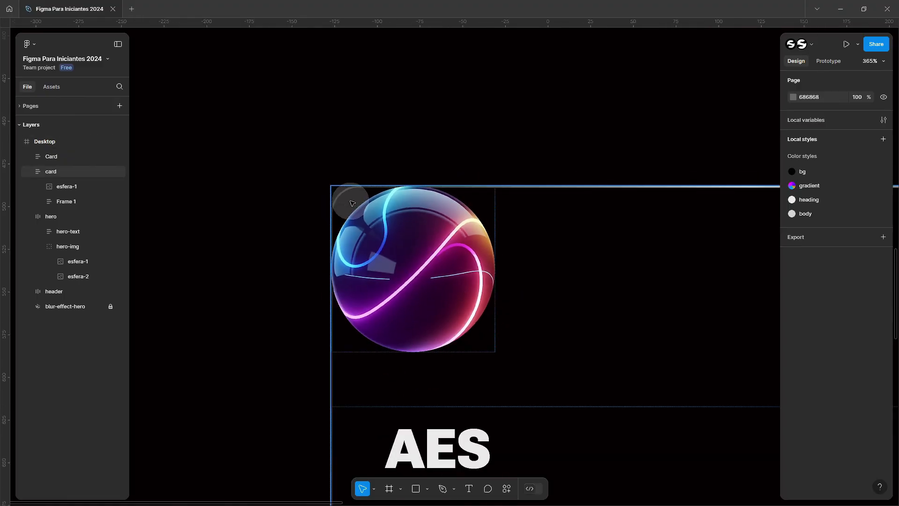
left_click(346, 202)
scroll(342, 201, "up", 4)
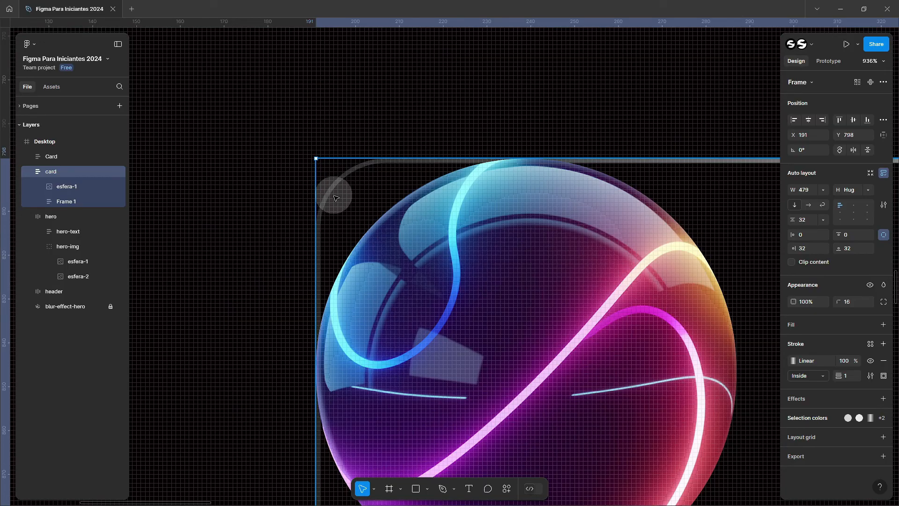
left_click(884, 303)
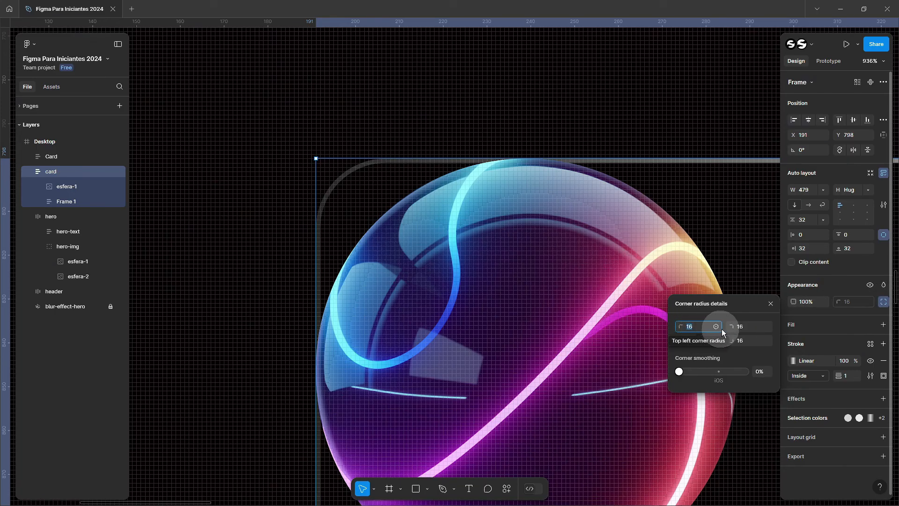
left_click_drag(683, 325, 91, 356)
scroll(388, 170, "down", 3)
left_click(300, 235)
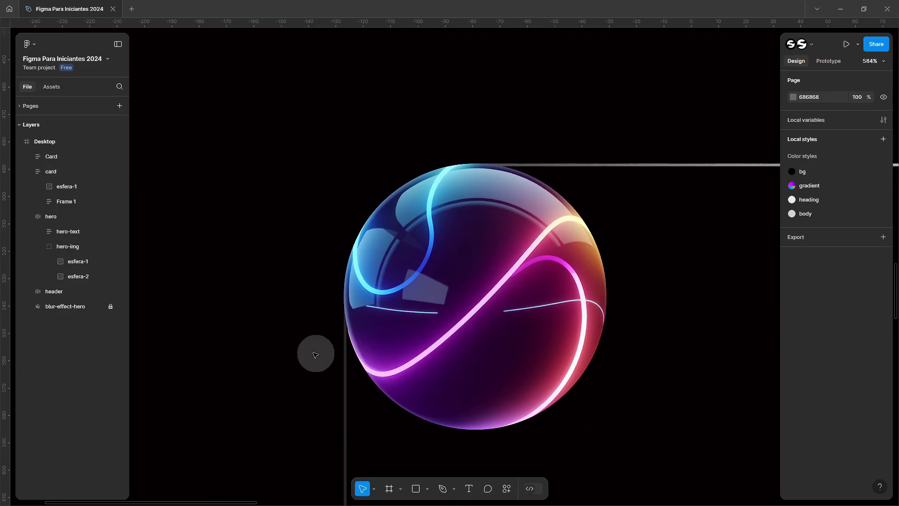
- Try clipping the card's content around the sphere at its rounded corner
left_click(403, 250)
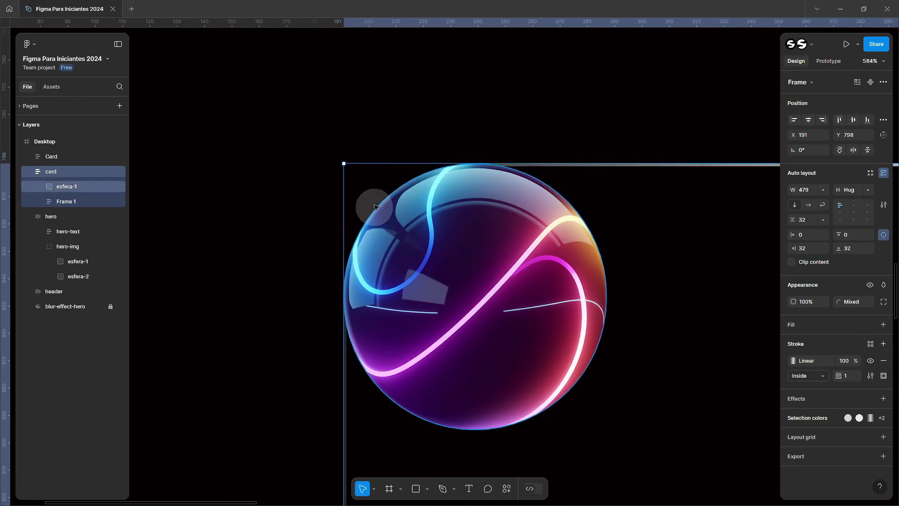
scroll(373, 209, "up", 3)
scroll(373, 209, "down", 1)
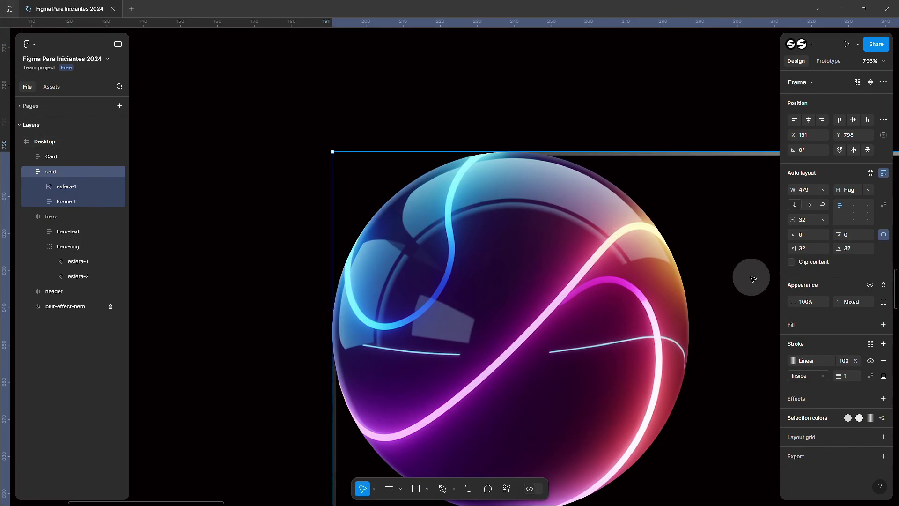
left_click(791, 262)
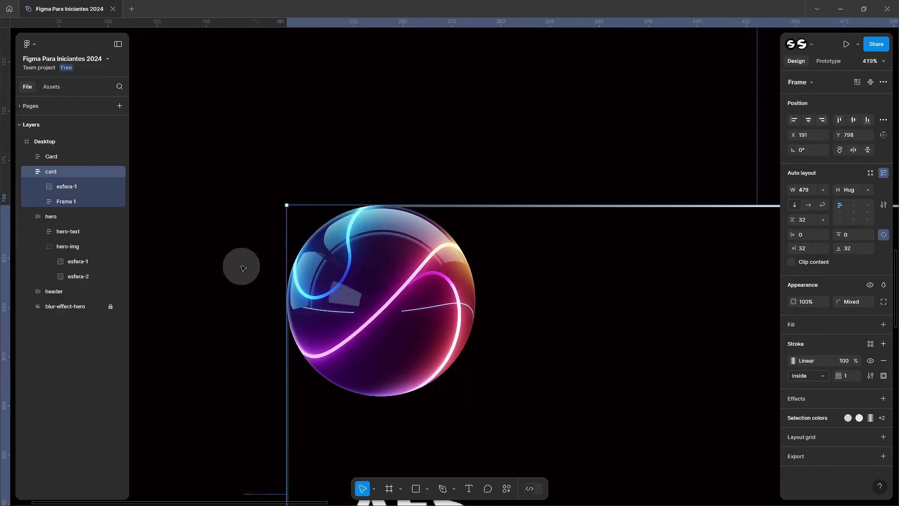
- Delete the reference card and reduce the gap between the remaining card's title and description
key("shift+2")
left_click(466, 453)
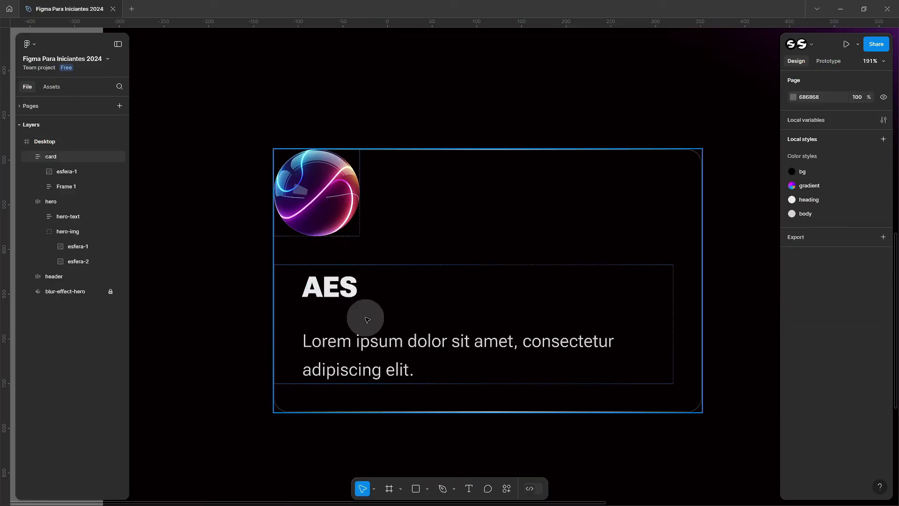
left_click(364, 323)
left_click(338, 287)
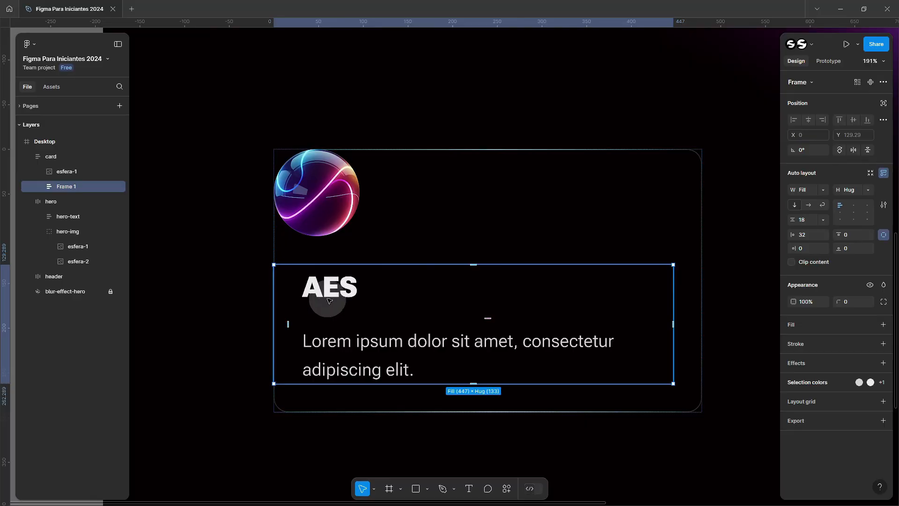
left_click(805, 221)
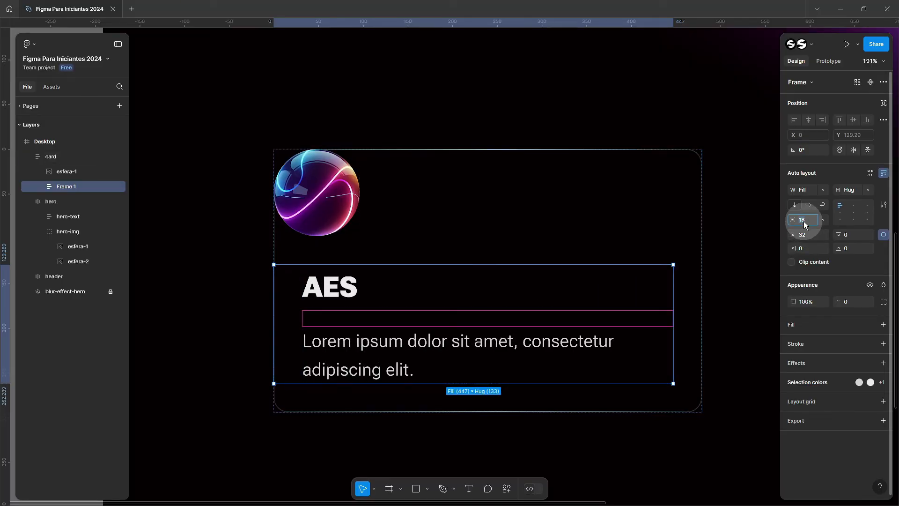
left_click(740, 215)
scroll(475, 236, "down", 3, "ctrl")
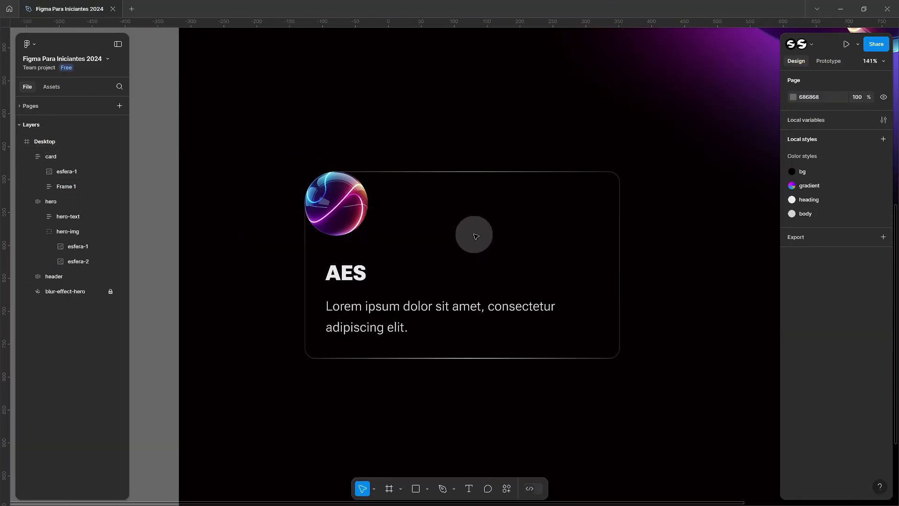
left_click_drag(668, 235, 590, 253)
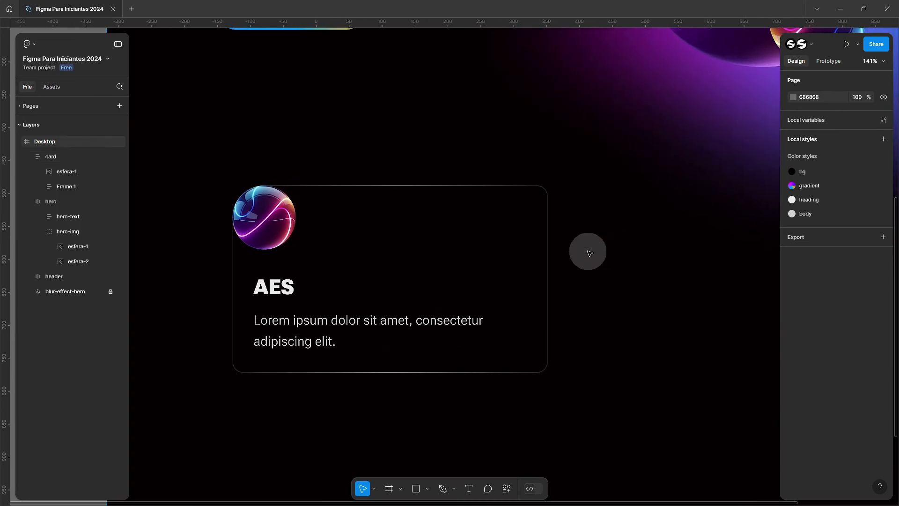
- Duplicate the card twice below the hero and arrange the three cards side by side in one row
scroll(589, 253, "down", 5)
left_click(445, 256)
left_click_drag(445, 256, 516, 256)
scroll(516, 254, "up", 5)
scroll(415, 291, "down", 6)
left_click(414, 290)
left_click_drag(414, 291, 379, 278)
left_click(546, 286, "shift")
left_click(466, 272)
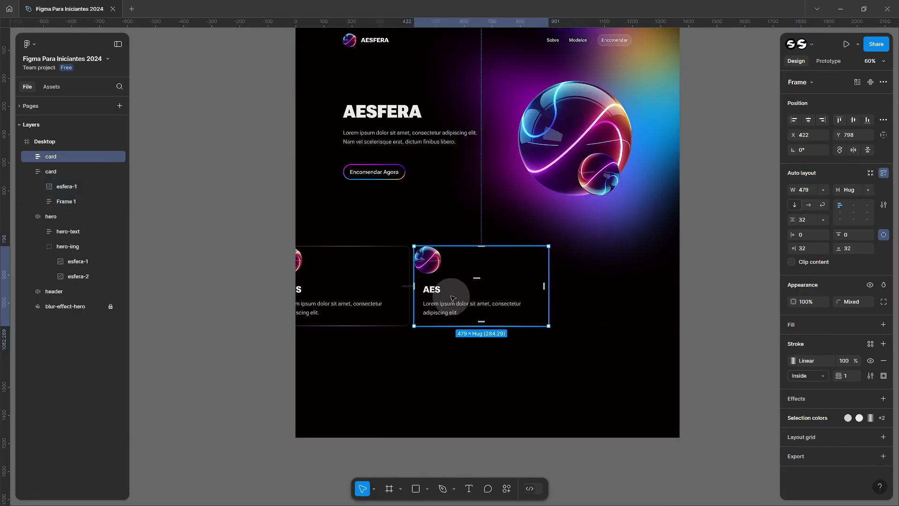
left_click_drag(528, 275, 565, 334)
left_click(565, 334)
scroll(578, 369, "up", 3)
scroll(577, 369, "down", 2)
- Show the layout grids and wrap the three cards in one horizontal auto layout frame
key("ctrl+shift+4")
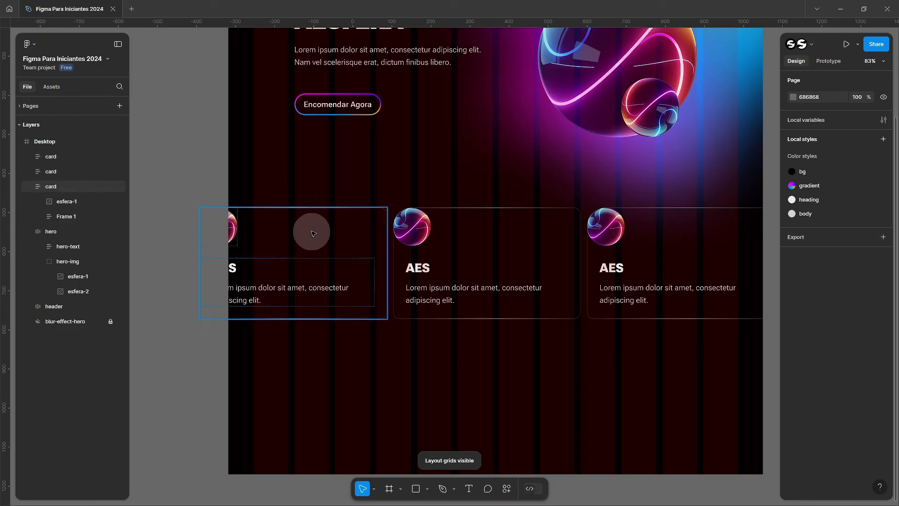
scroll(387, 281, "up", 1)
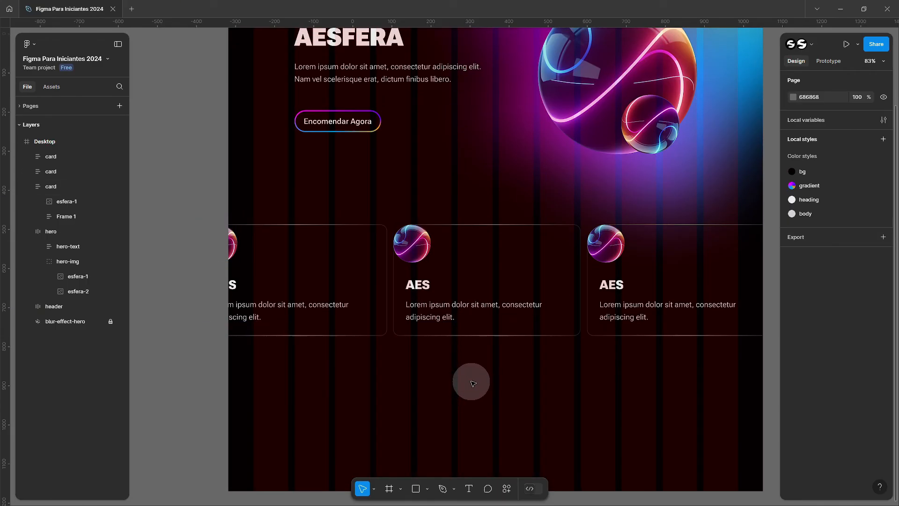
left_click(331, 270)
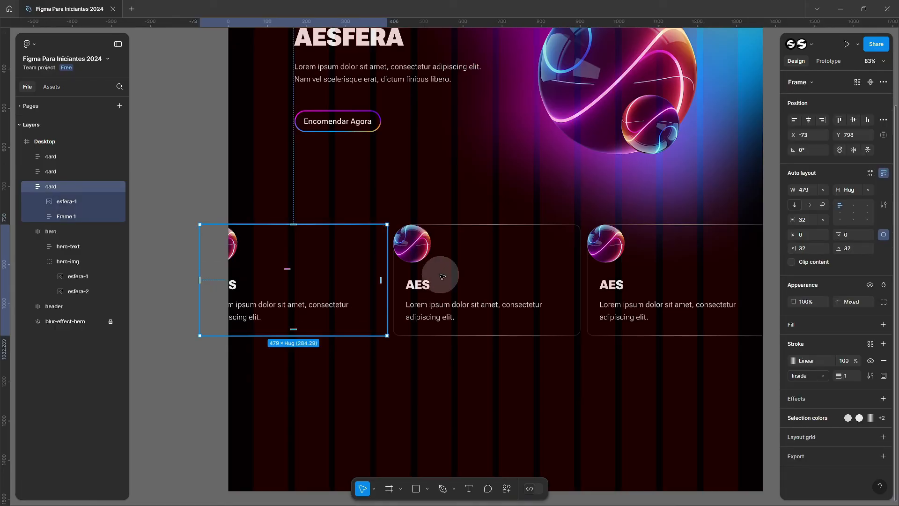
left_click(419, 283, "shift")
left_click(642, 261, "shift")
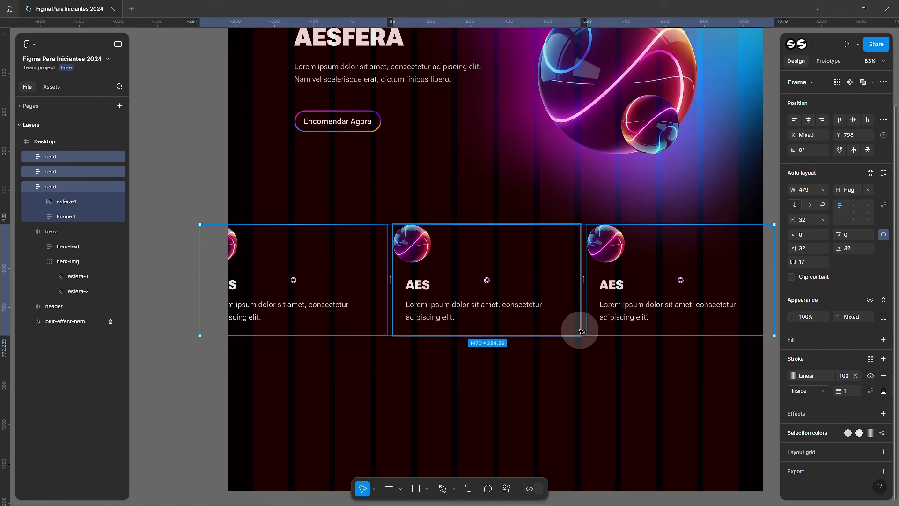
key("shift+a")
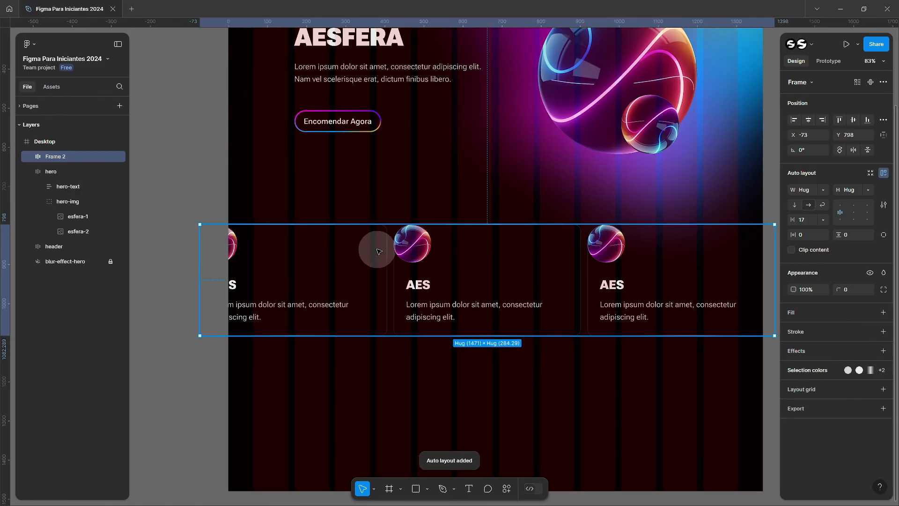
- Rename the frame around the three cards as cards and collapse all layers
left_click(60, 158)
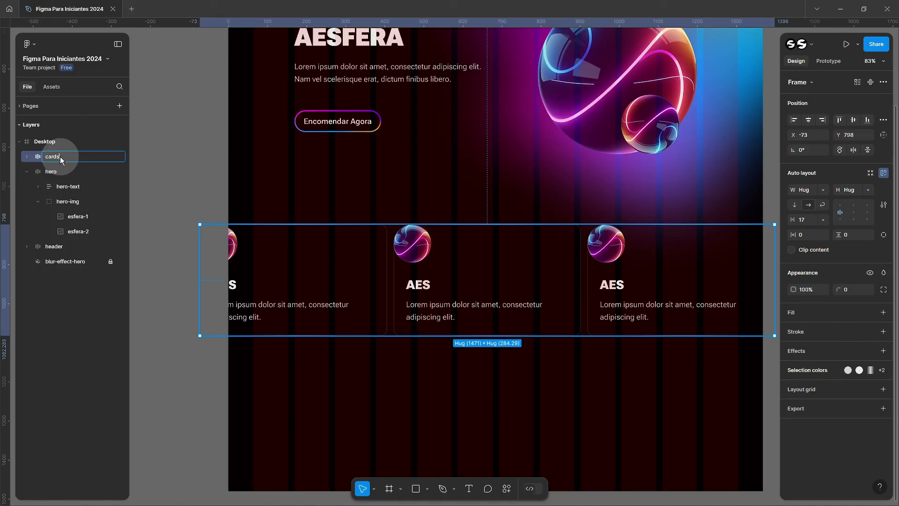
key("Return")
key("alt+l")
- Resize the cards frame from both sides to a width of 1030, starting at X 169 to match the hero content
scroll(211, 263, "down", 2)
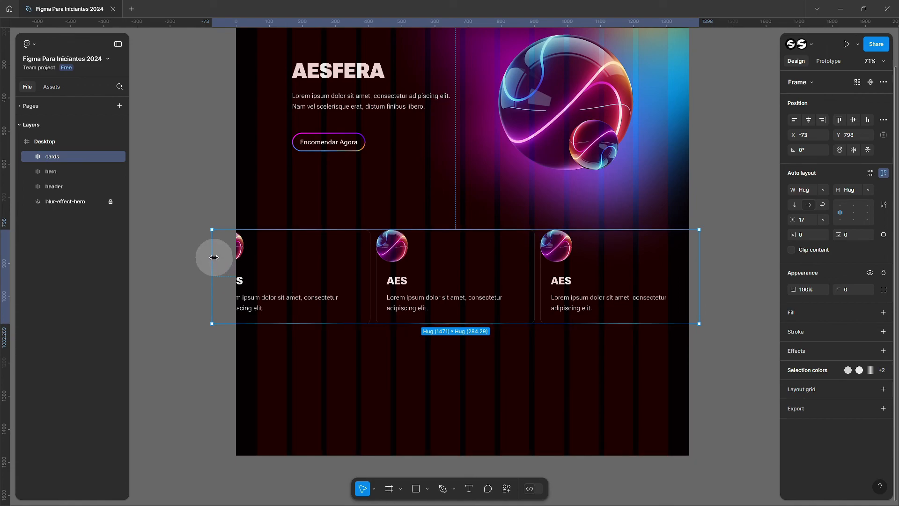
left_click_drag(219, 257, 290, 263)
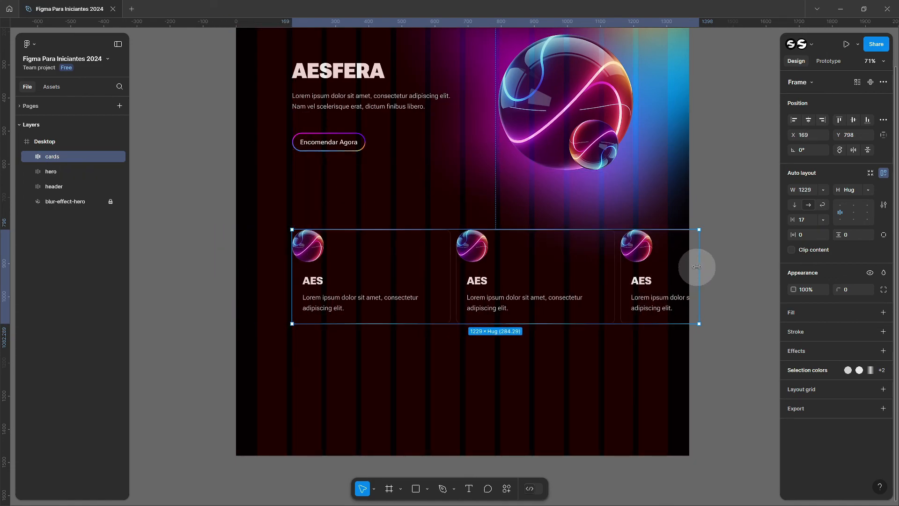
left_click_drag(687, 264, 634, 263)
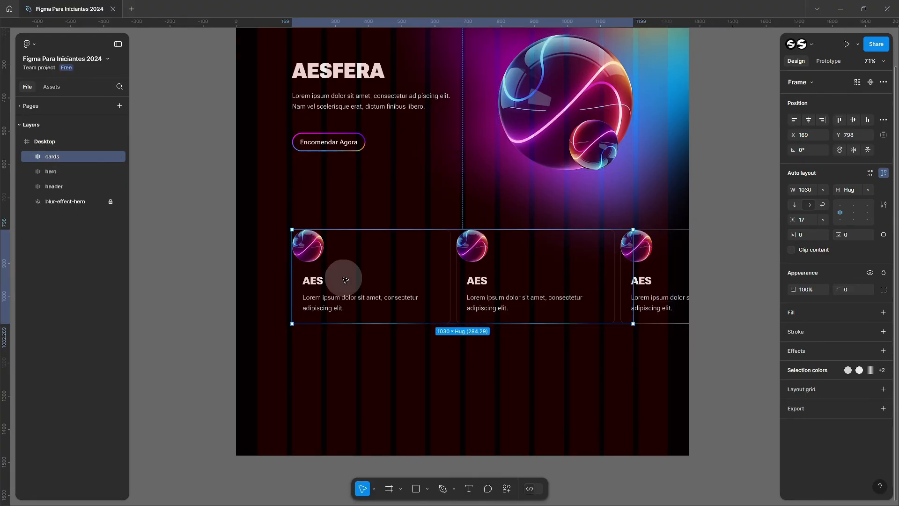
- Set the width of all three cards to fill the cards frame and adjust the frame's gap between them
scroll(566, 278, "up", 3)
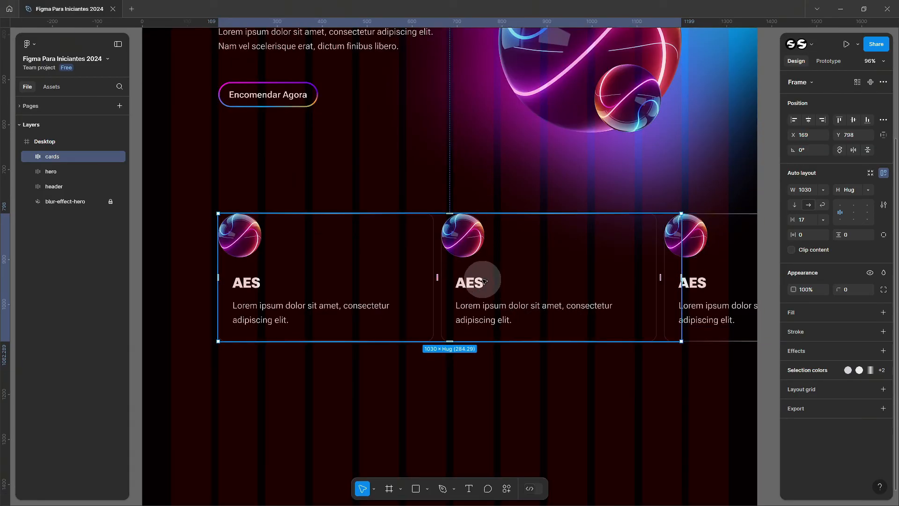
left_click(401, 252)
left_click(491, 251, "shift")
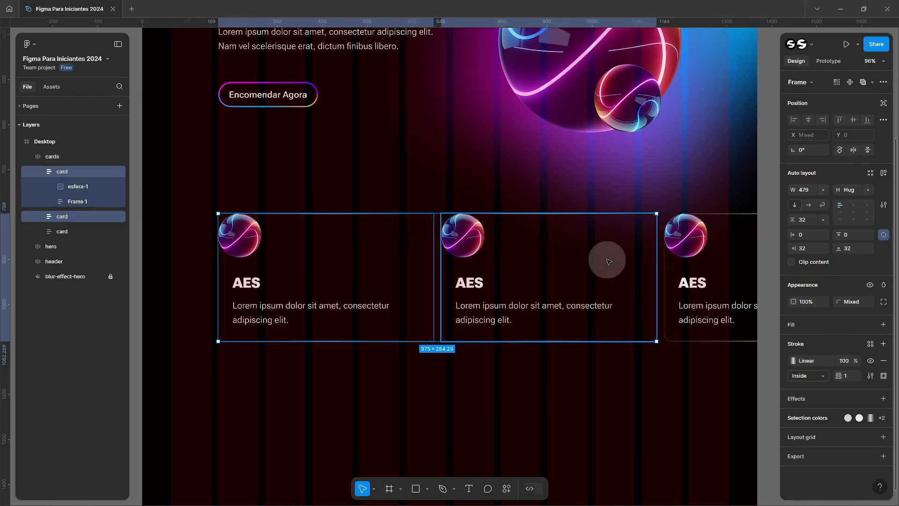
left_click(700, 257, "shift")
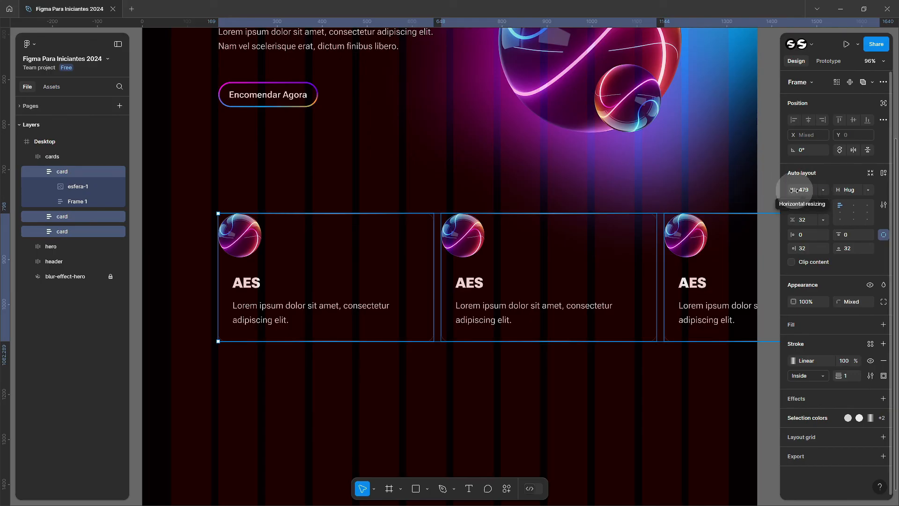
left_click(824, 191)
left_click(830, 214)
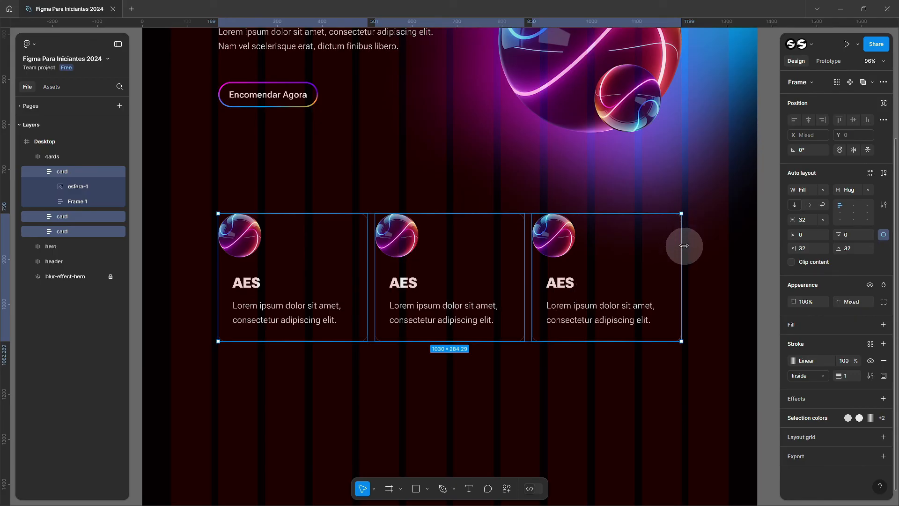
left_click(62, 159)
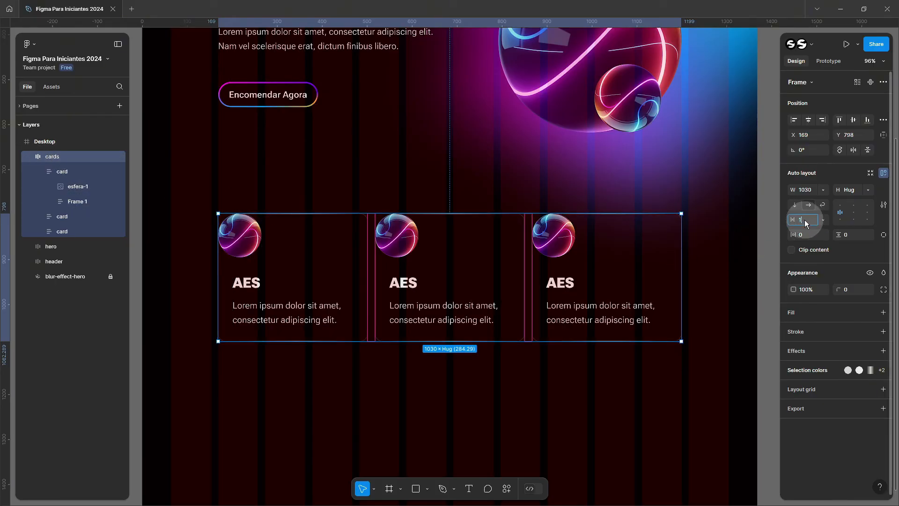
key("Escape")
- Change the second card's heading to FE and the third card's heading to RA
scroll(441, 241, "up", 2, "ctrl")
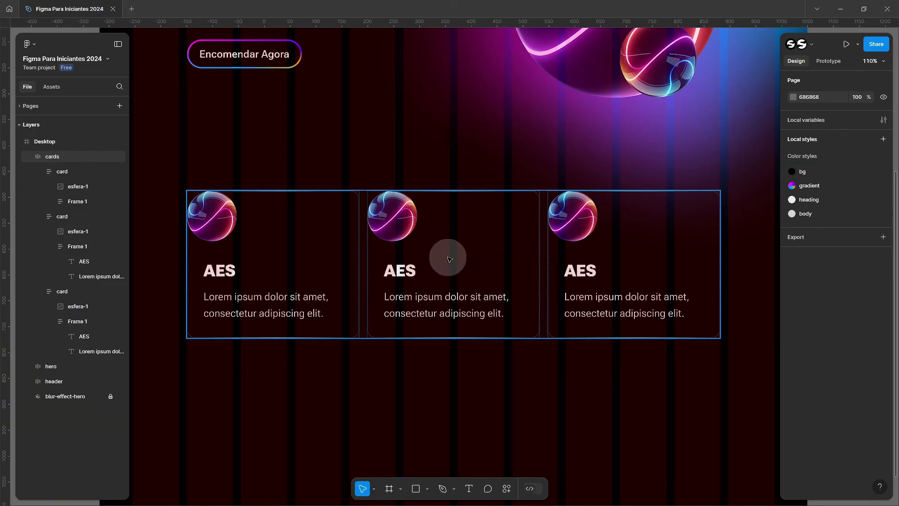
double_click(400, 270)
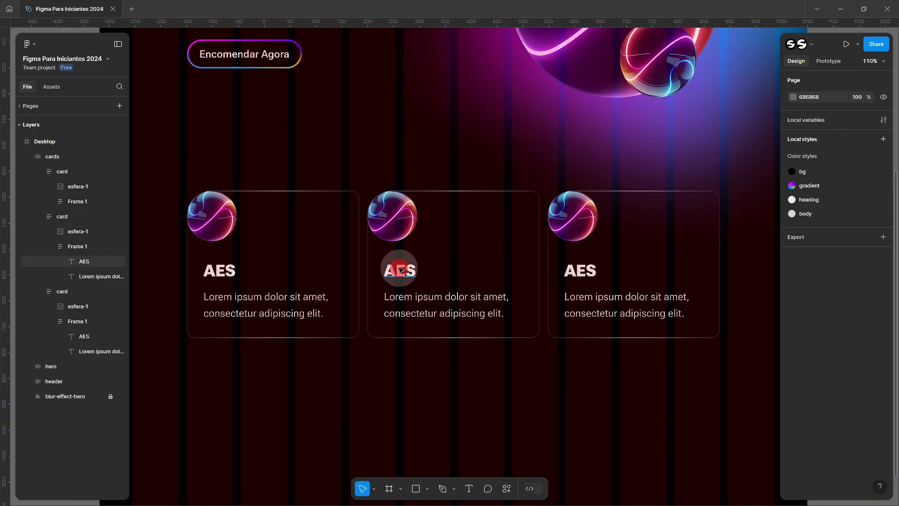
type("FE")
double_click(586, 271)
type("RA")
left_click(418, 391)
scroll(418, 379, "up", 1)
scroll(417, 380, "left", 1)
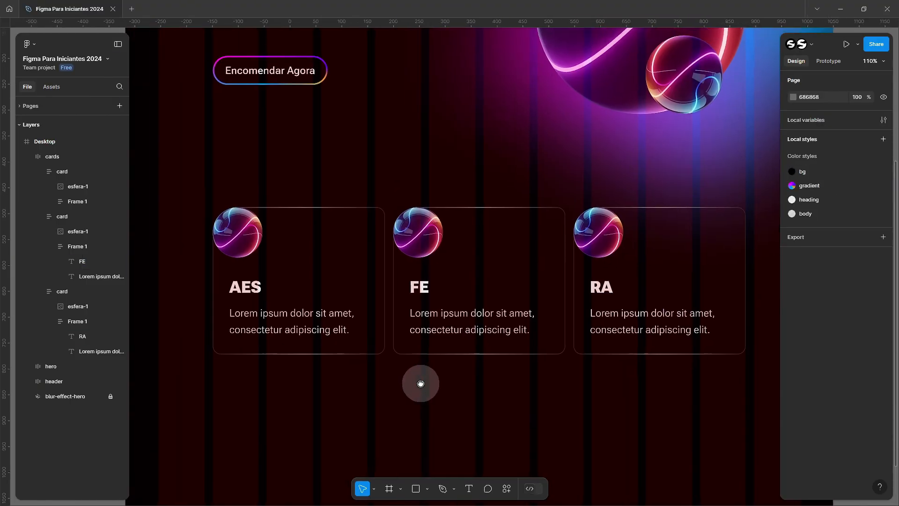
- Hide the layout grids and partly reduce the saturation of the sphere image in the FE card
scroll(417, 236, "up", 2)
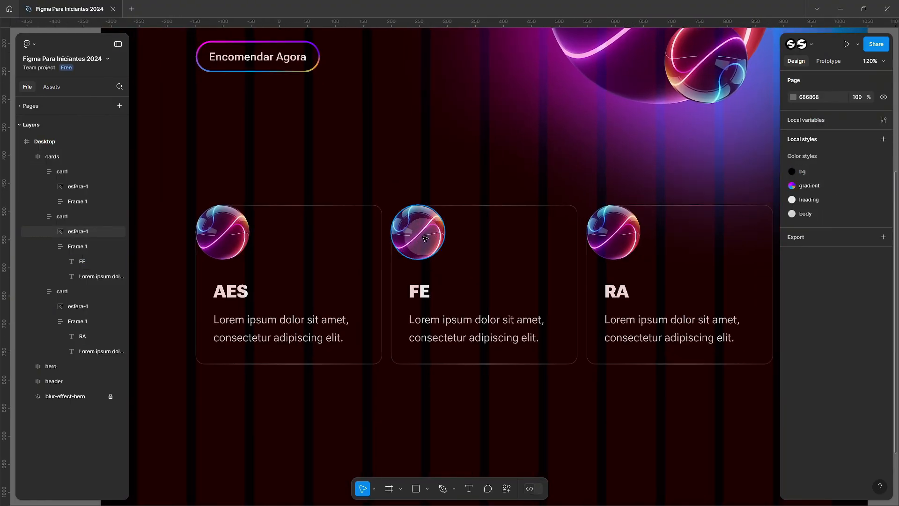
left_click(432, 241)
key("ctrl+shift+4")
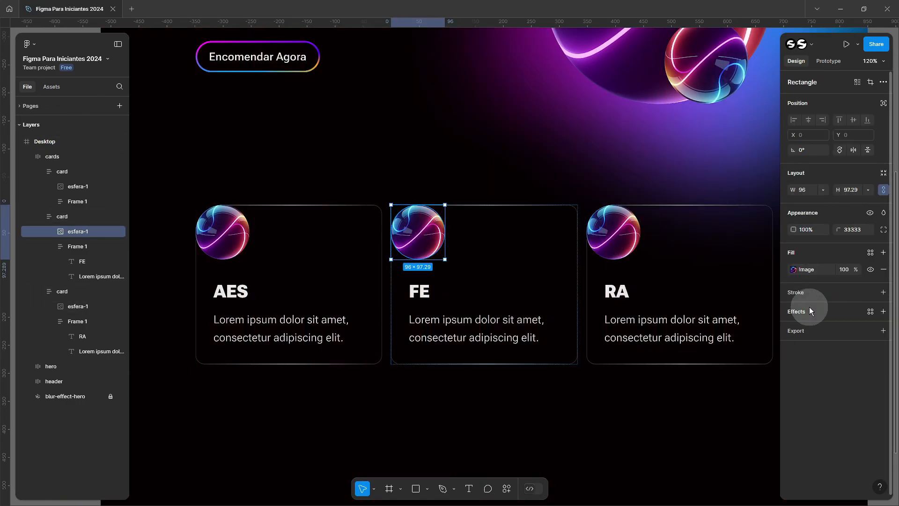
left_click(794, 270)
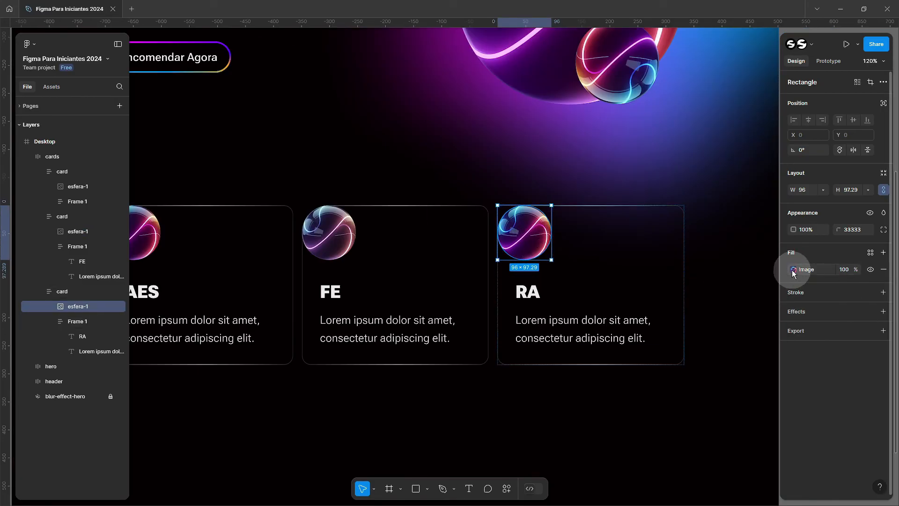
- Lower the saturation of the RA card's sphere image all the way to greyscale
left_click(793, 270)
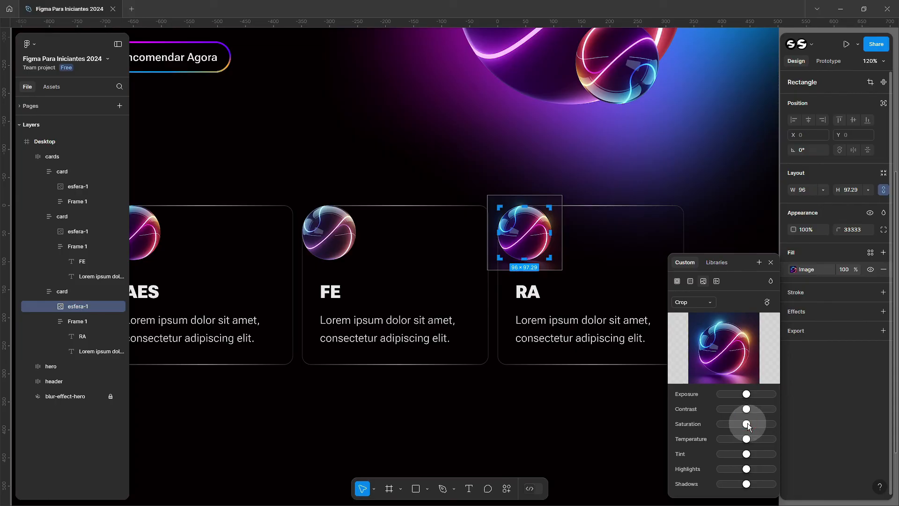
left_click(580, 423)
scroll(627, 423, "left", 3)
scroll(682, 421, "down", 5)
left_click(653, 300)
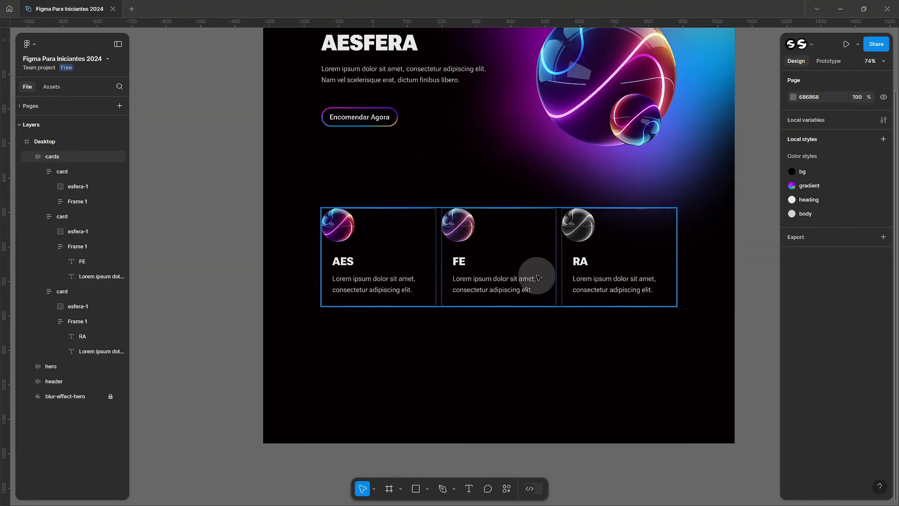
left_click(496, 367)
key("shift+0")
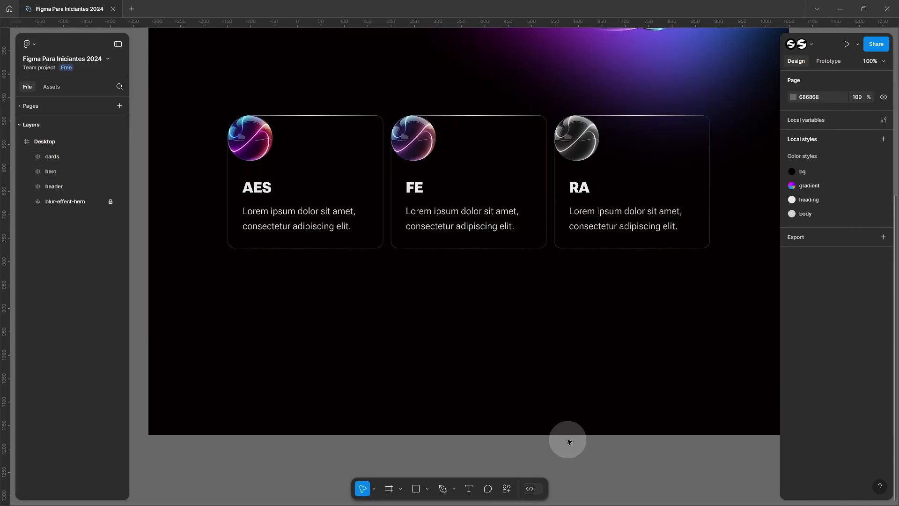
- Paste the copyright line "AESFERA © 2024. Todos os direitos reservados." into the empty area below the cards
scroll(566, 456, "down", 1)
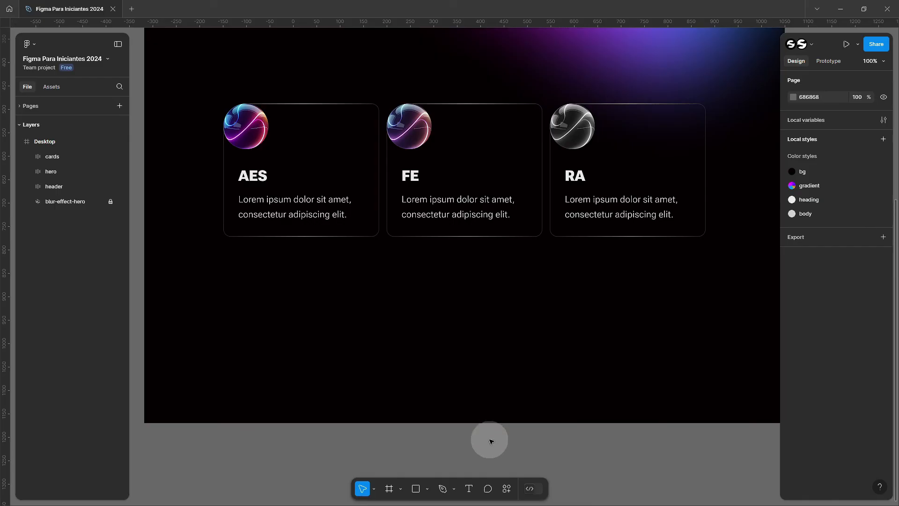
scroll(481, 396, "down", 3)
scroll(468, 355, "up", 5)
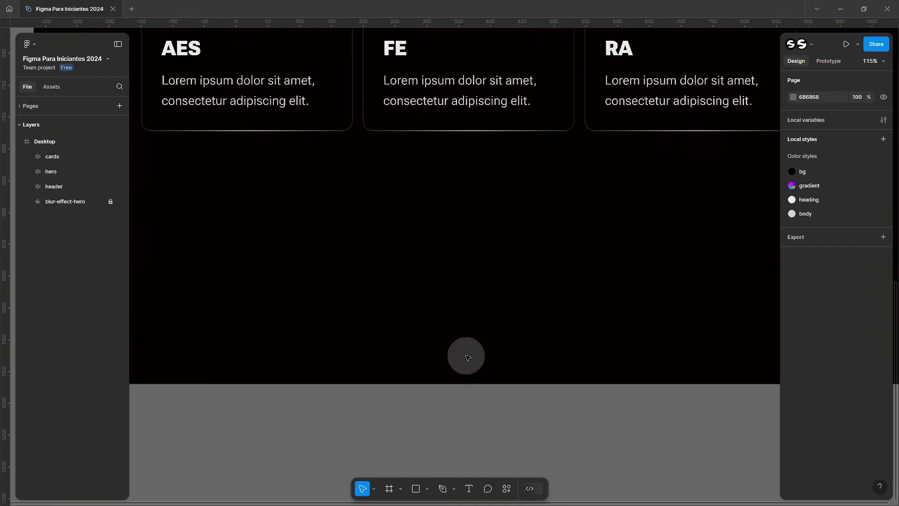
left_click(455, 304)
key("ctrl+v")
key("Escape")
- Set only the word AESFERA in the copyright line to the ExtraBold weight
scroll(620, 423, "right", 2)
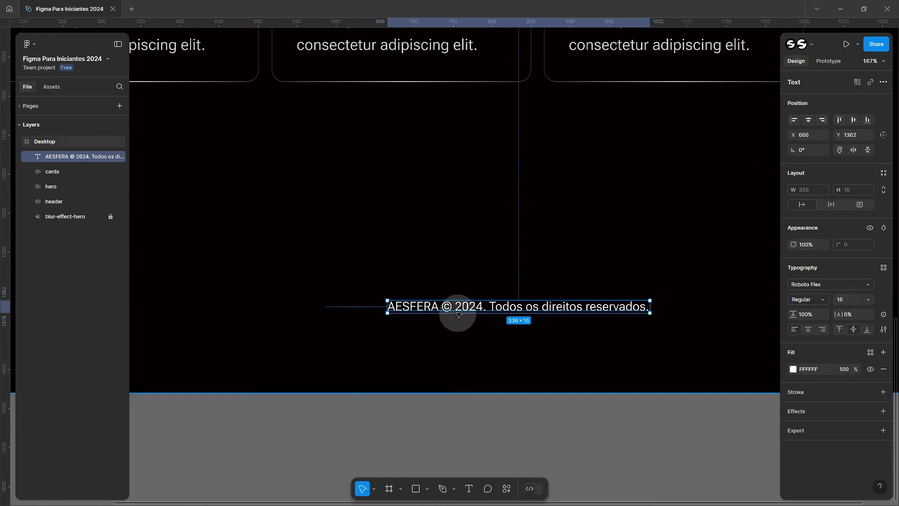
double_click(437, 306)
scroll(436, 306, "up", 4)
left_click(433, 316)
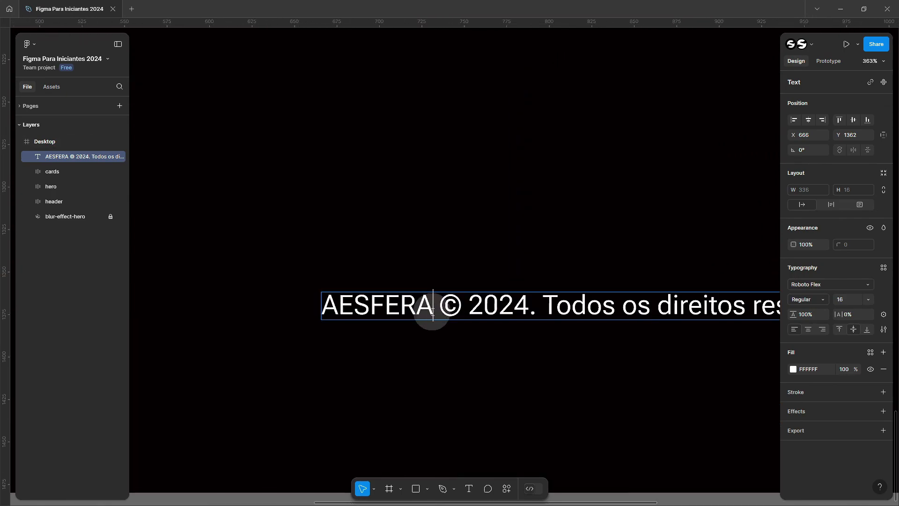
left_click_drag(433, 307, 323, 304)
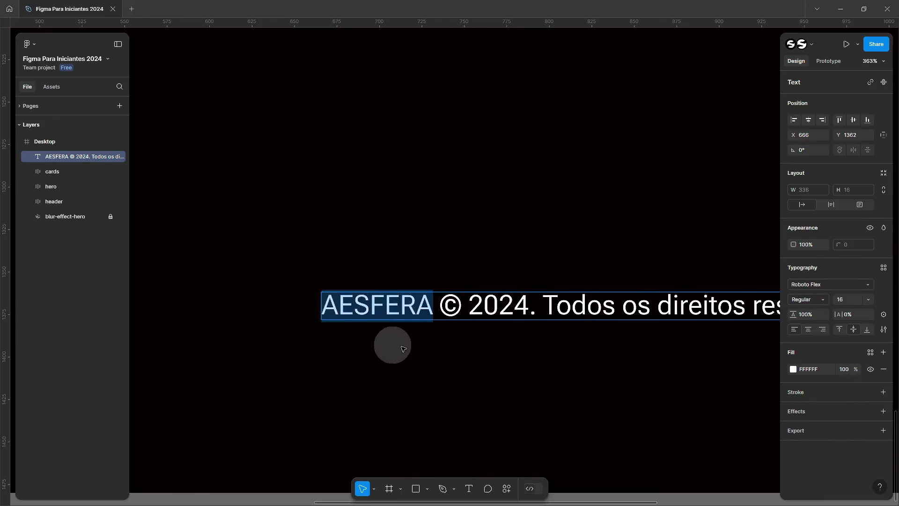
left_click(822, 299)
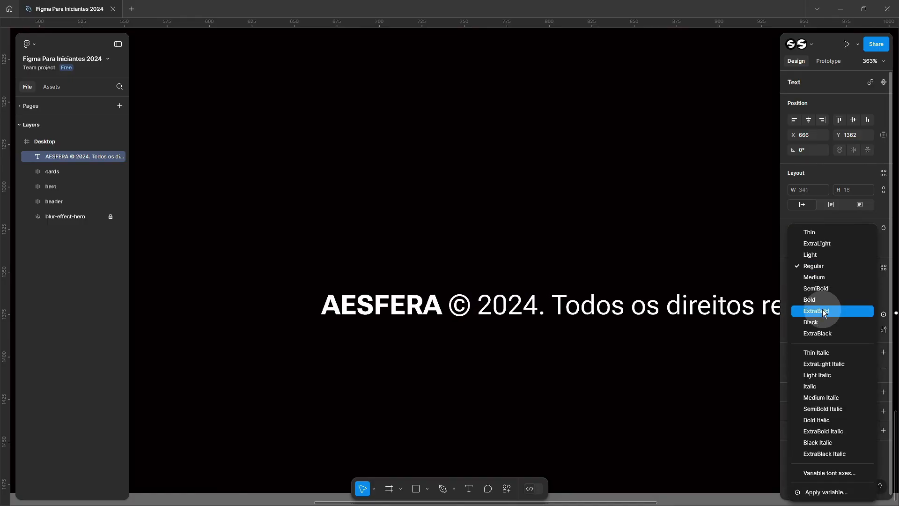
left_click(819, 310)
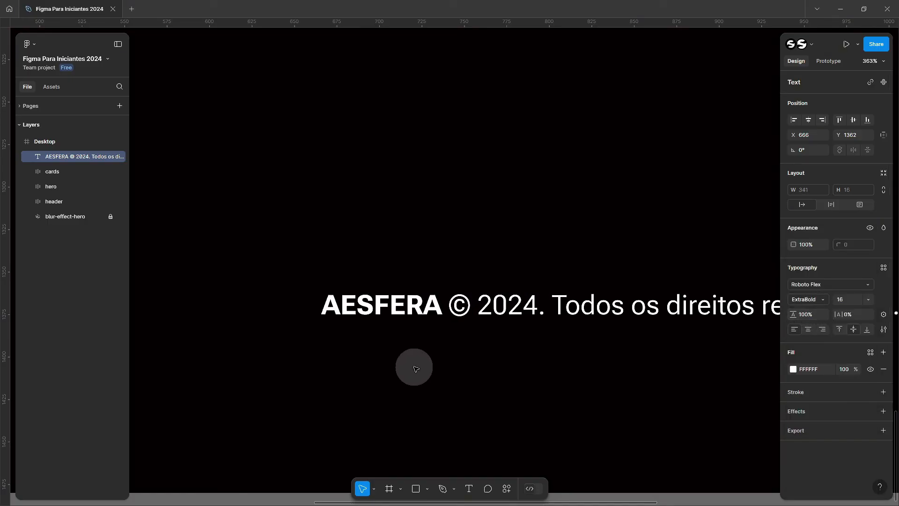
left_click(423, 311)
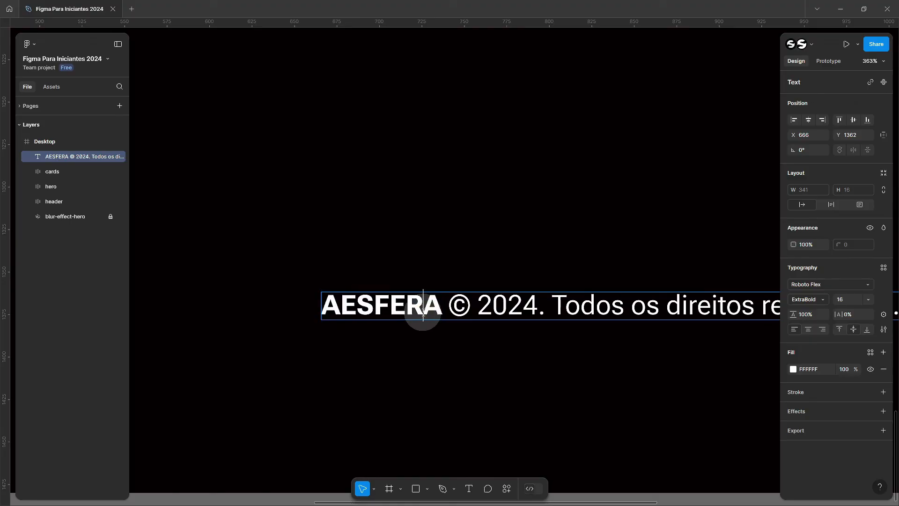
left_click_drag(441, 307, 330, 305)
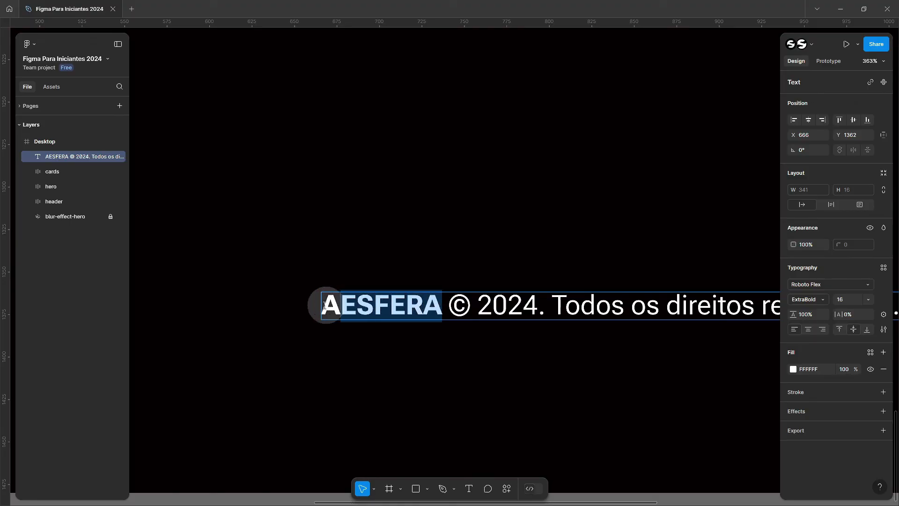
left_click(382, 357)
- Paste a copy of the header logo's sphere and move it to the left of the copyright line
scroll(382, 357, "down", 10)
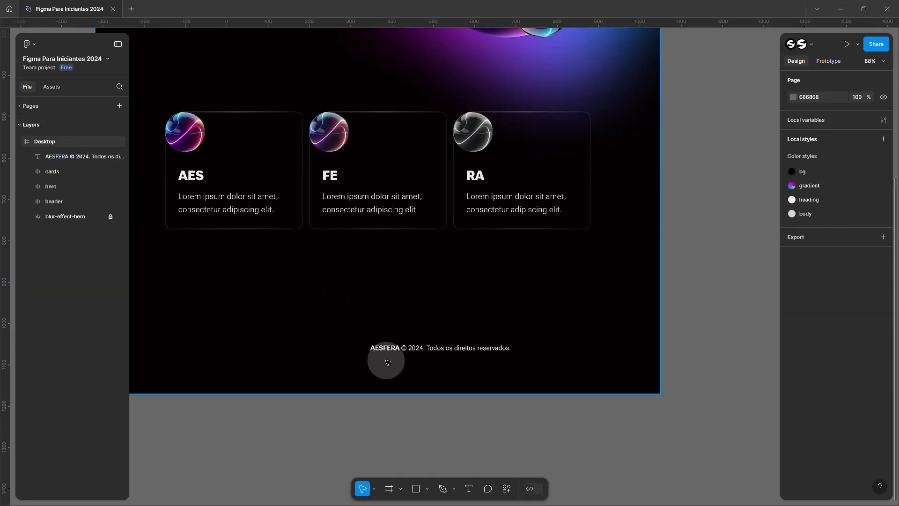
scroll(211, 201, "up", 8)
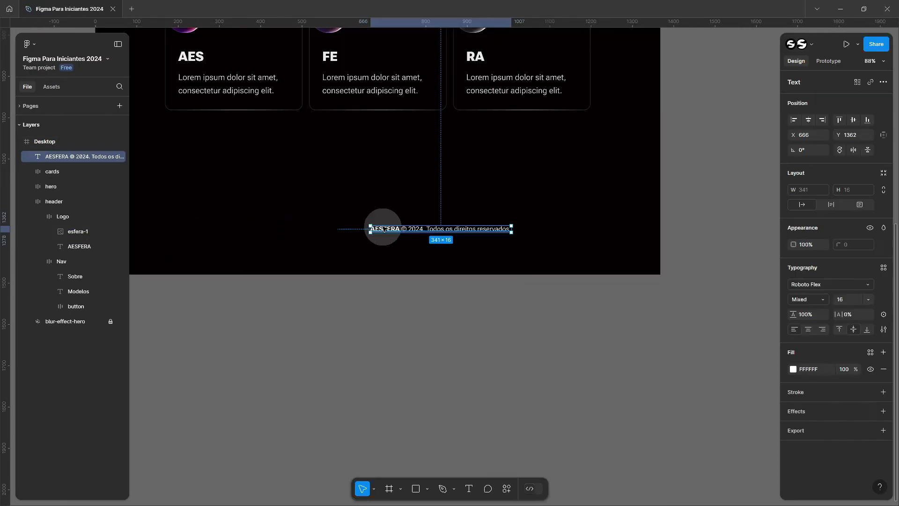
key("ctrl+v")
scroll(375, 234, "up", 8)
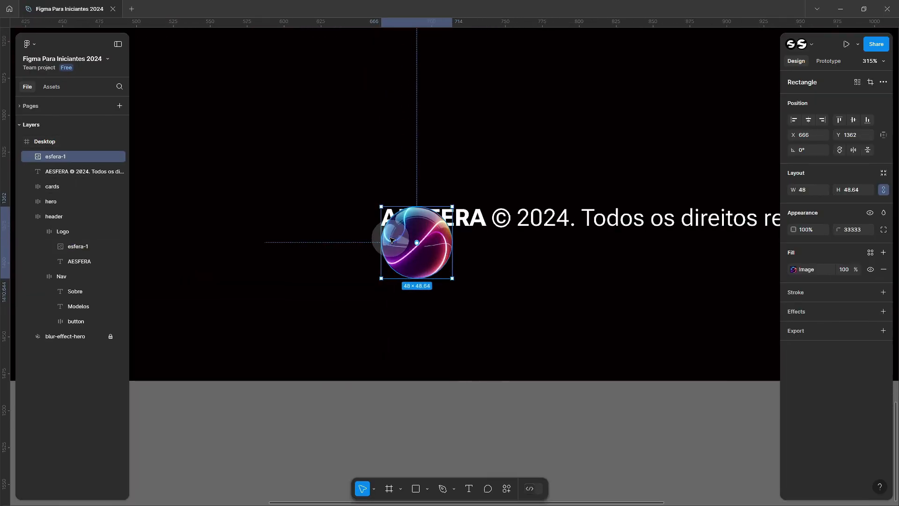
left_click_drag(432, 245, 277, 210)
scroll(365, 265, "down", 2)
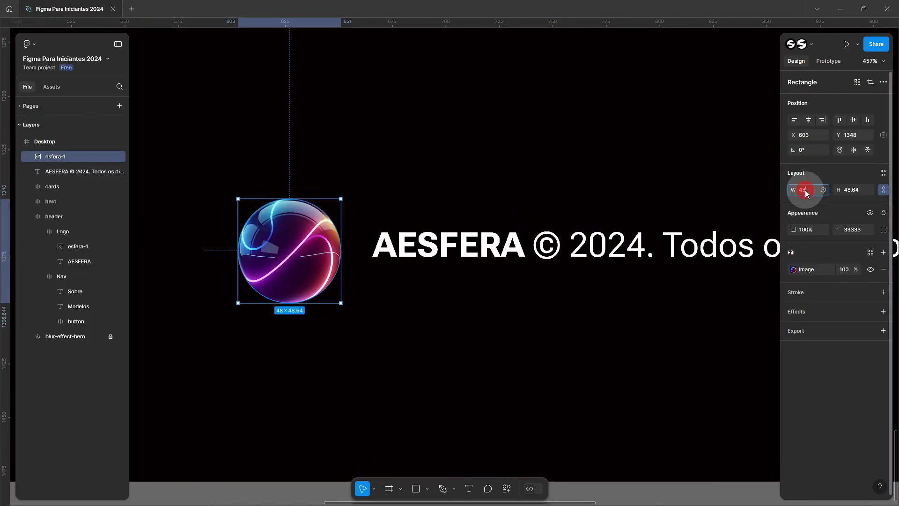
- Set the pasted sphere's width to 32 with its proportions locked
left_click(805, 189)
type("32")
key("Return")
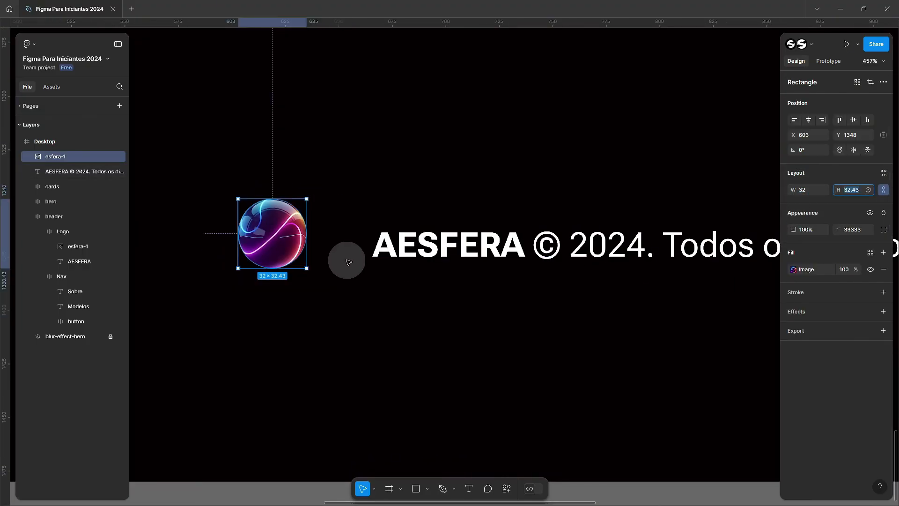
- Place the copyright line beside the small sphere with a gap of 16 and wrap both in a centre-aligned horizontal auto layout frame
scroll(314, 249, "down", 3)
left_click(408, 236)
left_click(308, 245)
left_click_drag(423, 247, 395, 233)
left_click(309, 245, "shift")
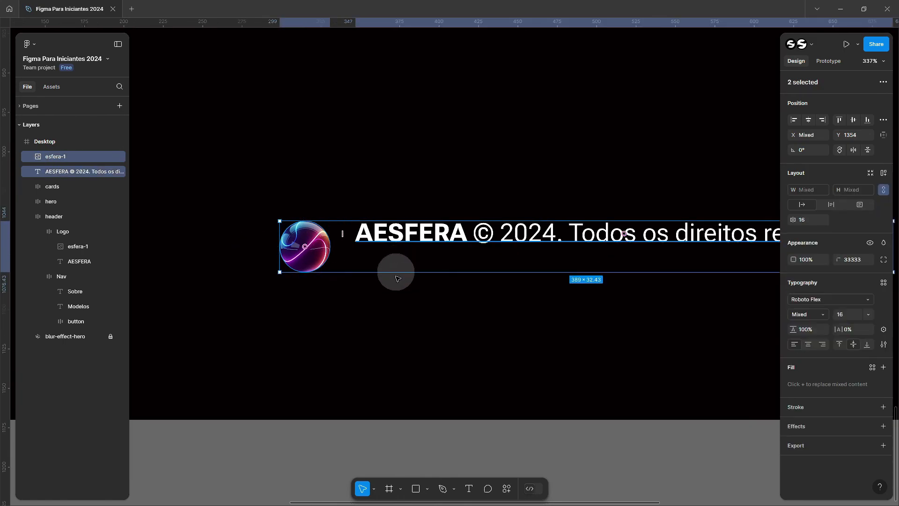
key("shift+a")
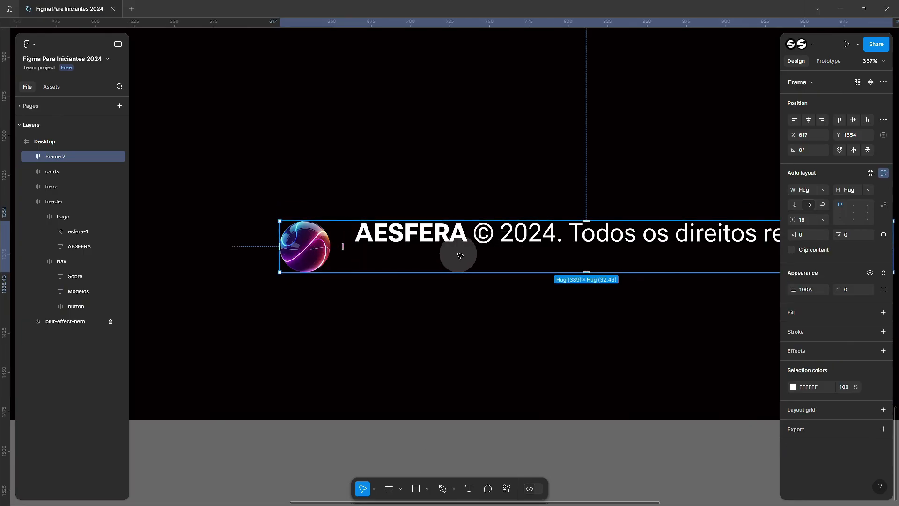
left_click(855, 213)
- Apply the heading color style to the copyright text
left_click(438, 253)
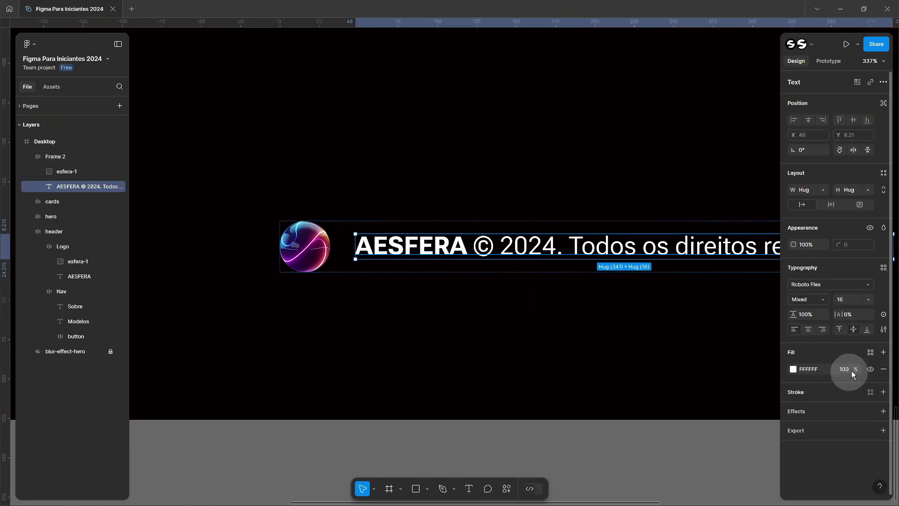
left_click(869, 352)
left_click(705, 441)
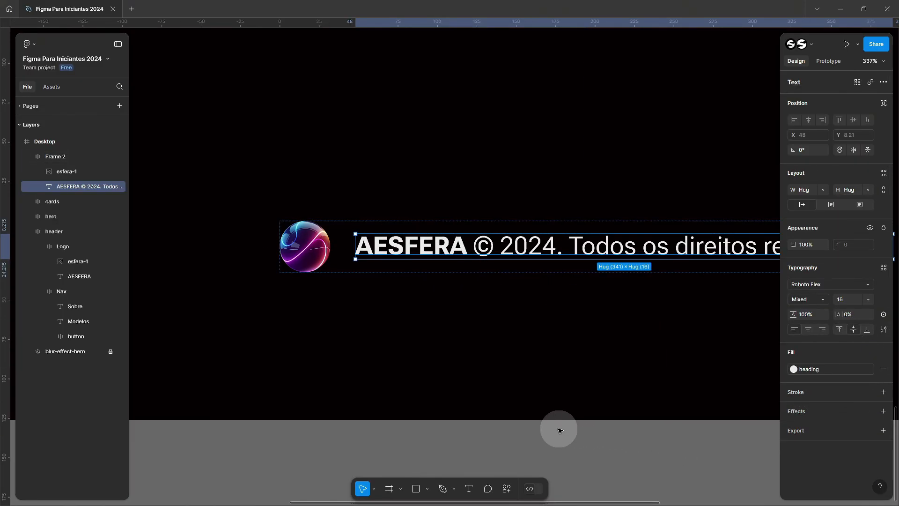
left_click(561, 428)
scroll(532, 440, "down", 3)
scroll(506, 384, "down", 2)
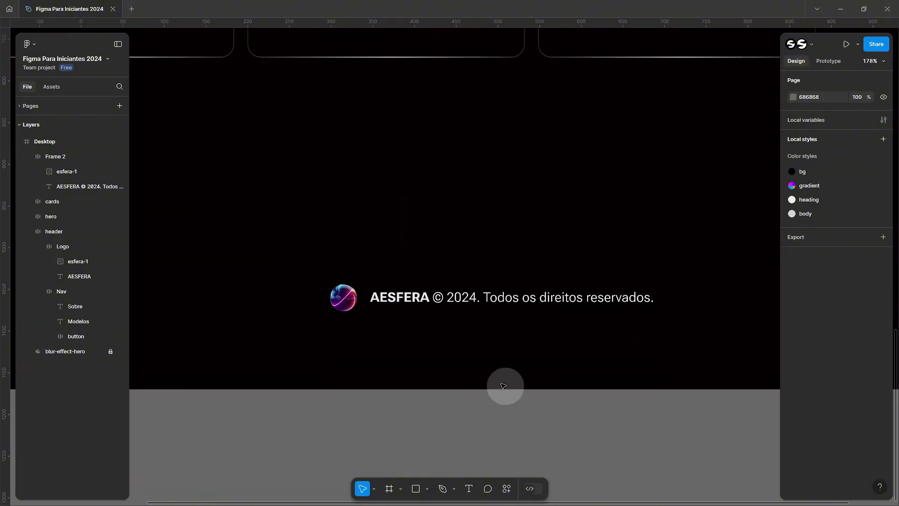
- Rename the copyright frame as footer and move it down near the page's bottom edge, at about X 614, Y 1415
left_click(435, 302)
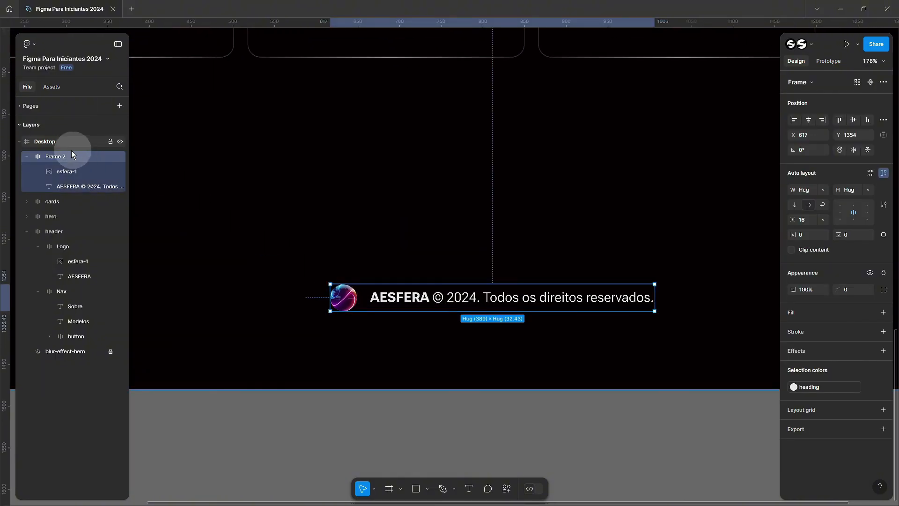
double_click(56, 157)
type("footer")
key("Return")
left_click_drag(492, 281, 506, 365)
scroll(507, 366, "down", 3)
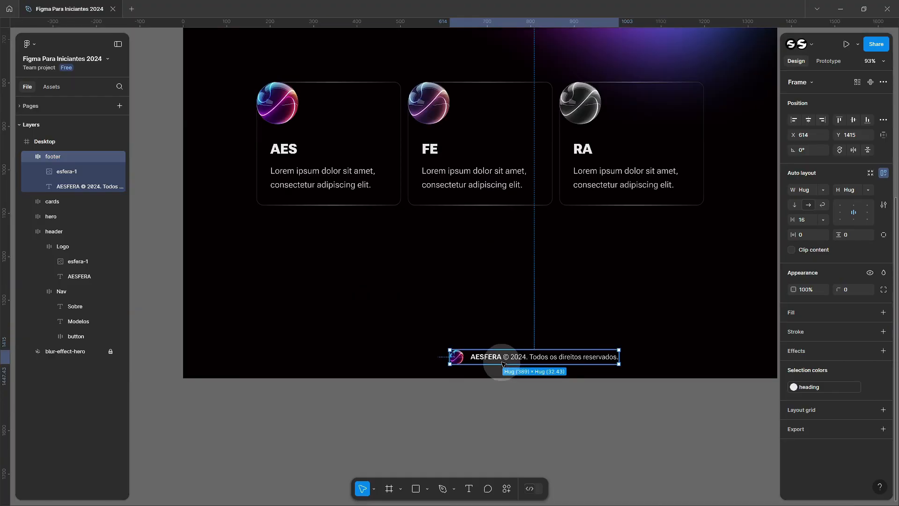
- Centre the footer horizontally within the Desktop frame
scroll(499, 330, "down", 1)
scroll(515, 365, "up", 1)
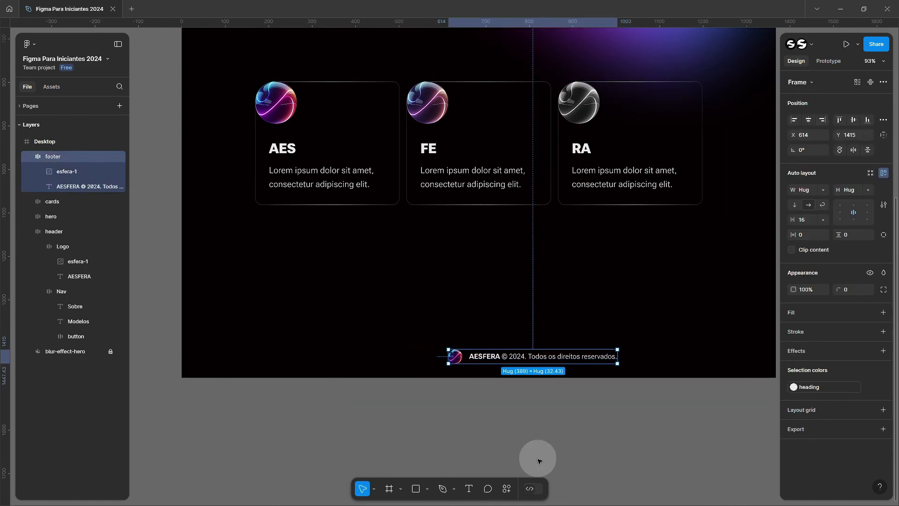
left_click_drag(466, 354, 412, 356)
left_click_drag(497, 362, 549, 403)
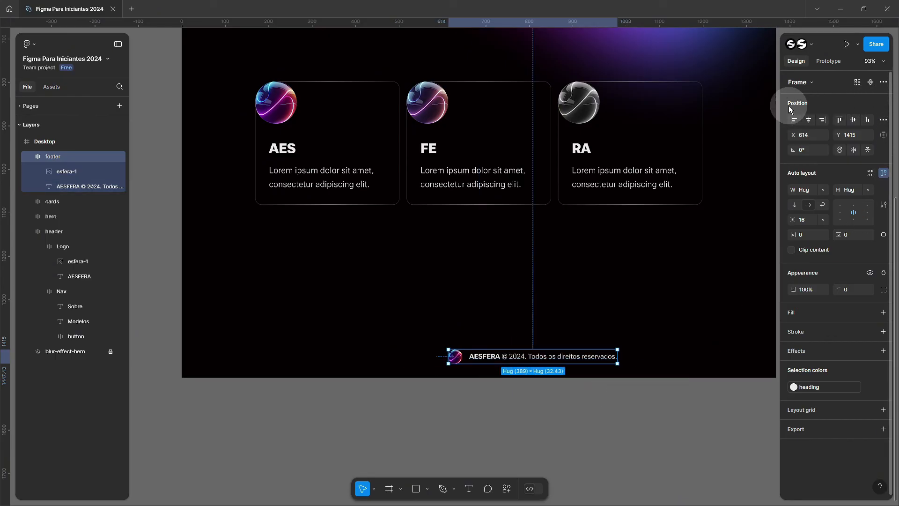
left_click(809, 121)
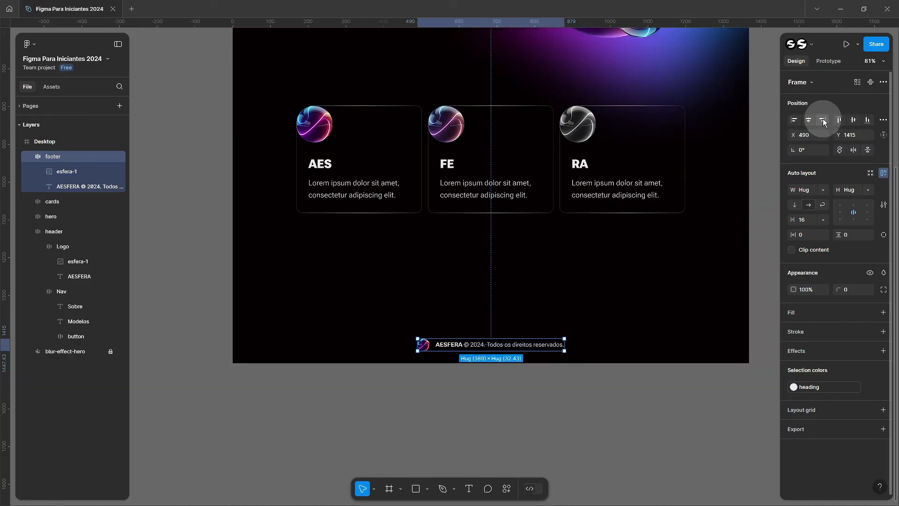
- Try aligning the footer to the page's right and left edges, and return it to the horizontal centre
left_click(824, 120)
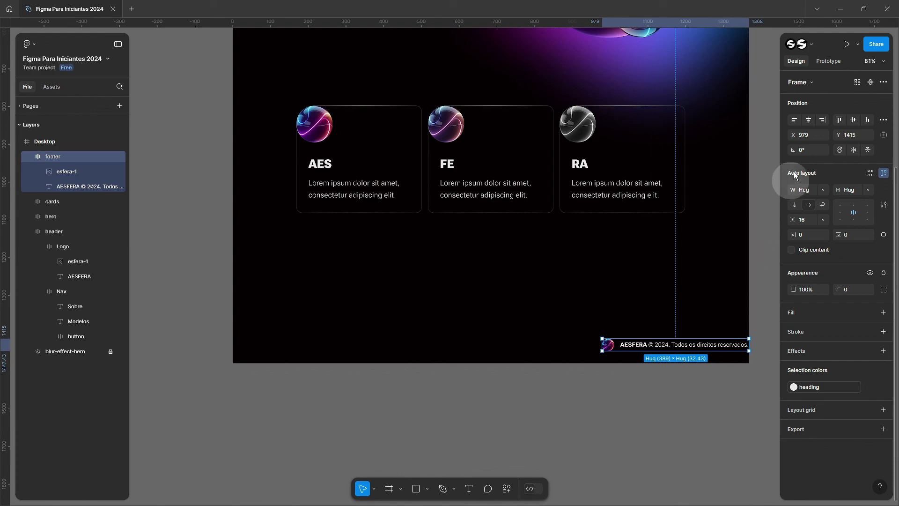
left_click(809, 119)
left_click(795, 120)
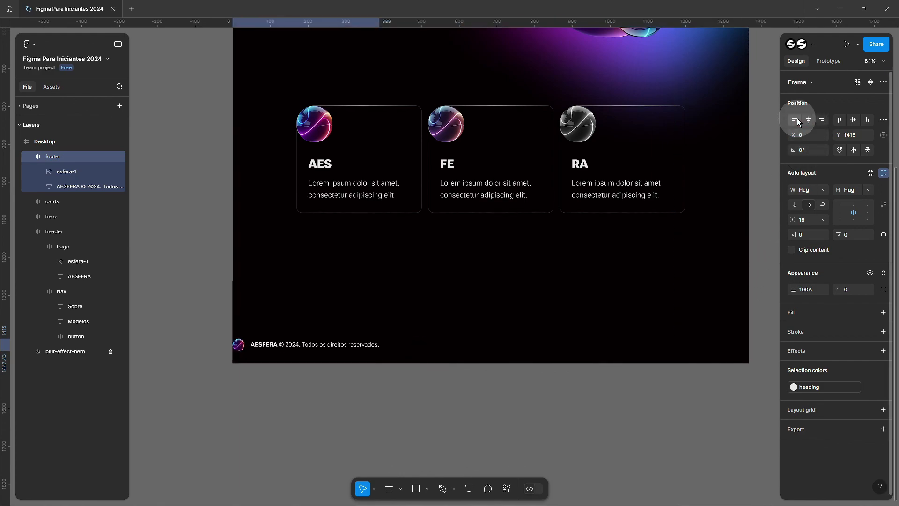
left_click(809, 121)
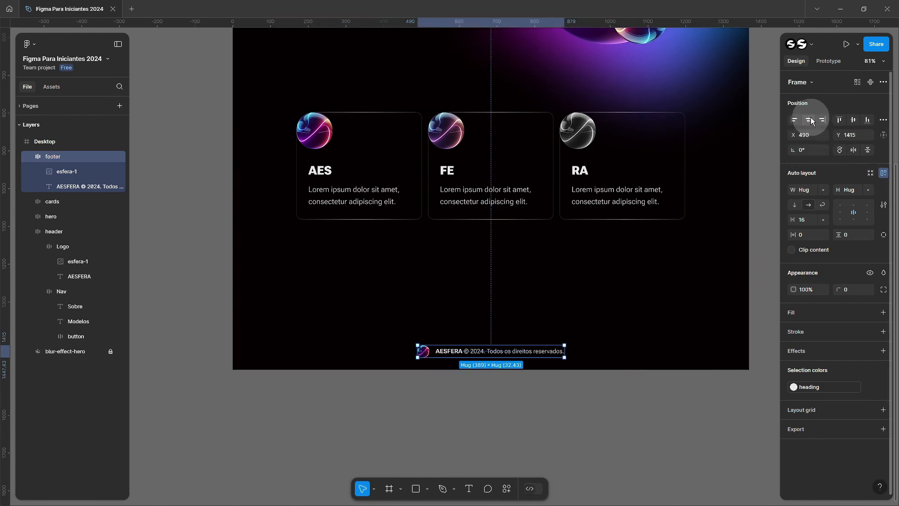
- Deselect the footer and examine the whole page composition, comparing the footer area with the hero glow
left_click(552, 435)
scroll(479, 417, "down", 1)
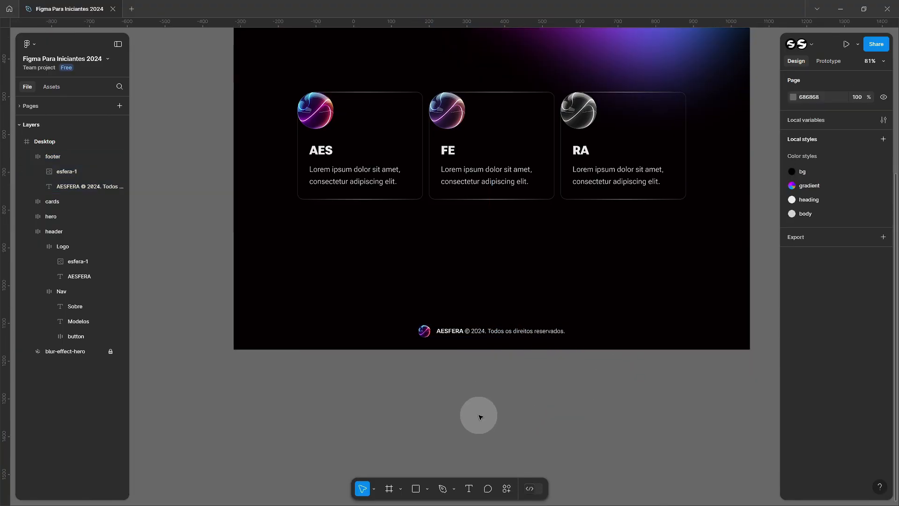
scroll(480, 417, "up", 1)
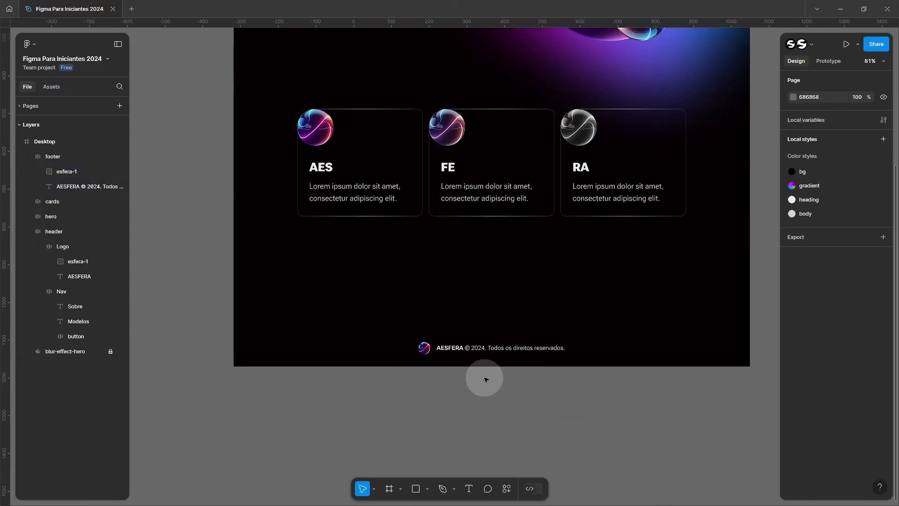
scroll(458, 375, "down", 3)
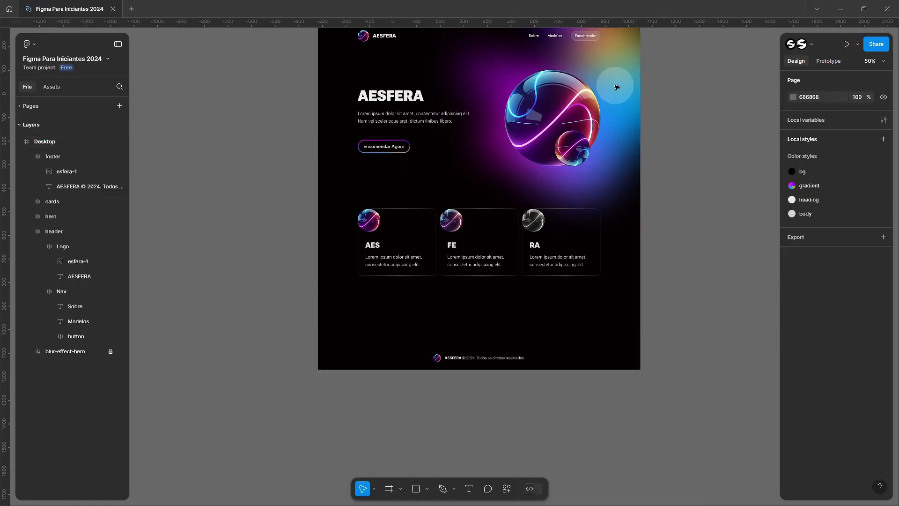
scroll(609, 87, "up", 1)
scroll(467, 398, "up", 4)
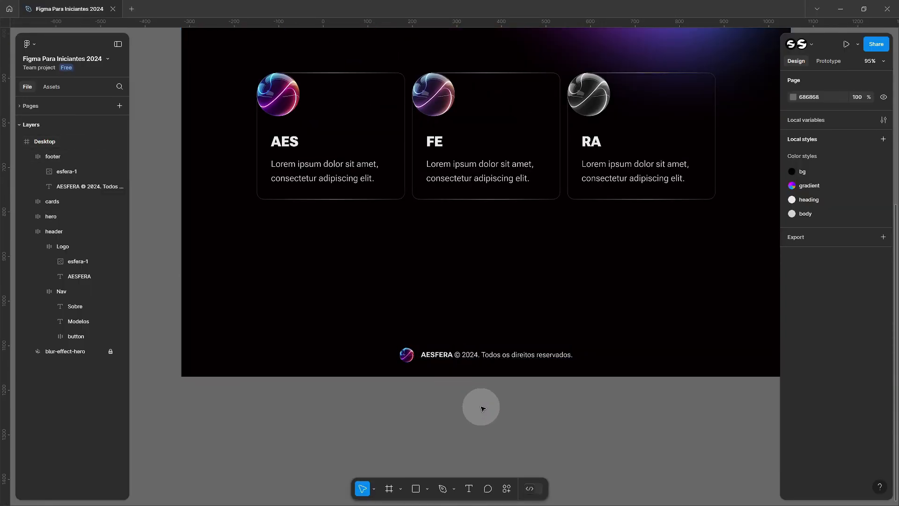
scroll(482, 407, "down", 4)
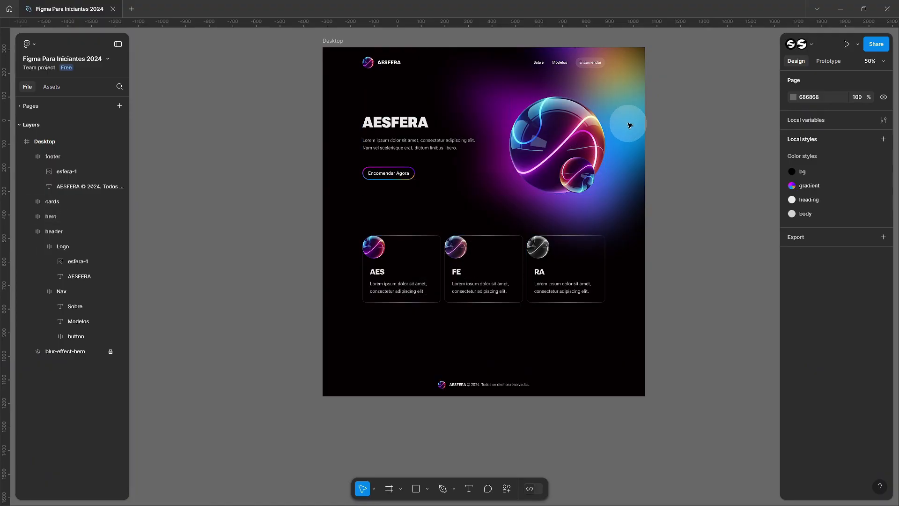
- Place an unlocked duplicate of the blur-effect-hero shape over the page's bottom edge at about X 430, Y 2466, rotated to about 113°
left_click(71, 357)
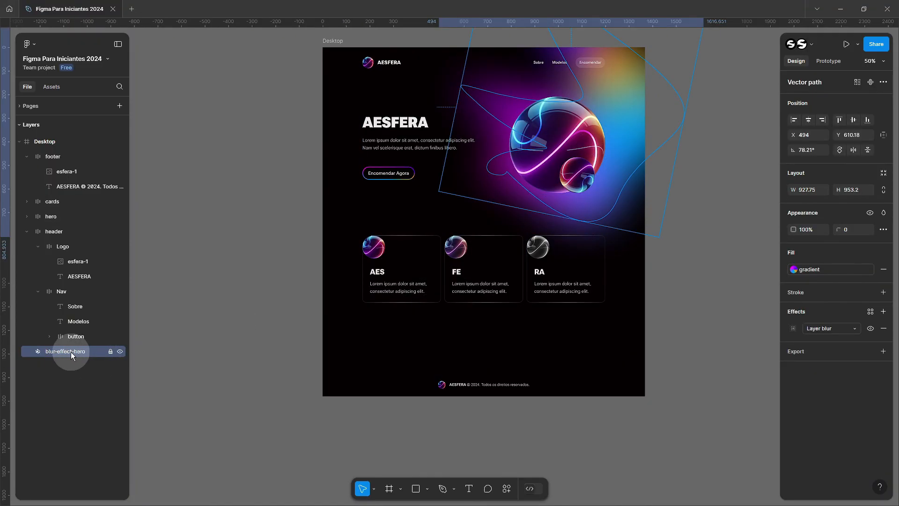
key("ctrl+d")
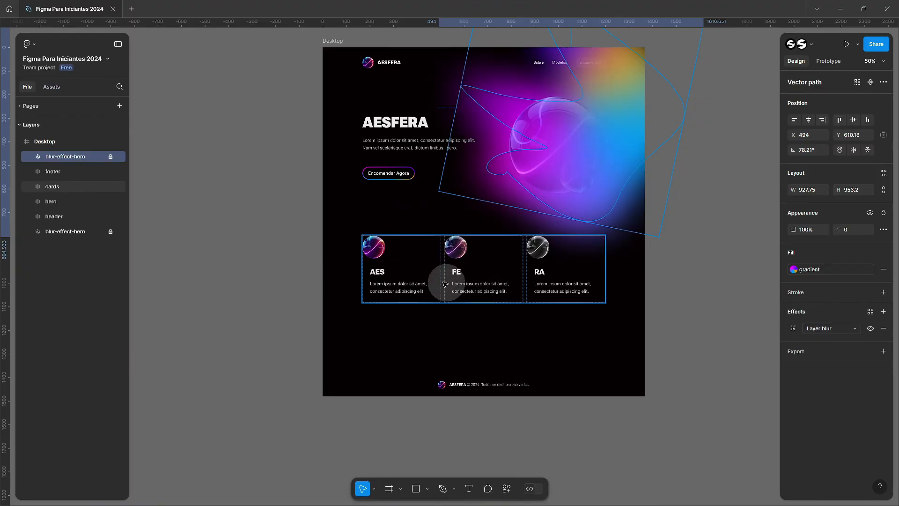
left_click(111, 157)
left_click_drag(612, 121, 509, 334)
left_click_drag(592, 335, 387, 266)
- Try moving the duplicated blur shape below the footer in the layer order, and undo the move
scroll(466, 257, "up", 10)
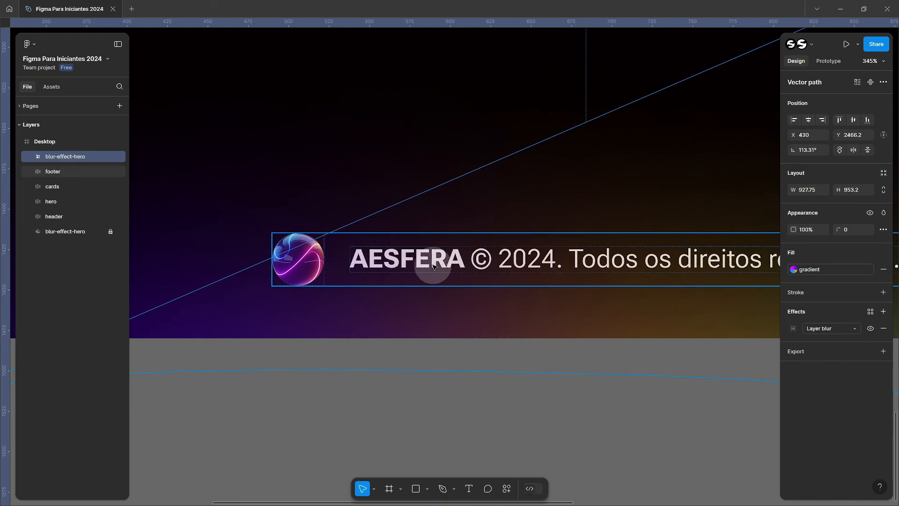
scroll(435, 267, "down", 1)
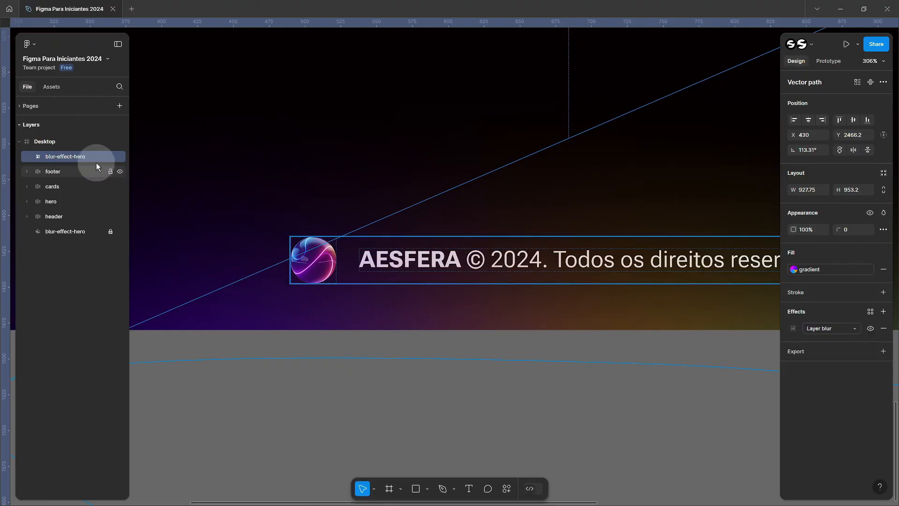
left_click_drag(65, 156, 64, 179)
key("ctrl+z")
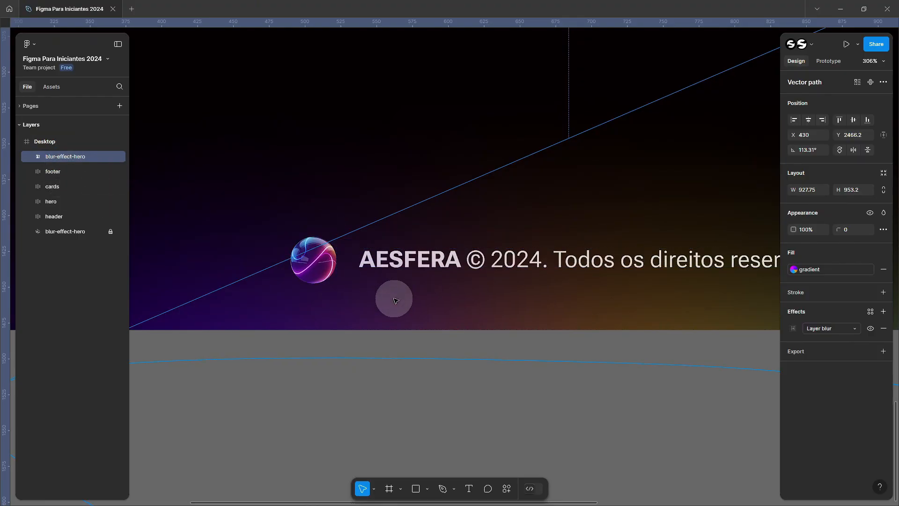
- Try sending the duplicated blur shape to the back, check the footer text up close, and undo the reordering
scroll(407, 297, "down", 5)
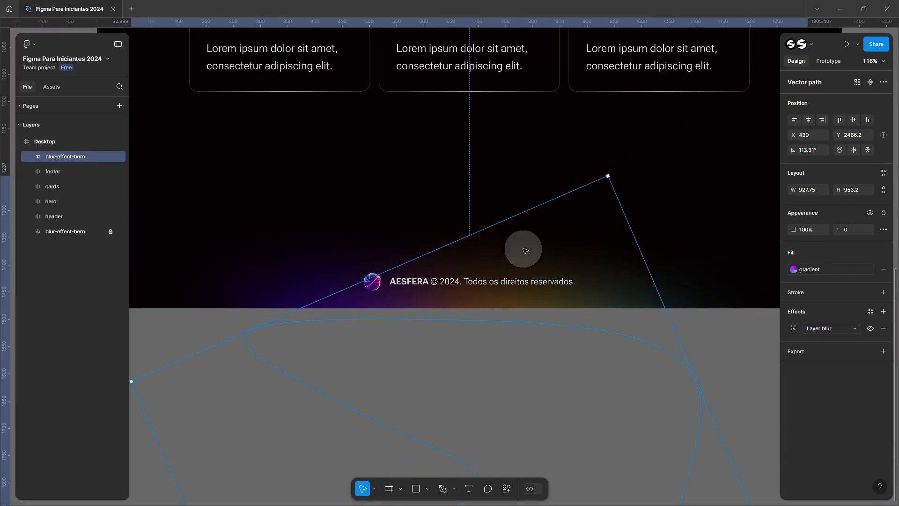
right_click(536, 247)
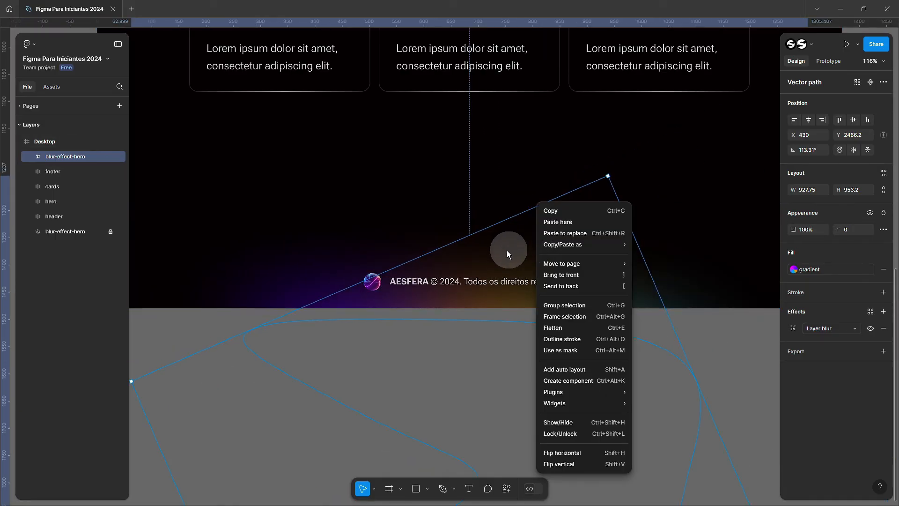
left_click(585, 286)
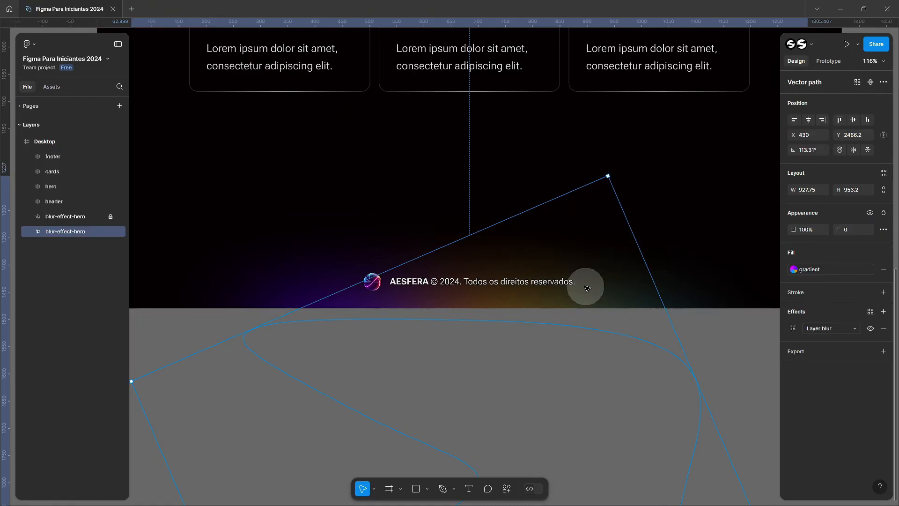
scroll(456, 284, "up", 5)
scroll(457, 283, "up", 3)
key("ctrl+z")
- Send the duplicated blur shape behind all other layers of the Desktop frame and deselect it
right_click(568, 191)
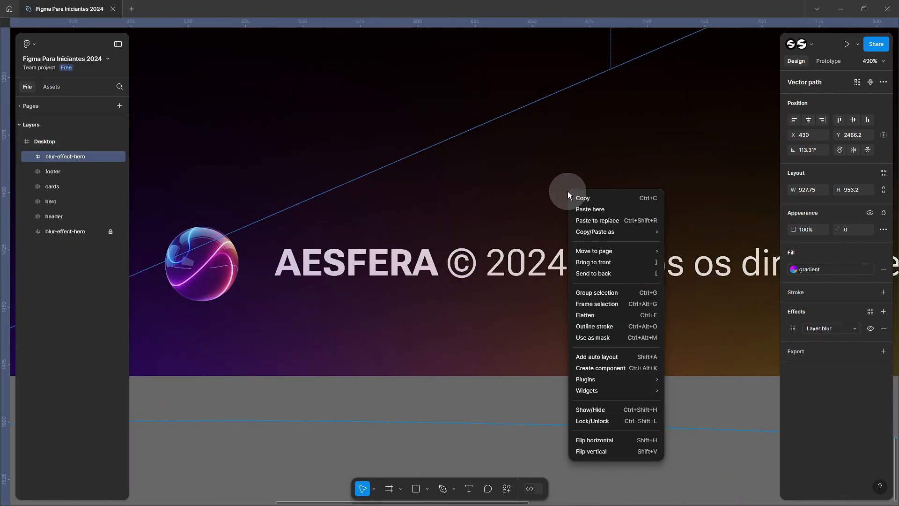
left_click(633, 275)
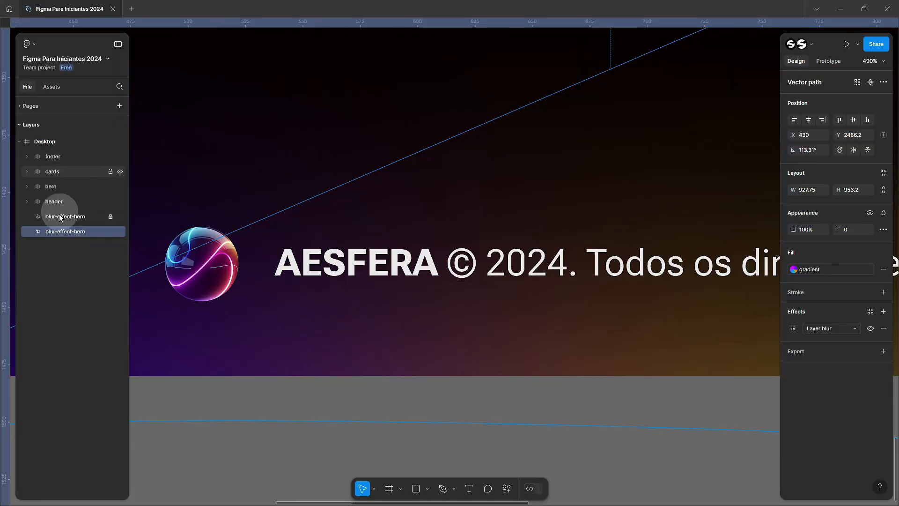
scroll(462, 228, "down", 5)
scroll(462, 228, "down", 6)
left_click(713, 129)
left_click_drag(713, 129, 700, 319)
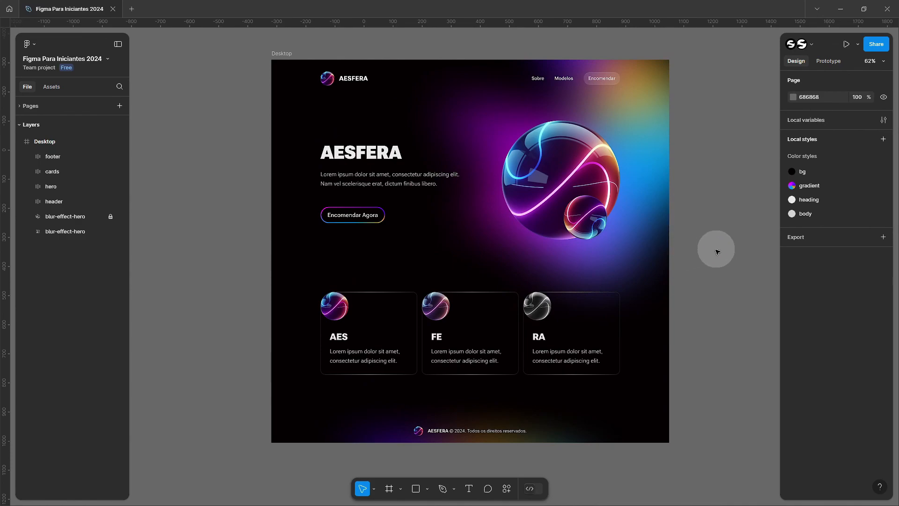
- Select the Desktop frame and expand its export preview
left_click_drag(718, 247, 710, 244)
left_click(274, 50)
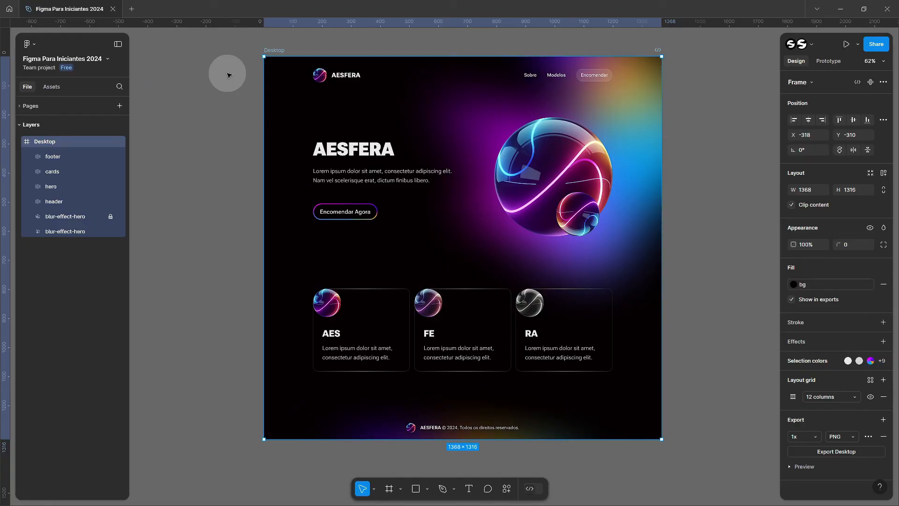
scroll(801, 459, "down", 1)
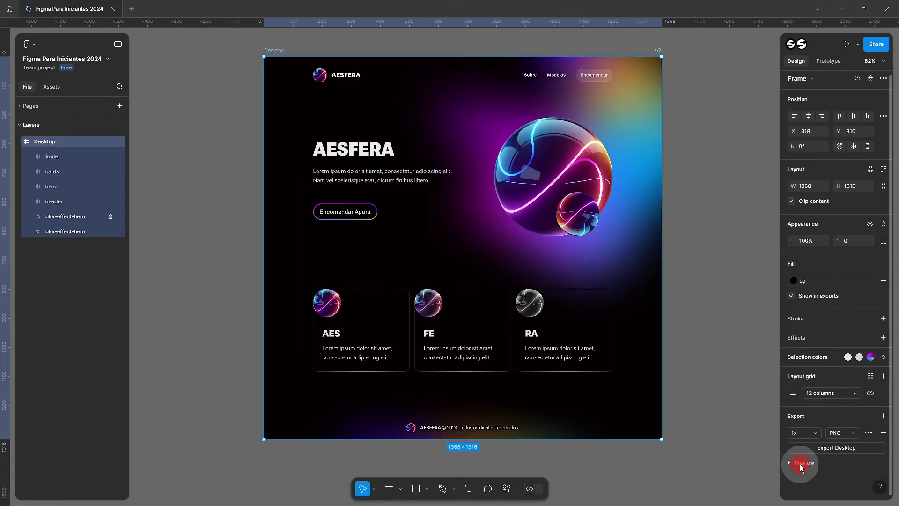
left_click(800, 465)
scroll(807, 463, "down", 3)
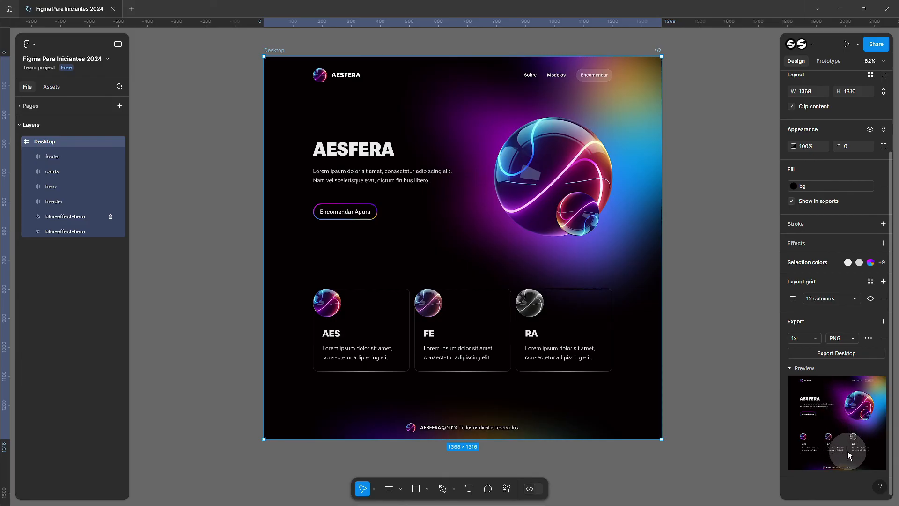
- Export the Desktop frame as a 1x PNG, saving it as Desktop.png in the export folder
left_click(841, 338)
left_click(855, 342)
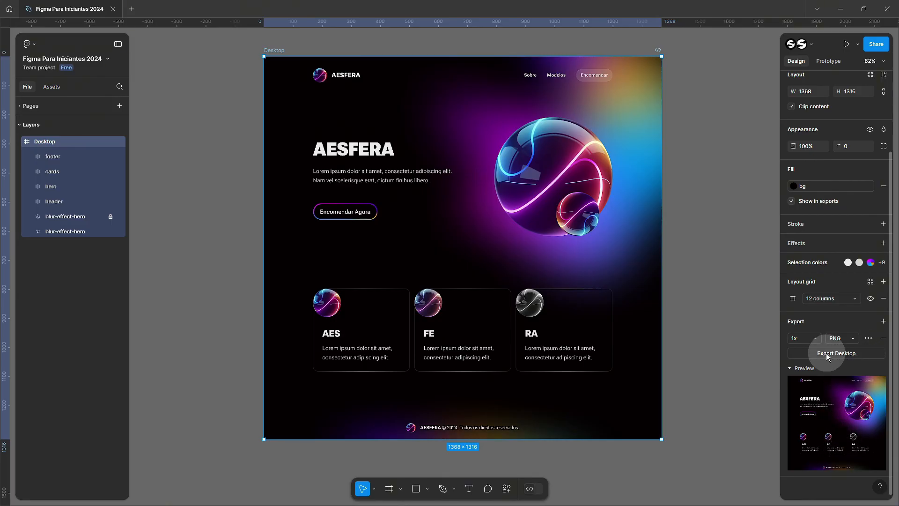
left_click(845, 354)
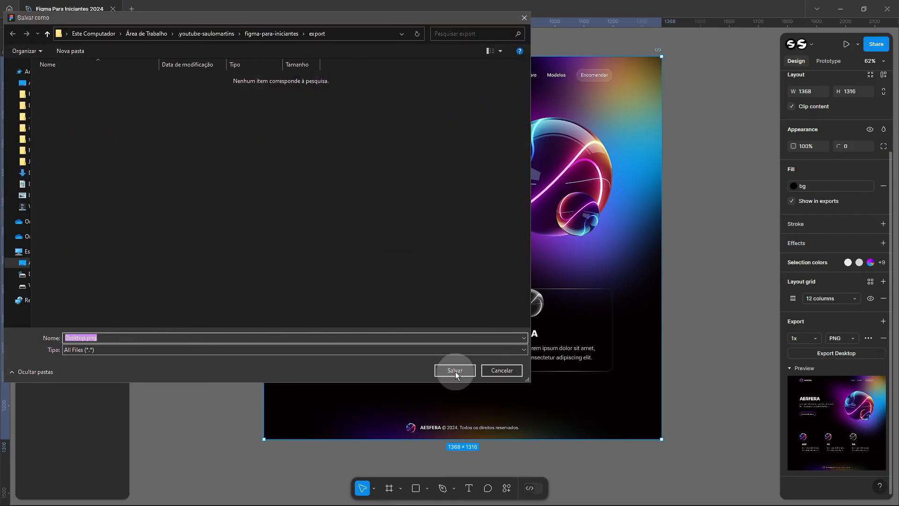
left_click(455, 371)
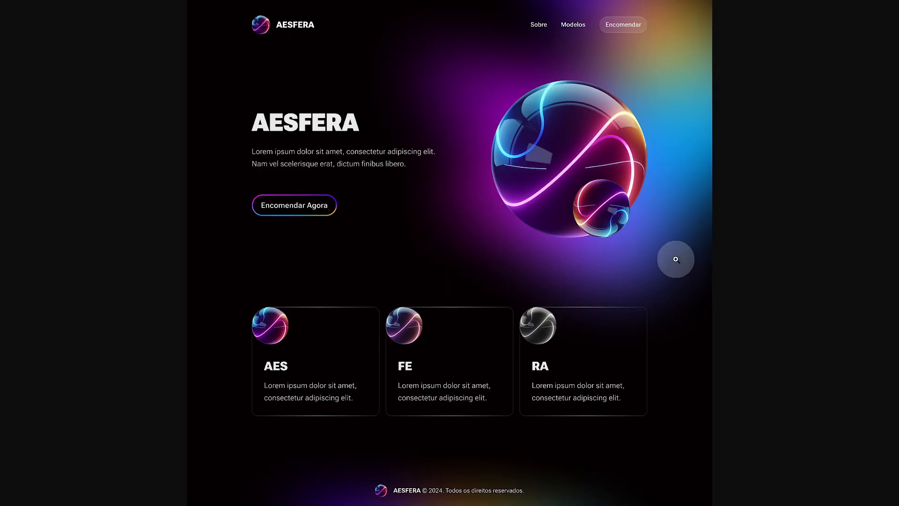
- Examine the exported page image enlarged from header to footer, and return it to the full-page view
left_click(534, 244)
scroll(540, 249, "up", 1)
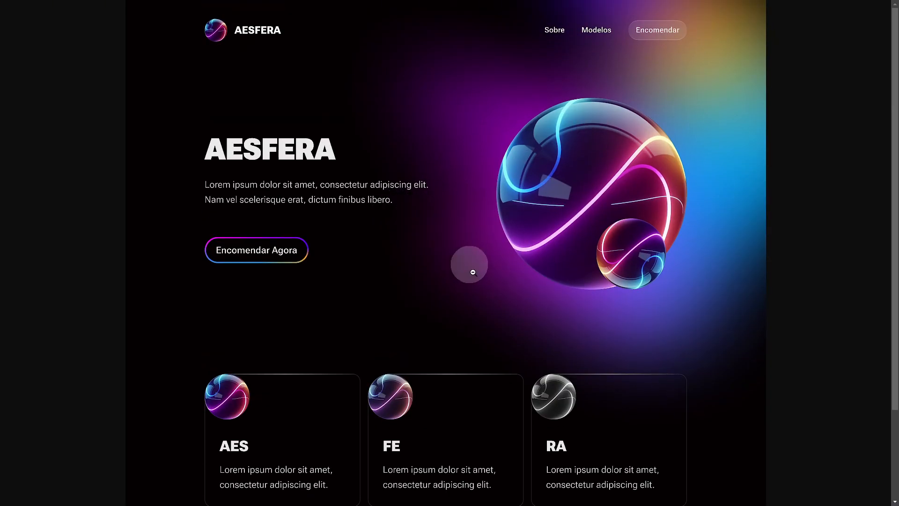
scroll(499, 329, "down", 3)
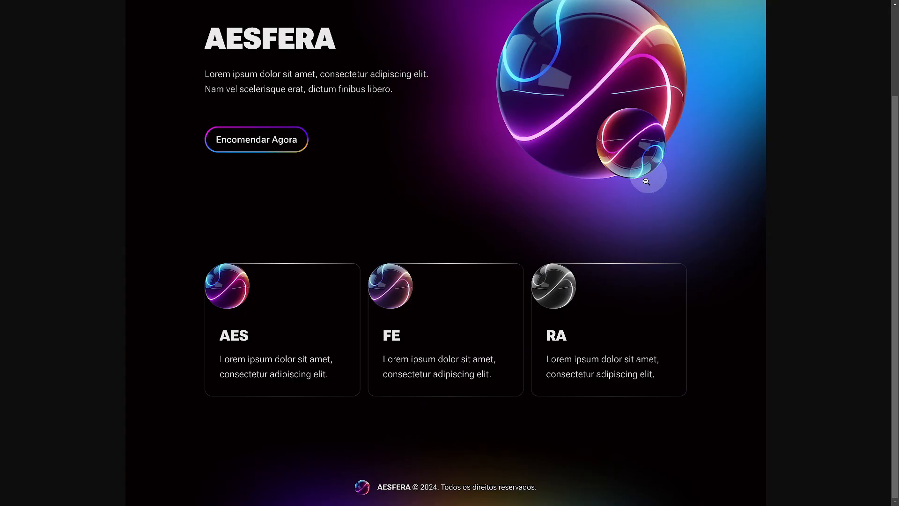
scroll(623, 227, "up", 2)
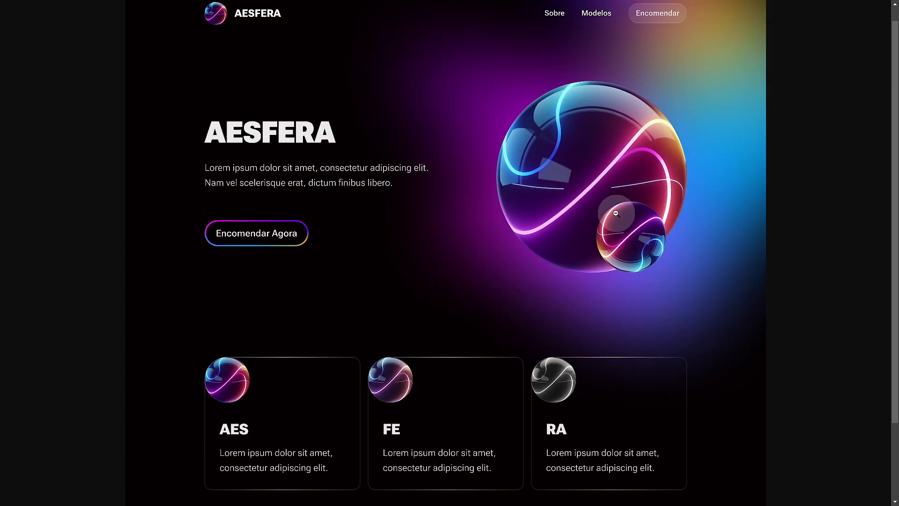
left_click(616, 213)
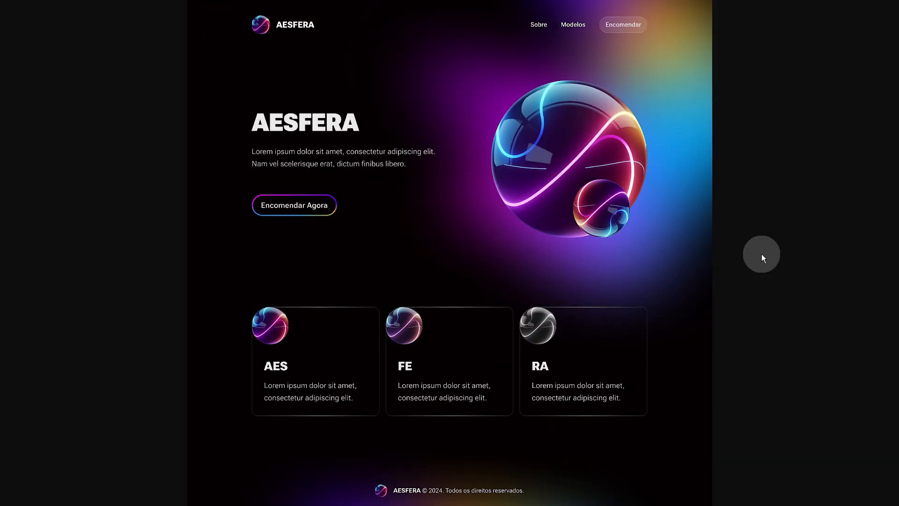